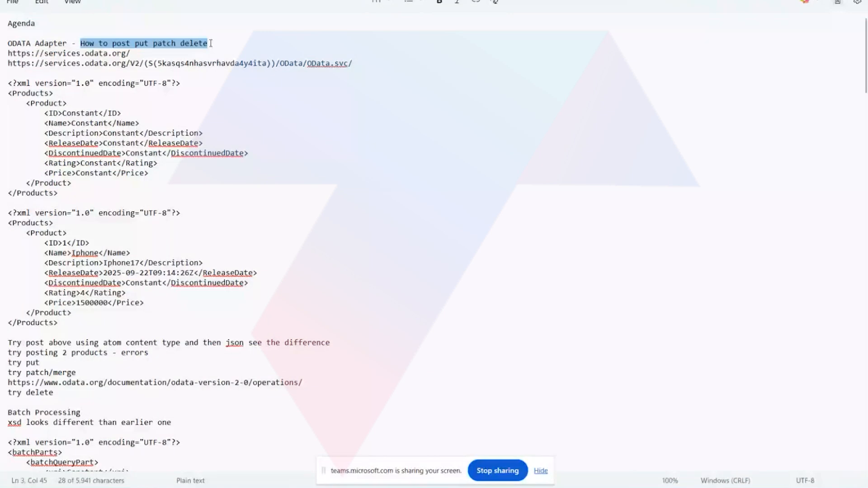
Step: Review the OData adapter agenda, including the sample product payloads, batch request XML and practice assignments
{"action": "left_click", "coordinate": [176, 84]}
{"action": "scroll", "coordinate": [82, 241], "scroll_direction": "down", "scroll_amount": 3}
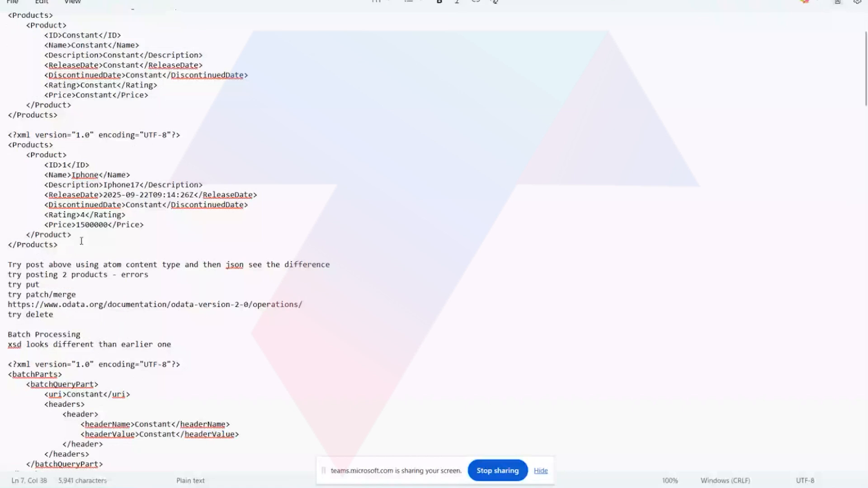
{"action": "scroll", "coordinate": [82, 241], "scroll_direction": "down", "scroll_amount": 9}
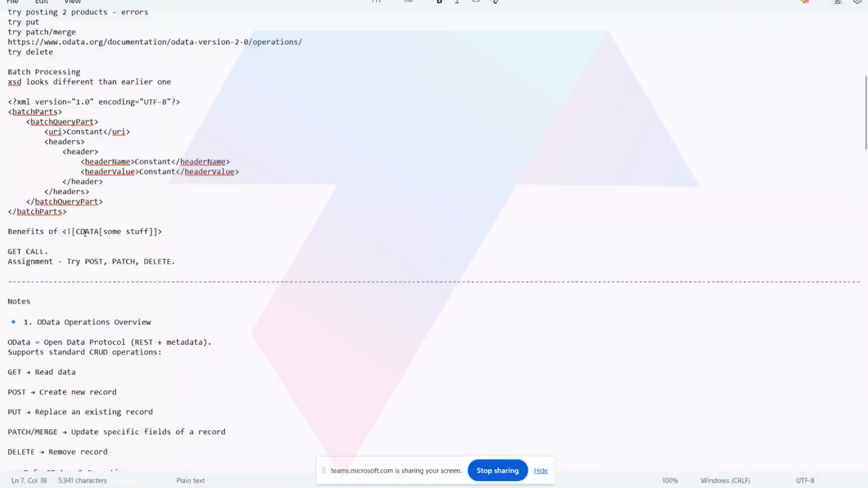
{"action": "scroll", "coordinate": [85, 233], "scroll_direction": "up", "scroll_amount": 1}
{"action": "left_click", "coordinate": [86, 185]}
{"action": "left_click", "coordinate": [204, 337]}
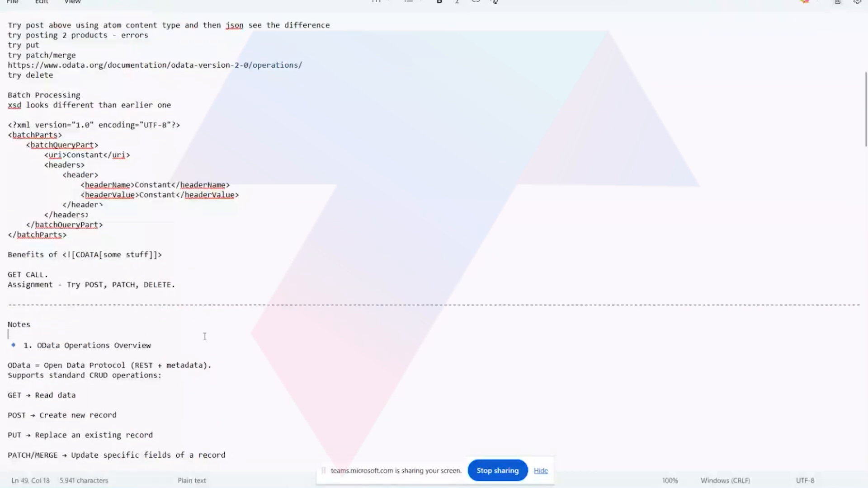
Step: Read the notes on OData operations, the example service, the POST, PUT, PATCH and DELETE payloads, and batch processing
{"action": "scroll", "coordinate": [205, 337], "scroll_direction": "down", "scroll_amount": 4}
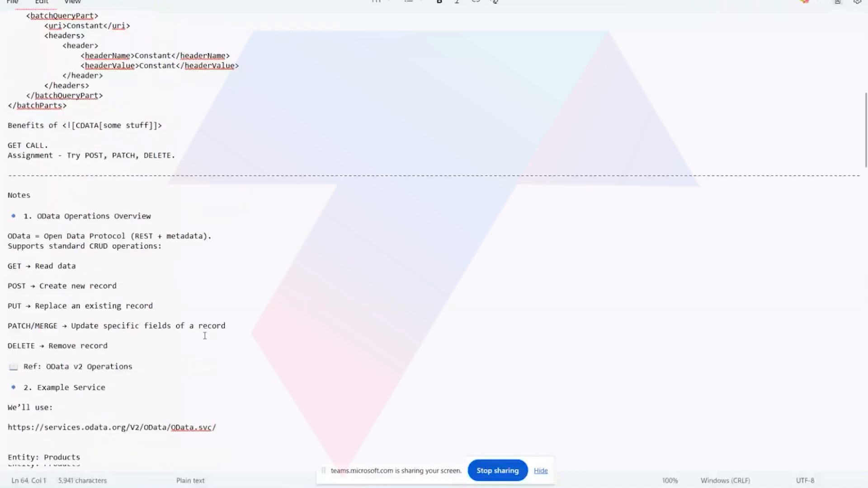
{"action": "scroll", "coordinate": [205, 336], "scroll_direction": "down", "scroll_amount": 4}
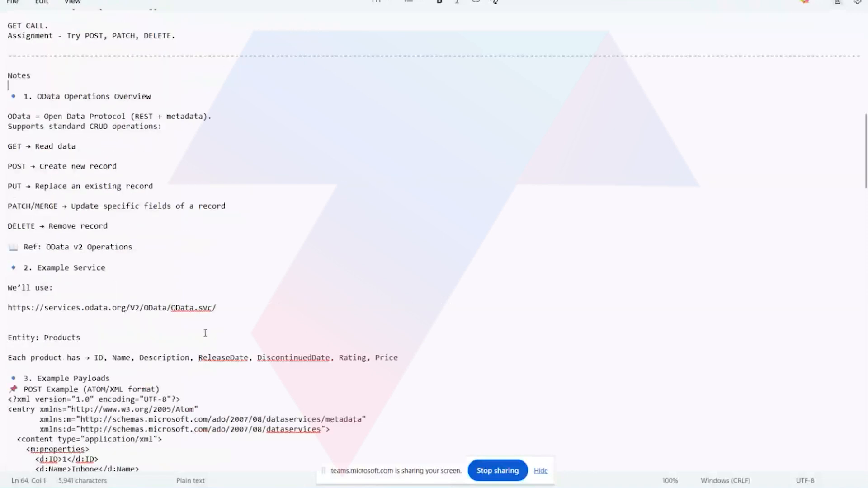
{"action": "scroll", "coordinate": [204, 333], "scroll_direction": "down", "scroll_amount": 2}
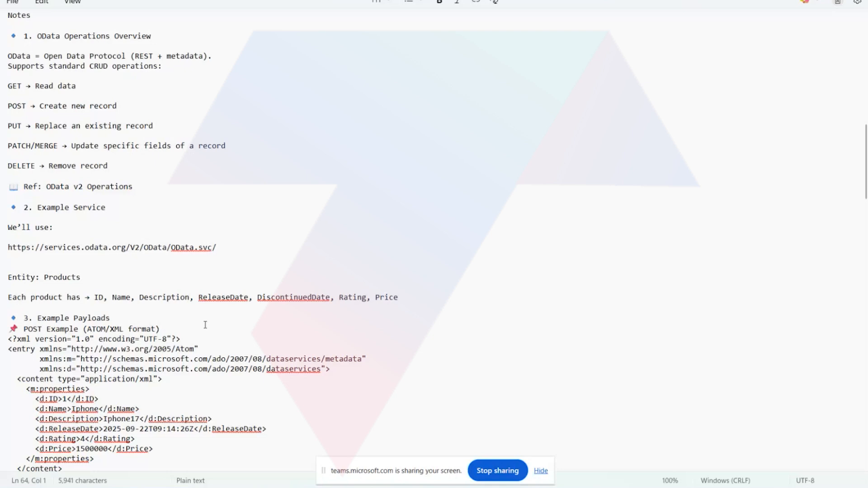
{"action": "scroll", "coordinate": [205, 325], "scroll_direction": "down", "scroll_amount": 6}
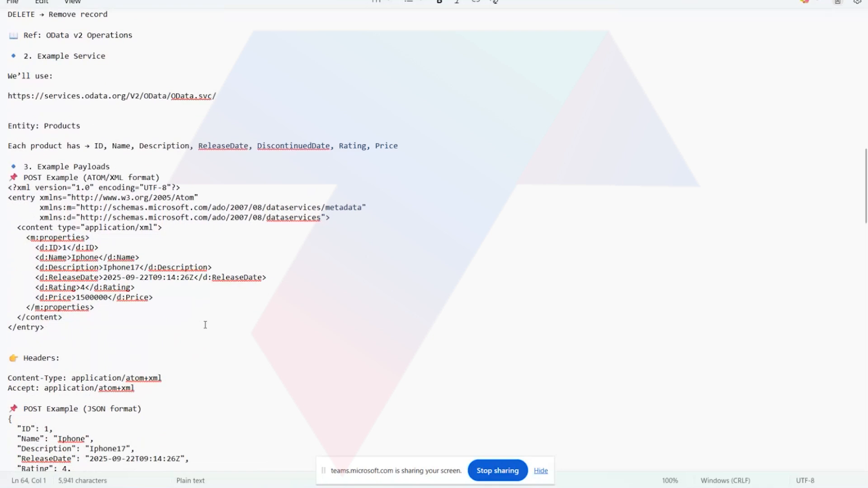
{"action": "scroll", "coordinate": [206, 325], "scroll_direction": "down", "scroll_amount": 13}
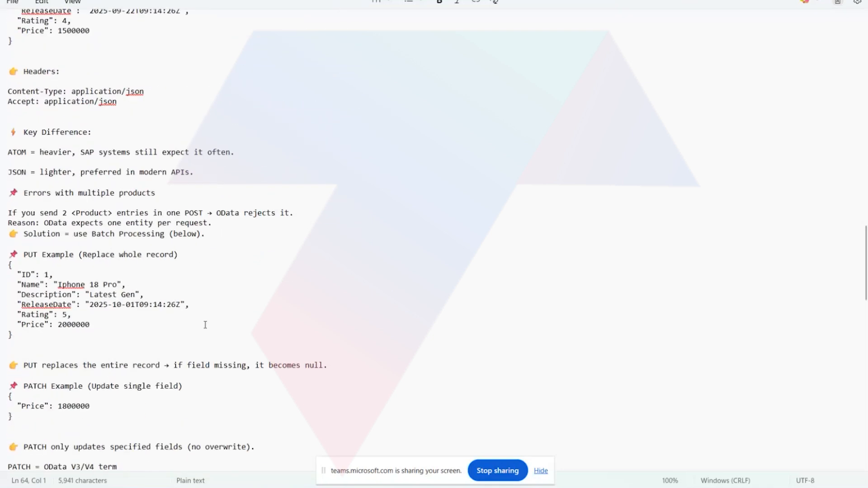
{"action": "scroll", "coordinate": [205, 326], "scroll_direction": "down", "scroll_amount": 6}
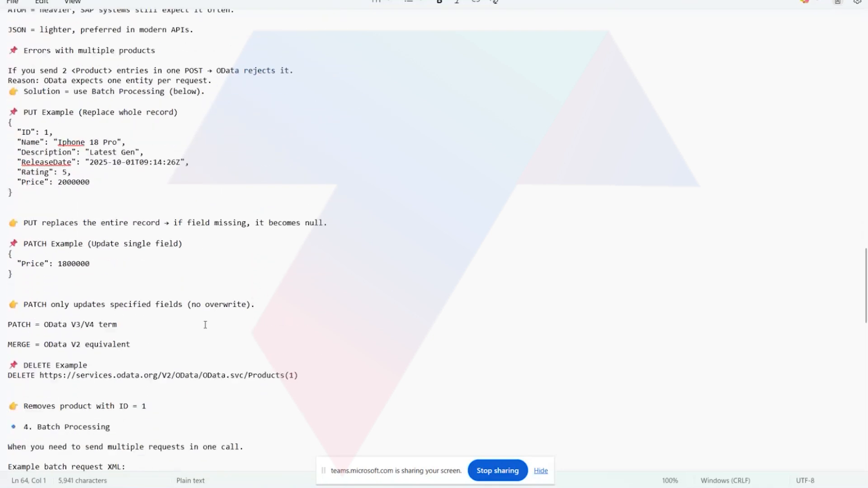
{"action": "scroll", "coordinate": [205, 325], "scroll_direction": "down", "scroll_amount": 13}
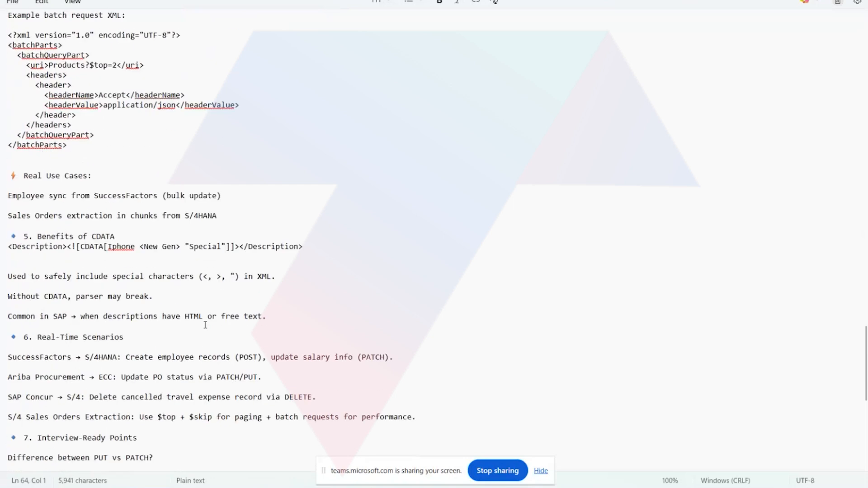
Step: Examine the Interview-Ready Points in the notes, highlighting the batch grouping answer and the words ATOM and JSON in the API format question
{"action": "scroll", "coordinate": [206, 325], "scroll_direction": "down", "scroll_amount": 3}
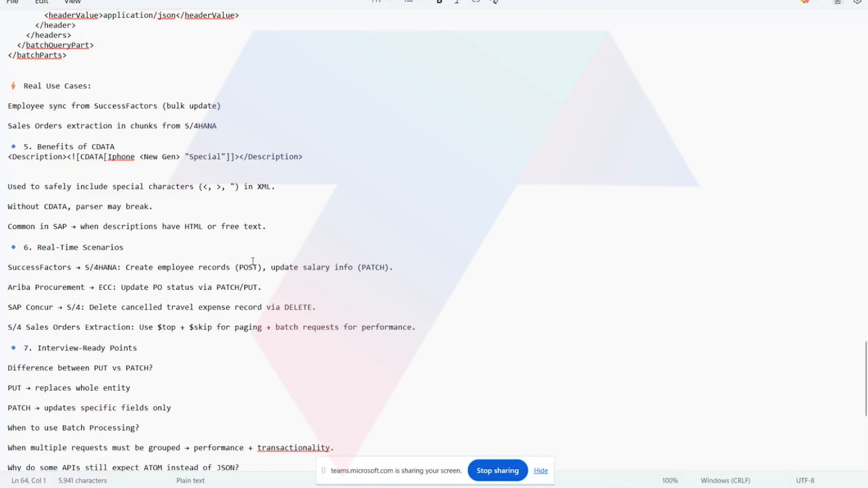
{"action": "scroll", "coordinate": [134, 378], "scroll_direction": "down", "scroll_amount": 4}
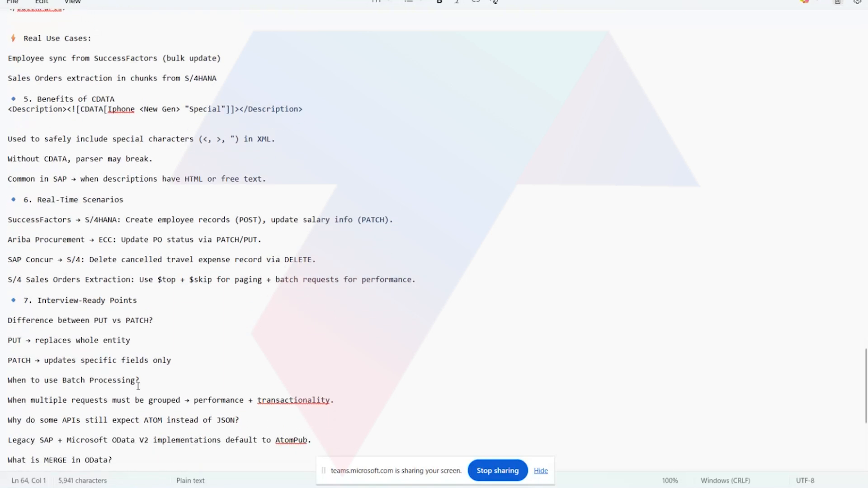
{"action": "scroll", "coordinate": [140, 385], "scroll_direction": "down", "scroll_amount": 1}
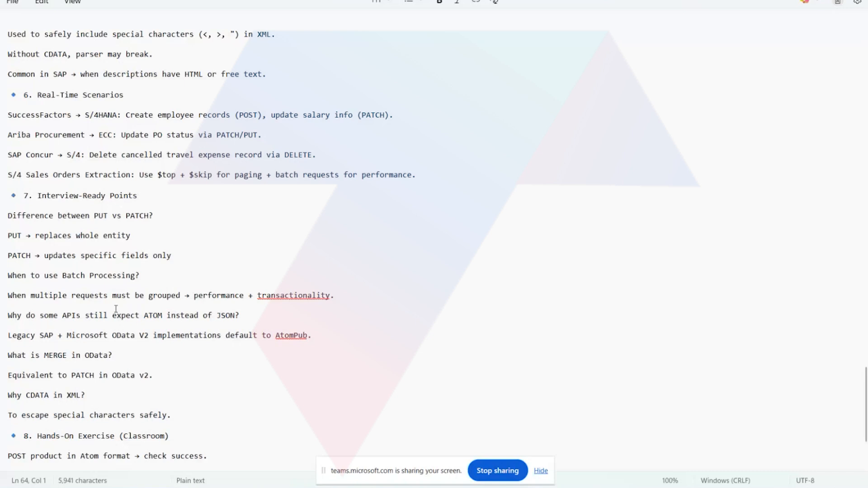
{"action": "left_click_drag", "start_coordinate": [130, 299], "coordinate": [181, 302]}
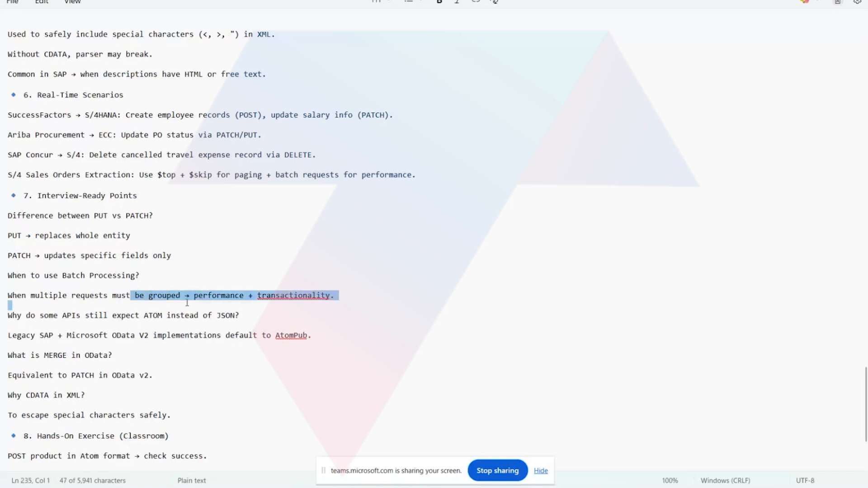
{"action": "left_click", "coordinate": [191, 309]}
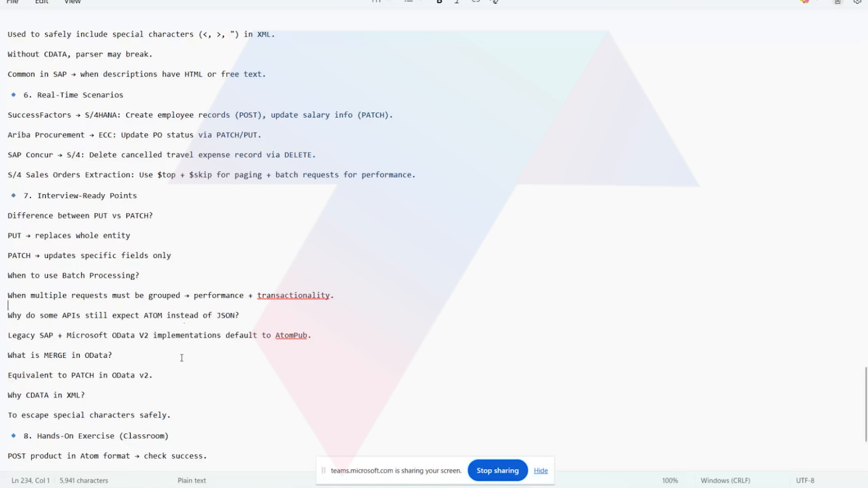
{"action": "left_click_drag", "start_coordinate": [144, 315], "coordinate": [163, 313]}
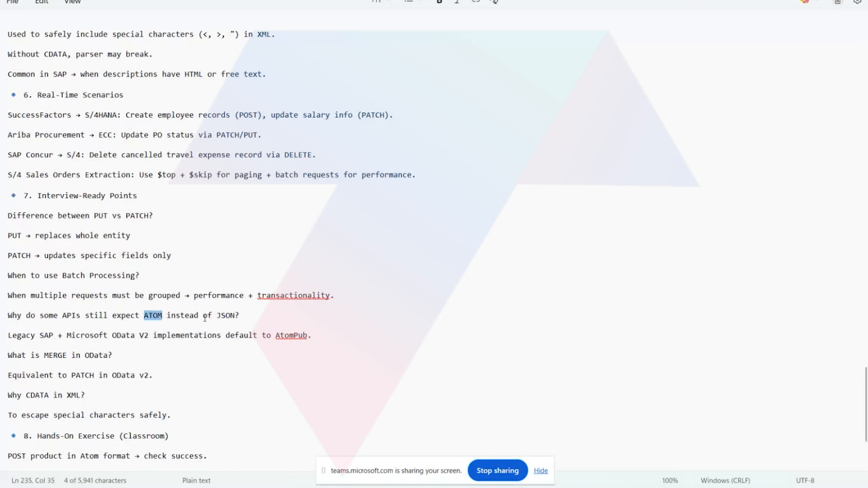
{"action": "left_click_drag", "start_coordinate": [217, 316], "coordinate": [237, 316]}
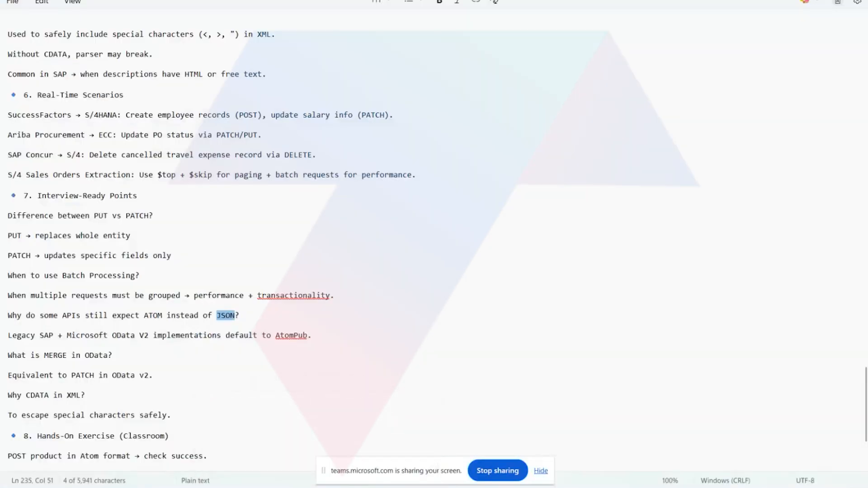
Step: Switch to the Teams meeting in Chrome, mute and unmute the microphone, and return to the notes
{"action": "mouse_move", "coordinate": [308, 484]}
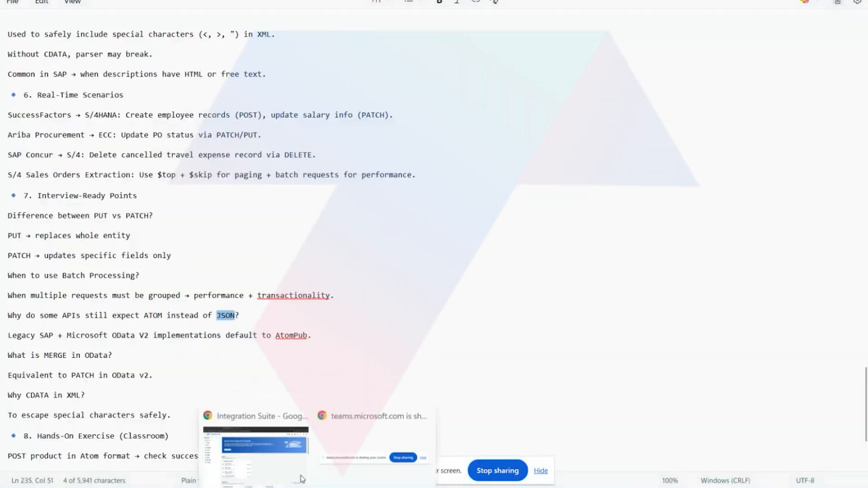
{"action": "left_click", "coordinate": [289, 453]}
{"action": "left_click", "coordinate": [542, 1]}
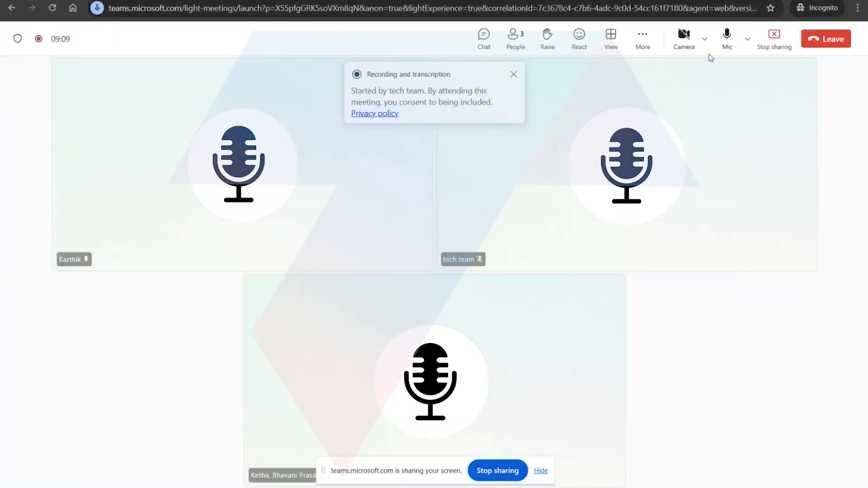
{"action": "left_click", "coordinate": [722, 42]}
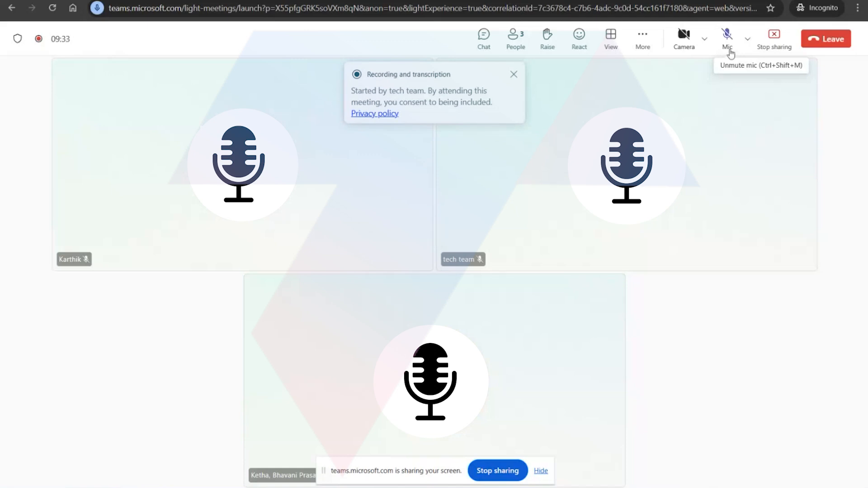
{"action": "left_click", "coordinate": [728, 38]}
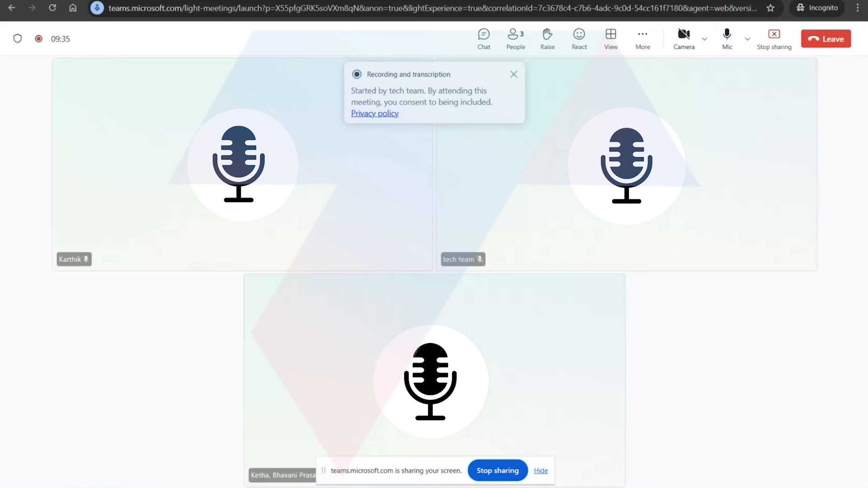
{"action": "key", "text": "alt+Tab"}
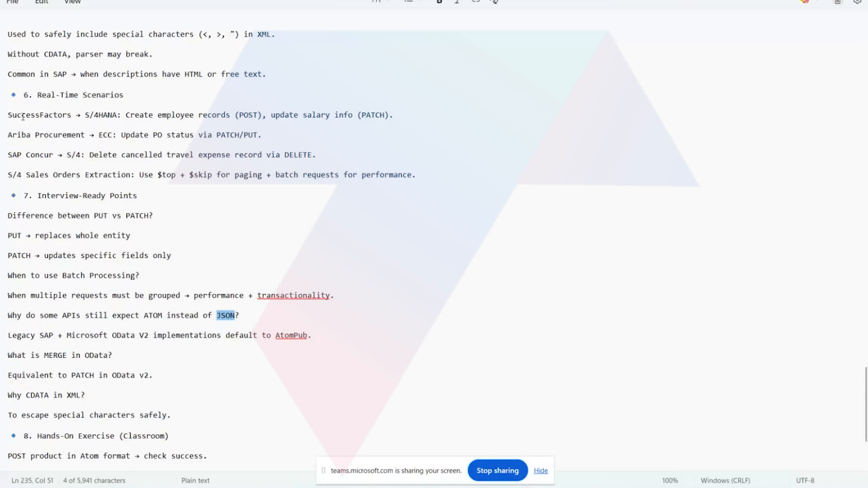
Step: Switch to Postman and open the ODATAV2Northwind_BatchProcessing request in the CPI_ODATAV2_Northwind collection
{"action": "scroll", "coordinate": [75, 306], "scroll_direction": "down", "scroll_amount": 2}
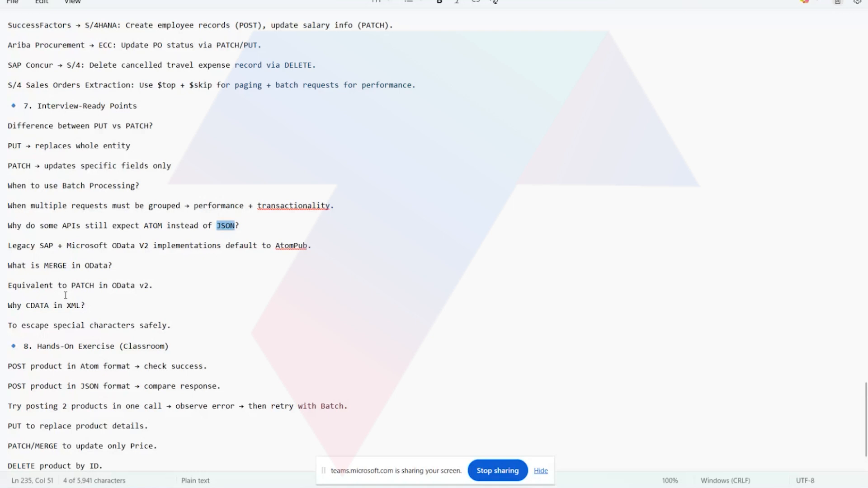
{"action": "scroll", "coordinate": [260, 346], "scroll_direction": "up", "scroll_amount": 5}
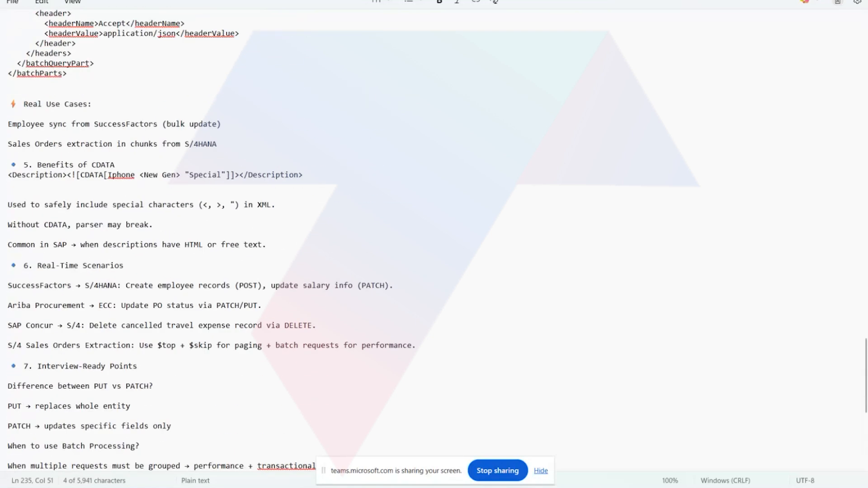
{"action": "key", "text": "alt+Tab"}
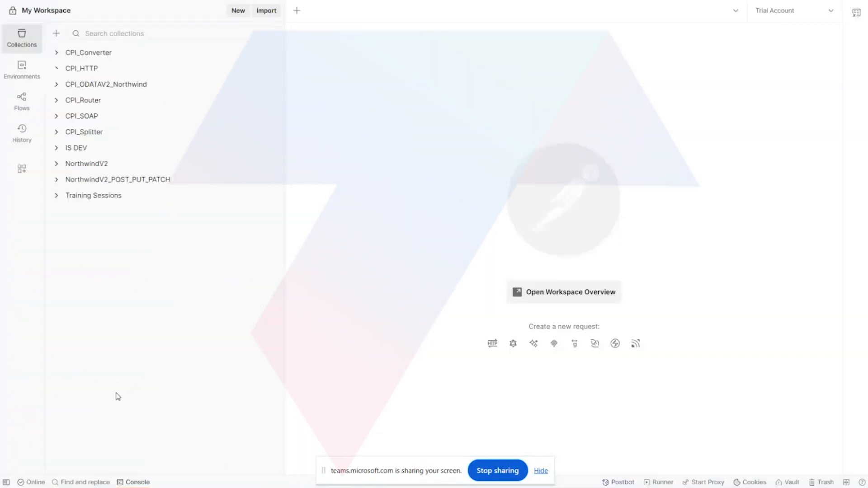
{"action": "left_click", "coordinate": [59, 166]}
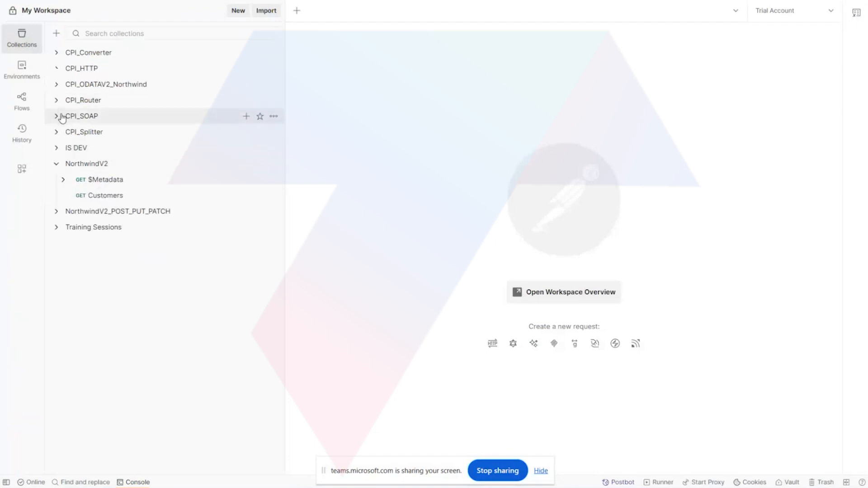
{"action": "left_click", "coordinate": [56, 84]}
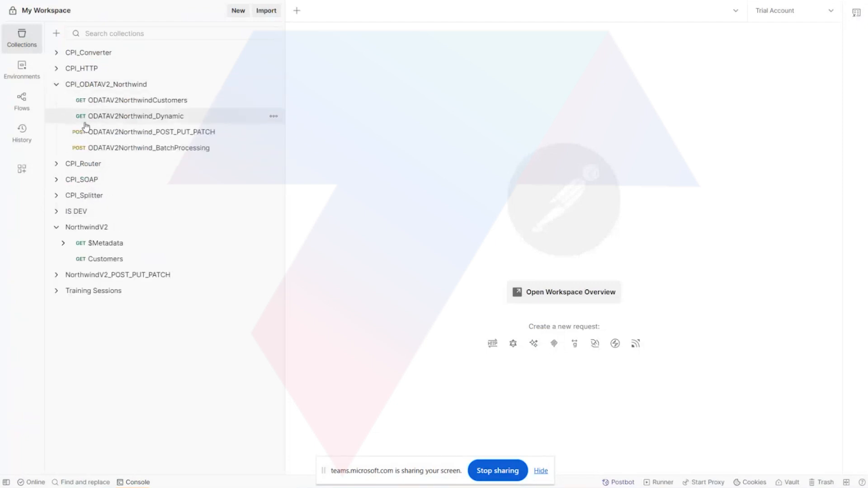
{"action": "left_click", "coordinate": [119, 150]}
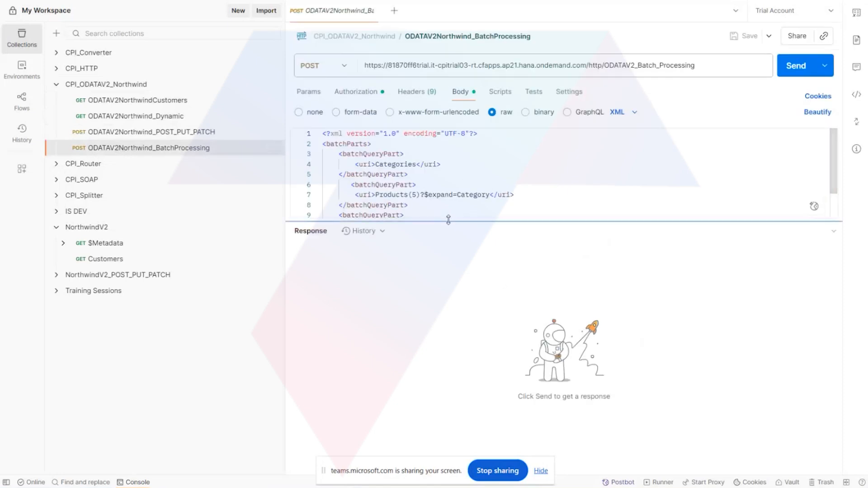
Step: Enlarge the request body editor and examine the Products URIs, highlighting the CDATA wrapper and the filter query inside it
{"action": "left_click_drag", "start_coordinate": [448, 220], "coordinate": [440, 271]}
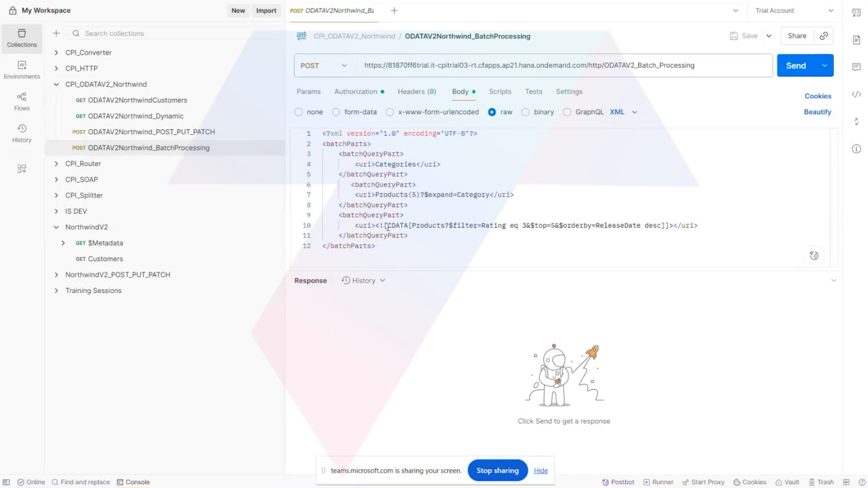
{"action": "left_click_drag", "start_coordinate": [388, 227], "coordinate": [411, 226]}
{"action": "left_click_drag", "start_coordinate": [379, 195], "coordinate": [487, 195]}
{"action": "left_click", "coordinate": [413, 226]}
{"action": "left_click_drag", "start_coordinate": [415, 226], "coordinate": [658, 226]}
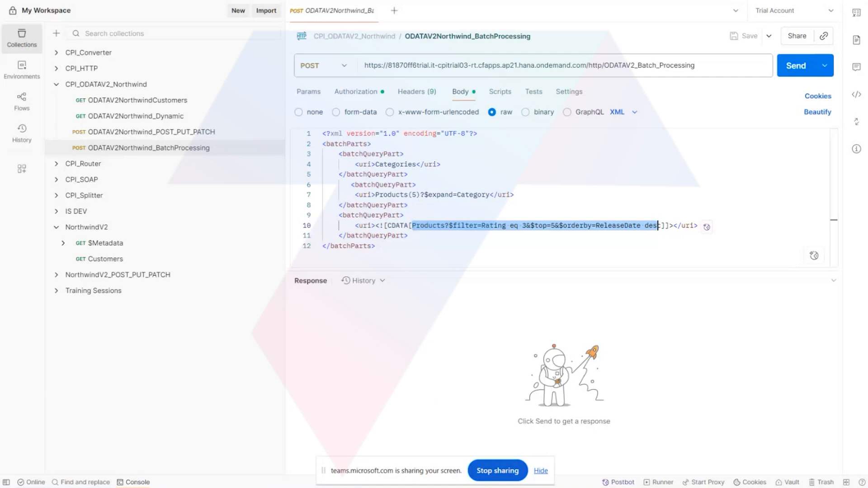
Step: Switch back to the notes in Notepad and review the Interview-Ready Points down to the Hands-On Exercise section
{"action": "left_click", "coordinate": [376, 487]}
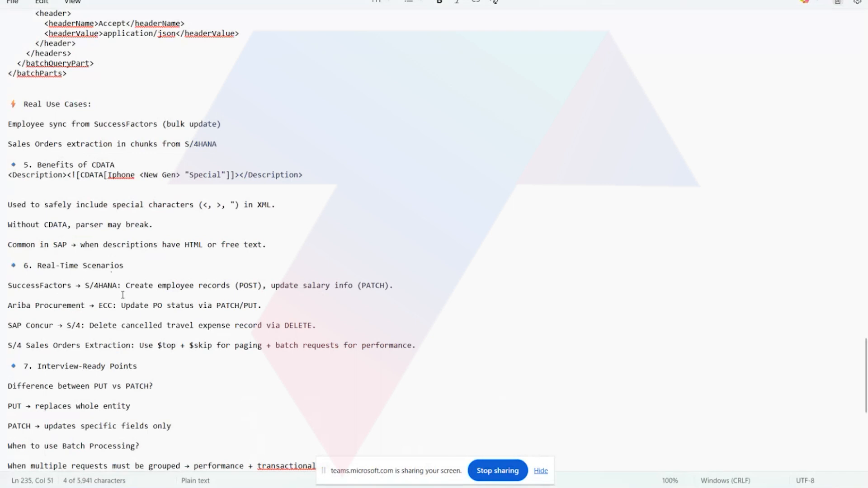
{"action": "scroll", "coordinate": [122, 295], "scroll_direction": "down", "scroll_amount": 3}
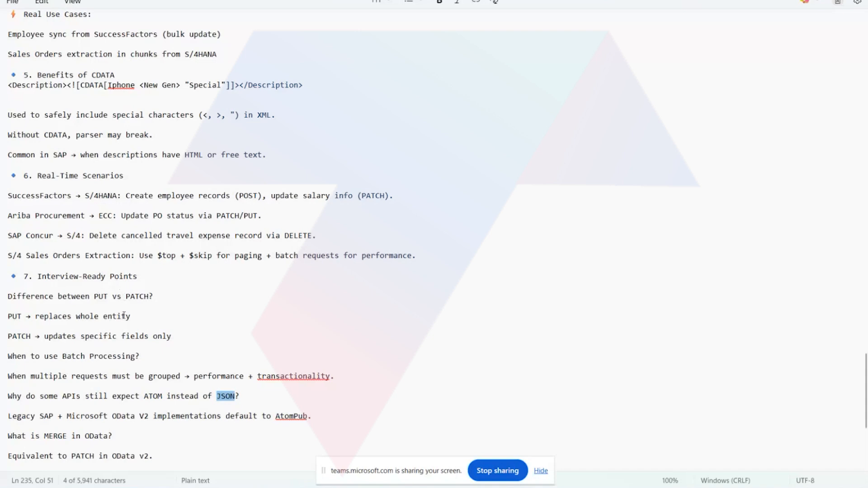
{"action": "scroll", "coordinate": [119, 402], "scroll_direction": "down", "scroll_amount": 1}
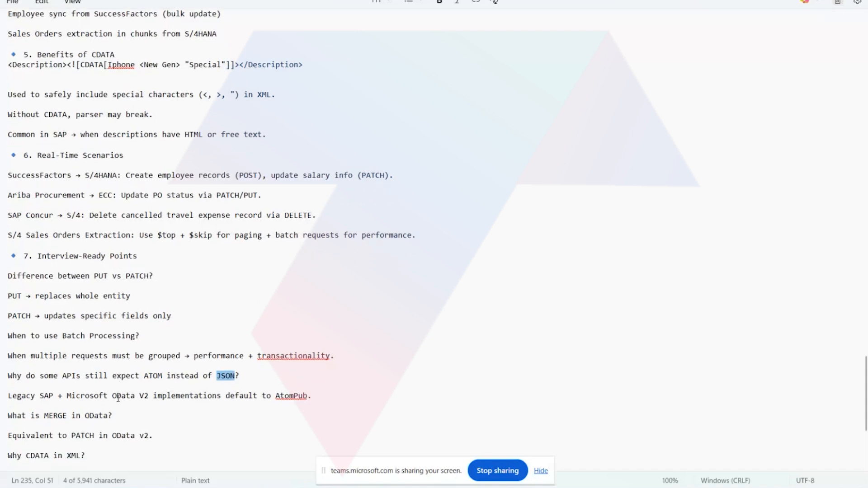
{"action": "scroll", "coordinate": [118, 393], "scroll_direction": "down", "scroll_amount": 1}
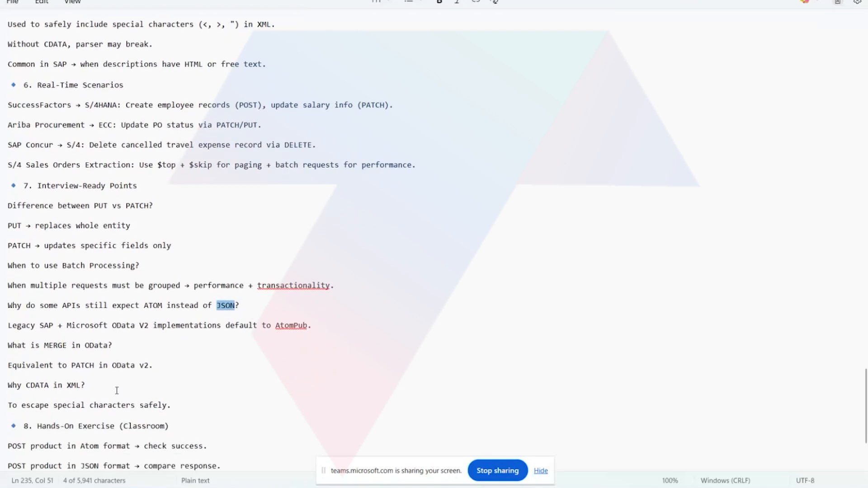
{"action": "scroll", "coordinate": [117, 393], "scroll_direction": "down", "scroll_amount": 1}
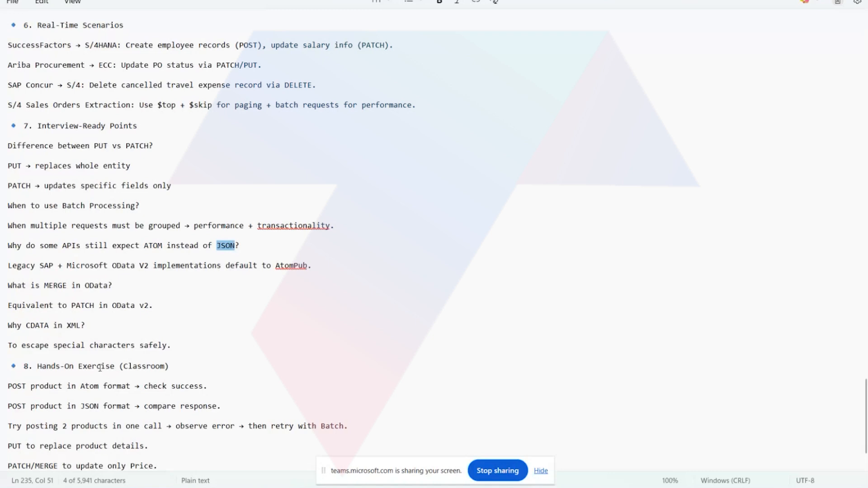
Step: Highlight the CDATA answer in the notes, then view the HTTPBIN_ORG_Basic_Auth and Northwind_Customers requests under Training Sessions in Postman
{"action": "left_click_drag", "start_coordinate": [172, 345], "coordinate": [4, 346]}
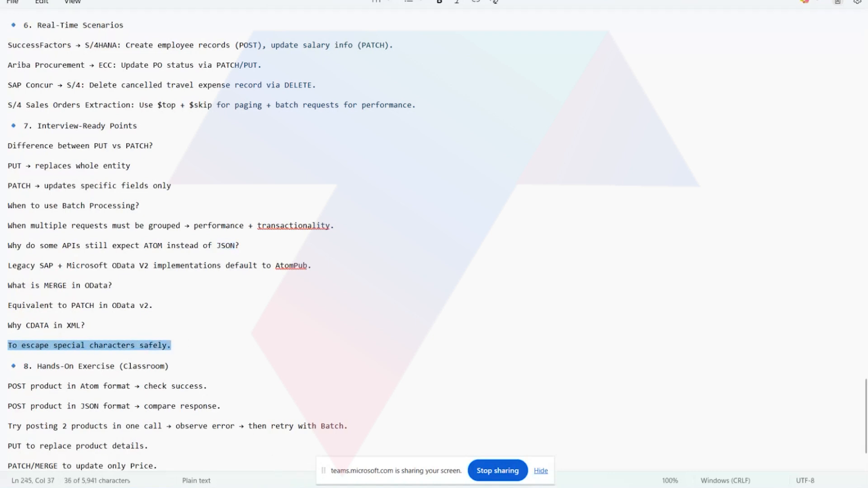
{"action": "left_click", "coordinate": [362, 434]}
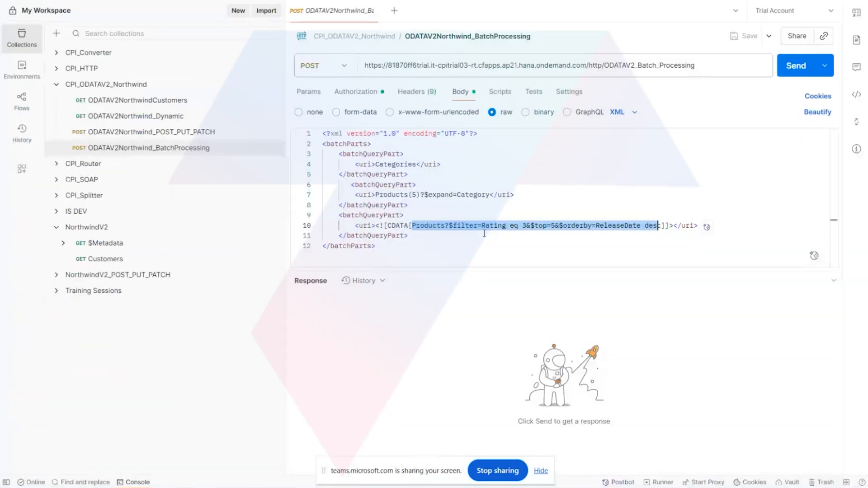
{"action": "left_click", "coordinate": [58, 292]}
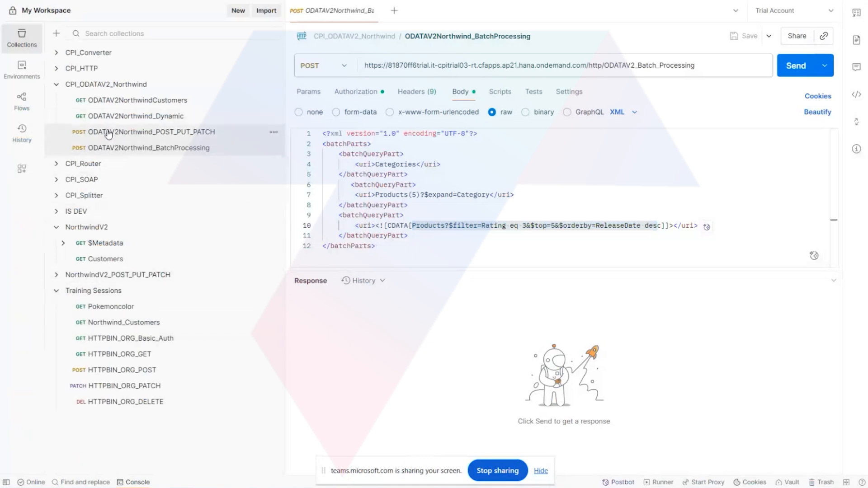
{"action": "left_click", "coordinate": [131, 347]}
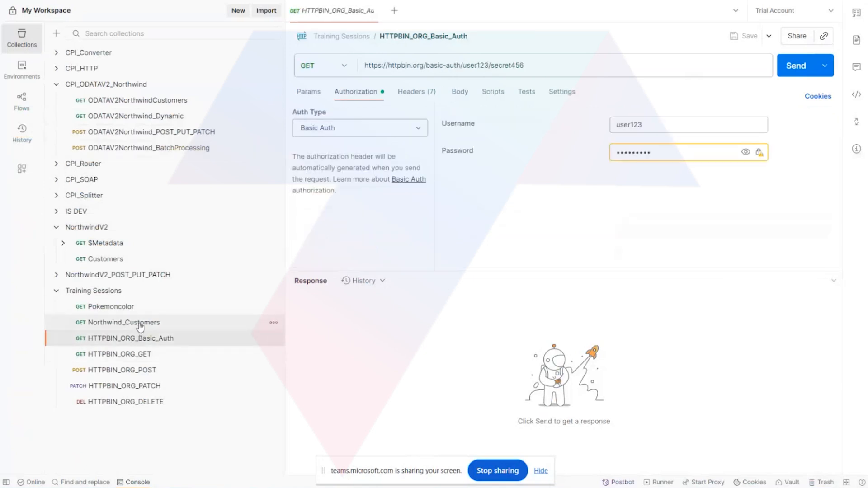
{"action": "left_click", "coordinate": [140, 327]}
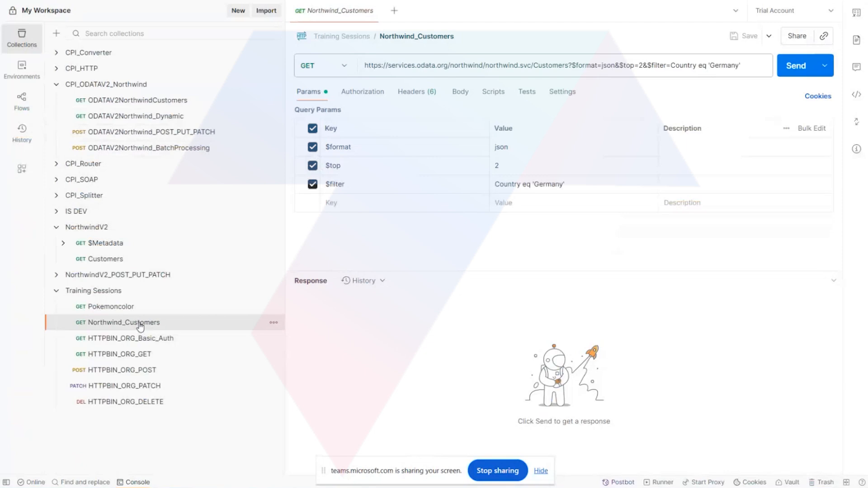
{"action": "left_click", "coordinate": [57, 292]}
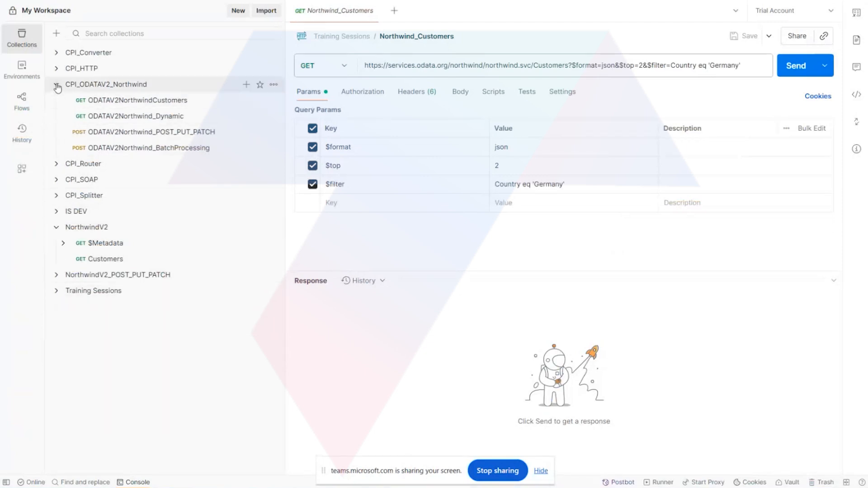
Step: Return to the notes, review the Hands-On Exercise list, and switch to SAP Integration Suite in Chrome
{"action": "key", "text": "alt+Tab"}
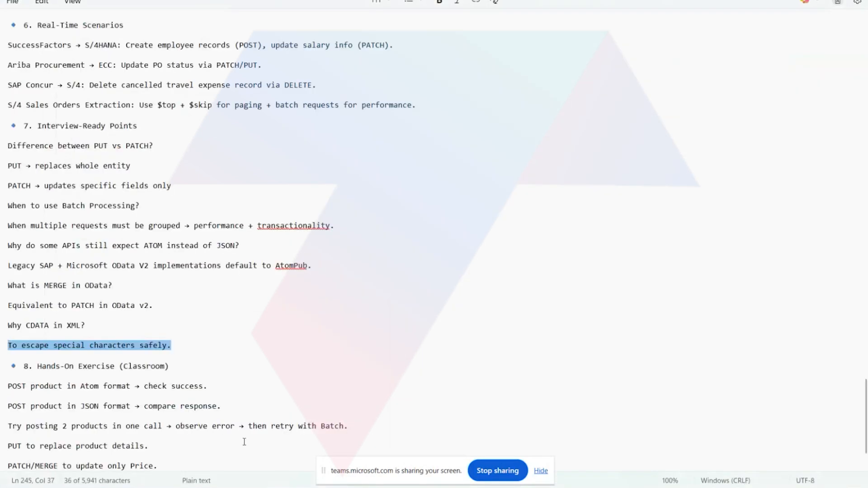
{"action": "scroll", "coordinate": [239, 429], "scroll_direction": "down", "scroll_amount": 1}
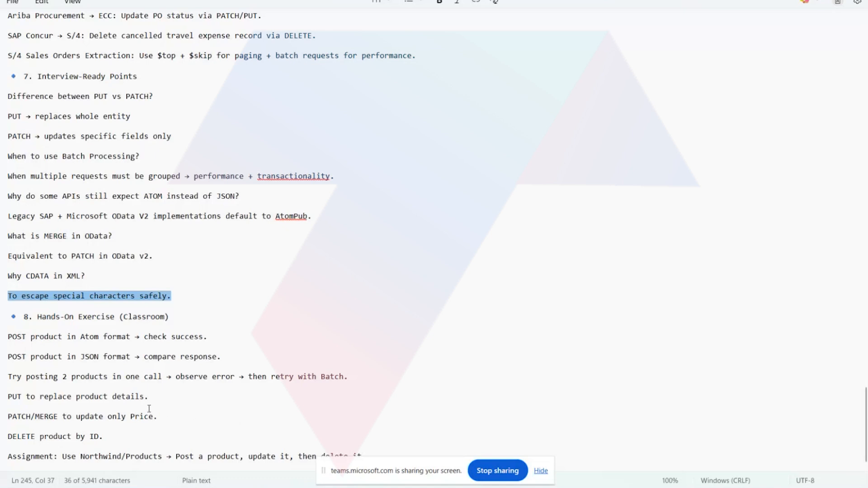
{"action": "mouse_move", "coordinate": [317, 487]}
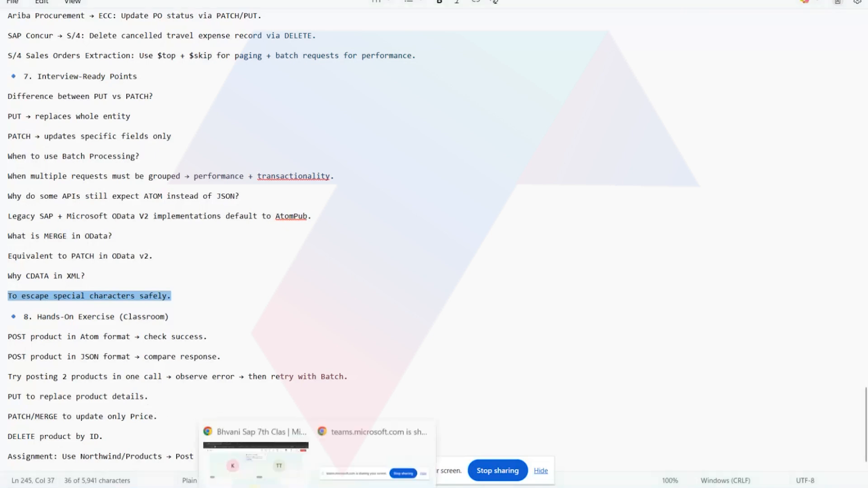
{"action": "left_click", "coordinate": [266, 445]}
{"action": "left_click", "coordinate": [181, 1]}
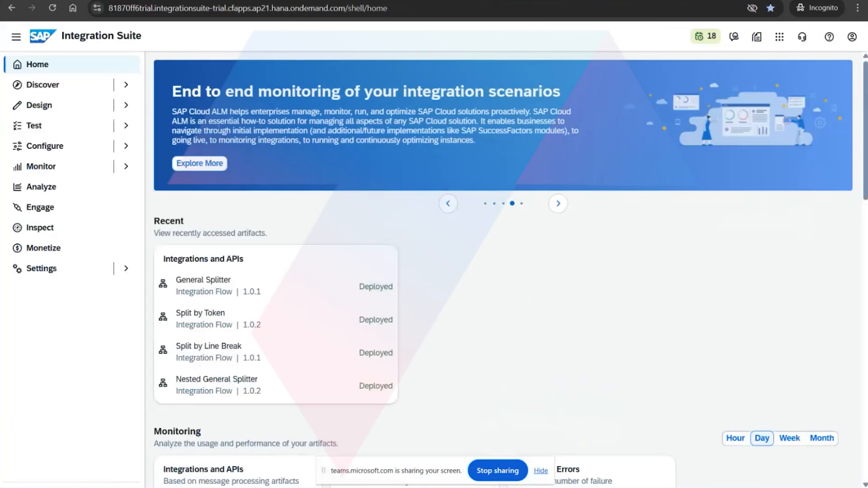
Step: Open the "OData V2 Post Put Patch and Delete using single product" integration flow from the ODATA design package
{"action": "left_click", "coordinate": [54, 172]}
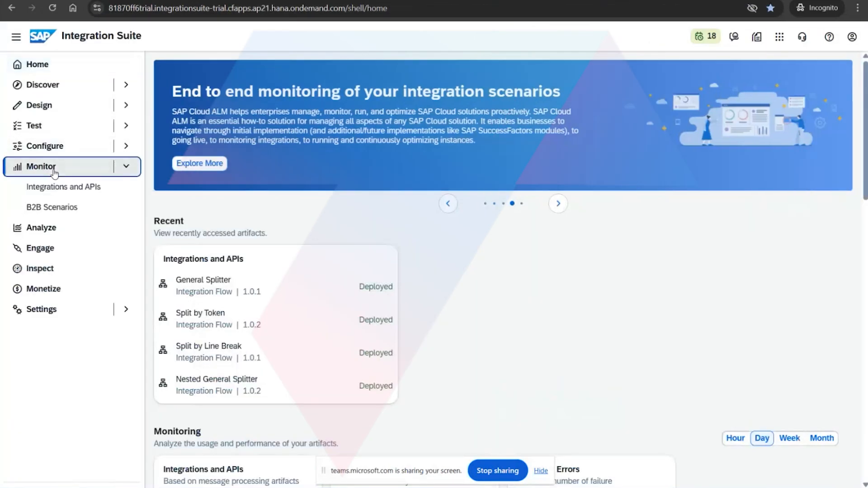
{"action": "left_click", "coordinate": [50, 109]}
{"action": "left_click", "coordinate": [59, 125]}
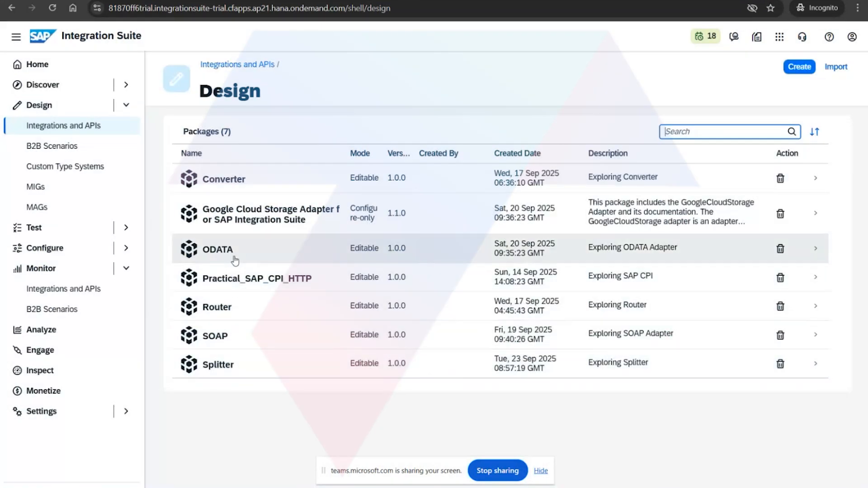
{"action": "left_click", "coordinate": [234, 261]}
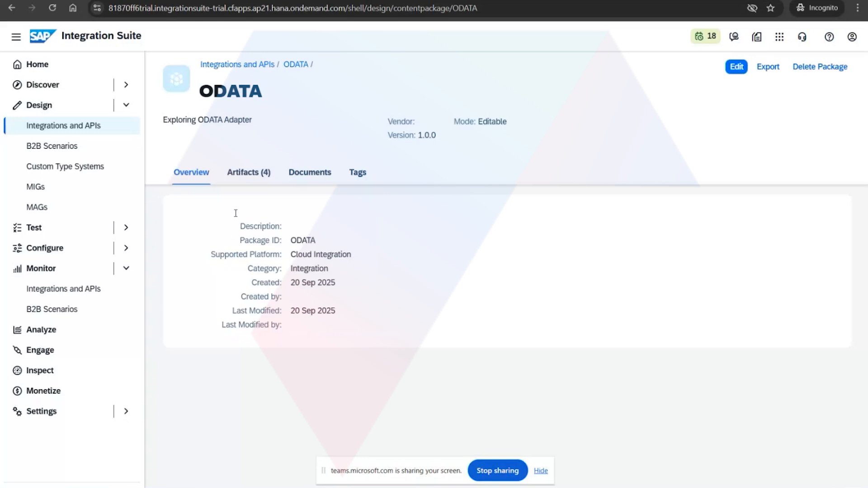
{"action": "left_click", "coordinate": [245, 175]}
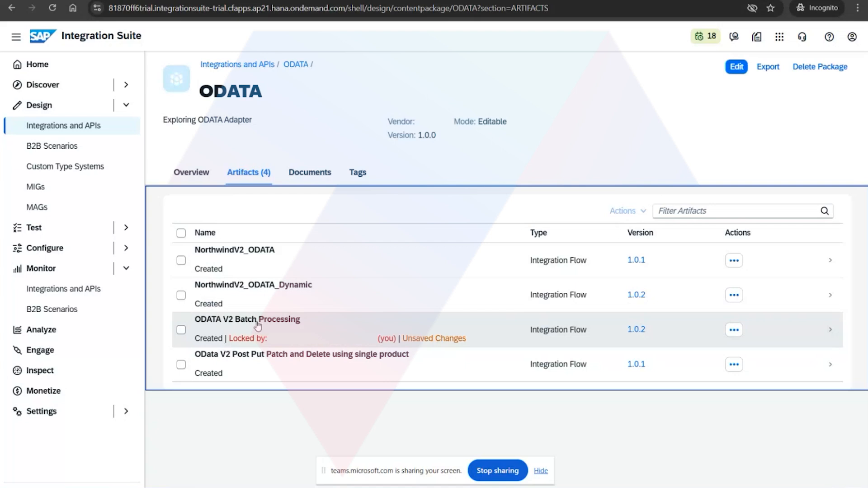
{"action": "left_click", "coordinate": [291, 370]}
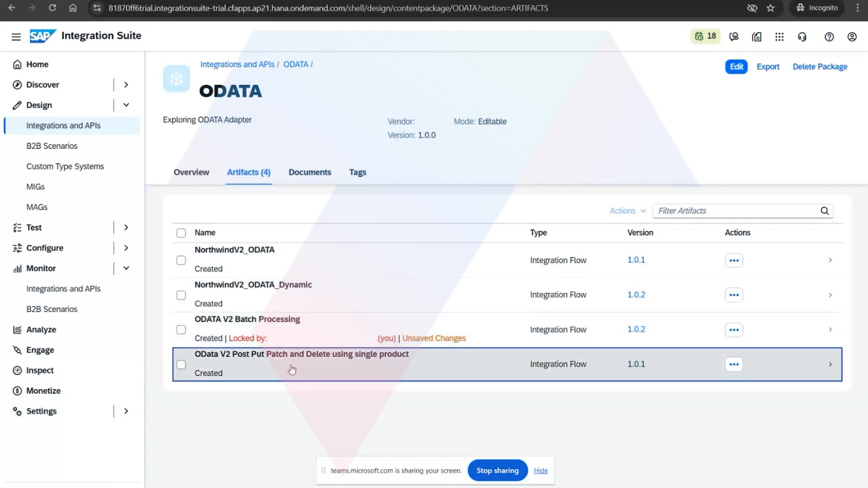
{"action": "left_click", "coordinate": [301, 374]}
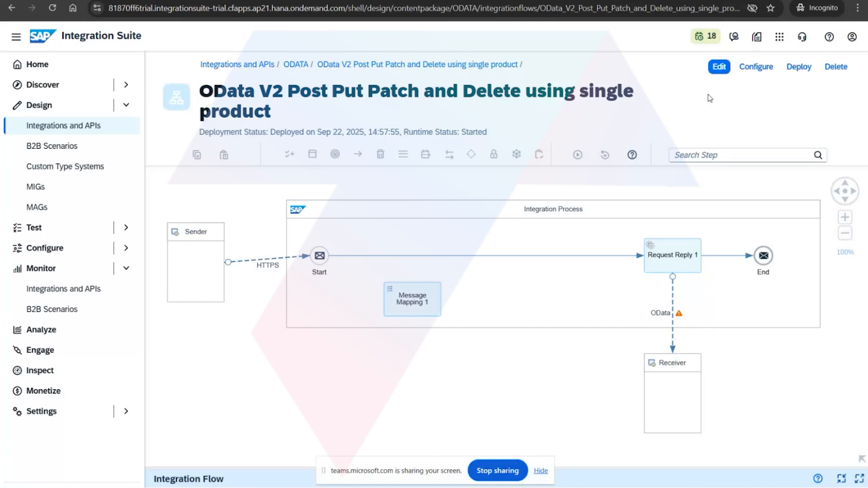
Step: Put the integration flow in edit mode and display the HTTPS sender channel's connection settings, including its address
{"action": "left_click", "coordinate": [719, 67]}
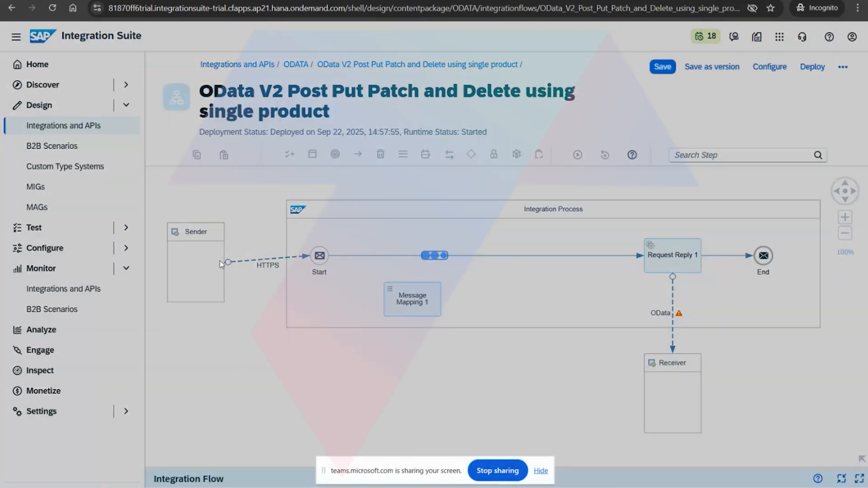
{"action": "left_click", "coordinate": [220, 264]}
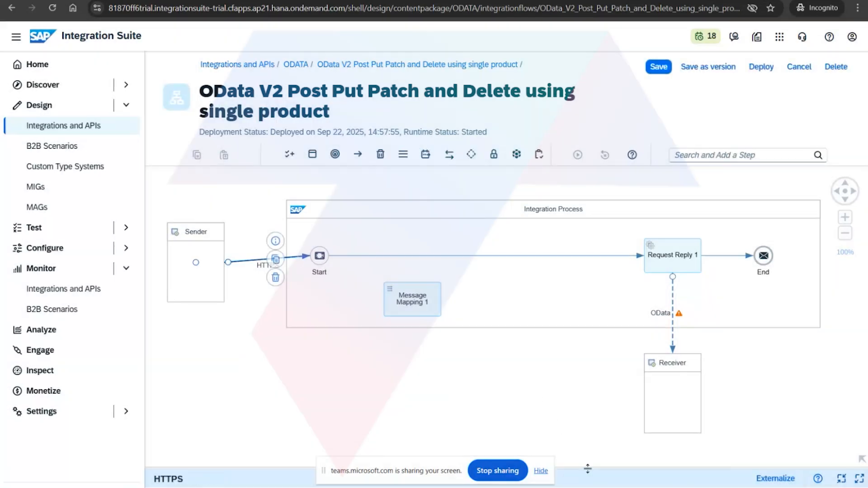
{"action": "left_click_drag", "start_coordinate": [587, 469], "coordinate": [588, 370]}
{"action": "left_click", "coordinate": [248, 404]}
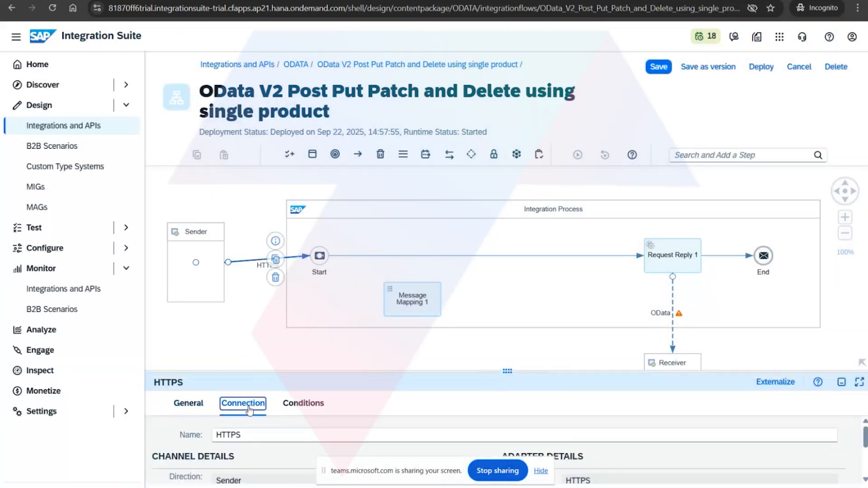
{"action": "left_click_drag", "start_coordinate": [499, 371], "coordinate": [502, 346]}
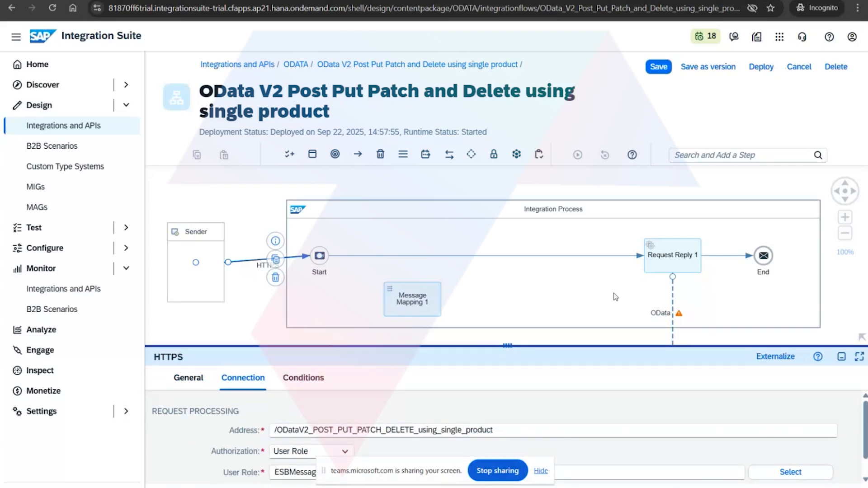
Step: Examine the connection details of the OData receiver channel in an enlarged properties area
{"action": "left_click", "coordinate": [673, 286]}
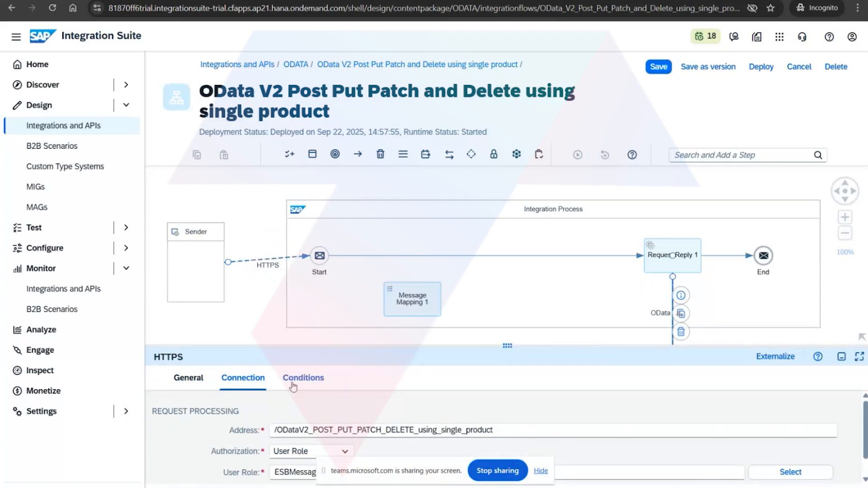
{"action": "left_click", "coordinate": [243, 378]}
{"action": "left_click_drag", "start_coordinate": [507, 346], "coordinate": [519, 179]}
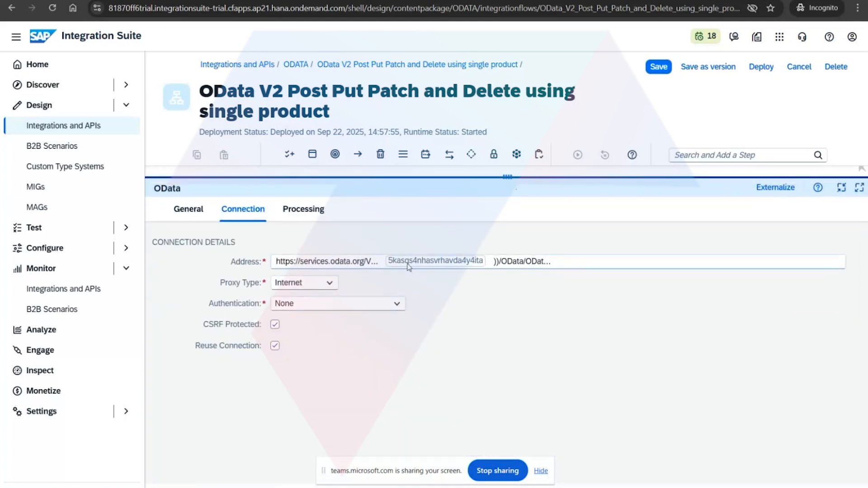
Step: Switch to the notes and copy the services.odata.org V2 OData.svc service URL from the Agenda section
{"action": "key", "text": "alt+Tab"}
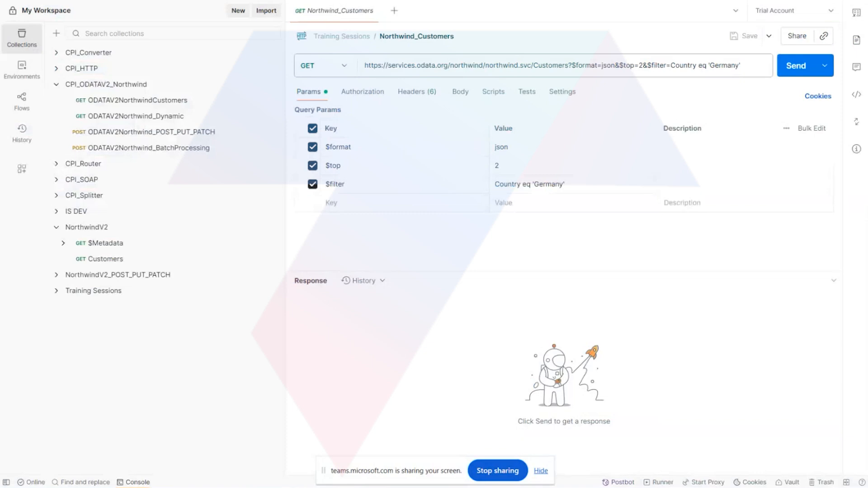
{"action": "key", "text": "alt+Tab"}
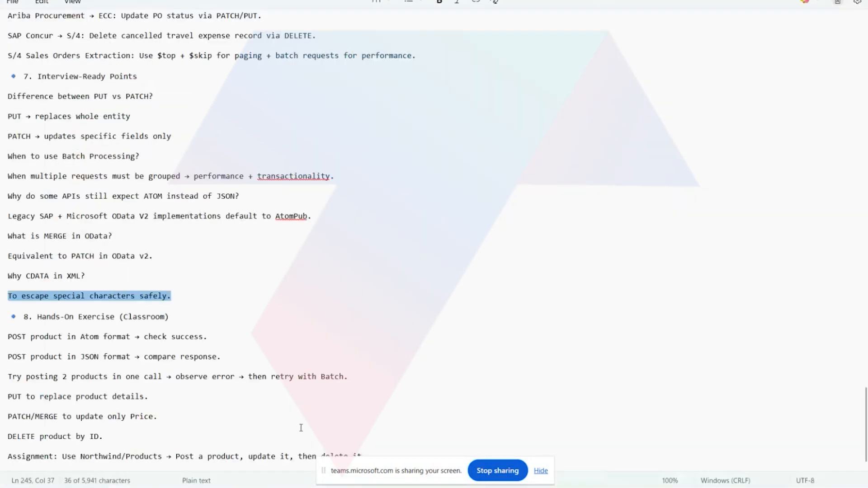
{"action": "scroll", "coordinate": [301, 428], "scroll_direction": "up", "scroll_amount": 20}
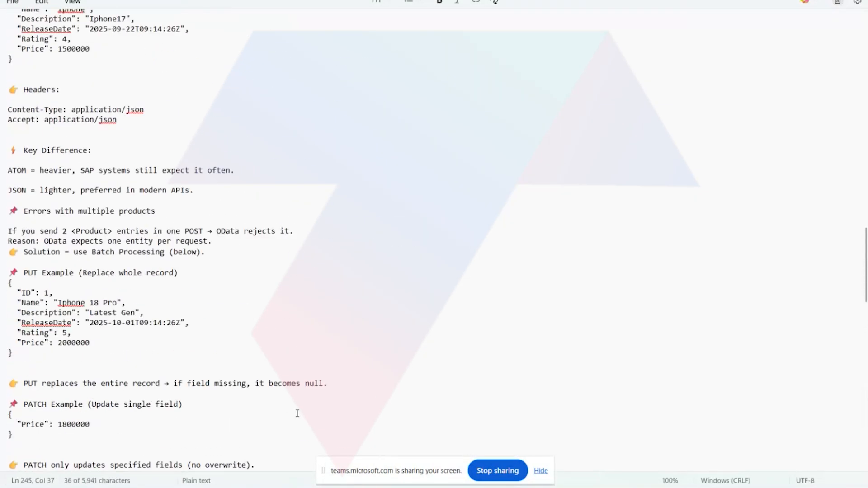
{"action": "scroll", "coordinate": [298, 413], "scroll_direction": "up", "scroll_amount": 20}
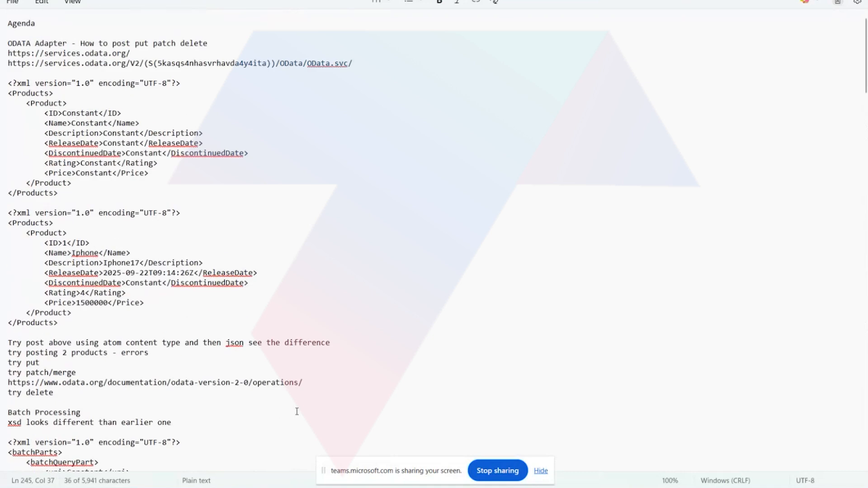
{"action": "left_click_drag", "start_coordinate": [375, 65], "coordinate": [7, 64]}
{"action": "key", "text": "ctrl+c"}
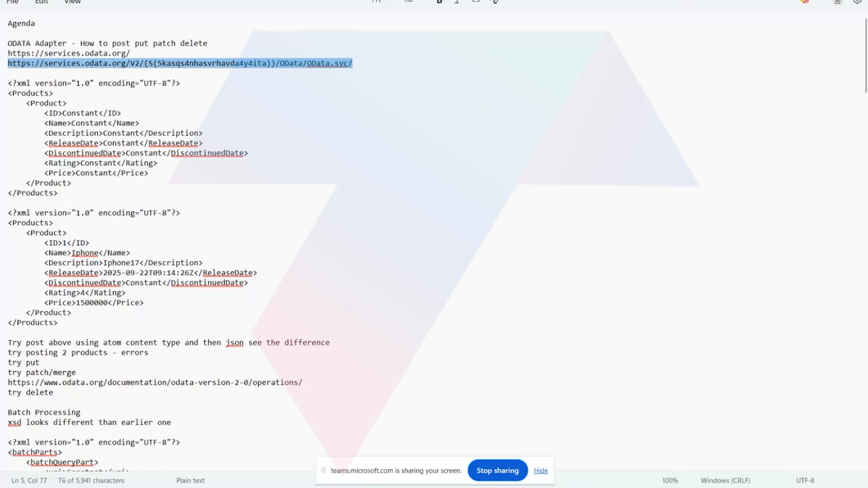
Step: Switch back to Chrome and load the copied OData V2 service URL in a new Incognito page
{"action": "mouse_move", "coordinate": [318, 487]}
{"action": "left_click", "coordinate": [267, 441]}
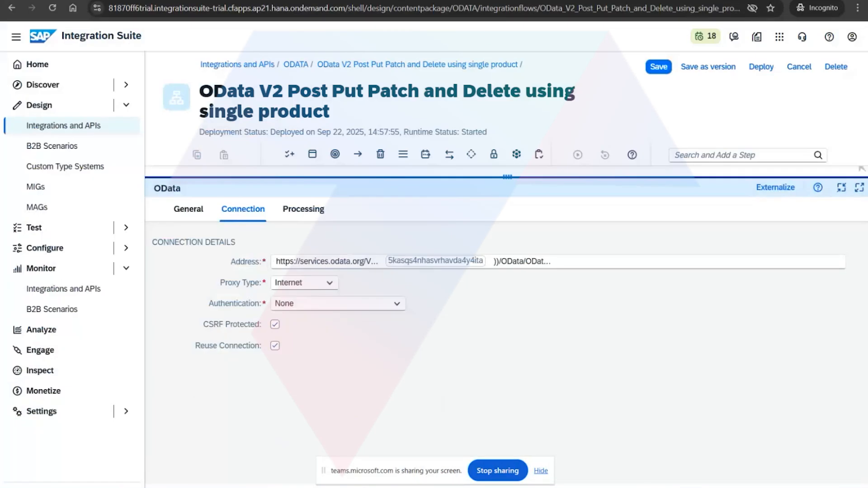
{"action": "key", "text": "ctrl+shift+n"}
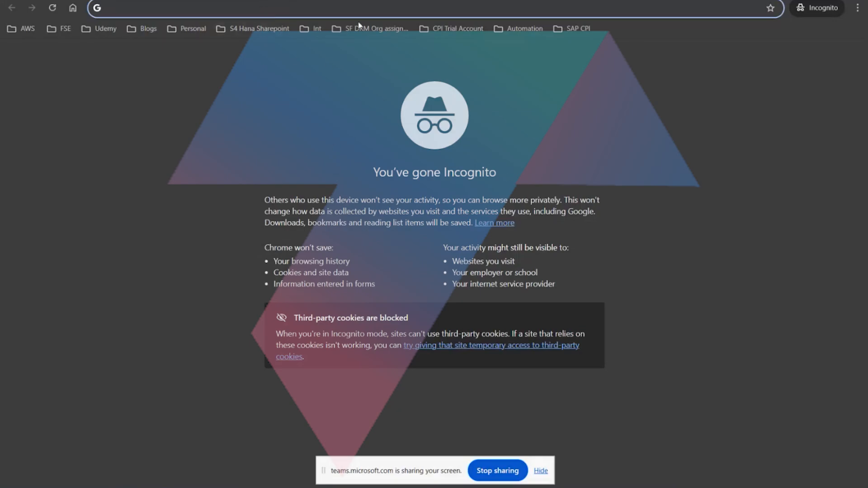
{"action": "key", "text": "ctrl+v"}
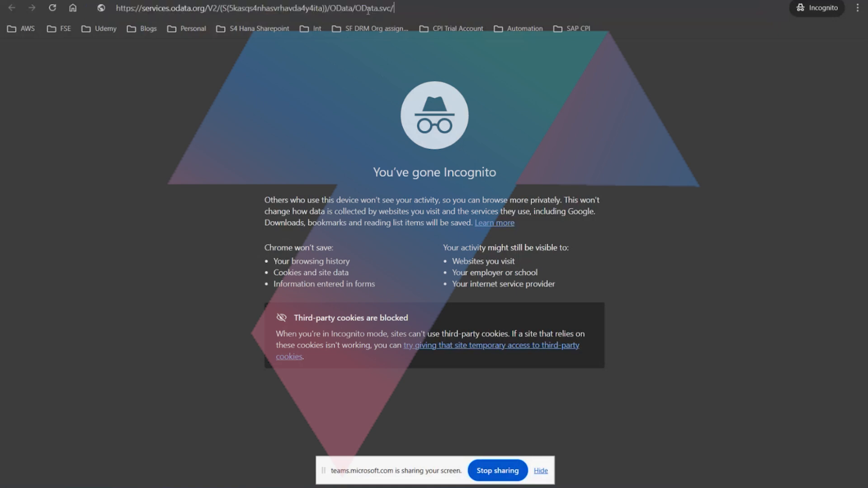
{"action": "key", "text": "Return"}
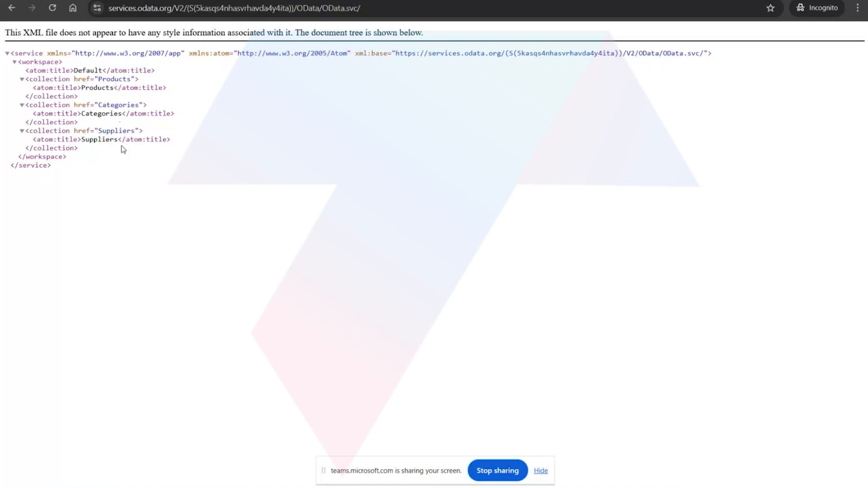
Step: Append $metadata to the OData service URL and load the metadata document
{"action": "left_click", "coordinate": [373, 8]}
{"action": "key", "text": "End"}
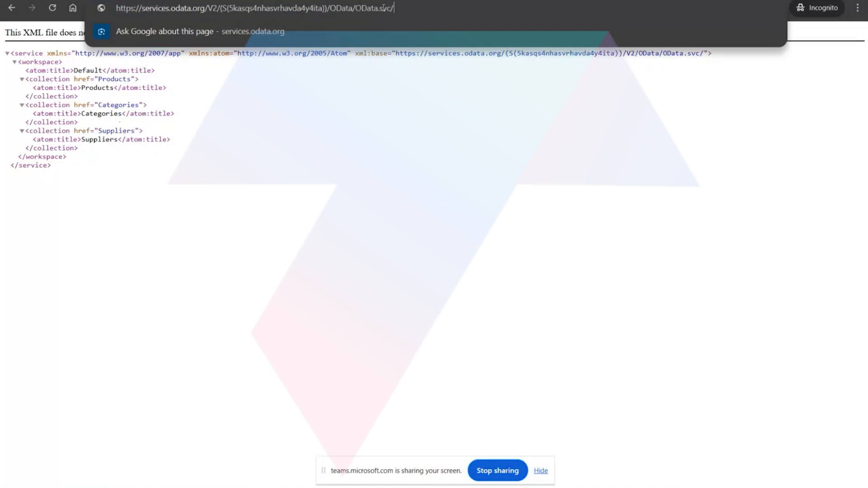
{"action": "type", "text": "$met"}
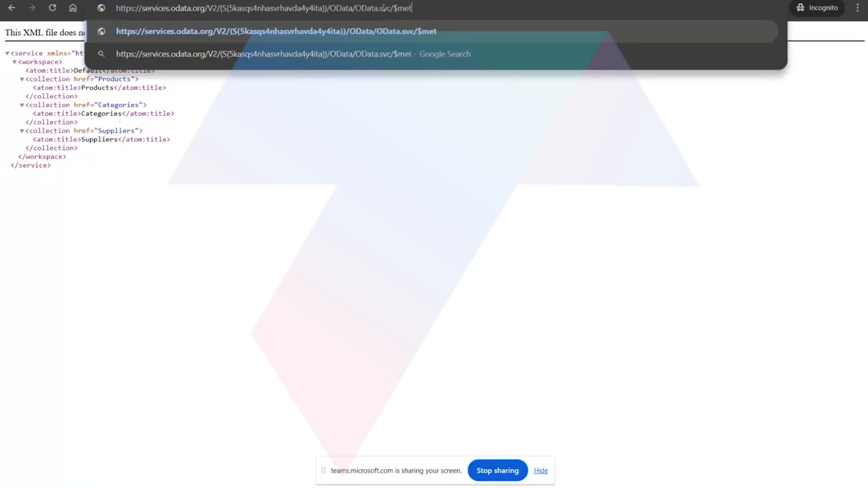
{"action": "type", "text": "adata"}
{"action": "key", "text": "Return"}
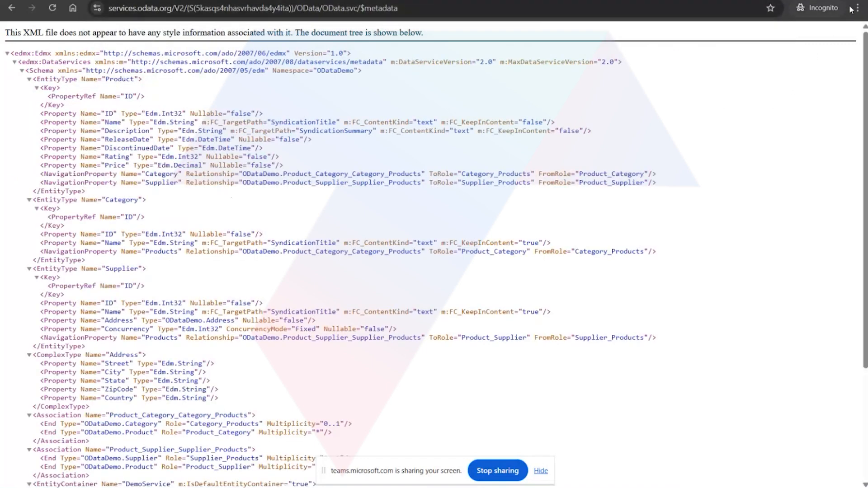
Step: View the raw page source of the $metadata document, then close it
{"action": "right_click", "coordinate": [730, 124]}
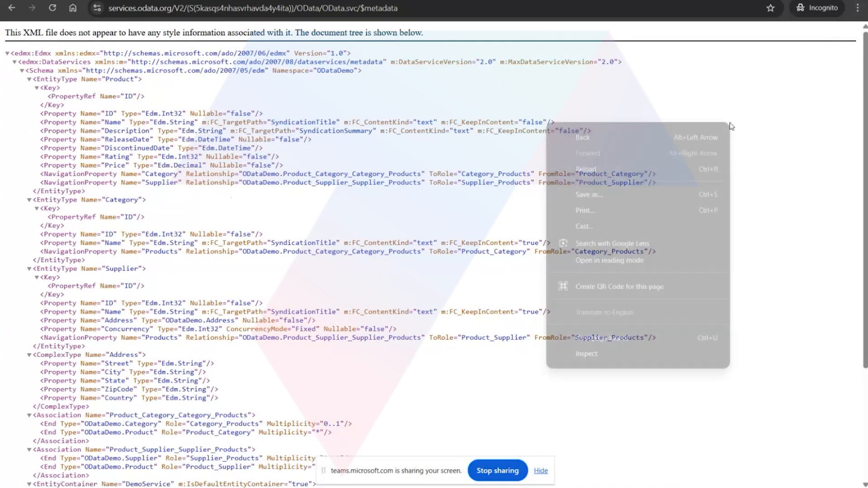
{"action": "left_click", "coordinate": [641, 338]}
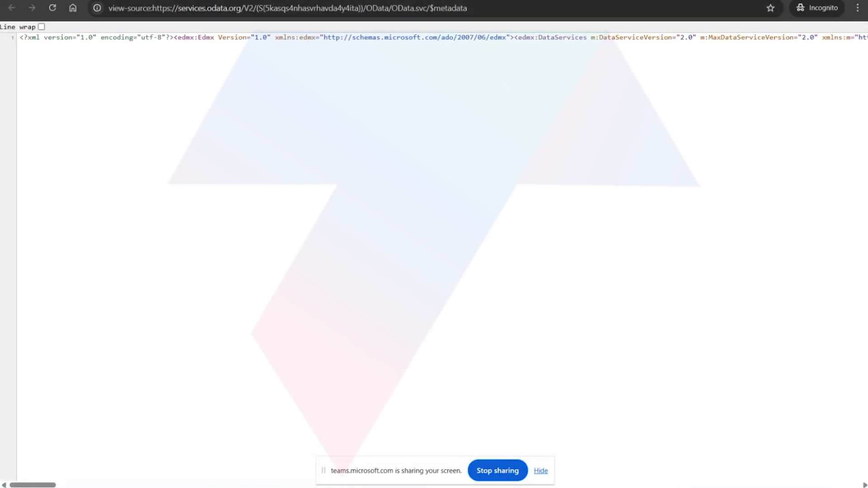
{"action": "left_click", "coordinate": [533, 1]}
Step: Switch to Postman, send the metadata GET request of the NorthwindV2_POST_PUT_PATCH collection, and enlarge the response area
{"action": "left_click", "coordinate": [364, 487]}
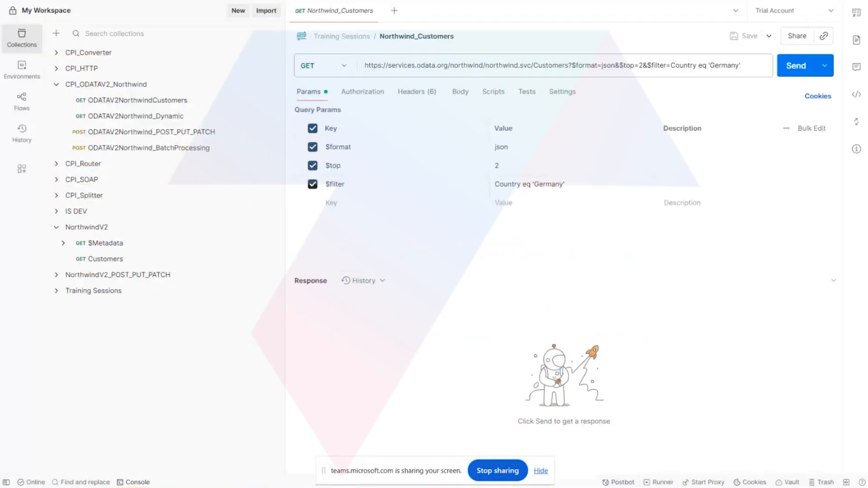
{"action": "left_click", "coordinate": [57, 228]}
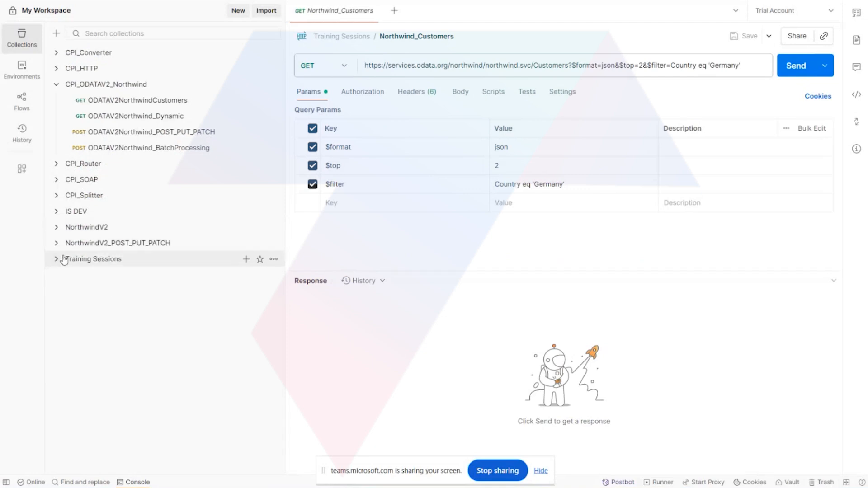
{"action": "left_click", "coordinate": [56, 245]}
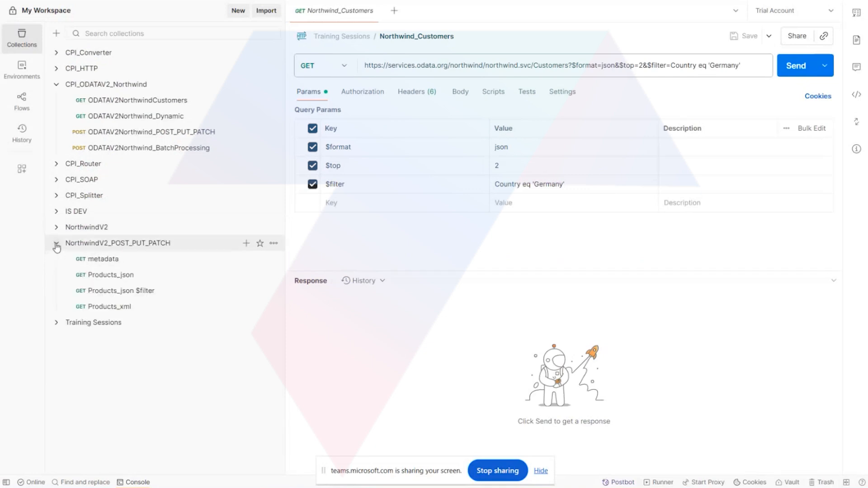
{"action": "left_click", "coordinate": [87, 262]}
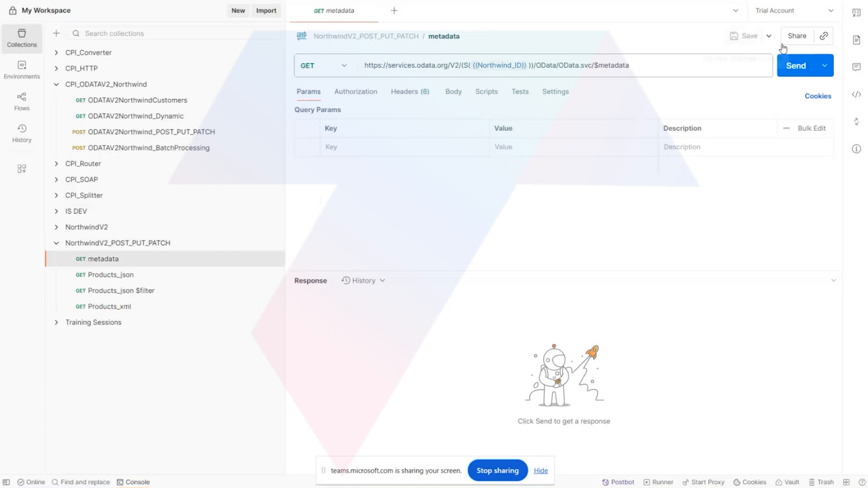
{"action": "left_click", "coordinate": [795, 65]}
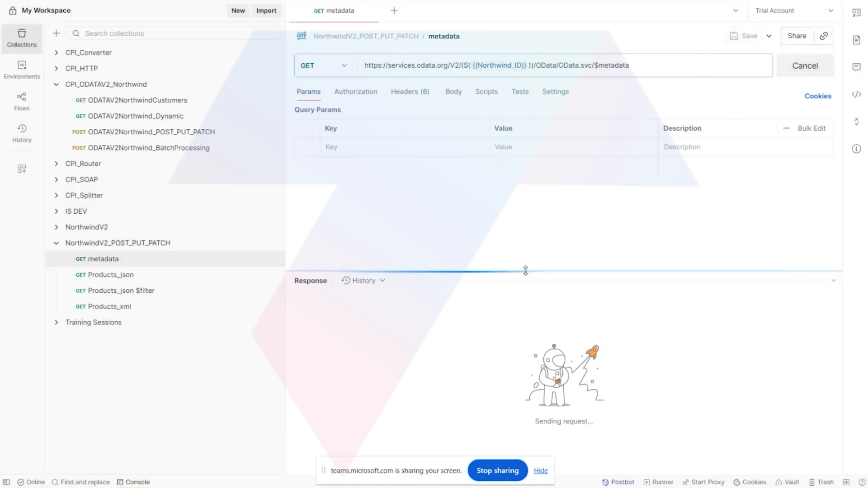
{"action": "left_click_drag", "start_coordinate": [525, 271], "coordinate": [534, 157]}
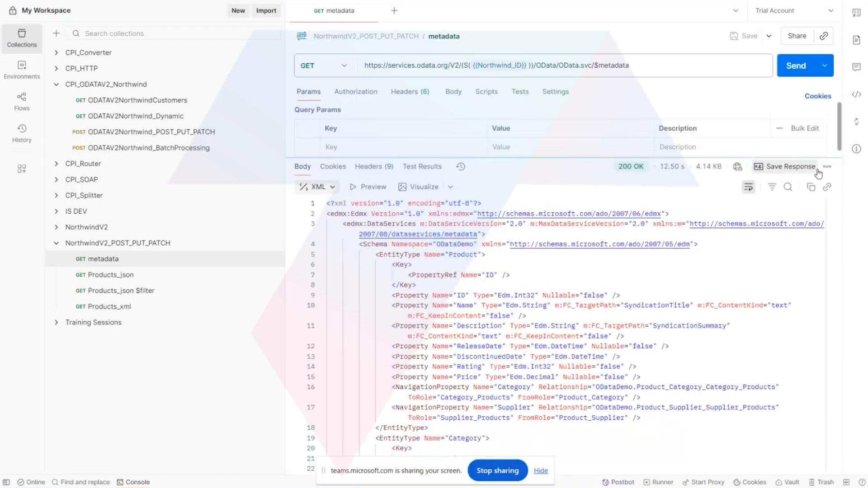
Step: Check the options for saving the metadata response to a file and inspect the Northwind_ID variable in the request URL
{"action": "left_click", "coordinate": [827, 168]}
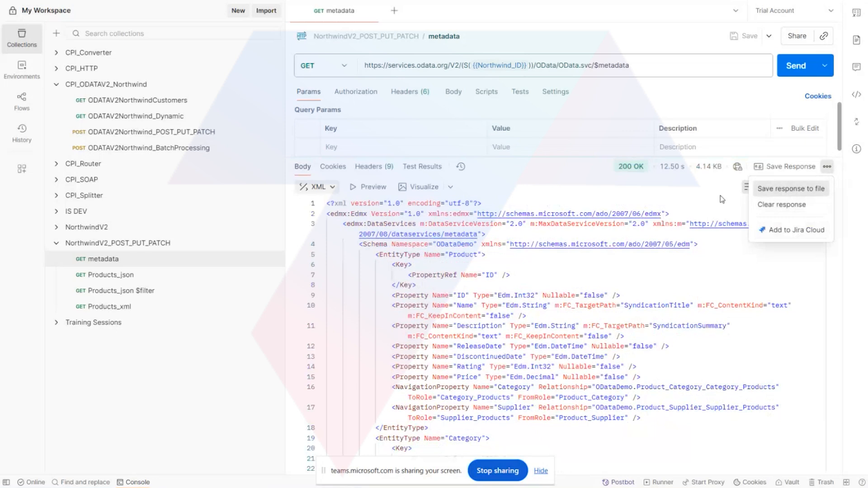
{"action": "left_click", "coordinate": [548, 198]}
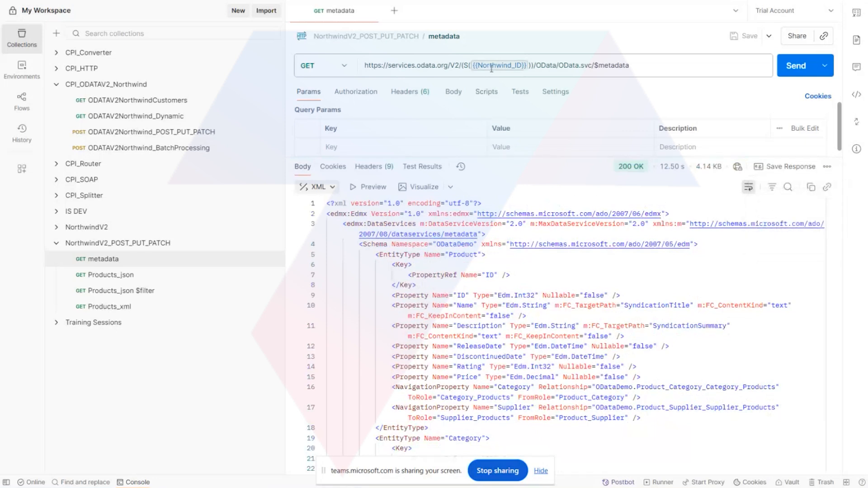
{"action": "mouse_move", "coordinate": [492, 69]}
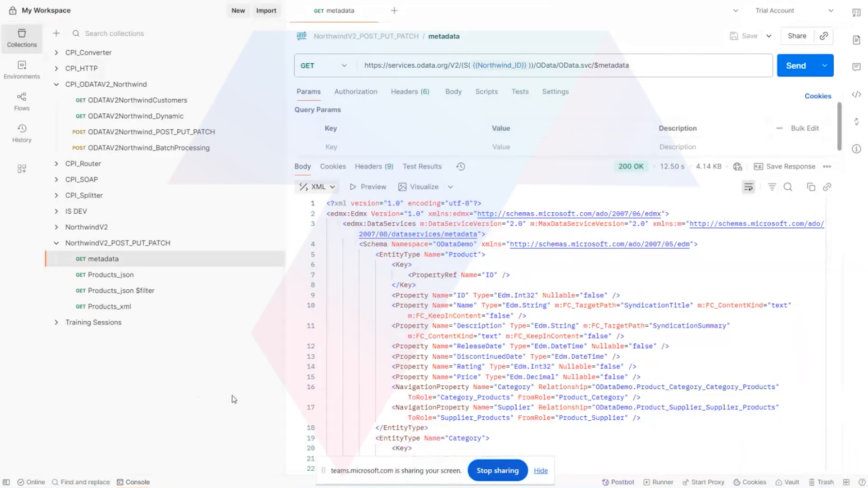
Step: Switch back to the integration flow in Chrome and show the processing details of the OData receiver channel
{"action": "mouse_move", "coordinate": [318, 487]}
{"action": "left_click", "coordinate": [262, 464]}
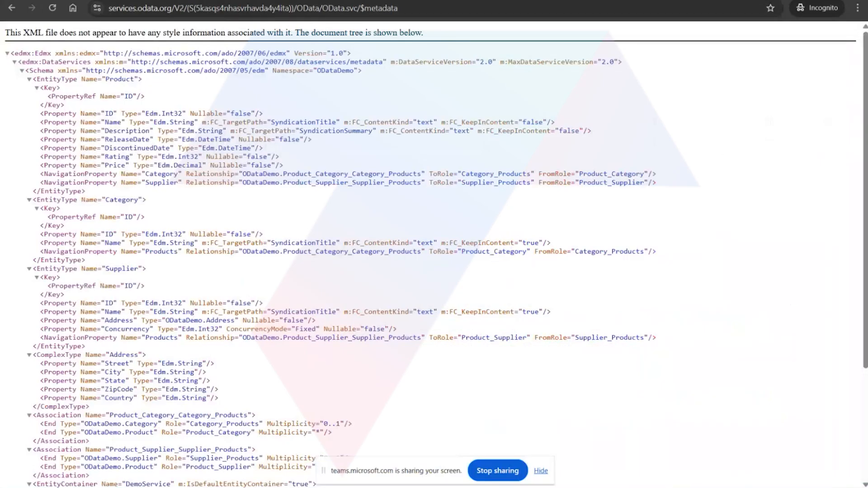
{"action": "left_click", "coordinate": [373, 0]}
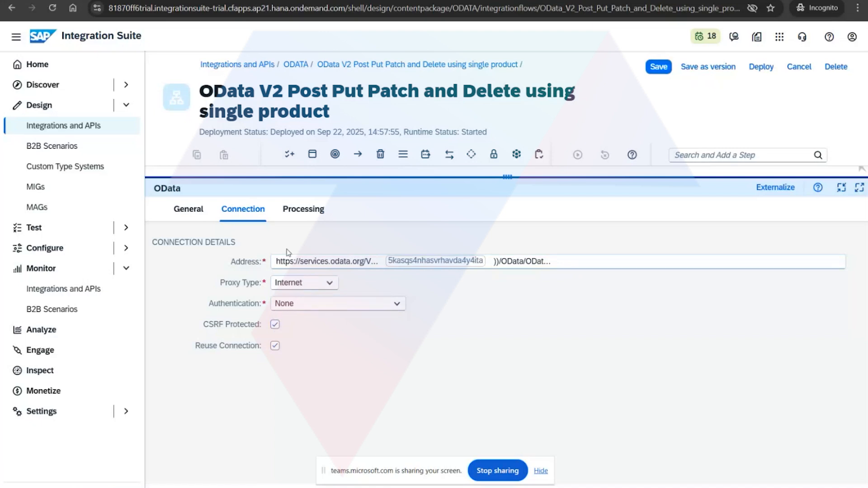
{"action": "left_click", "coordinate": [294, 213]}
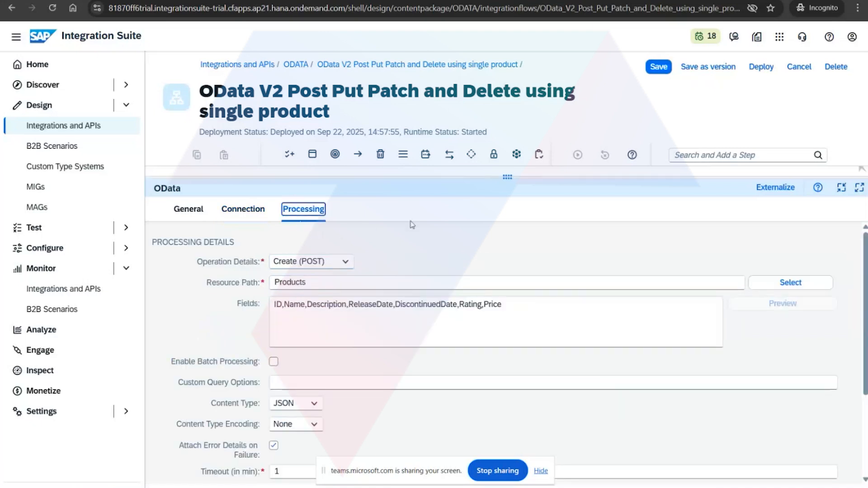
{"action": "left_click_drag", "start_coordinate": [507, 173], "coordinate": [509, 167]}
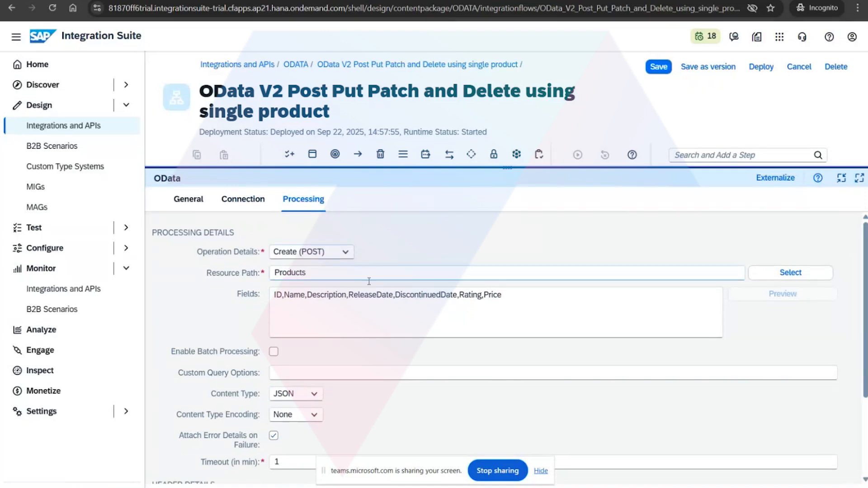
Step: Review the model operation of the Products resource, including its EDMX file, sub-level choices and selected fields
{"action": "left_click", "coordinate": [815, 280]}
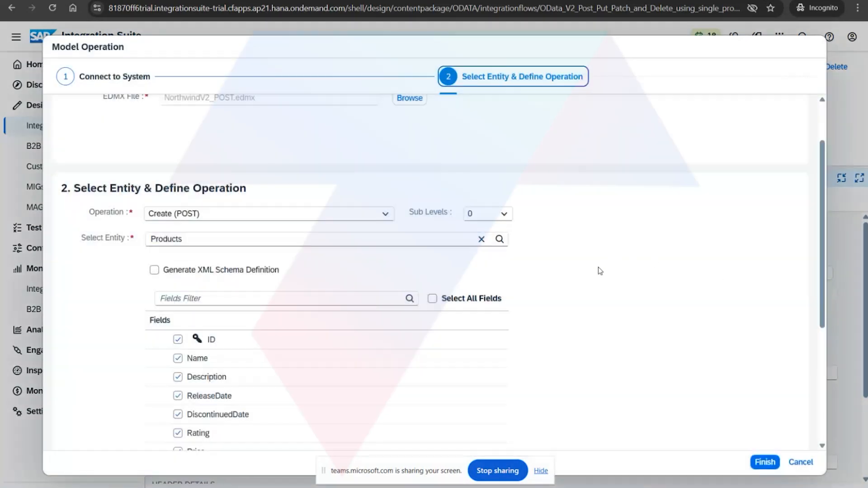
{"action": "left_click", "coordinate": [472, 281]}
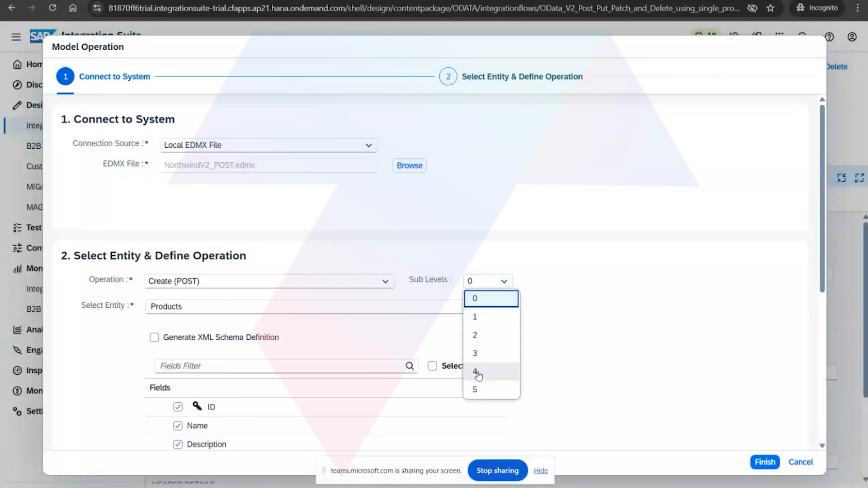
{"action": "left_click", "coordinate": [579, 274]}
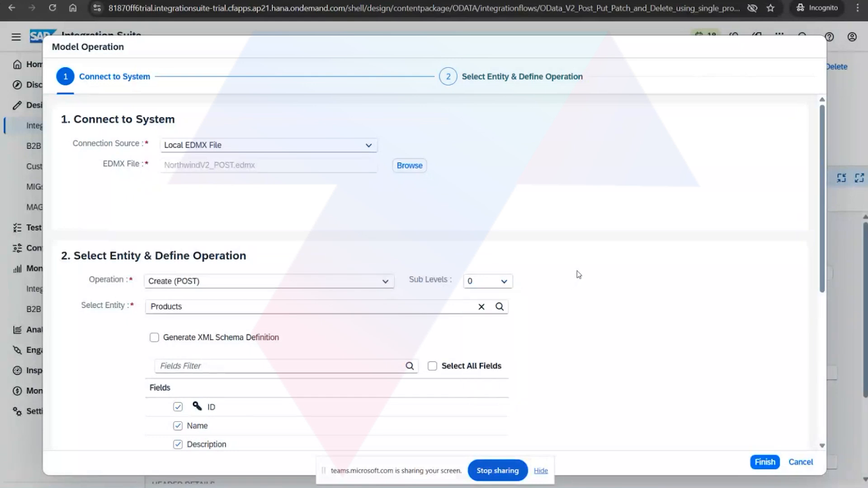
{"action": "scroll", "coordinate": [579, 275], "scroll_direction": "down", "scroll_amount": 3}
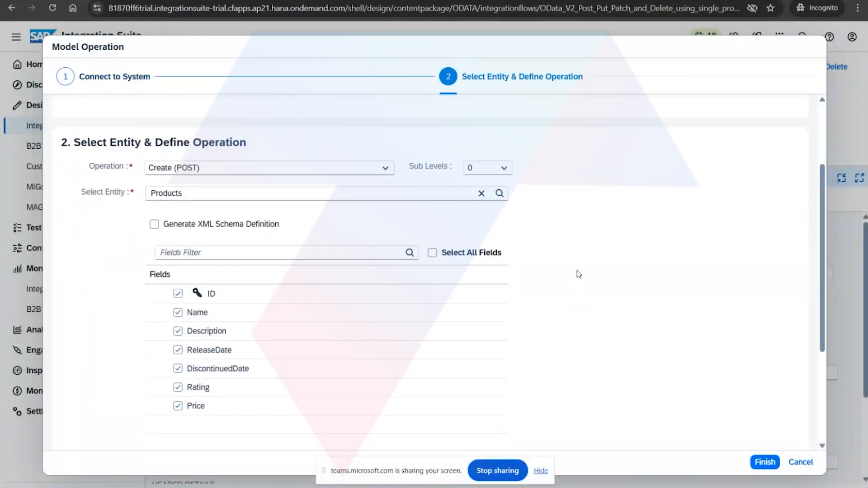
Step: Try to generate the ProductsEntityPOST.xsd schema definition for the Products entity, declining the overwrite and discarding the model operation changes
{"action": "left_click", "coordinate": [224, 225]}
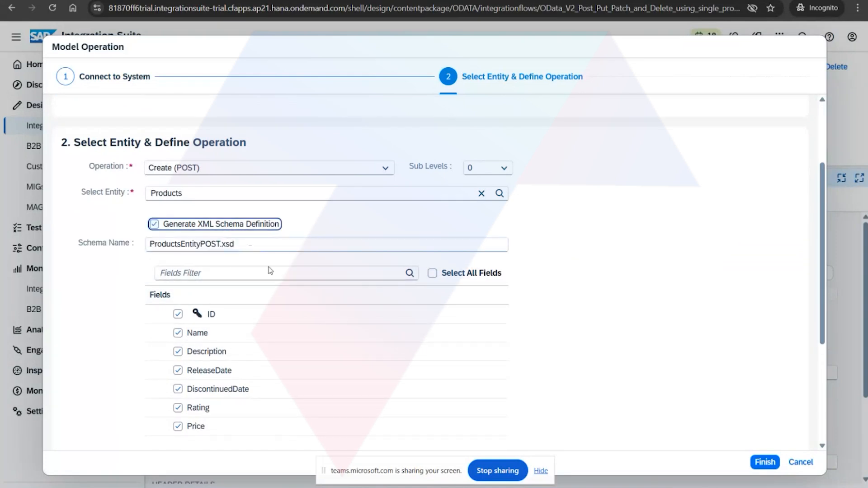
{"action": "scroll", "coordinate": [296, 334], "scroll_direction": "down", "scroll_amount": 5}
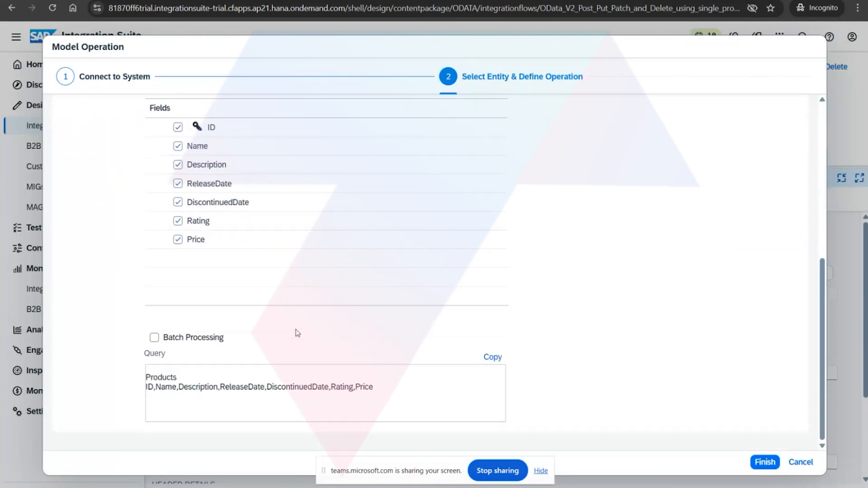
{"action": "left_click", "coordinate": [764, 463]}
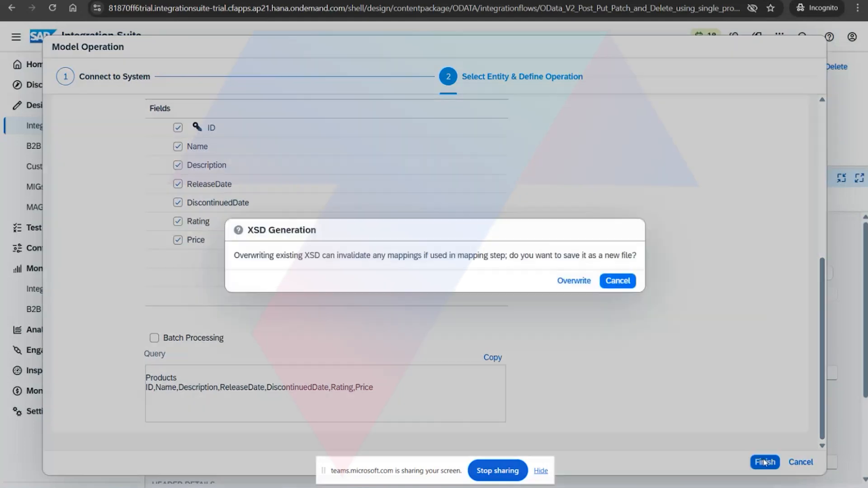
{"action": "left_click", "coordinate": [605, 282]}
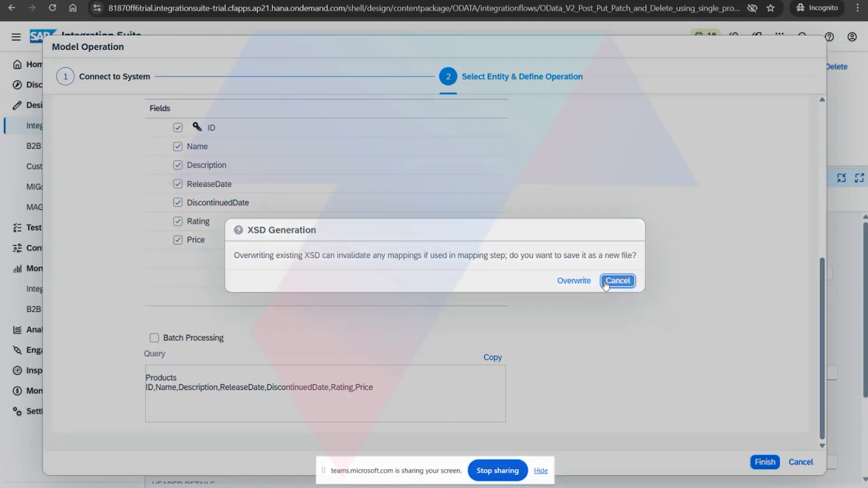
{"action": "left_click", "coordinate": [807, 461]}
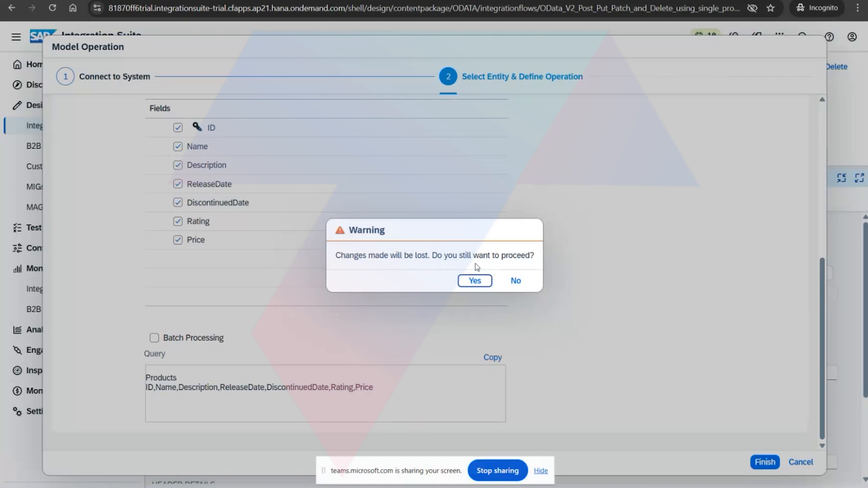
{"action": "left_click", "coordinate": [466, 281]}
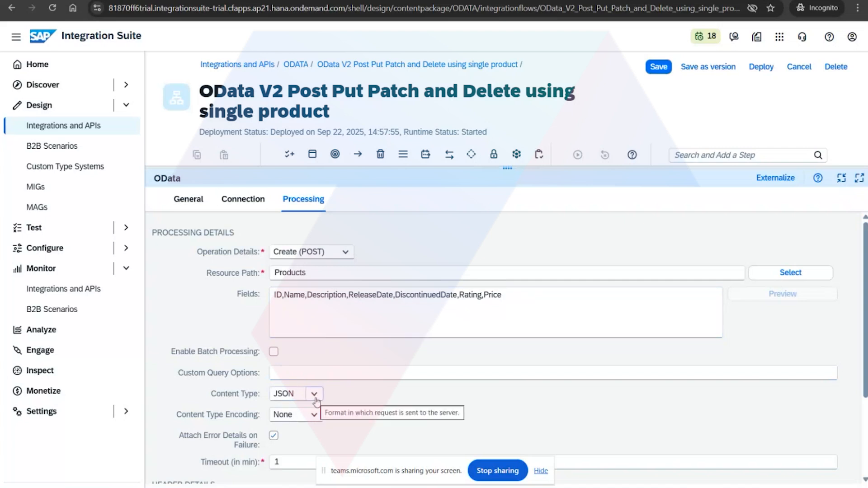
Step: Review the OData channel's content type, header and metadata settings, then shrink the properties area to show the flow diagram
{"action": "scroll", "coordinate": [355, 413], "scroll_direction": "down", "scroll_amount": 3}
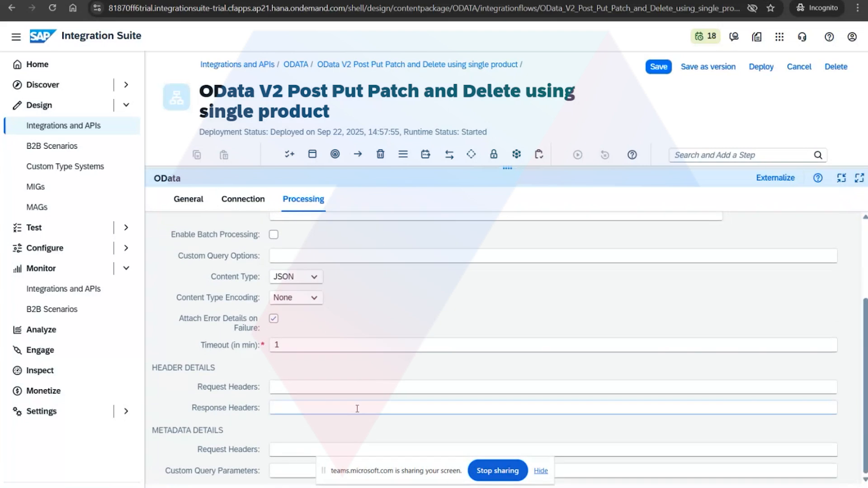
{"action": "scroll", "coordinate": [357, 410], "scroll_direction": "up", "scroll_amount": 3}
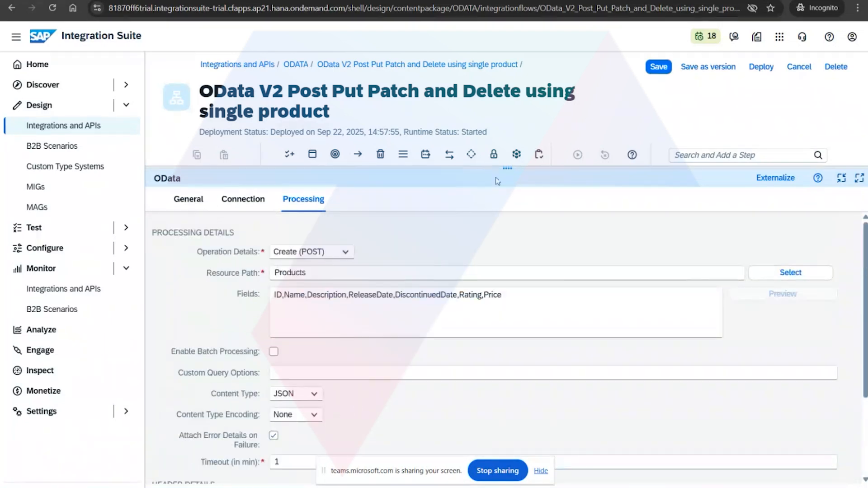
{"action": "left_click_drag", "start_coordinate": [507, 168], "coordinate": [511, 346]}
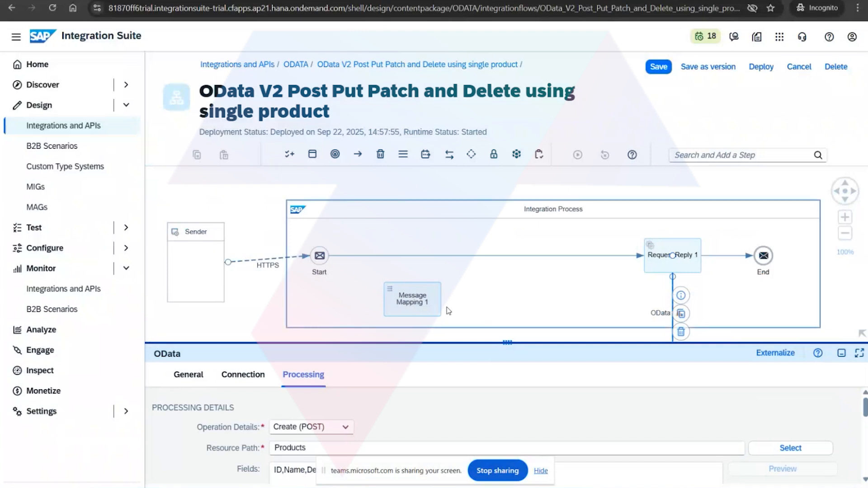
Step: Remove the direct connection between Start and Request Reply 1 and move Message Mapping 1 in line between them
{"action": "left_click", "coordinate": [410, 301]}
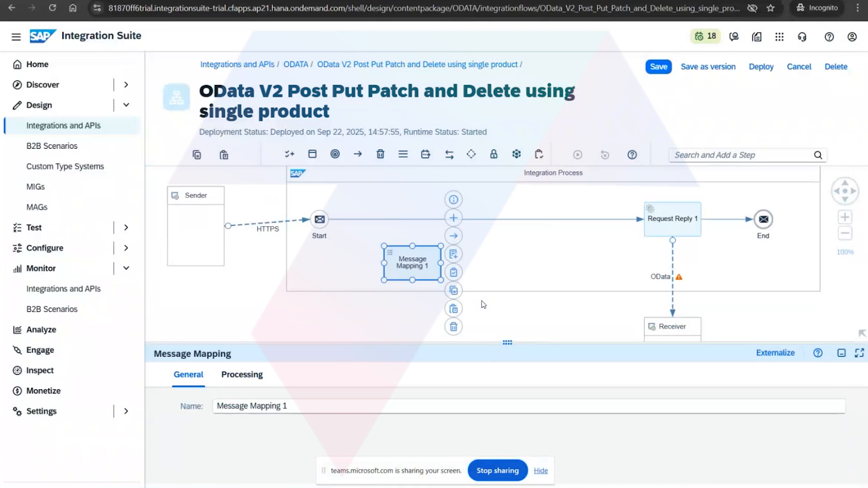
{"action": "left_click", "coordinate": [535, 226]}
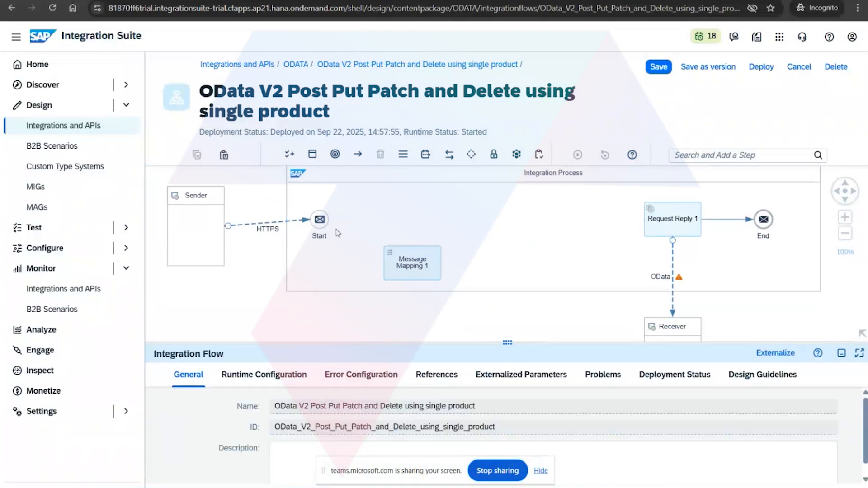
{"action": "left_click", "coordinate": [321, 221]}
{"action": "left_click_drag", "start_coordinate": [428, 264], "coordinate": [445, 222]}
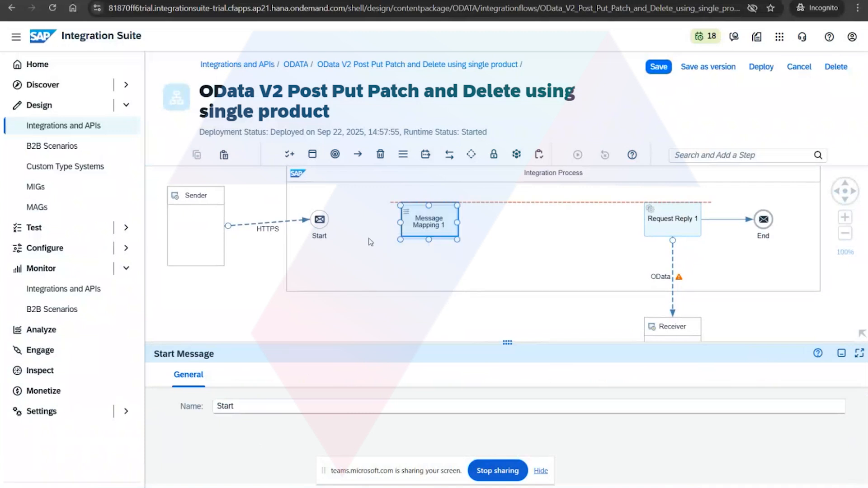
Step: Connect the Start event to Message Mapping 1 and save the integration flow
{"action": "left_click", "coordinate": [320, 224]}
{"action": "left_click_drag", "start_coordinate": [343, 224], "coordinate": [441, 228]}
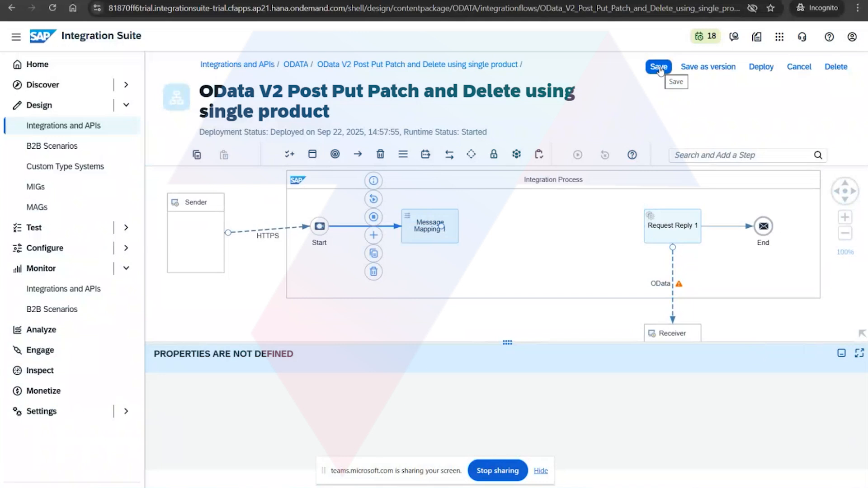
{"action": "left_click", "coordinate": [659, 68]}
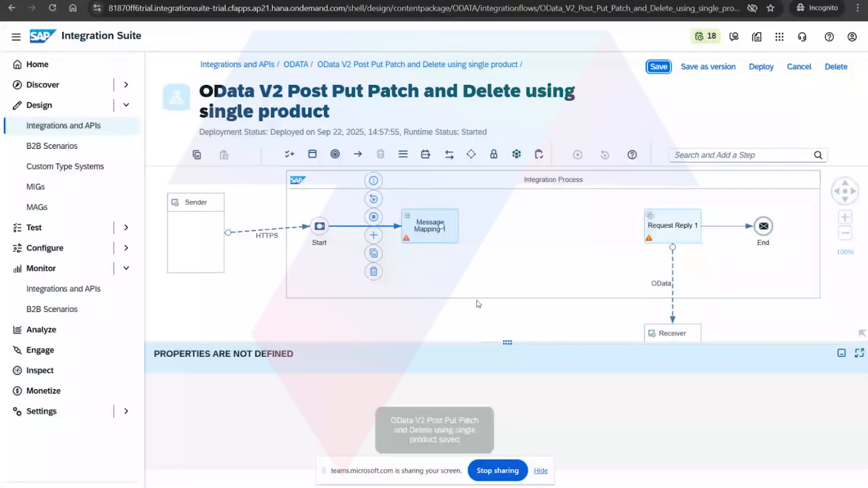
Step: Enlarge the properties area and show the processing settings of Message Mapping 1
{"action": "left_click_drag", "start_coordinate": [499, 342], "coordinate": [501, 278]}
{"action": "left_click", "coordinate": [279, 201]}
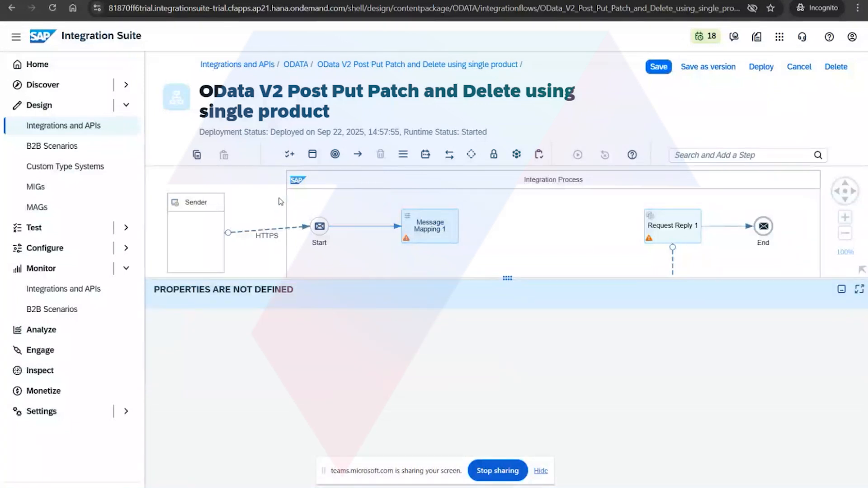
{"action": "left_click", "coordinate": [409, 225]}
{"action": "left_click", "coordinate": [239, 312]}
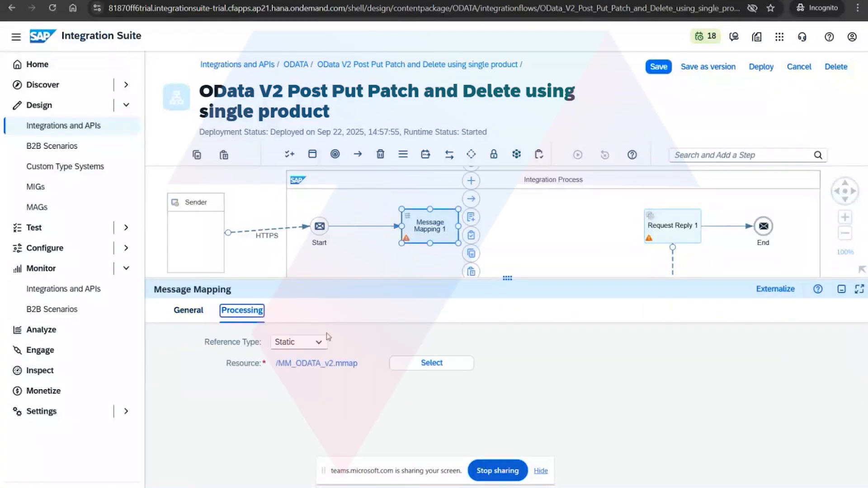
Step: Open the MM_ODATA_v2 mapping and inspect its source and target messages and the local resources offered for a target message
{"action": "triple_click", "coordinate": [326, 364]}
{"action": "left_click", "coordinate": [325, 363]}
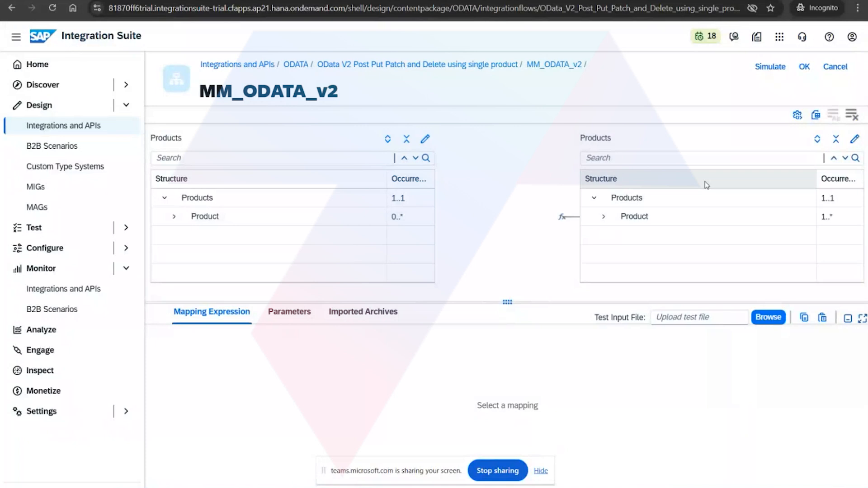
{"action": "left_click", "coordinate": [855, 139]}
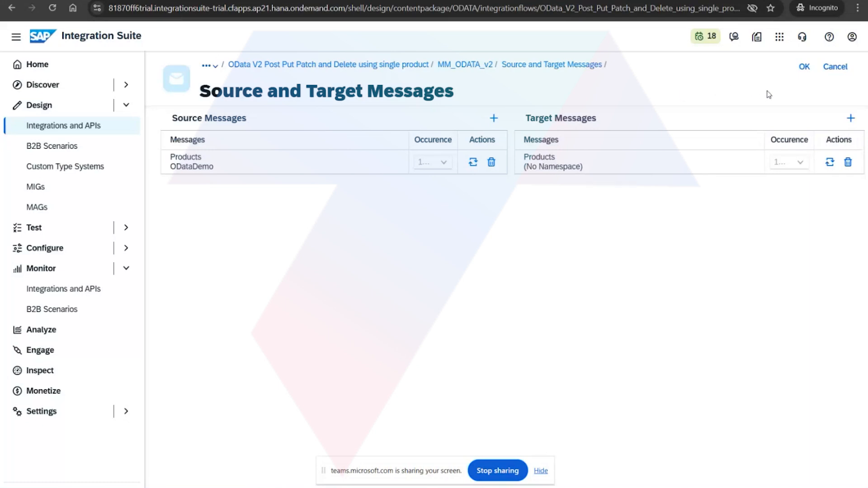
{"action": "left_click", "coordinate": [851, 119]}
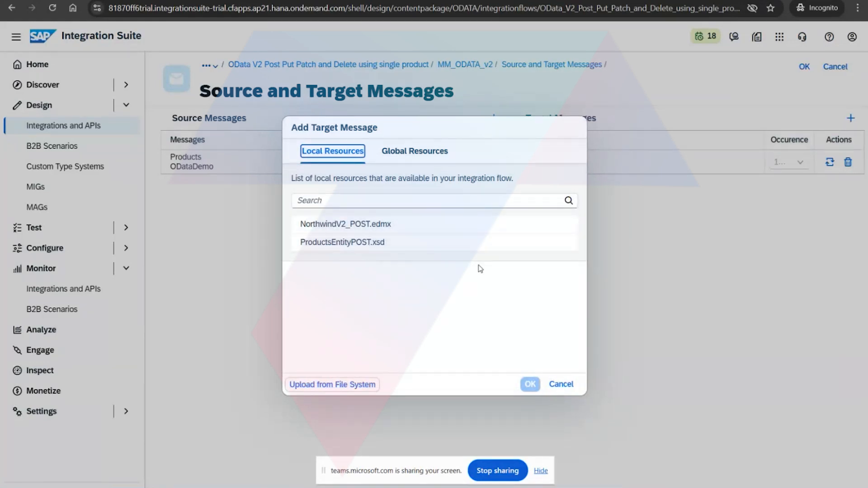
{"action": "left_click", "coordinate": [562, 385]}
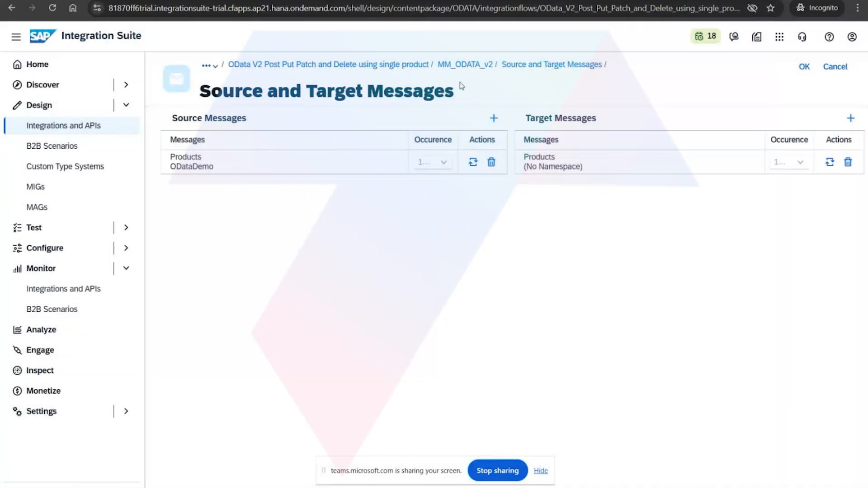
{"action": "left_click", "coordinate": [466, 66]}
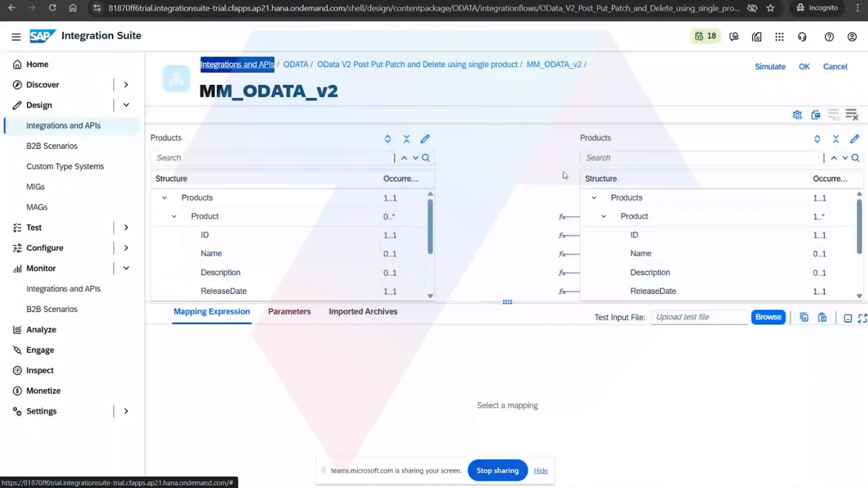
Step: Examine the product fields in both structures and the mapping expression of the target ID field
{"action": "left_click_drag", "start_coordinate": [508, 303], "coordinate": [507, 400]}
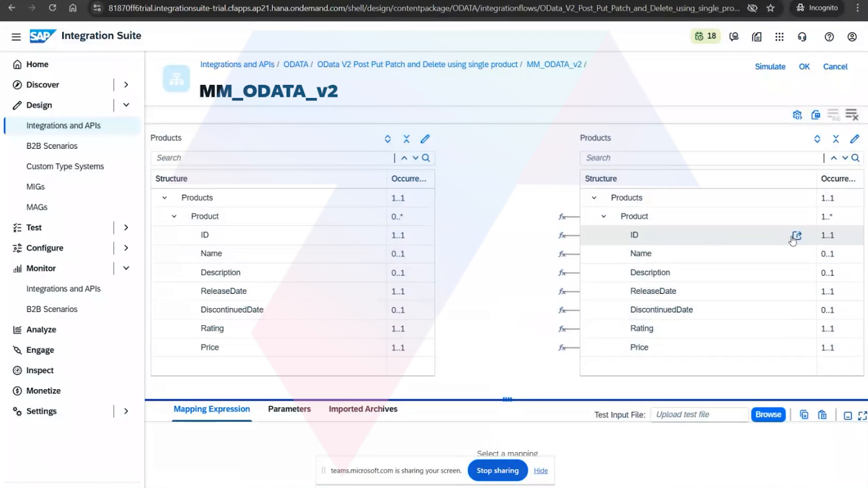
{"action": "left_click", "coordinate": [793, 239]}
{"action": "left_click", "coordinate": [739, 240]}
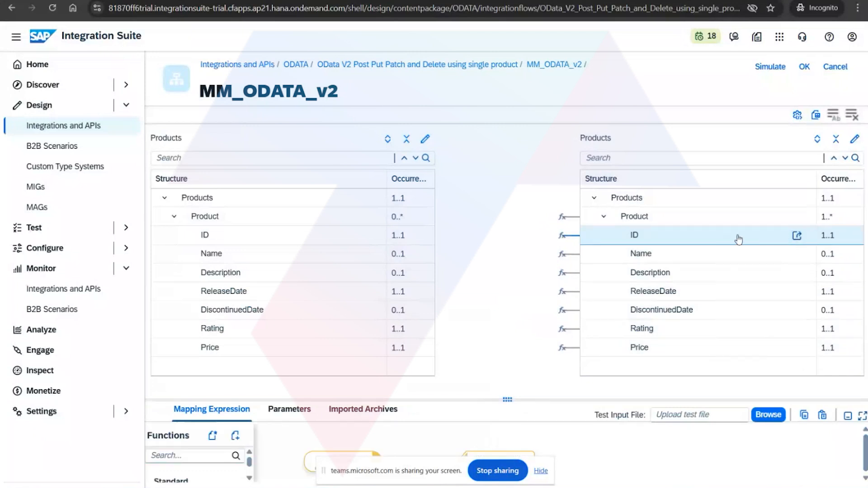
{"action": "left_click_drag", "start_coordinate": [507, 406], "coordinate": [508, 301]}
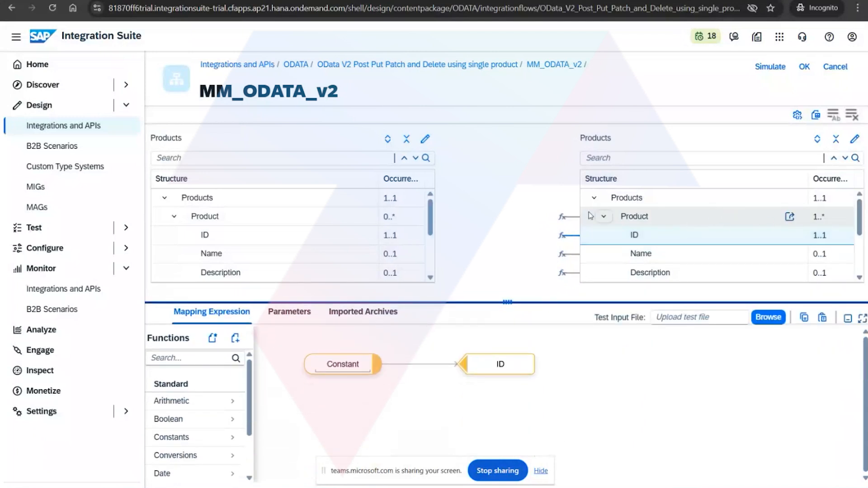
Step: Delete the mapping of the target Product node and close the mapping editor, leaving the validation error for another time
{"action": "left_click", "coordinate": [562, 217]}
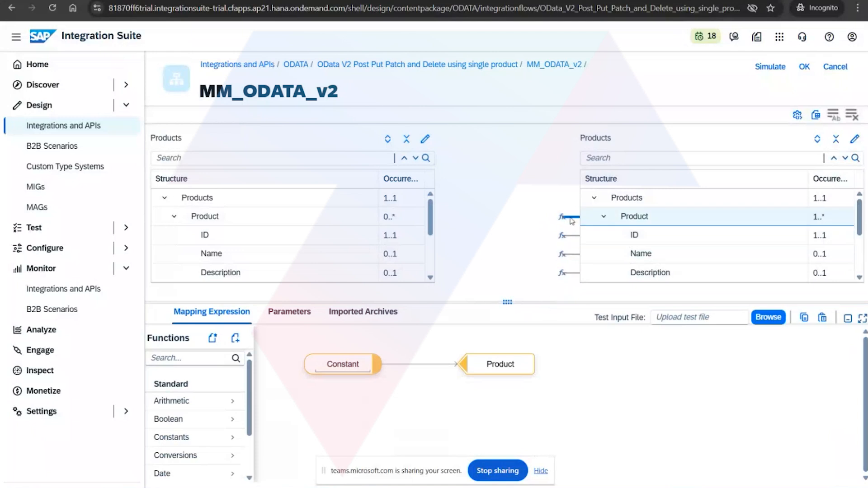
{"action": "left_click", "coordinate": [570, 217]}
{"action": "left_click", "coordinate": [594, 227]}
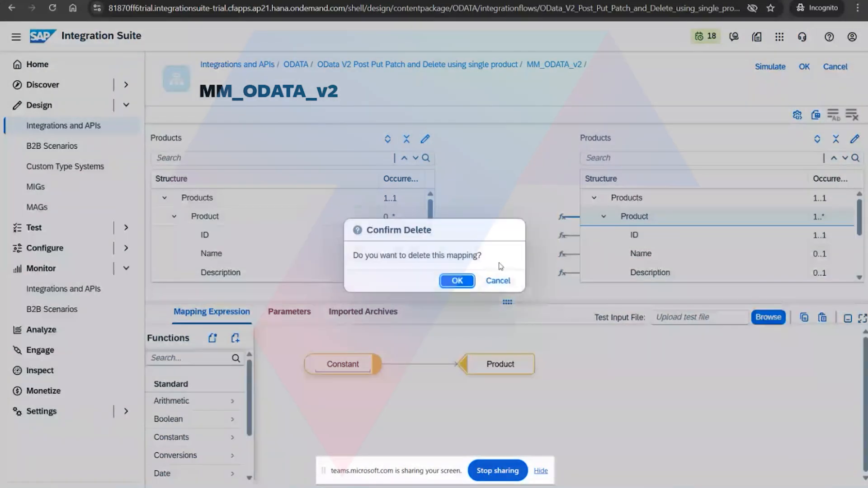
{"action": "left_click", "coordinate": [454, 280]}
{"action": "left_click", "coordinate": [804, 66]}
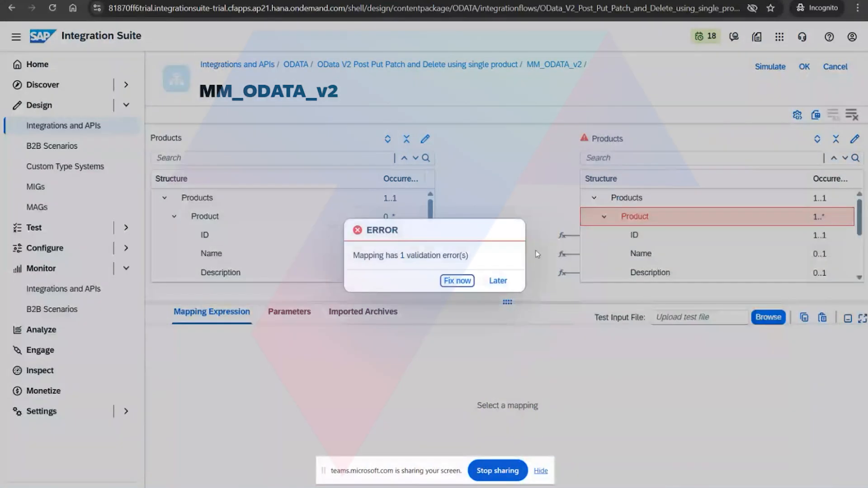
{"action": "left_click", "coordinate": [488, 286]}
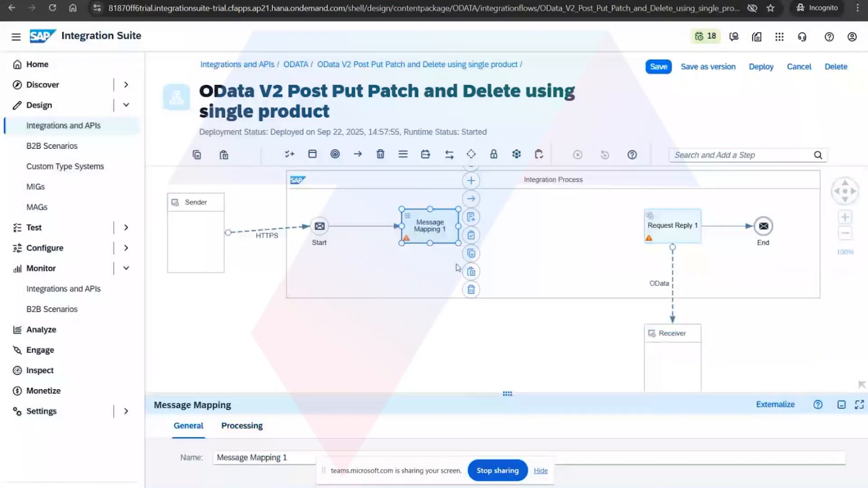
Step: Reopen the MM_ODATA_v2 mapping, assign a constant to the target Product node and confirm the mapping
{"action": "left_click", "coordinate": [242, 425]}
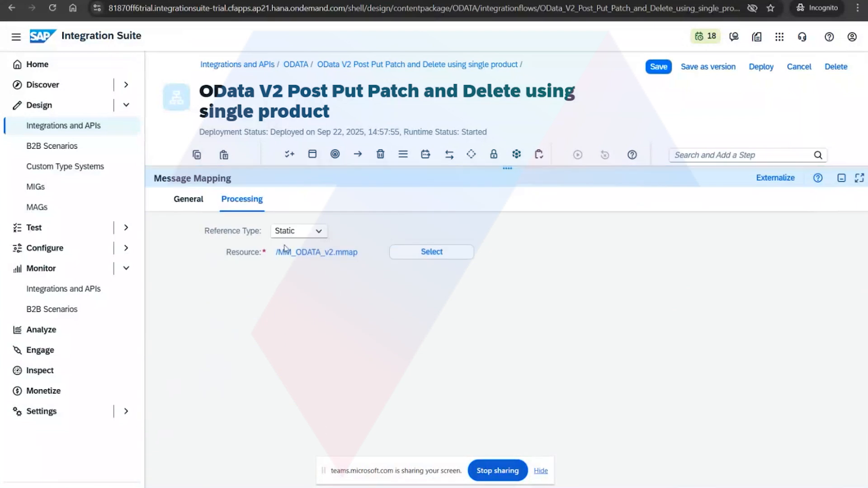
{"action": "left_click", "coordinate": [281, 251]}
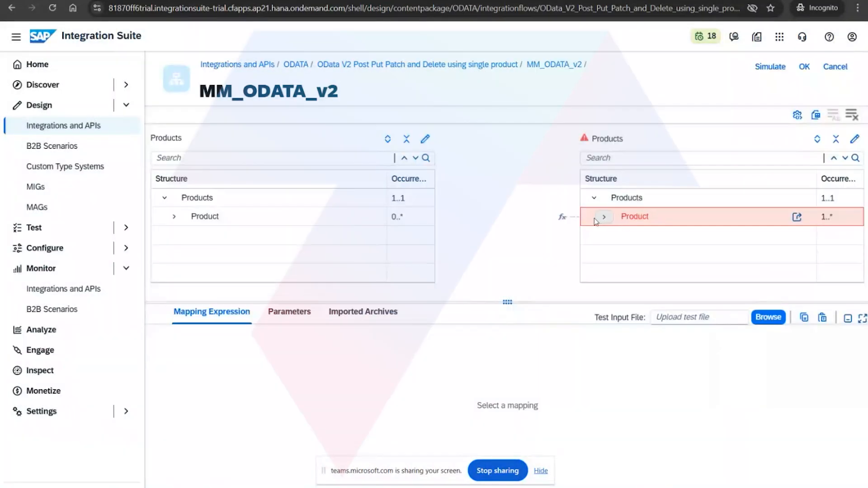
{"action": "left_click", "coordinate": [597, 222]}
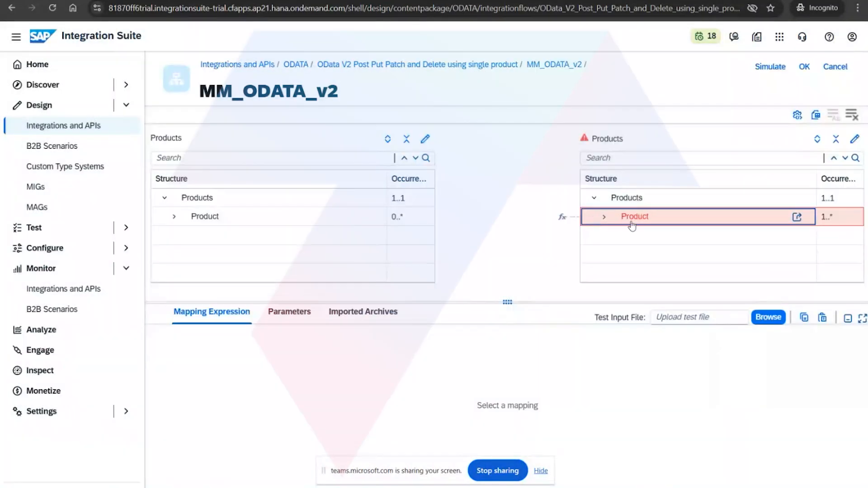
{"action": "left_click", "coordinate": [604, 217]}
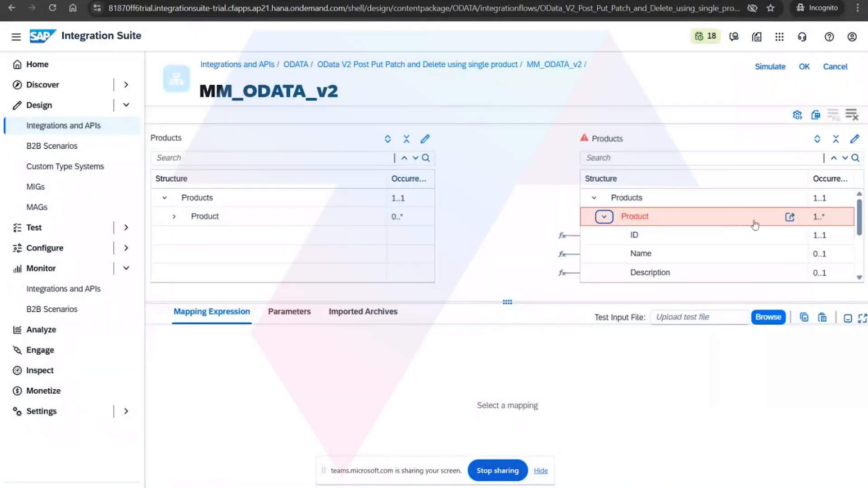
{"action": "left_click", "coordinate": [788, 219]}
{"action": "left_click", "coordinate": [789, 218]}
{"action": "left_click", "coordinate": [792, 219]}
{"action": "left_click", "coordinate": [792, 218]}
{"action": "left_click", "coordinate": [791, 219]}
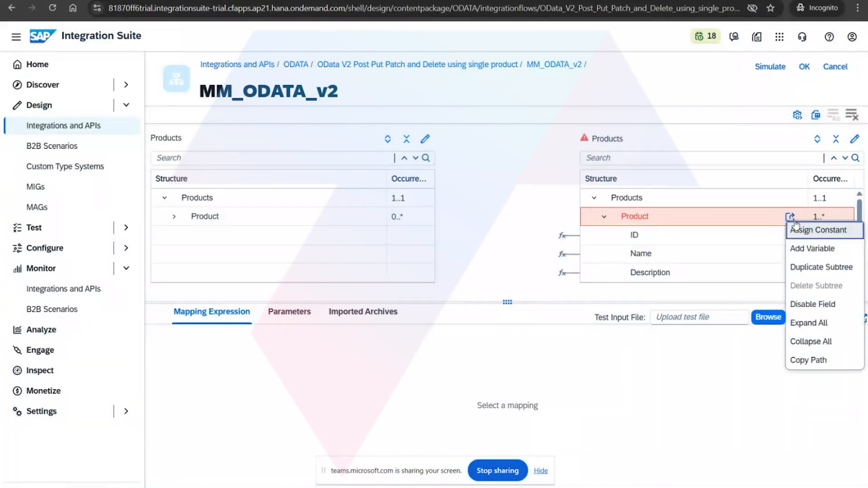
{"action": "left_click", "coordinate": [806, 231]}
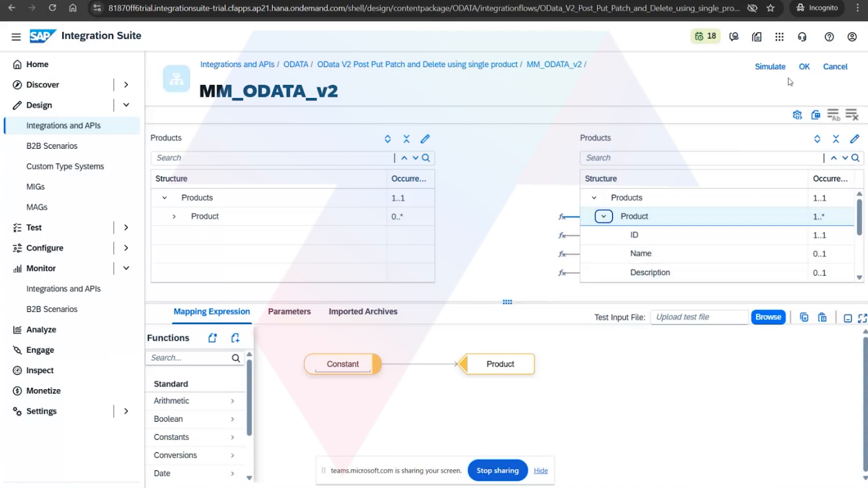
{"action": "left_click", "coordinate": [804, 68]}
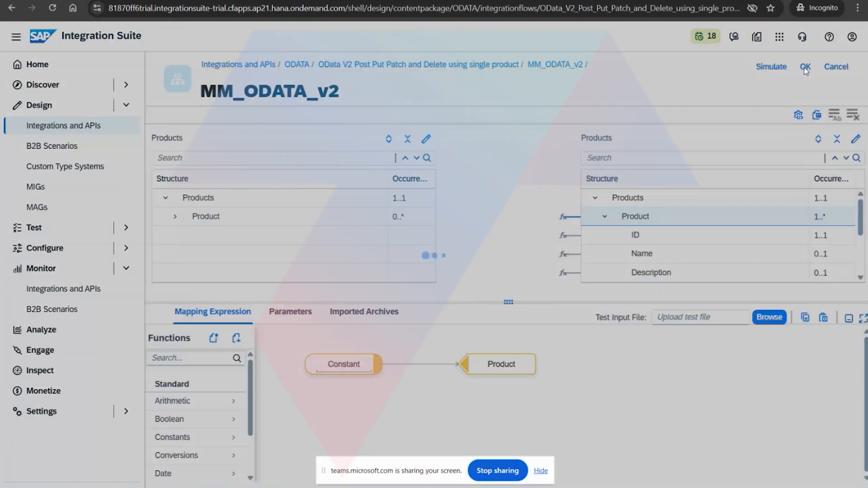
Step: Save and deploy the integration flow on the Cloud Integration runtime profile, and leave edit mode
{"action": "left_click_drag", "start_coordinate": [508, 233], "coordinate": [508, 193]}
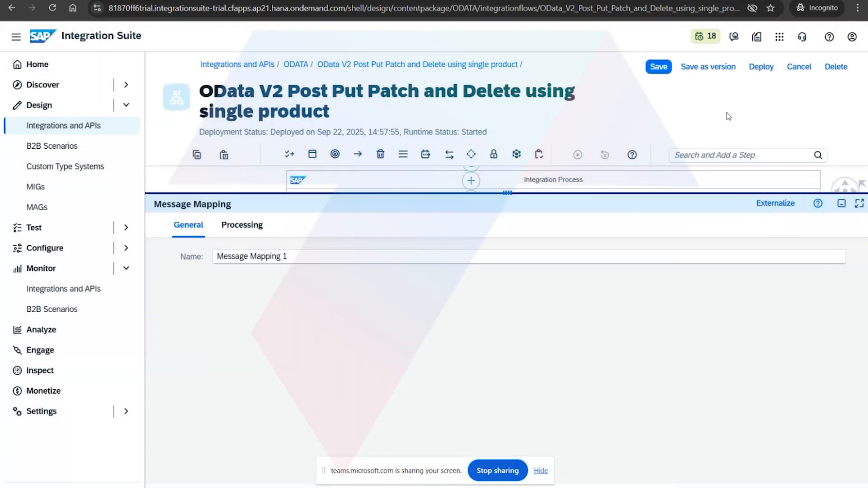
{"action": "left_click", "coordinate": [760, 69]}
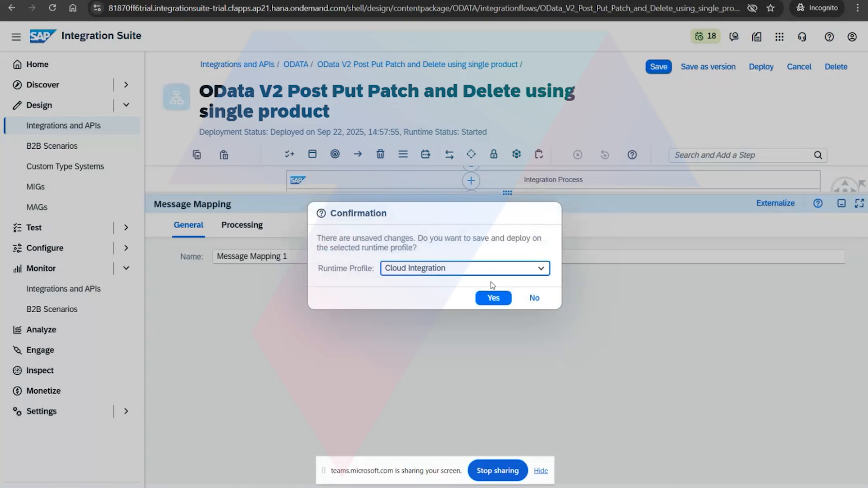
{"action": "left_click", "coordinate": [494, 298]}
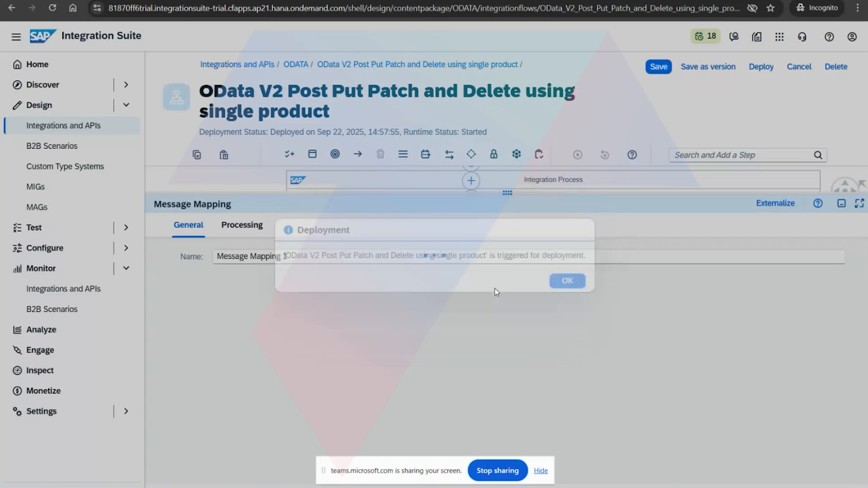
{"action": "left_click", "coordinate": [566, 283]}
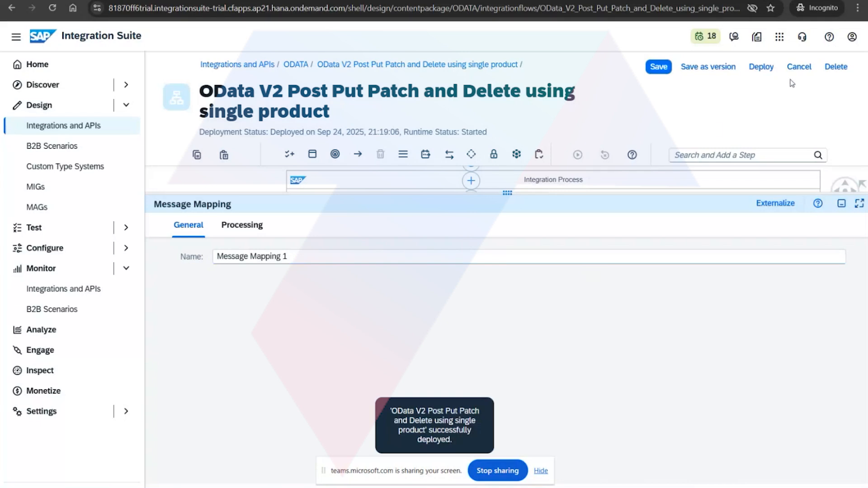
{"action": "left_click", "coordinate": [799, 67]}
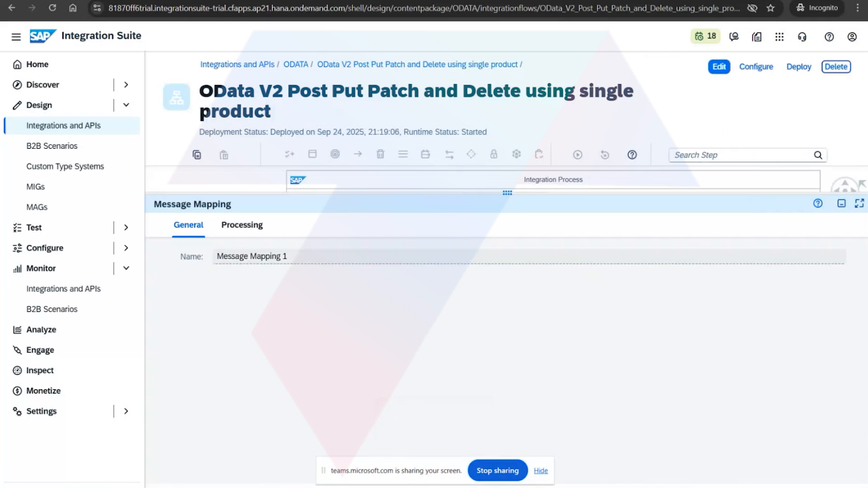
Step: Switch to Postman, close the metadata request and open the ODATAV2Northwind_POST_PUT_PATCH request
{"action": "left_click", "coordinate": [354, 405]}
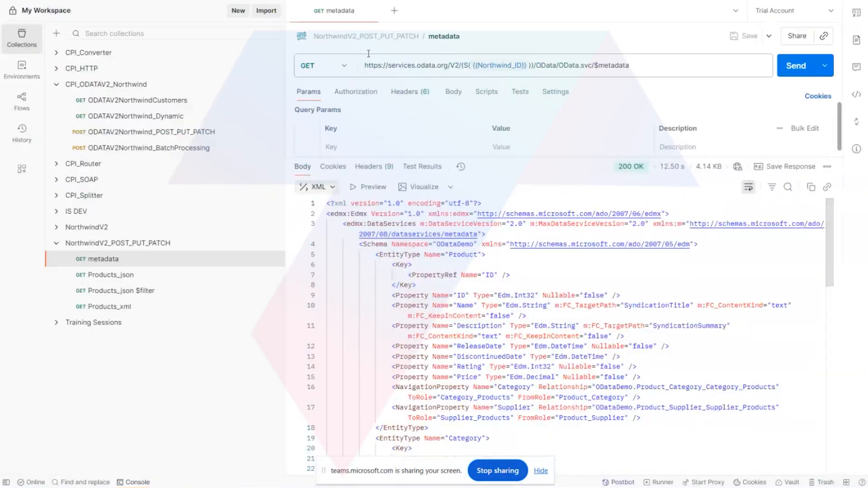
{"action": "left_click", "coordinate": [373, 10]}
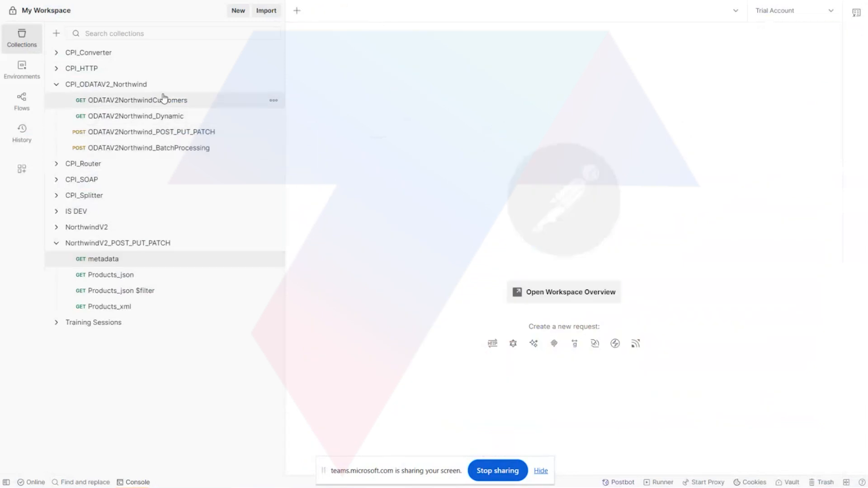
{"action": "left_click", "coordinate": [158, 135]}
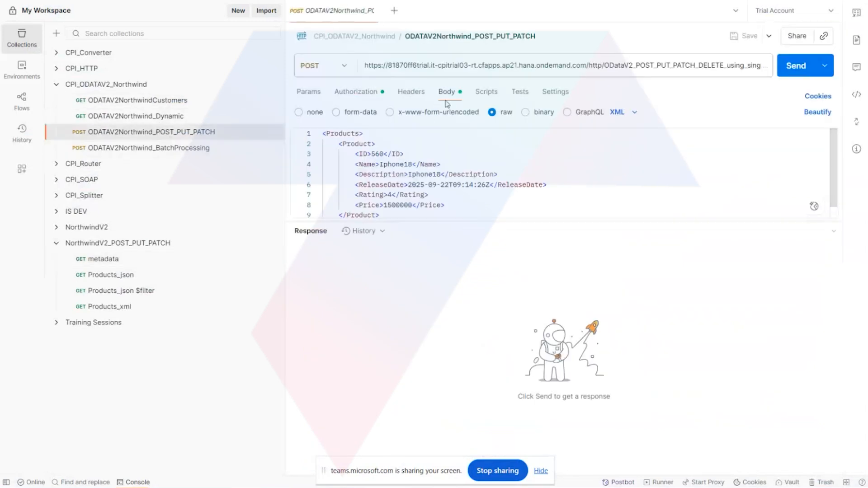
Step: Clear the entire XML body of the ODATAV2Northwind_POST_PUT_PATCH request
{"action": "left_click", "coordinate": [398, 173]}
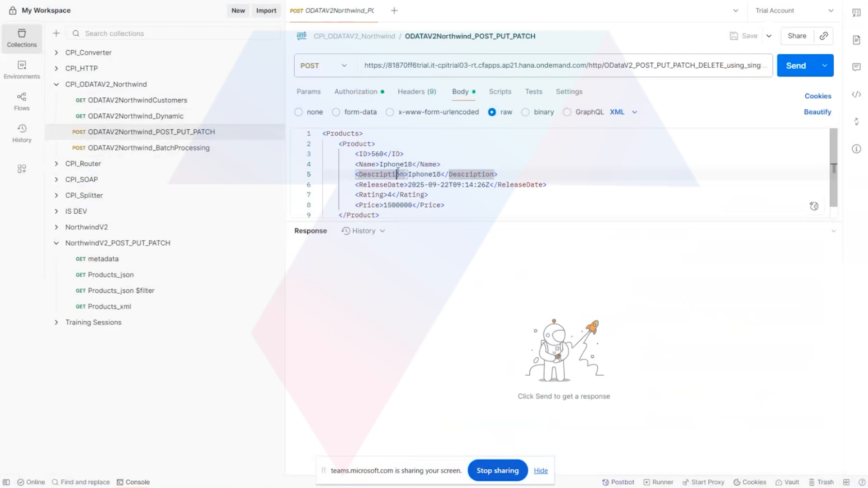
{"action": "key", "text": "ctrl+a"}
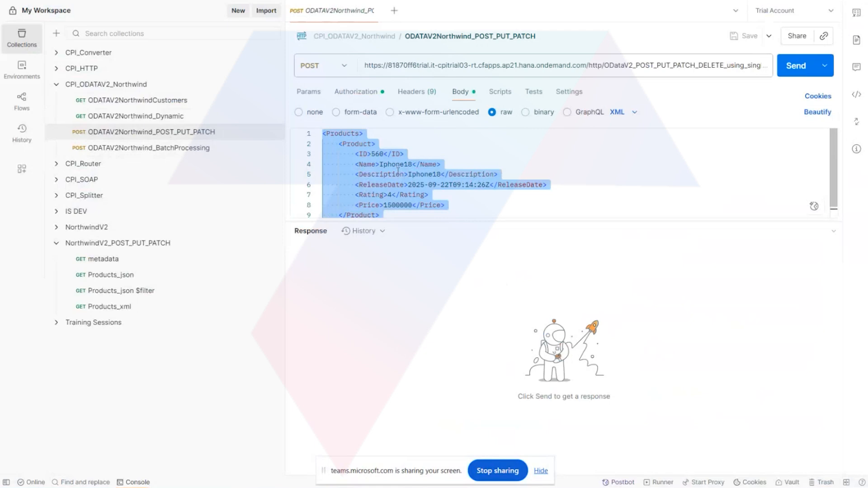
{"action": "key", "text": "BackSpace"}
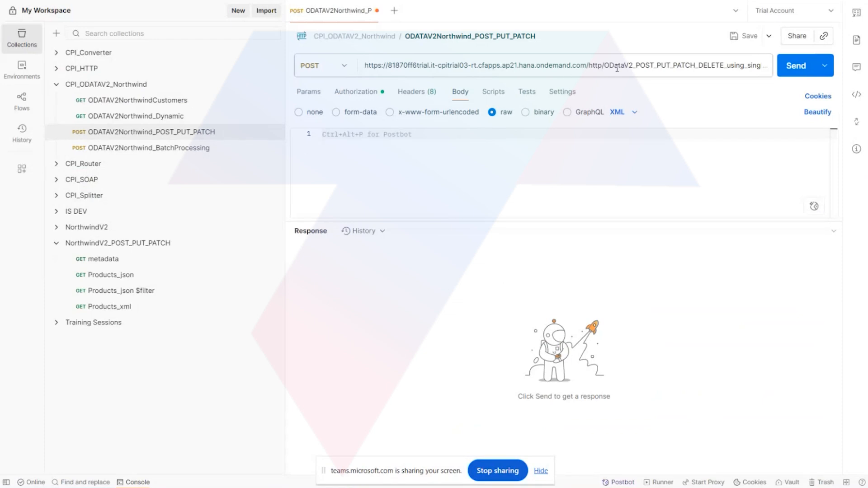
Step: Check the full endpoint address of the POST request
{"action": "left_click", "coordinate": [734, 70]}
{"action": "left_click", "coordinate": [605, 189]}
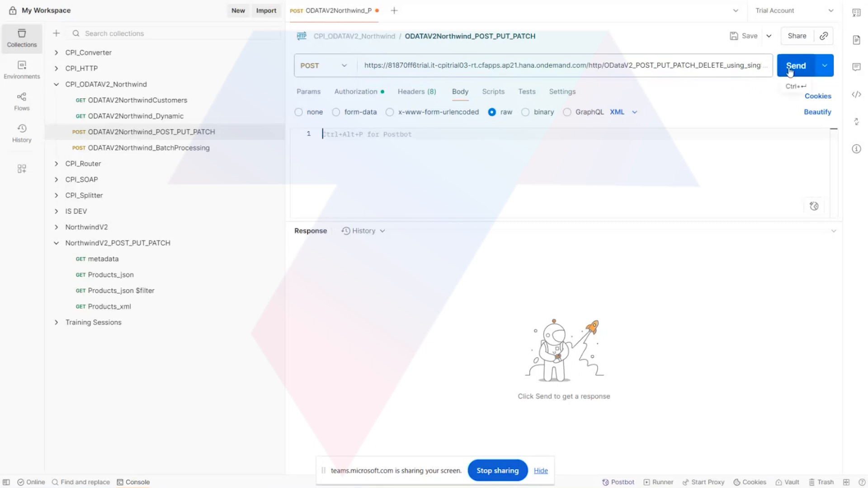
{"action": "double_click", "coordinate": [700, 73]}
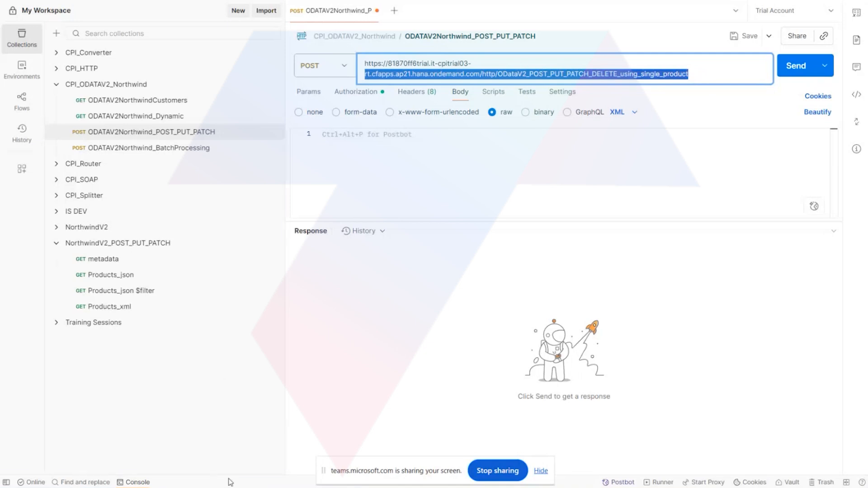
Step: Switch back to SAP Integration Suite and duplicate the integration flow's browser tab
{"action": "left_click", "coordinate": [256, 434]}
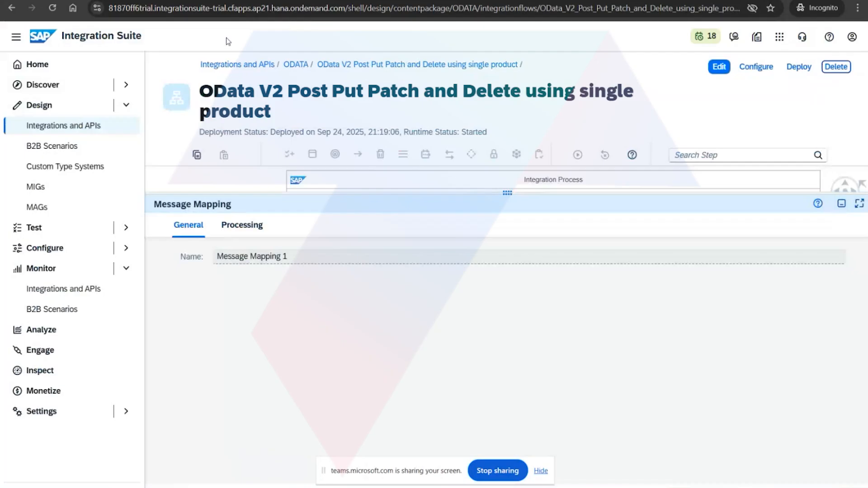
{"action": "right_click", "coordinate": [242, 1]}
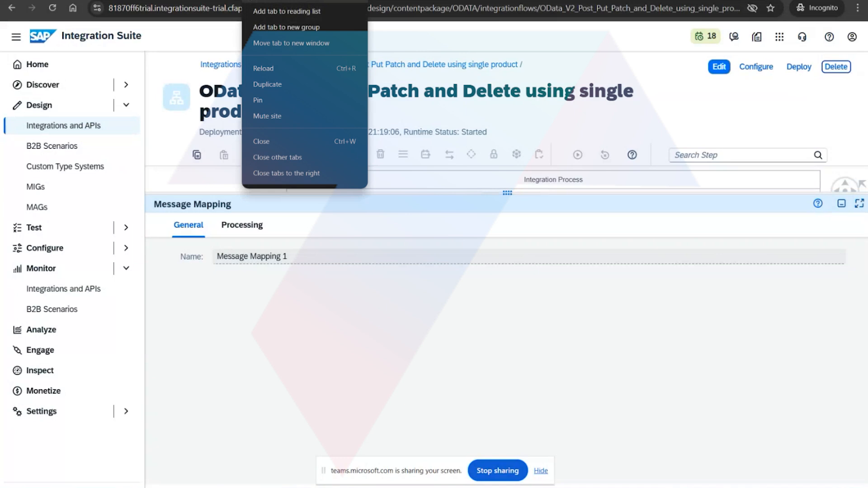
{"action": "left_click", "coordinate": [272, 83]}
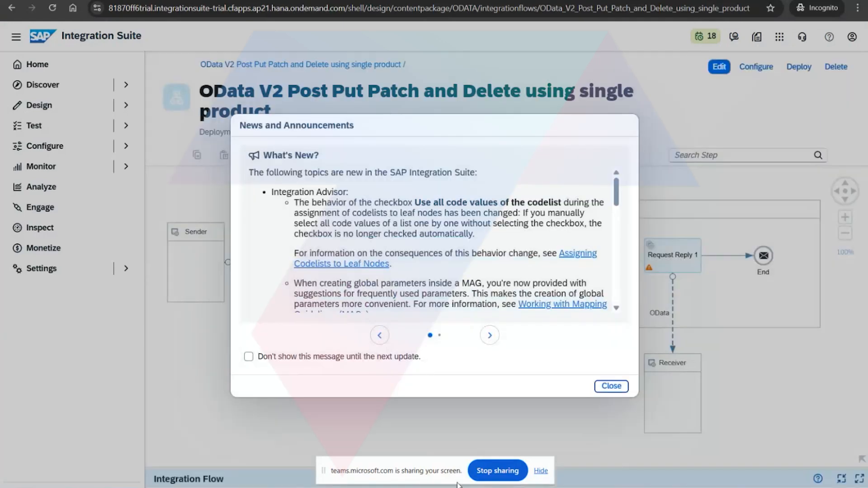
Step: Dismiss the announcements, open the integration content monitoring for integrations and APIs, and copy the OData V2 Post Put Patch and Delete flow's endpoint URL
{"action": "left_click", "coordinate": [611, 385]}
{"action": "left_click", "coordinate": [41, 166]}
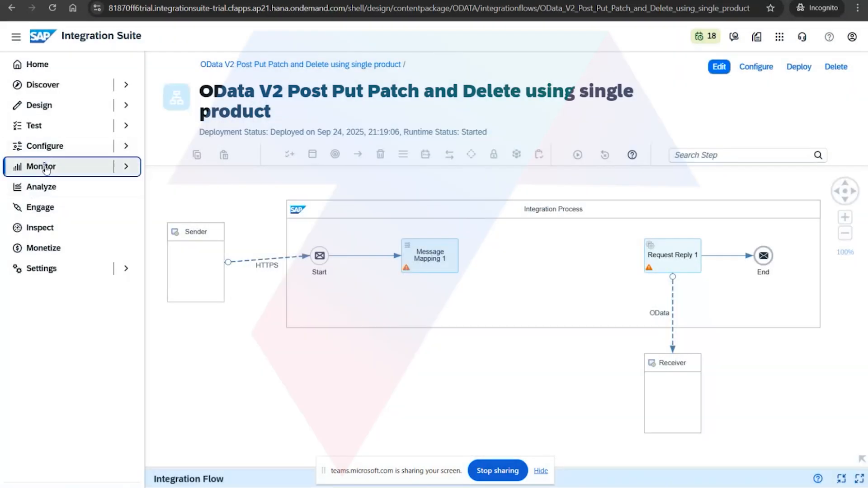
{"action": "left_click", "coordinate": [57, 186]}
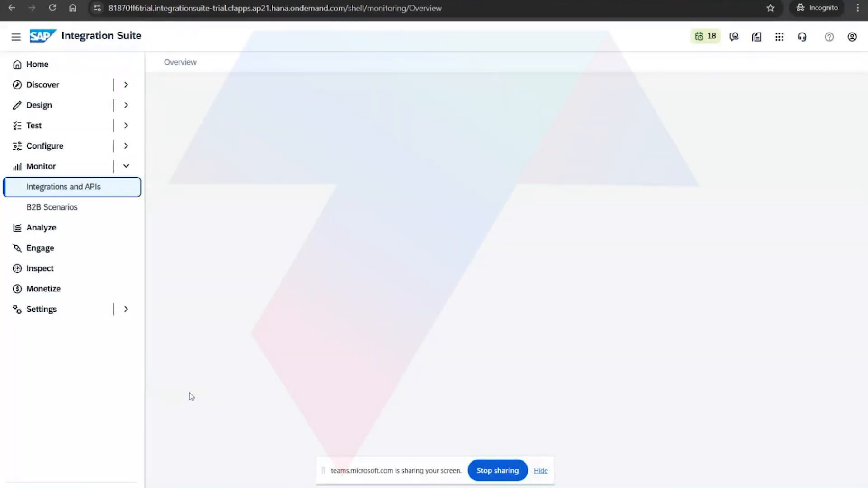
{"action": "left_click", "coordinate": [199, 378]}
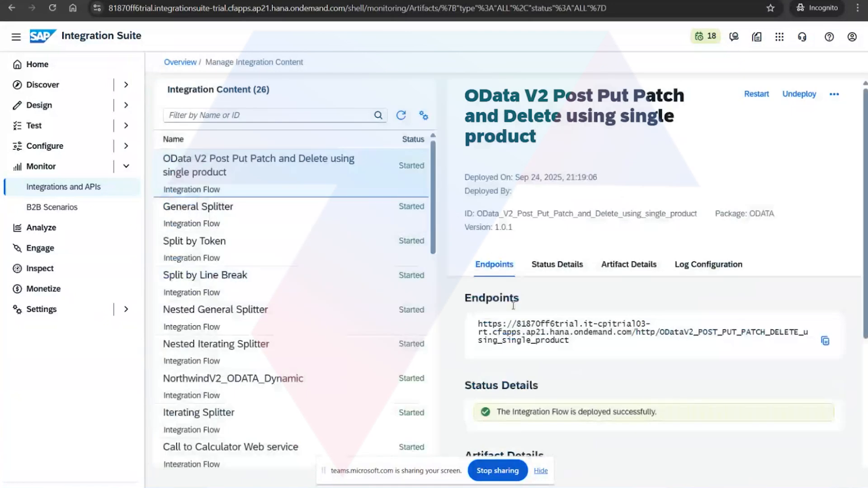
{"action": "left_click_drag", "start_coordinate": [577, 337], "coordinate": [479, 304]}
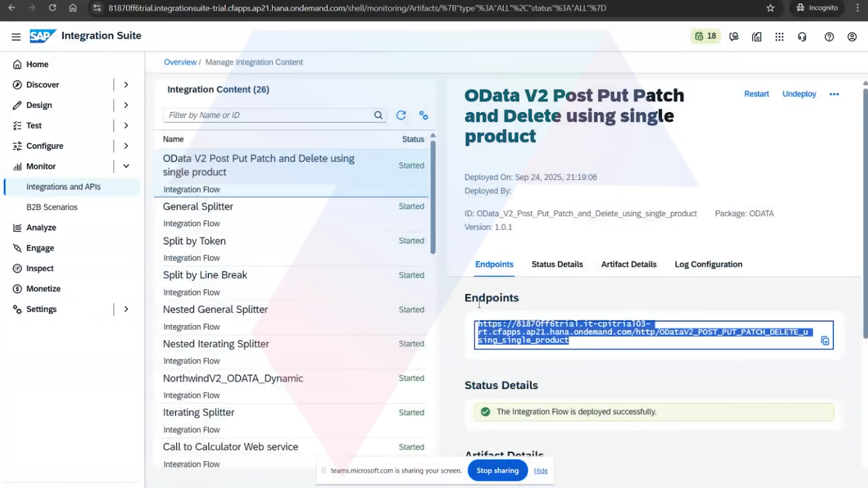
{"action": "left_click", "coordinate": [826, 342]}
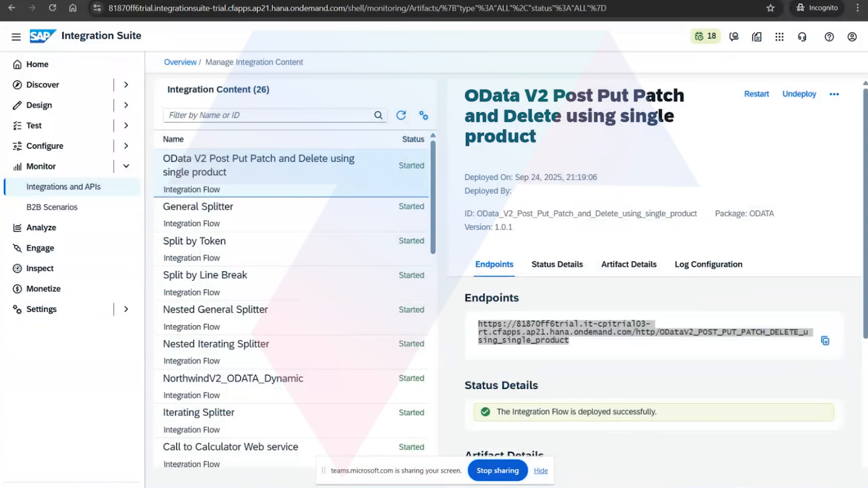
Step: Switch to Postman, send the ODATAV2Northwind_POST_PUT_PATCH request with the empty body and display its response as XML
{"action": "key", "text": "alt+Tab"}
{"action": "left_click", "coordinate": [795, 66]}
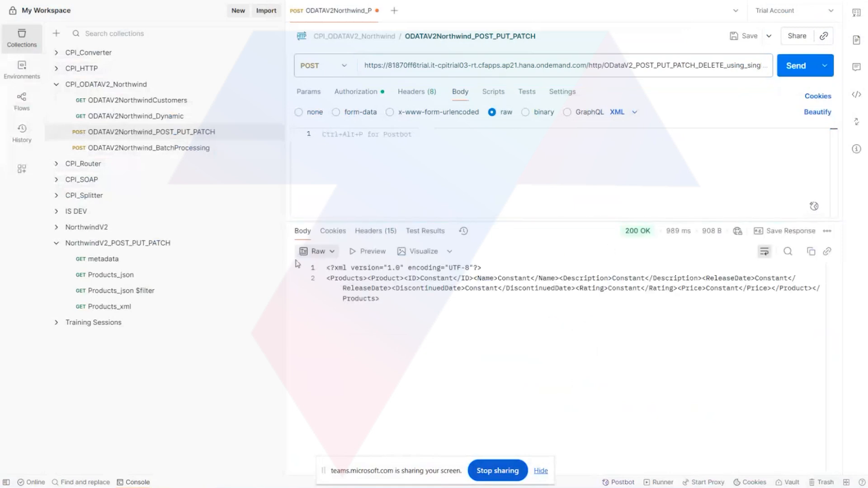
{"action": "left_click", "coordinate": [313, 252]}
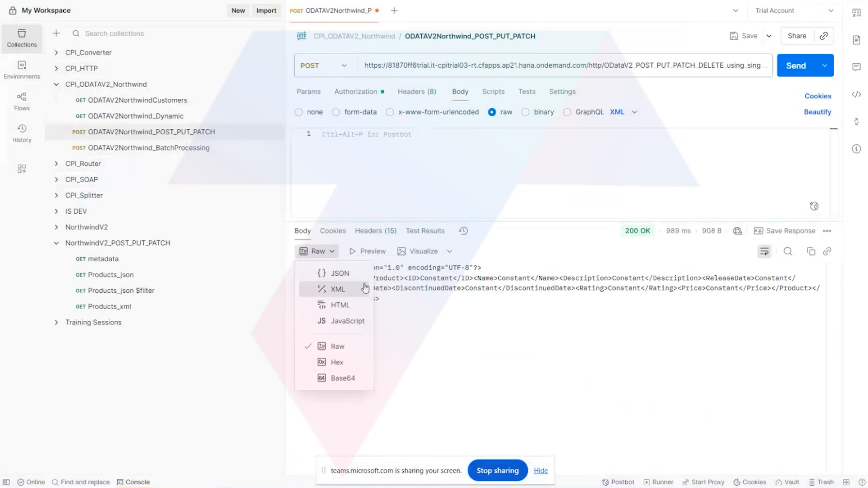
{"action": "left_click", "coordinate": [453, 321]}
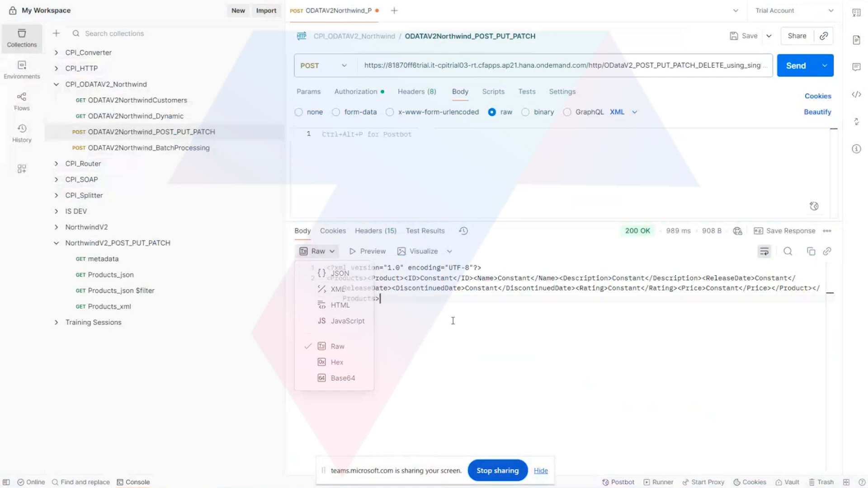
{"action": "left_click", "coordinate": [335, 251]}
{"action": "left_click", "coordinate": [337, 287]}
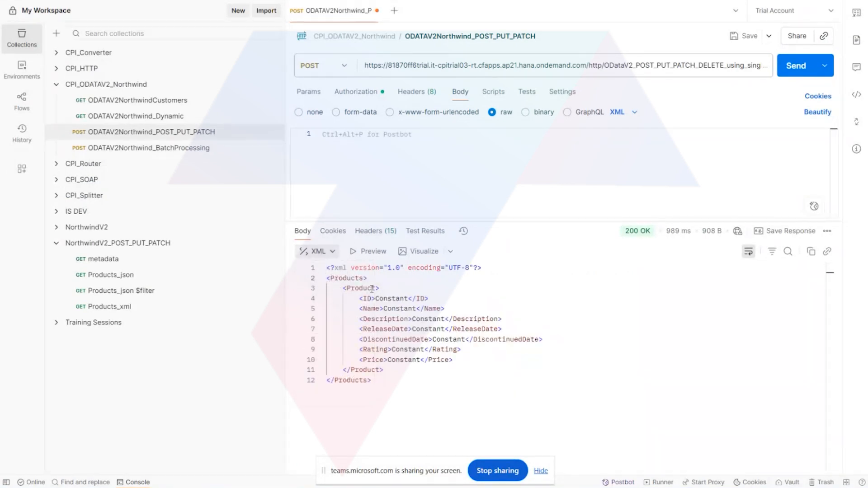
Step: Switch back to the integration flow in SAP Integration Suite, enlarge the canvas area and put the flow into edit mode
{"action": "mouse_move", "coordinate": [318, 487]}
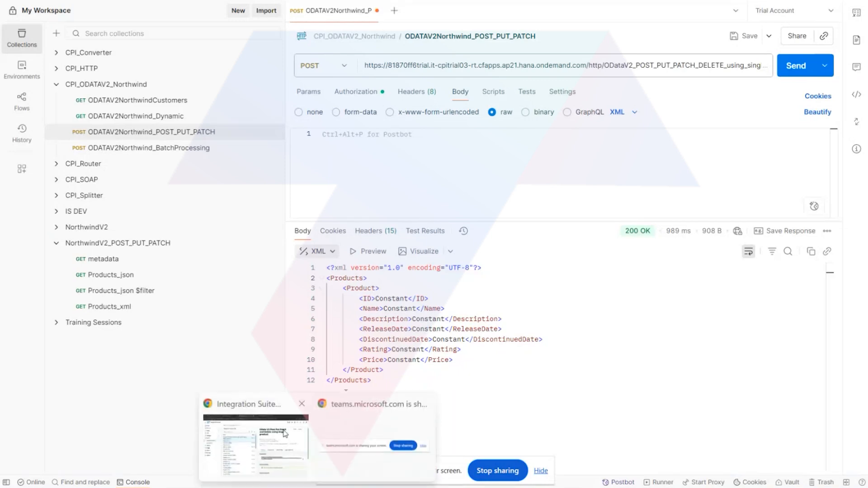
{"action": "left_click", "coordinate": [260, 436]}
{"action": "left_click", "coordinate": [275, 1]}
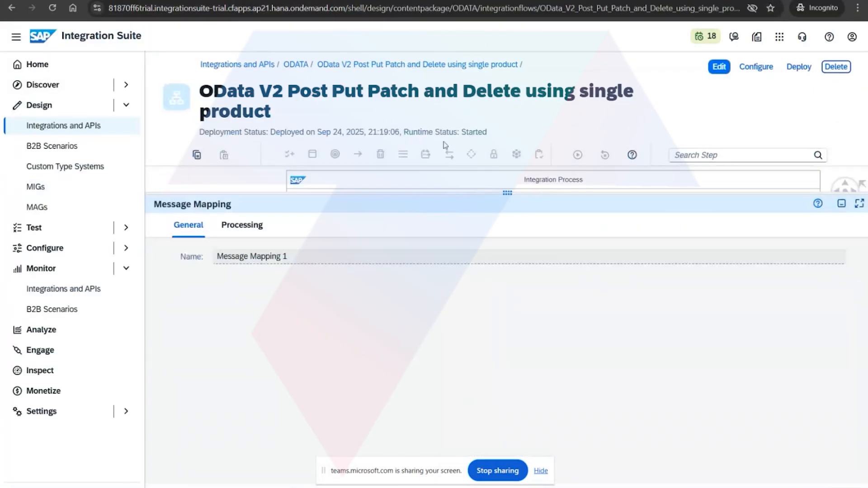
{"action": "left_click", "coordinate": [507, 193]}
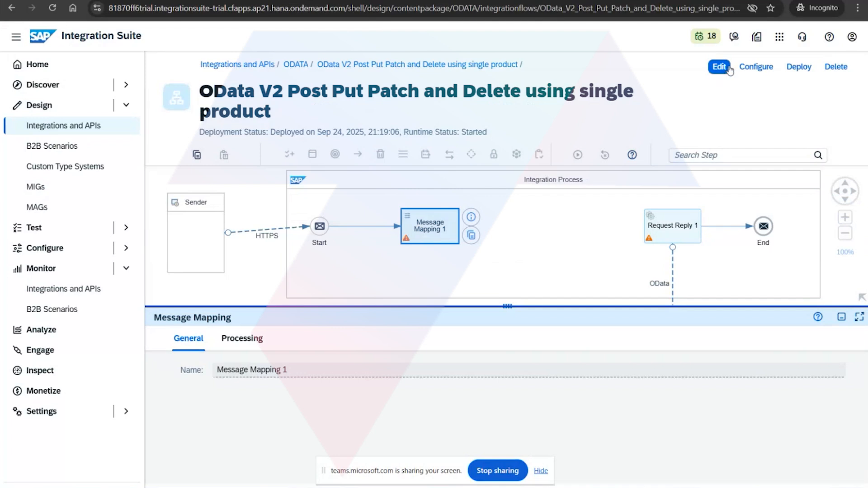
{"action": "left_click", "coordinate": [720, 67]}
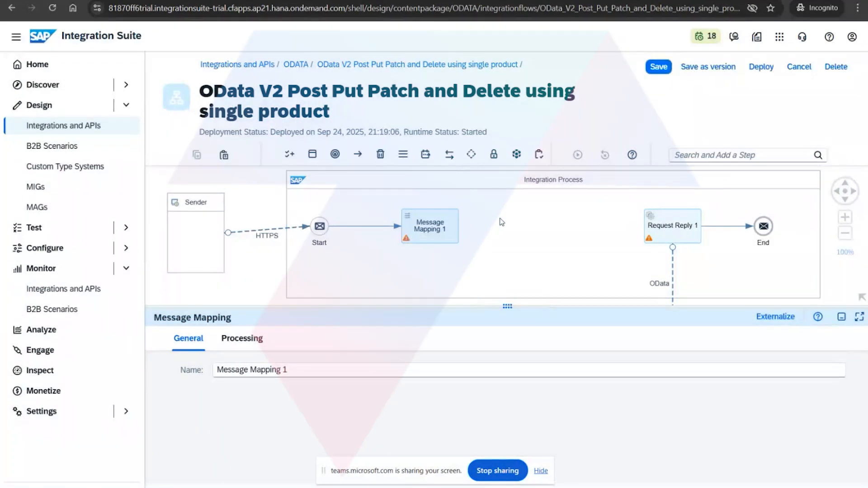
Step: Insert a Content Modifier after Message Mapping 1 and leave it disconnected from Request Reply 1
{"action": "left_click_drag", "start_coordinate": [467, 226], "coordinate": [676, 228]}
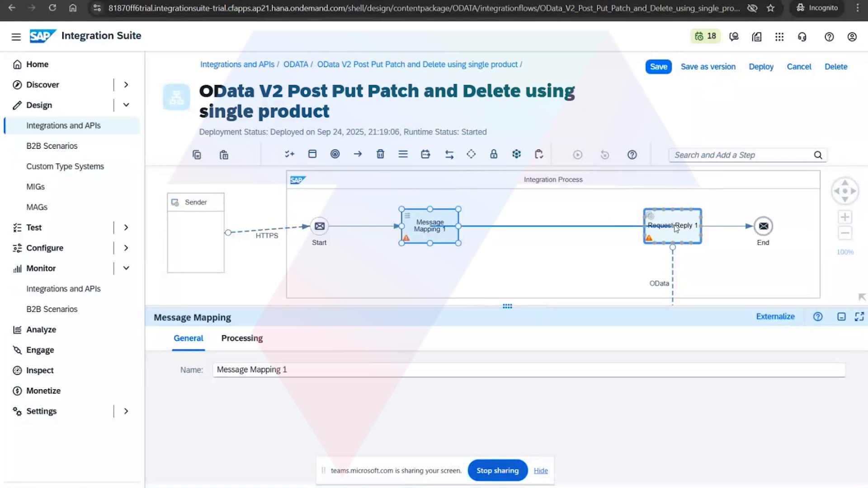
{"action": "left_click", "coordinate": [559, 226]}
{"action": "left_click", "coordinate": [559, 236]}
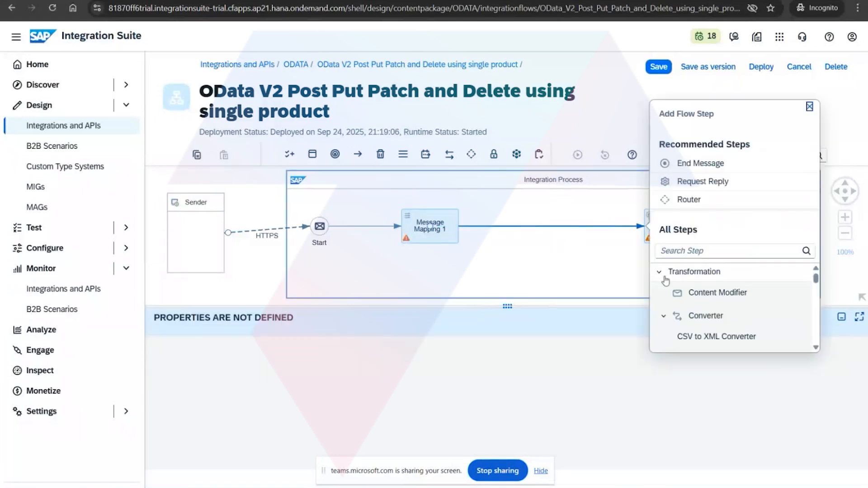
{"action": "left_click", "coordinate": [728, 291]}
{"action": "left_click", "coordinate": [596, 227]}
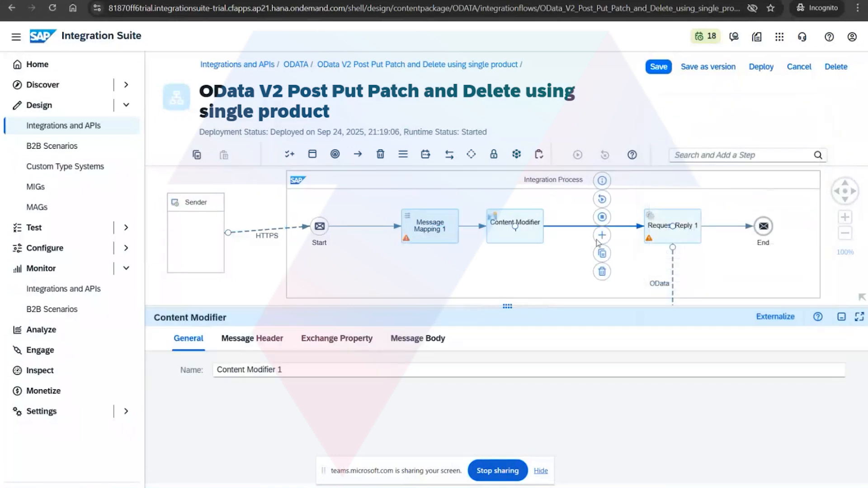
{"action": "left_click", "coordinate": [602, 271]}
Step: Add a message header named Content_Type to Content Modifier 1 with the constant source value application/atom
{"action": "left_click", "coordinate": [510, 235]}
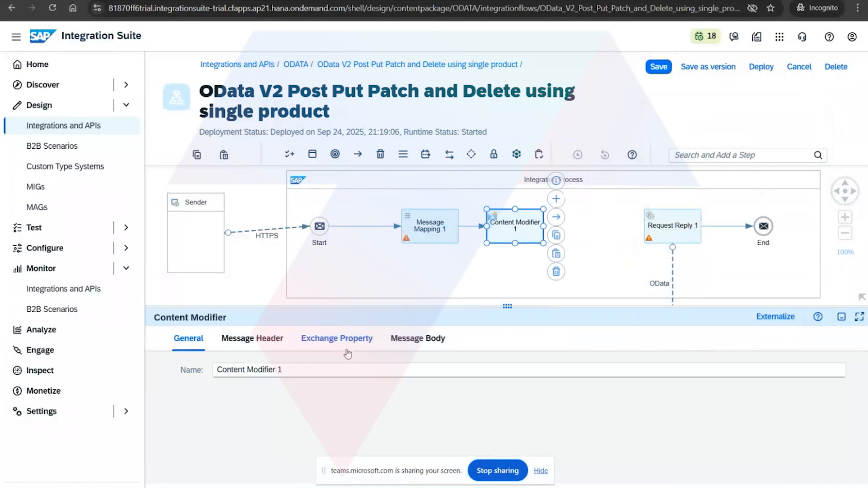
{"action": "left_click", "coordinate": [252, 338]}
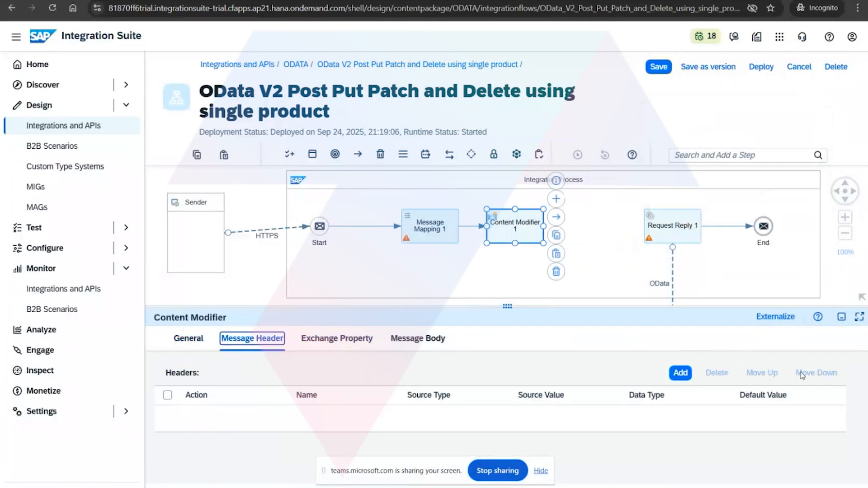
{"action": "left_click", "coordinate": [680, 373]}
{"action": "left_click", "coordinate": [344, 422]}
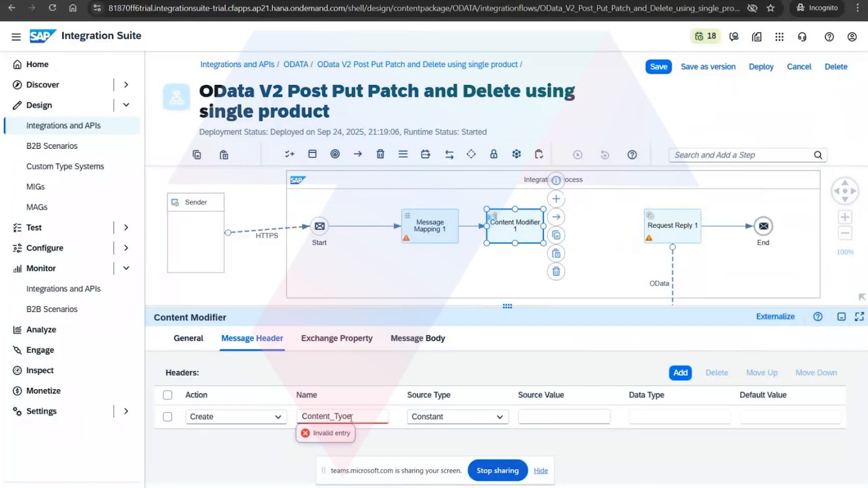
{"action": "type", "text": "pe"}
{"action": "left_click", "coordinate": [477, 423]}
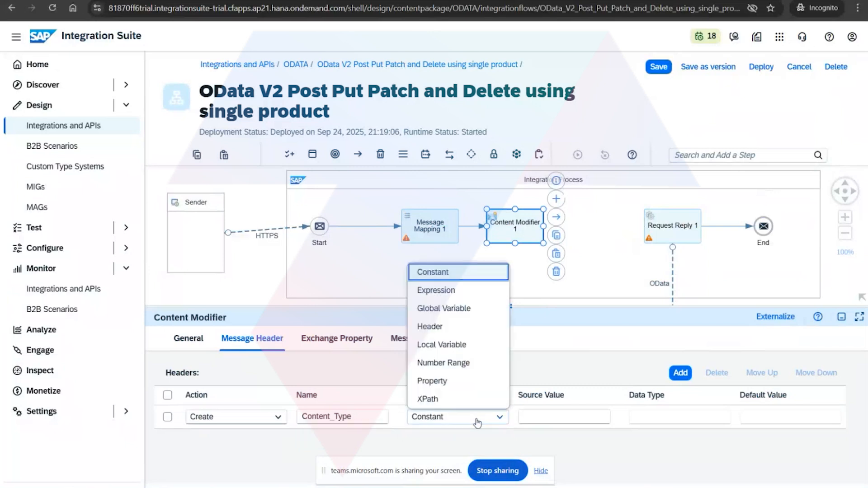
{"action": "left_click", "coordinate": [555, 413]}
{"action": "type", "text": "a"}
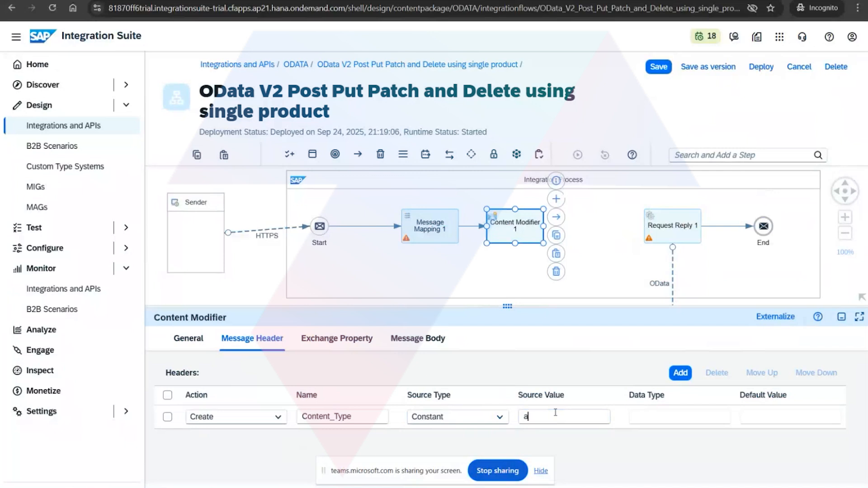
{"action": "type", "text": "pplication/atom"}
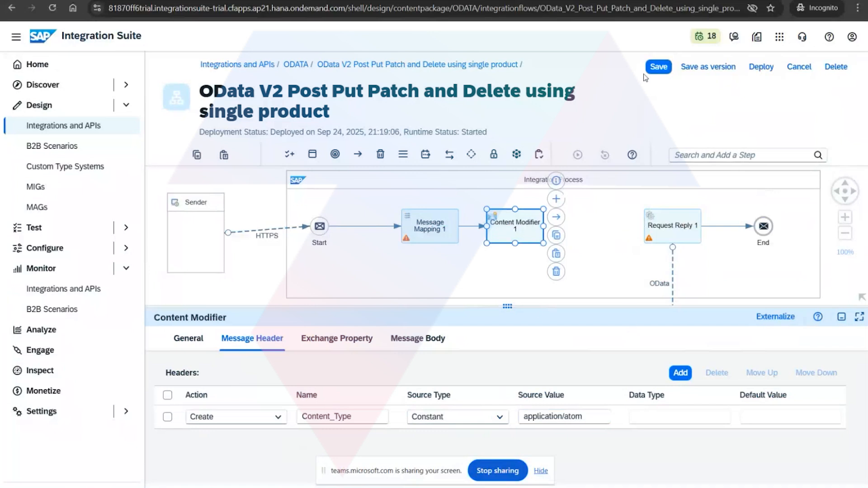
Step: Save and deploy the integration flow, then leave its edit mode
{"action": "left_click", "coordinate": [667, 70]}
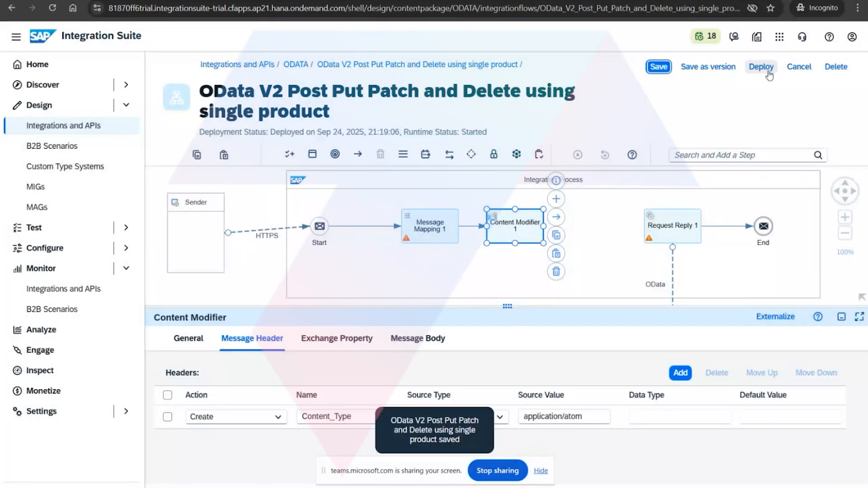
{"action": "left_click", "coordinate": [761, 67]}
{"action": "left_click", "coordinate": [494, 294]}
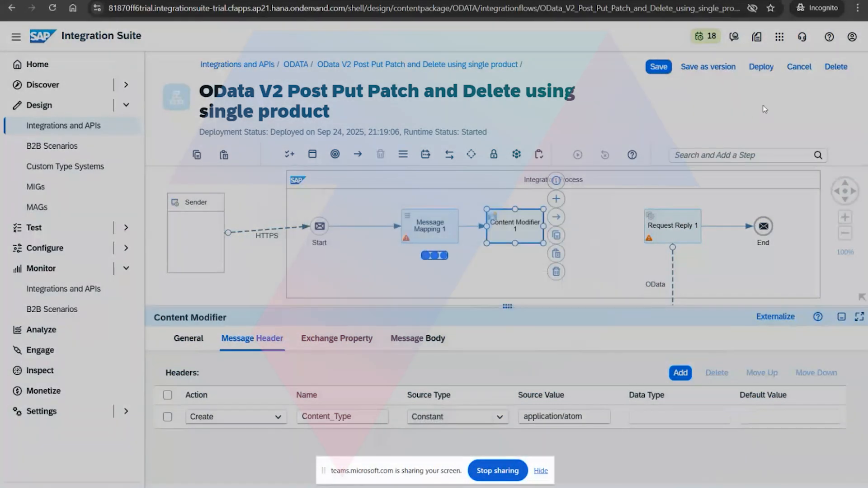
{"action": "left_click", "coordinate": [568, 281]}
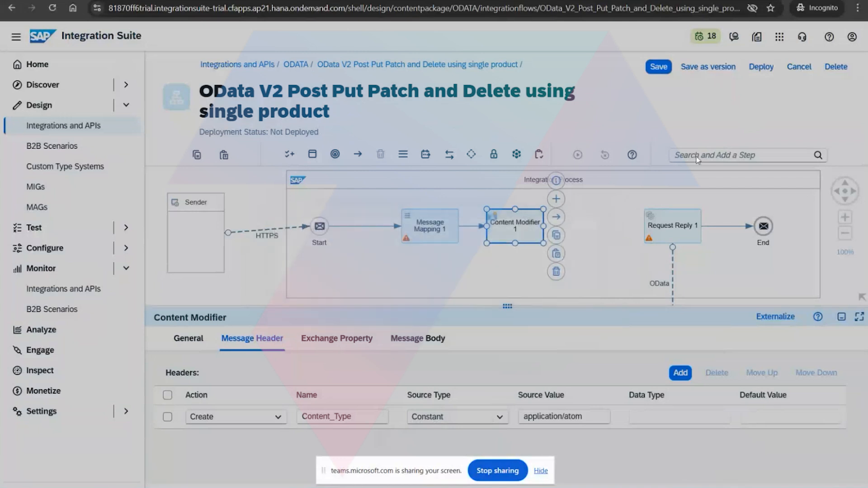
{"action": "left_click", "coordinate": [797, 66]}
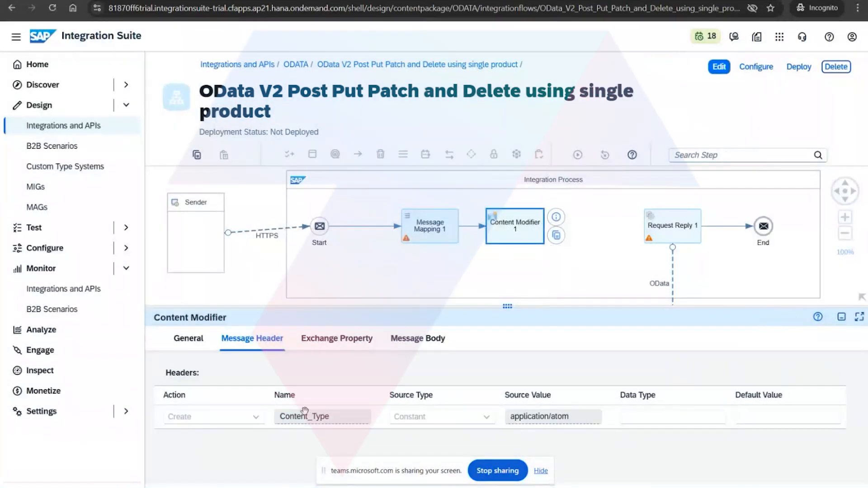
Step: Switch to Postman, set the response view to Raw and resend the ODATAV2Northwind_POST_PUT_PATCH request
{"action": "mouse_move", "coordinate": [343, 487]}
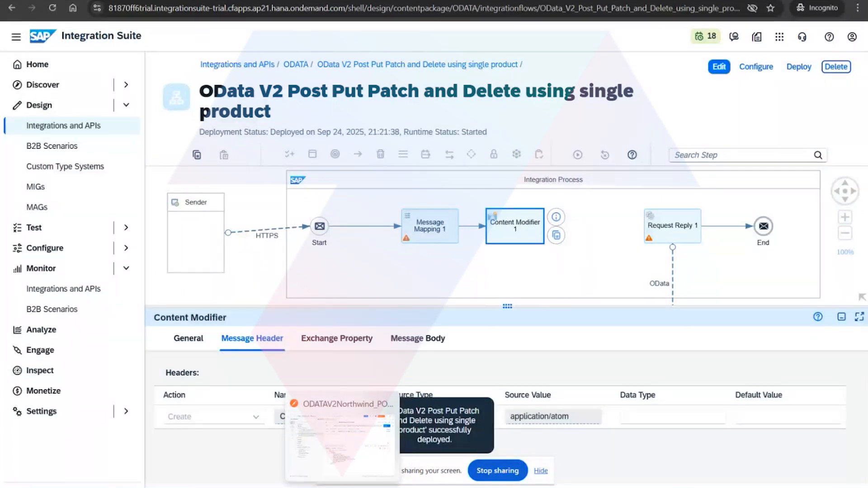
{"action": "left_click", "coordinate": [341, 437]}
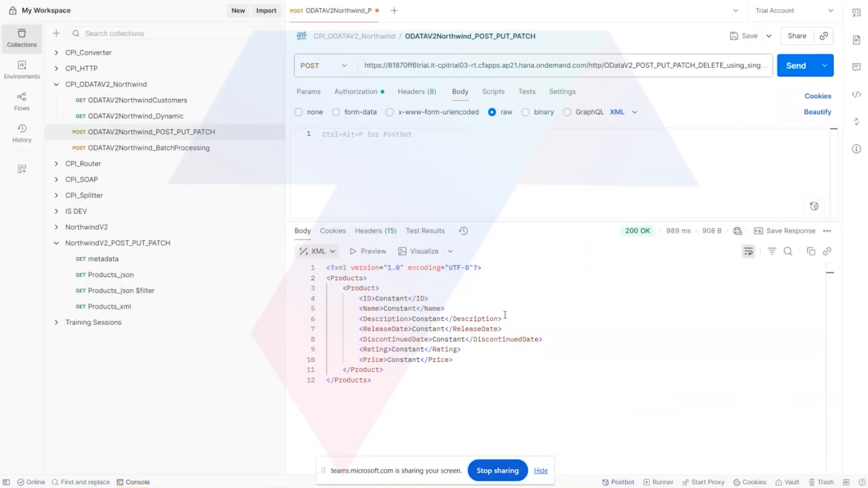
{"action": "left_click", "coordinate": [334, 252]}
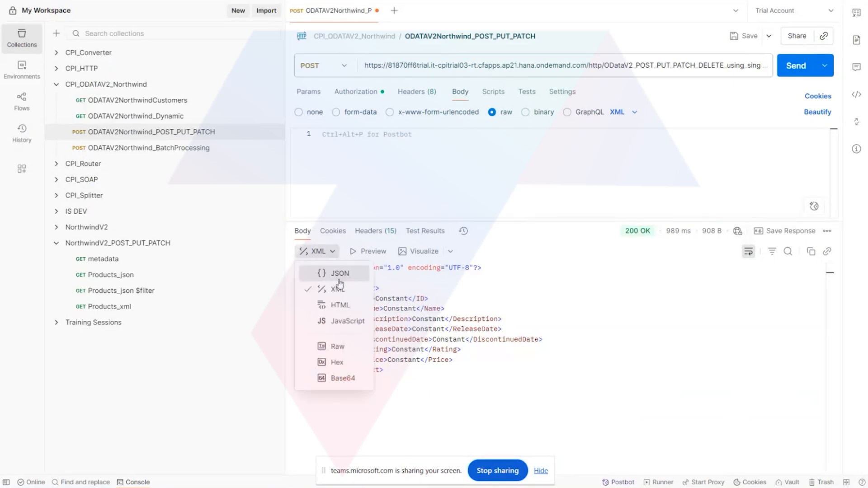
{"action": "left_click", "coordinate": [343, 346]}
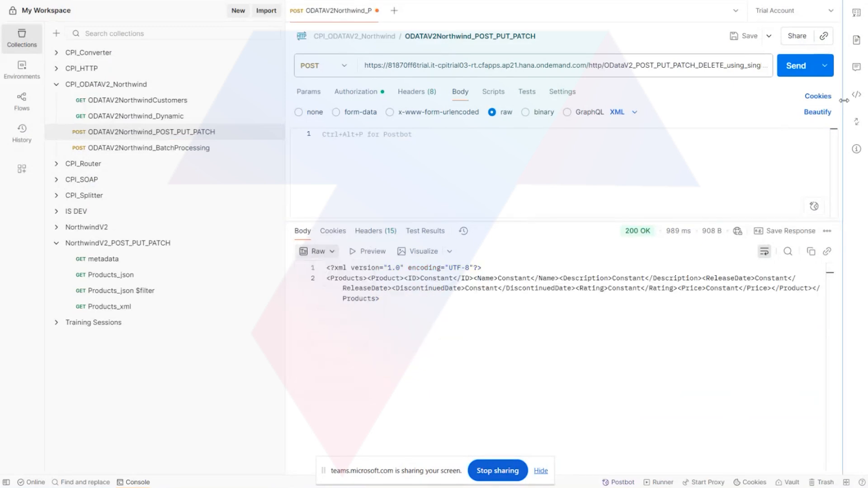
{"action": "left_click", "coordinate": [795, 67]}
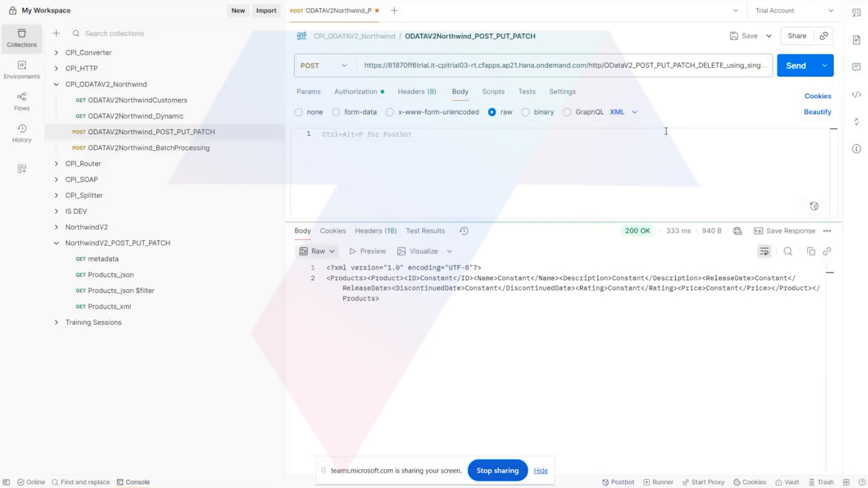
Step: Check the flow's deployment status and Content_Type header in SAP Integration Suite, and send the POST request again from Postman
{"action": "left_click", "coordinate": [321, 251]}
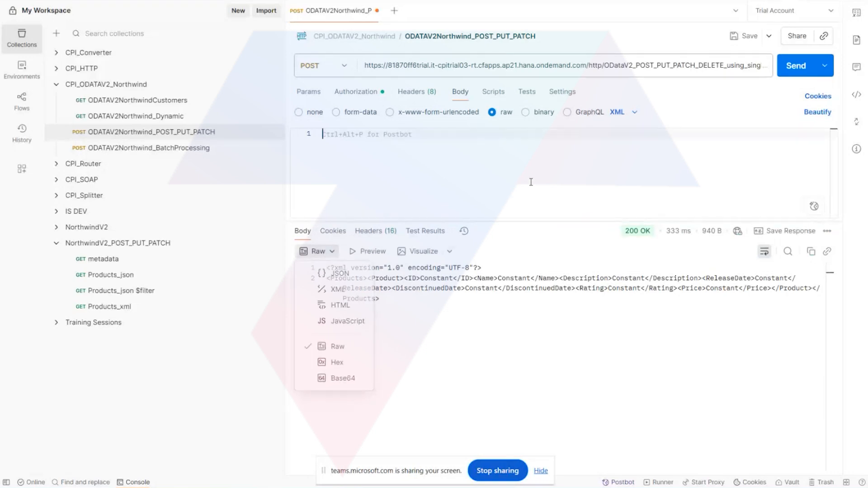
{"action": "left_click", "coordinate": [521, 192]}
{"action": "left_click", "coordinate": [278, 448]}
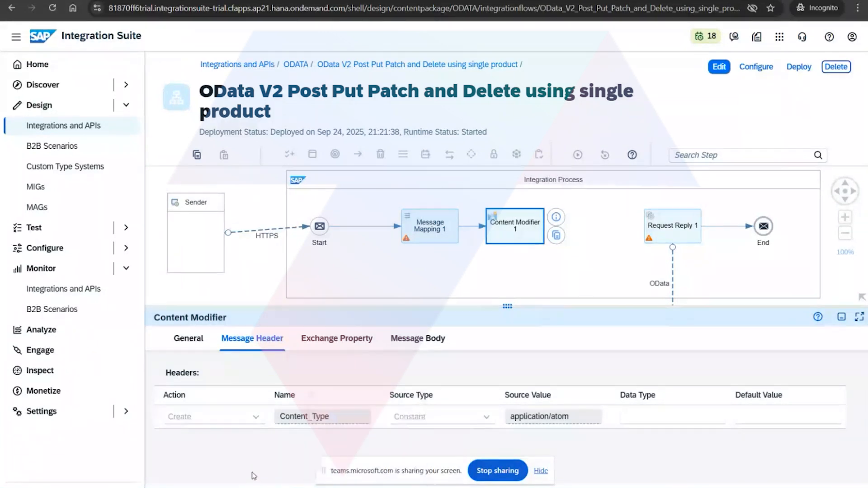
{"action": "left_click", "coordinate": [364, 487]}
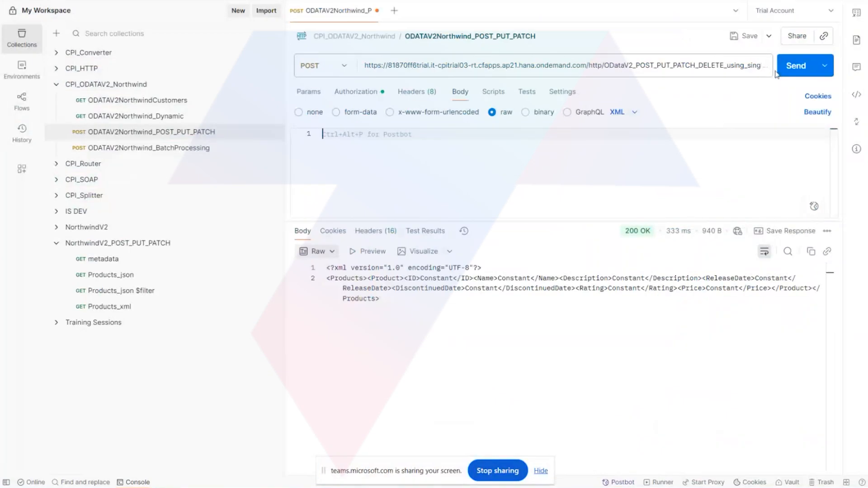
{"action": "left_click", "coordinate": [792, 65]}
Step: Switch to SAP Integration Suite, open the flow for editing and connect Content Modifier 1 to Request Reply 1
{"action": "mouse_move", "coordinate": [316, 486]}
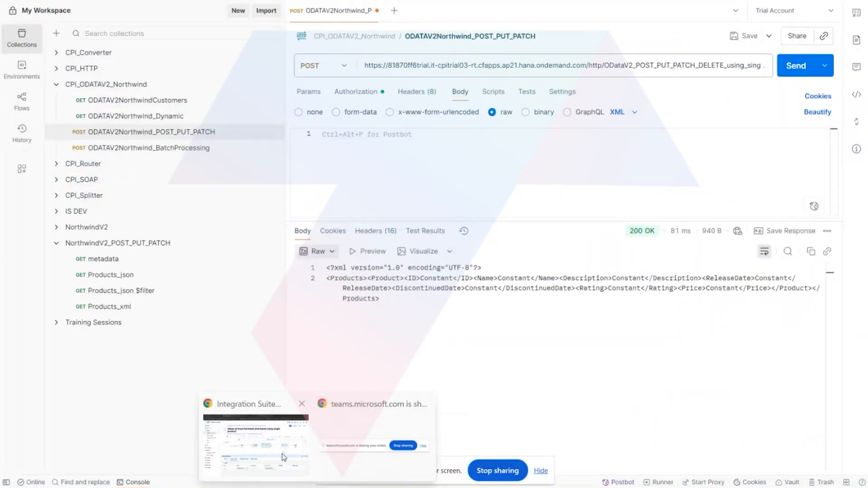
{"action": "left_click", "coordinate": [255, 421]}
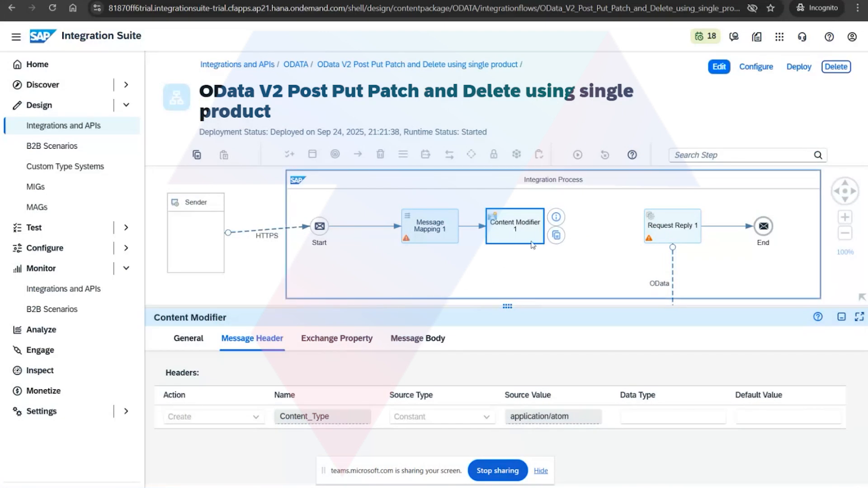
{"action": "left_click", "coordinate": [719, 70]}
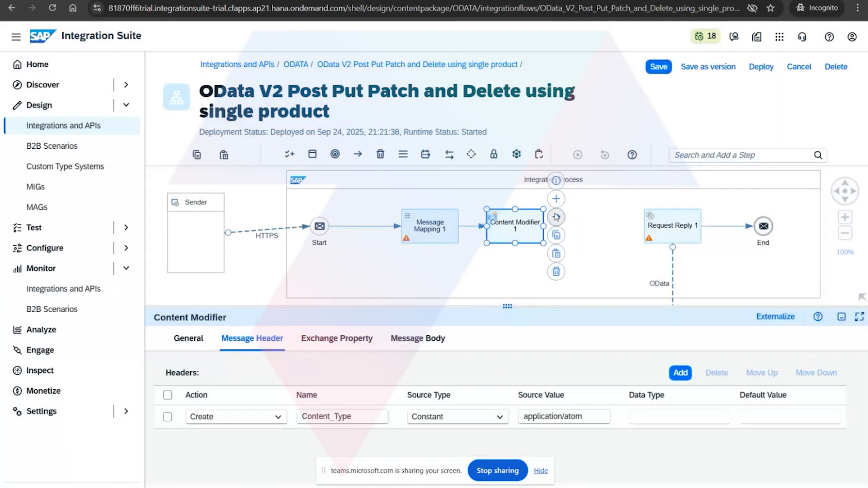
{"action": "left_click_drag", "start_coordinate": [556, 217], "coordinate": [669, 226]}
Step: Save the integration flow and deploy it on the Cloud Integration runtime profile
{"action": "left_click", "coordinate": [659, 68]}
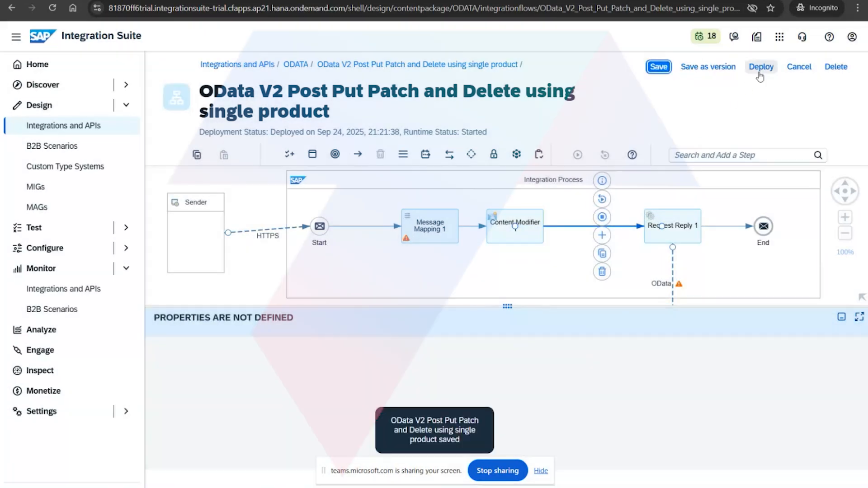
{"action": "left_click", "coordinate": [761, 70]}
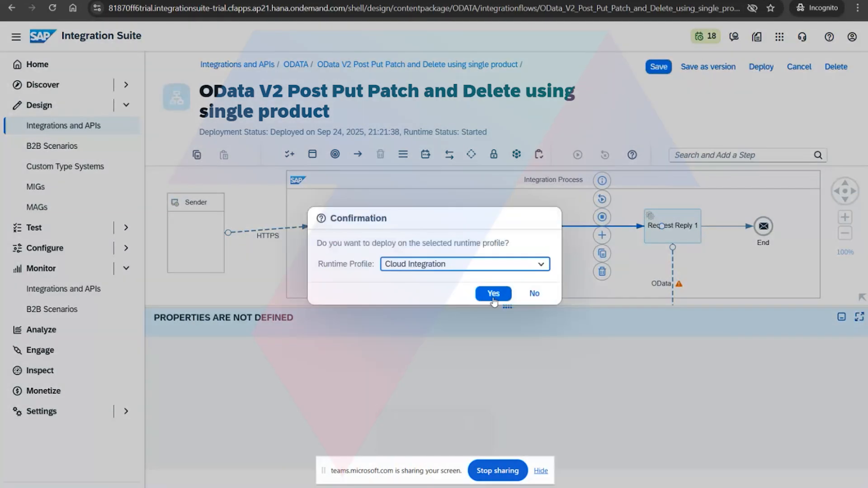
{"action": "left_click", "coordinate": [492, 294]}
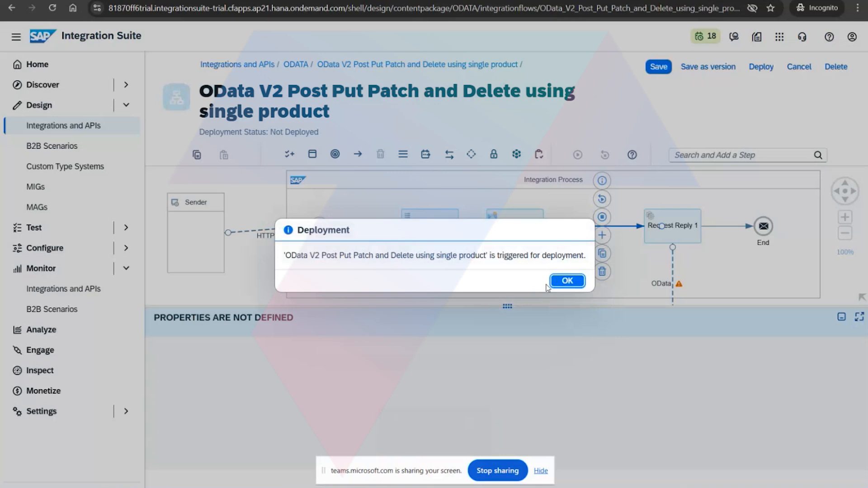
{"action": "left_click", "coordinate": [561, 282]}
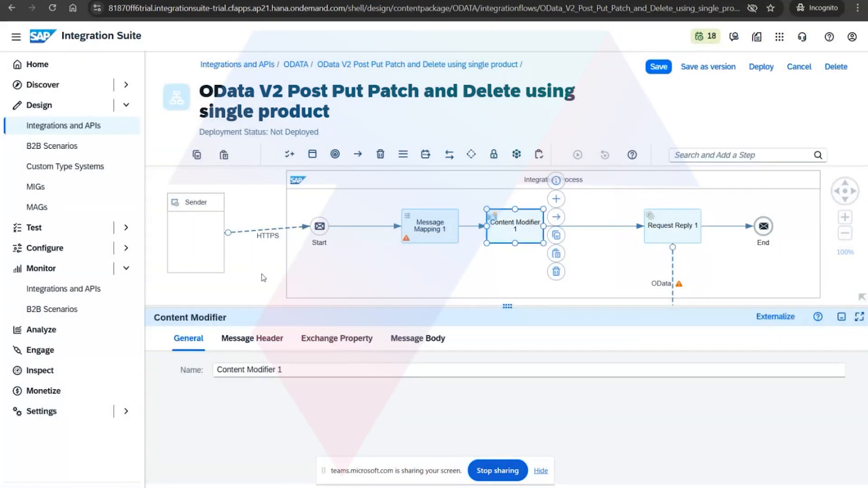
Step: Check Content Modifier 1's message header, leave the flow's edit mode and resend the POST request from Postman
{"action": "left_click", "coordinate": [265, 276]}
{"action": "left_click", "coordinate": [271, 338]}
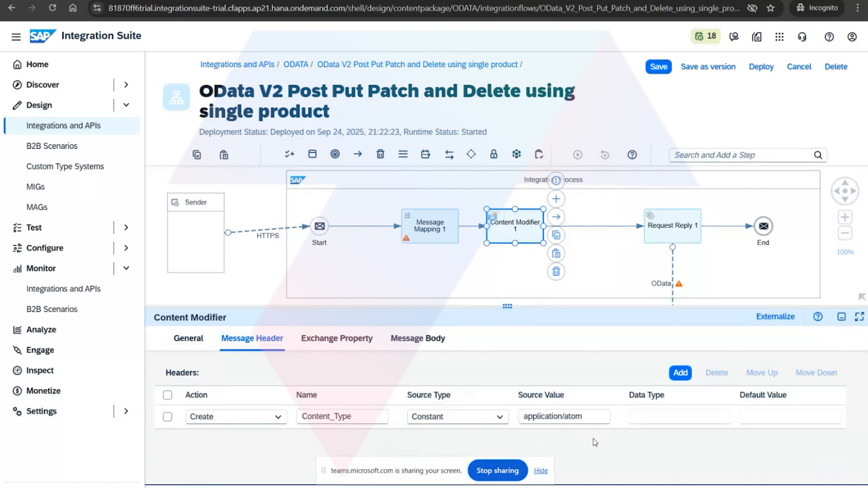
{"action": "left_click", "coordinate": [786, 67]}
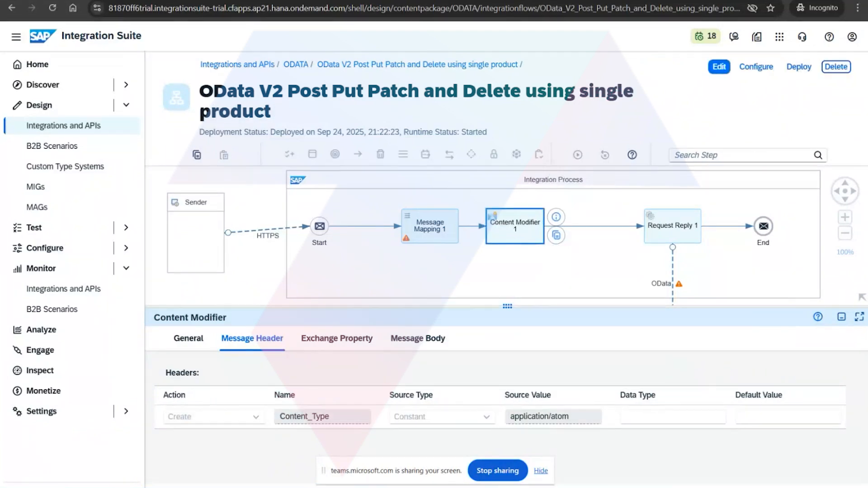
{"action": "key", "text": "alt+Tab"}
{"action": "left_click", "coordinate": [794, 69]}
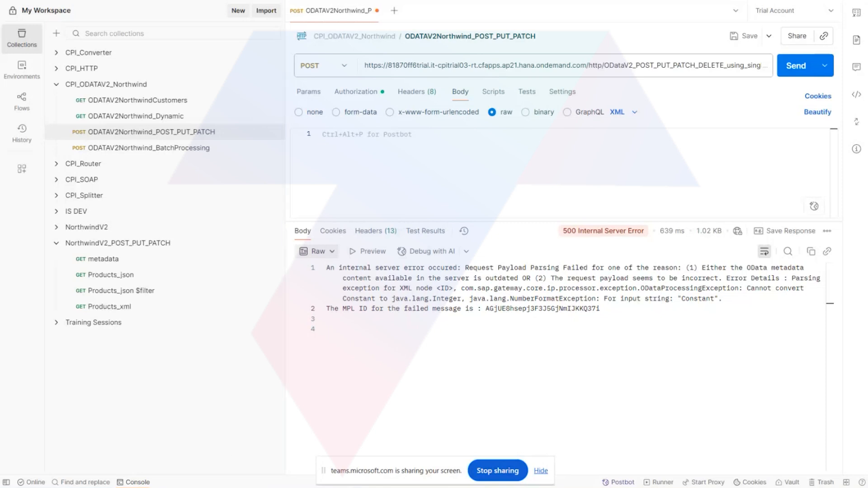
Step: In SAP Integration Suite, change Content Modifier 1's Content_Type header value to application/json, then save and deploy the flow
{"action": "mouse_move", "coordinate": [316, 486]}
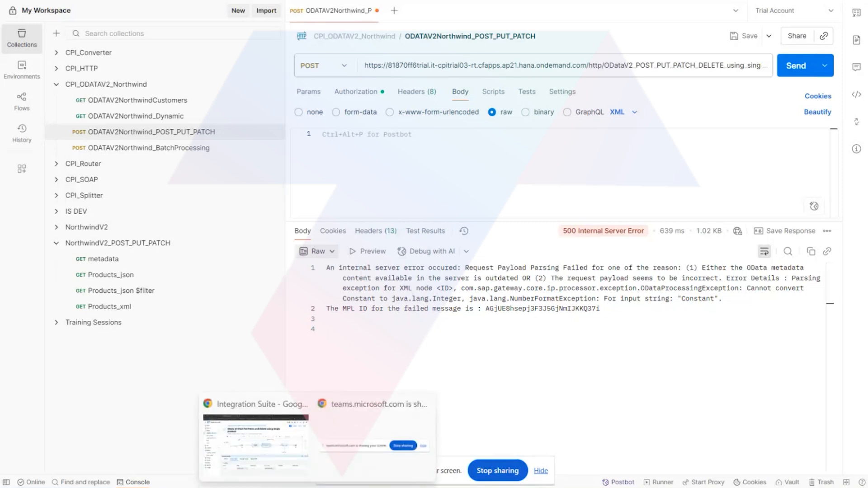
{"action": "left_click", "coordinate": [303, 435]}
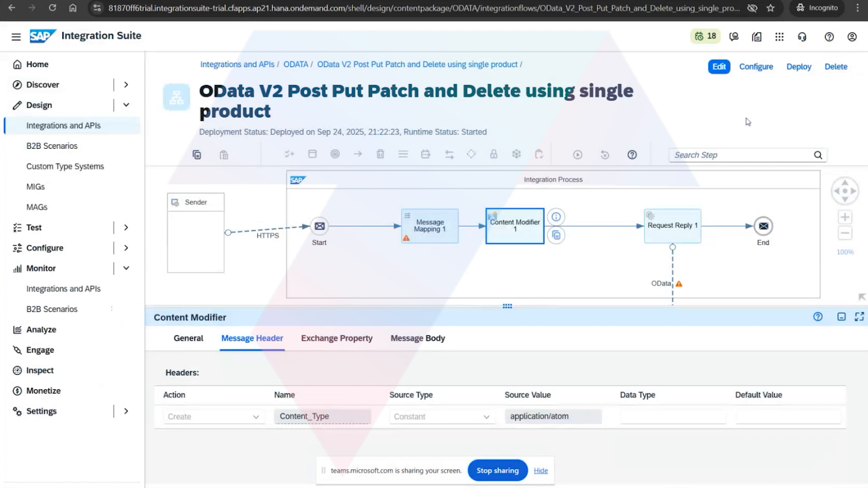
{"action": "left_click", "coordinate": [719, 67]}
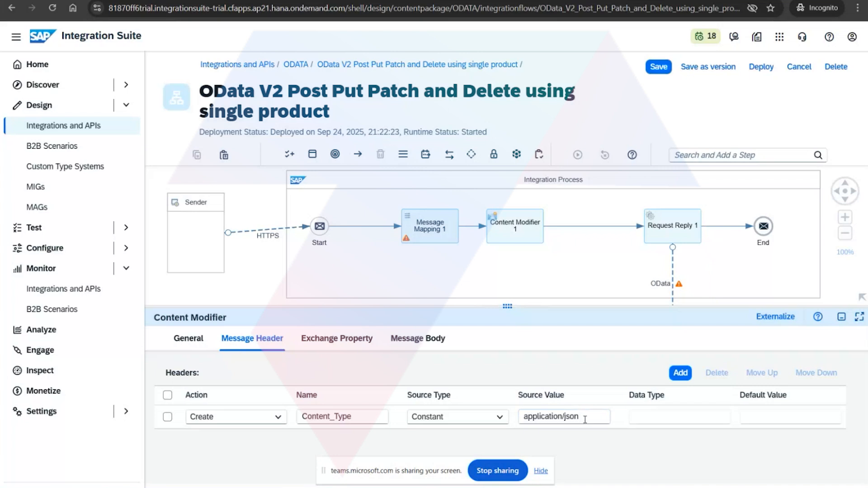
{"action": "left_click", "coordinate": [661, 67]}
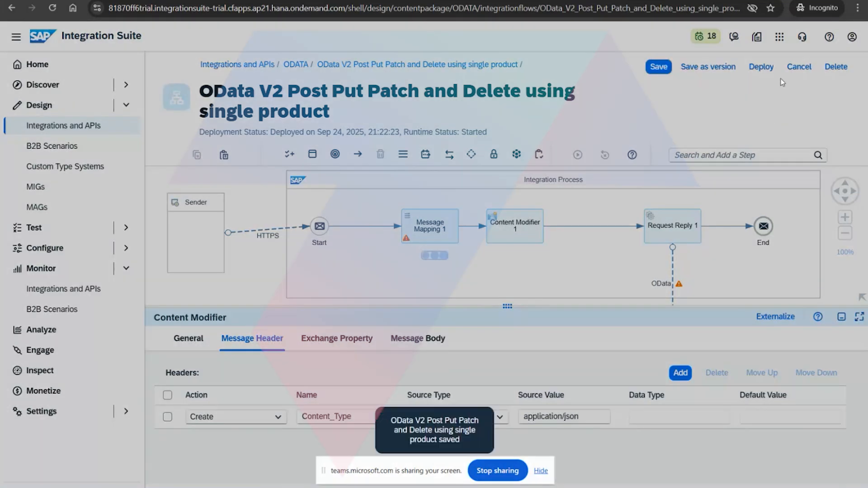
{"action": "left_click", "coordinate": [762, 67]}
{"action": "left_click", "coordinate": [498, 294]}
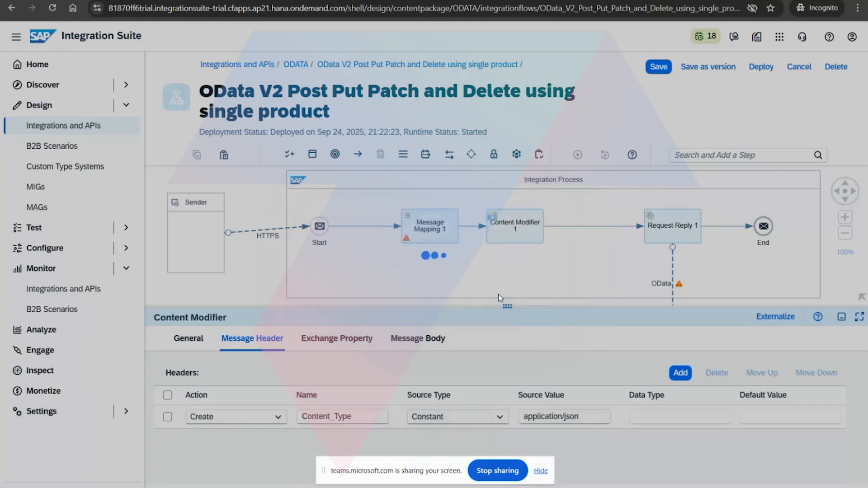
{"action": "left_click", "coordinate": [574, 277]}
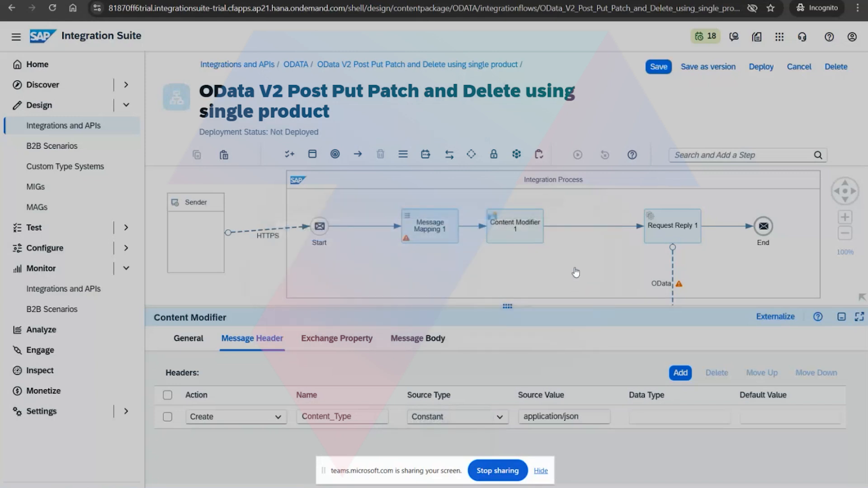
Step: Delete Content Modifier 1 from the flow and move Request Reply 1 closer to Message Mapping 1
{"action": "left_click", "coordinate": [588, 226]}
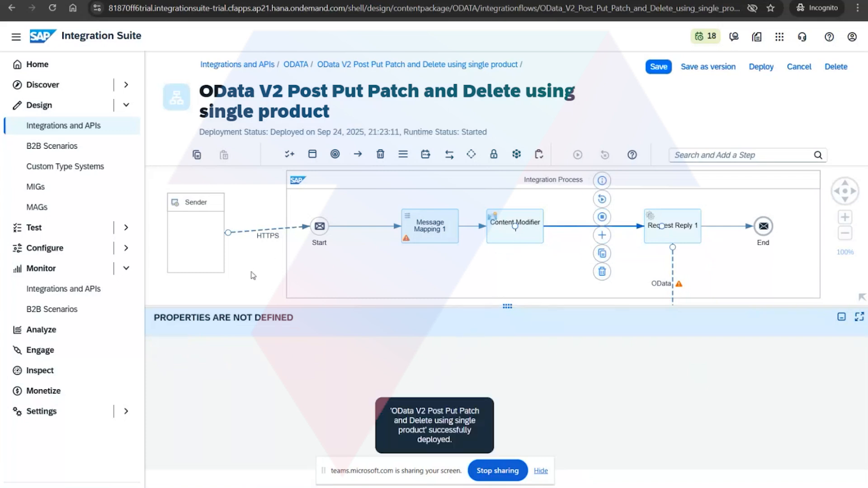
{"action": "left_click", "coordinate": [270, 270]}
{"action": "left_click", "coordinate": [515, 233]}
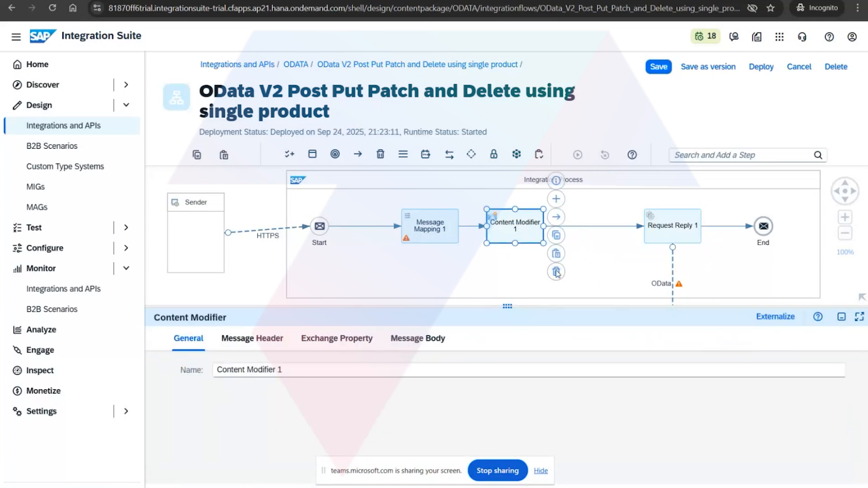
{"action": "left_click", "coordinate": [556, 271]}
{"action": "left_click_drag", "start_coordinate": [676, 235], "coordinate": [564, 235]}
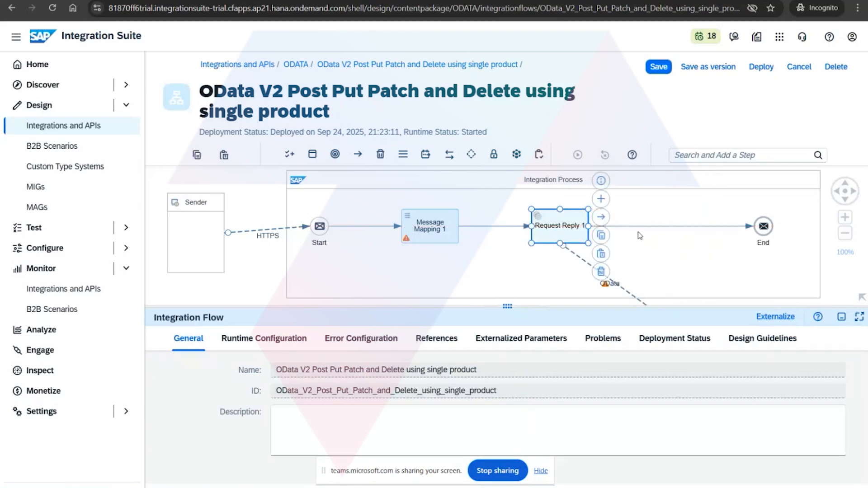
Step: Add a Content Modifier between Request Reply 1 and the End event
{"action": "left_click", "coordinate": [648, 227]}
{"action": "left_click", "coordinate": [680, 236]}
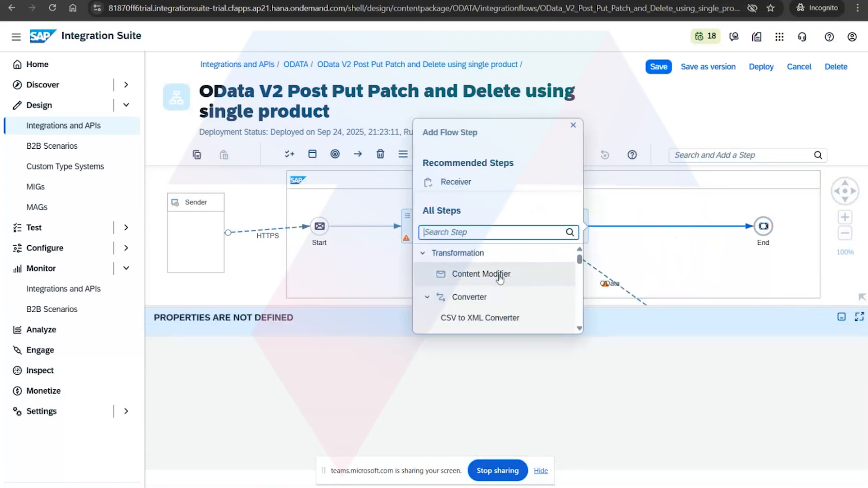
{"action": "left_click", "coordinate": [482, 274]}
Step: Create a message header named Content-type in the new Content Modifier, leaving its source value empty
{"action": "left_click", "coordinate": [242, 344]}
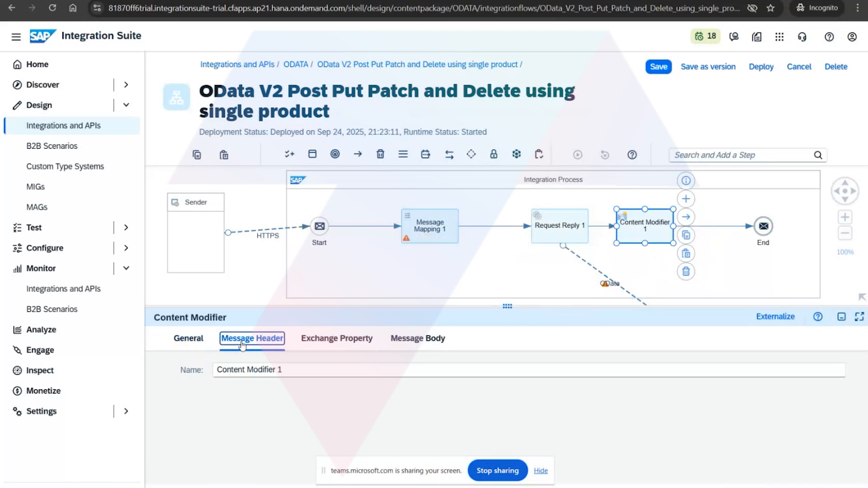
{"action": "left_click", "coordinate": [681, 373]}
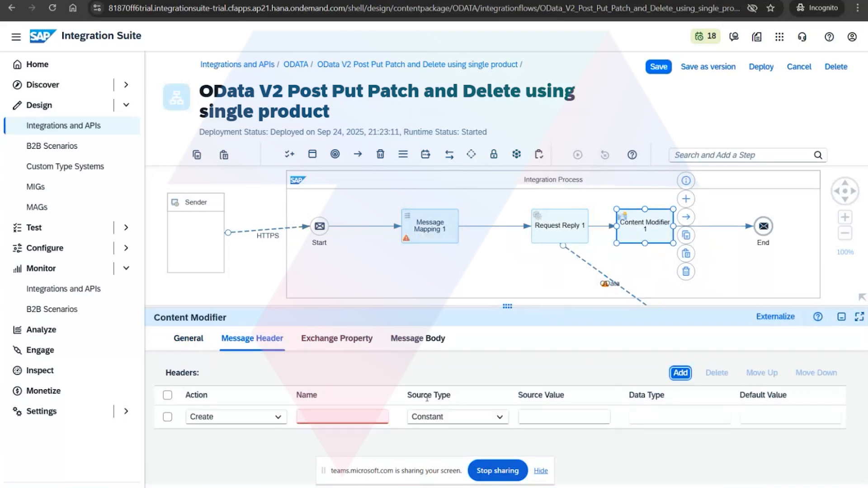
{"action": "left_click", "coordinate": [353, 416]}
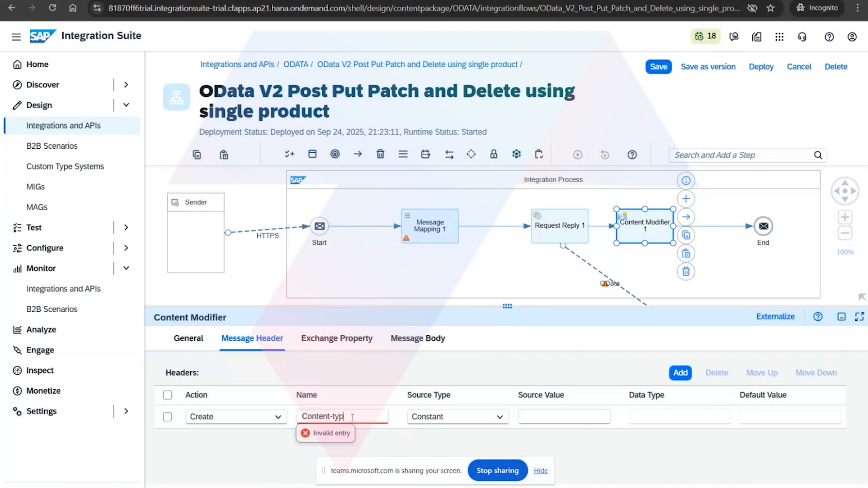
{"action": "left_click", "coordinate": [556, 413]}
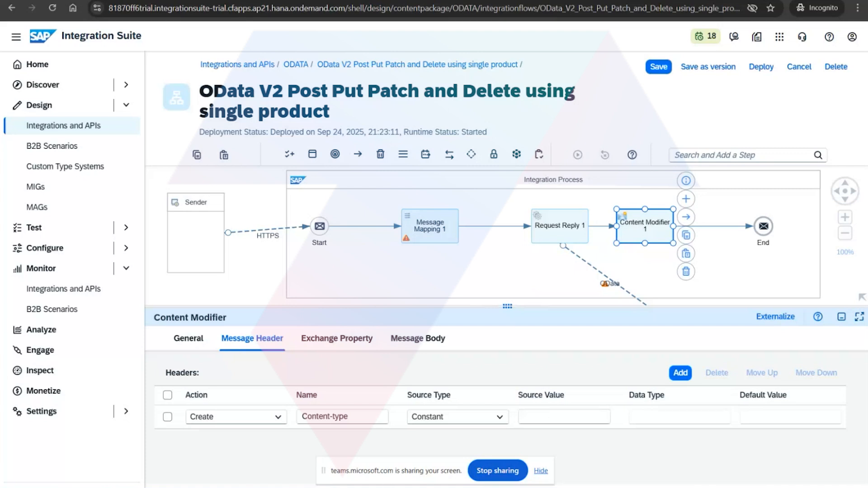
Step: Switch to Postman, examine the response and request headers of ODATAV2Northwind_POST_PUT_PATCH and resend the request
{"action": "key", "text": "alt+Tab"}
{"action": "left_click", "coordinate": [375, 231]}
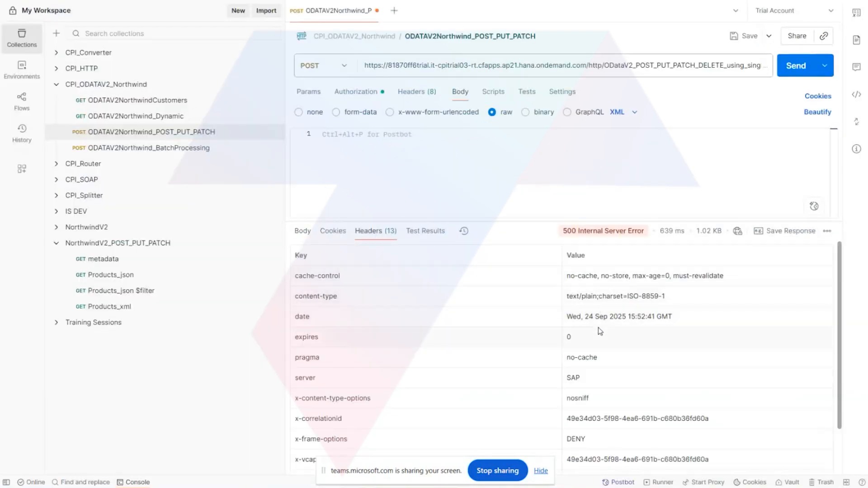
{"action": "left_click", "coordinate": [413, 93]}
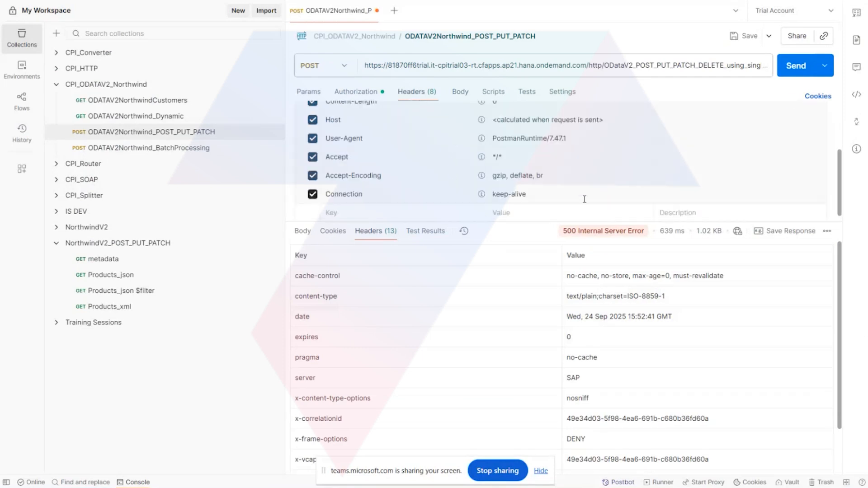
{"action": "left_click", "coordinate": [793, 71]}
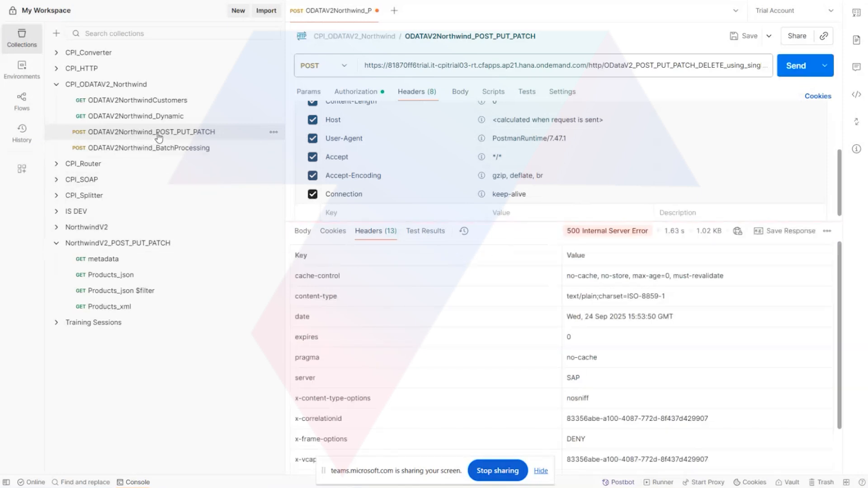
Step: Send the ODATAV2Northwind_BatchProcessing request and look through its response headers for the content type
{"action": "left_click", "coordinate": [174, 151]}
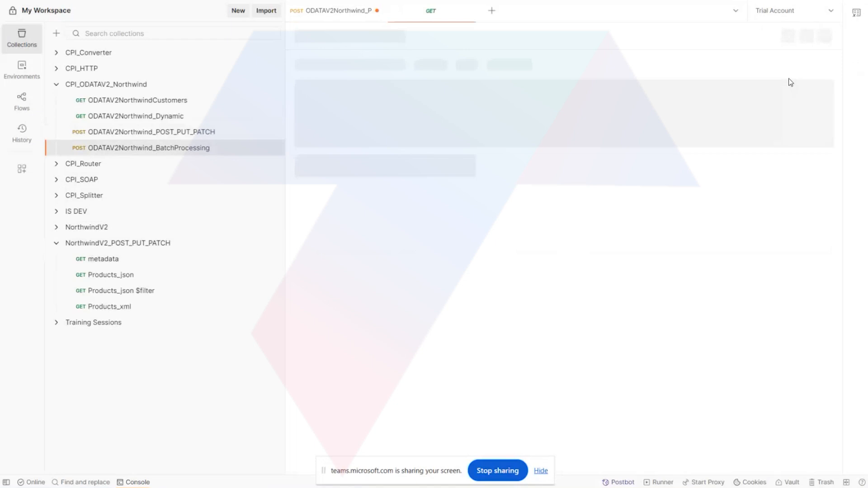
{"action": "left_click", "coordinate": [793, 71]}
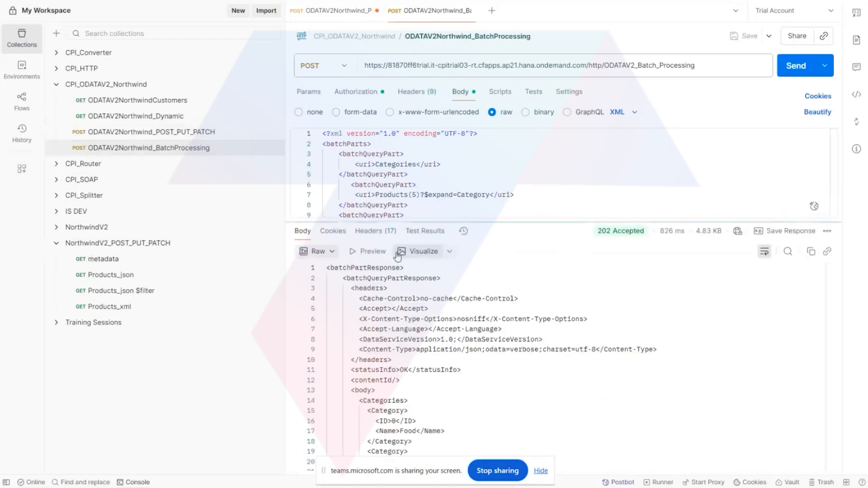
{"action": "left_click", "coordinate": [386, 233]}
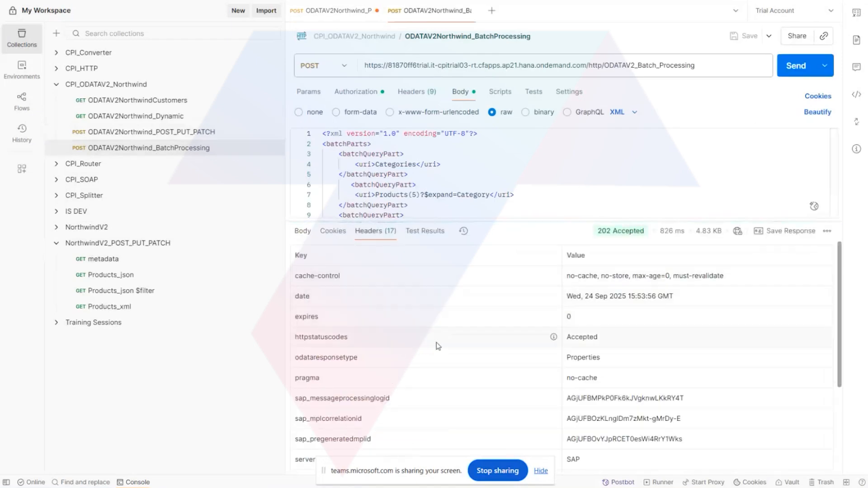
{"action": "scroll", "coordinate": [418, 355], "scroll_direction": "down", "scroll_amount": 3}
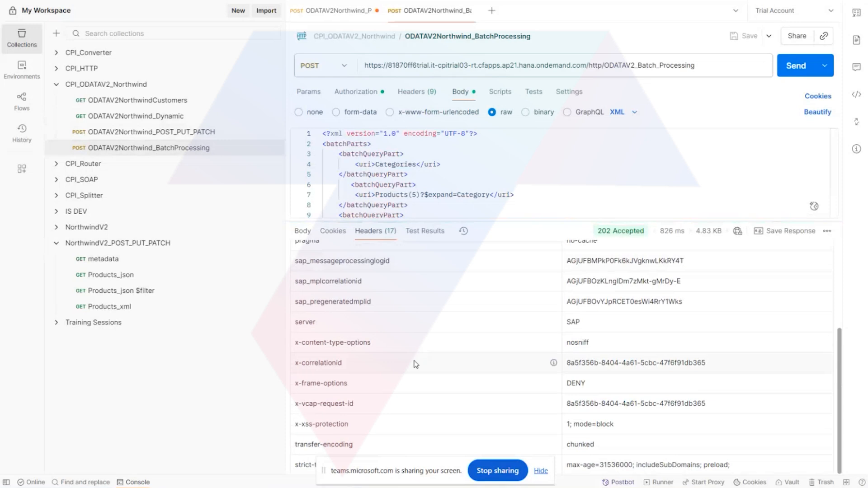
{"action": "scroll", "coordinate": [368, 390], "scroll_direction": "up", "scroll_amount": 1}
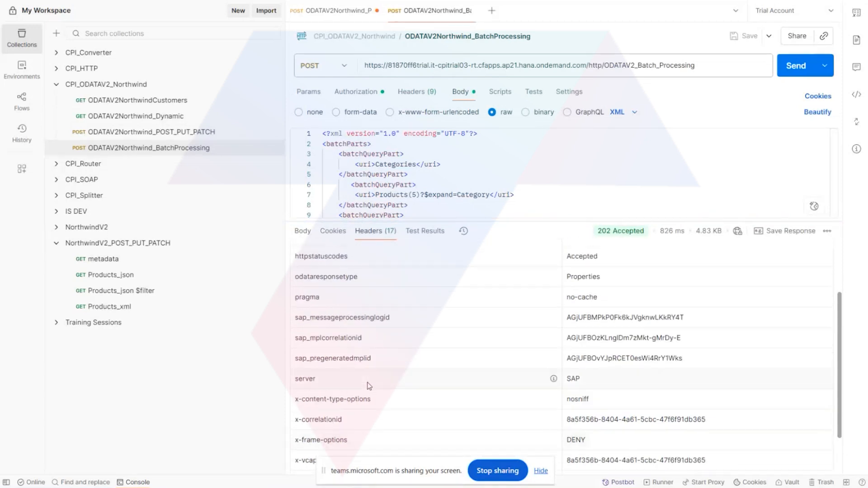
{"action": "scroll", "coordinate": [409, 386], "scroll_direction": "up", "scroll_amount": 2}
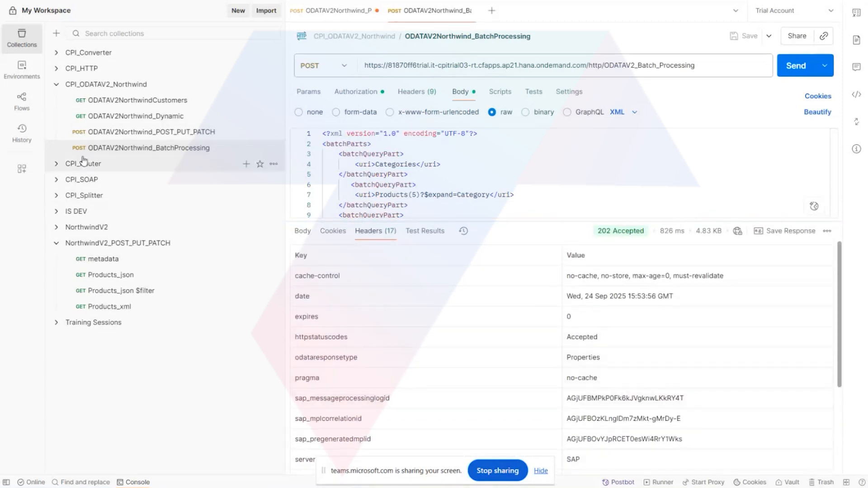
Step: Send the ODATAV2Northwind_Dynamic request, look through its response headers for the content type, and close the Dynamic and BatchProcessing requests
{"action": "left_click", "coordinate": [113, 117]}
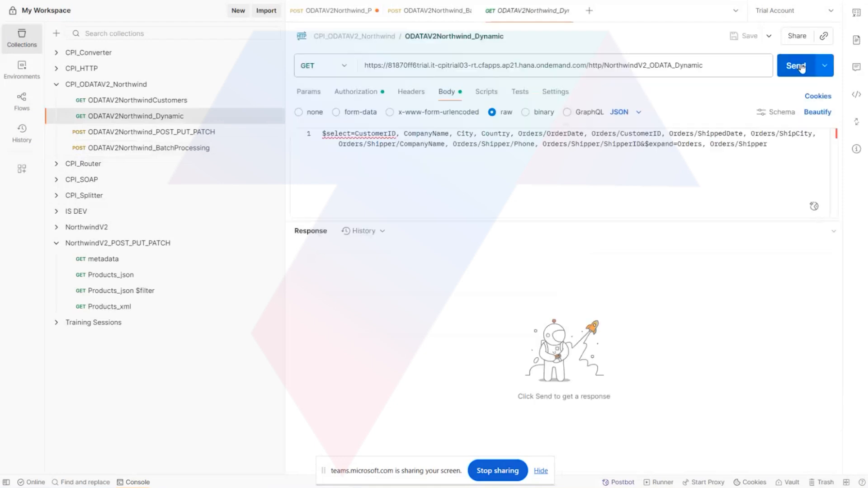
{"action": "left_click", "coordinate": [804, 66]}
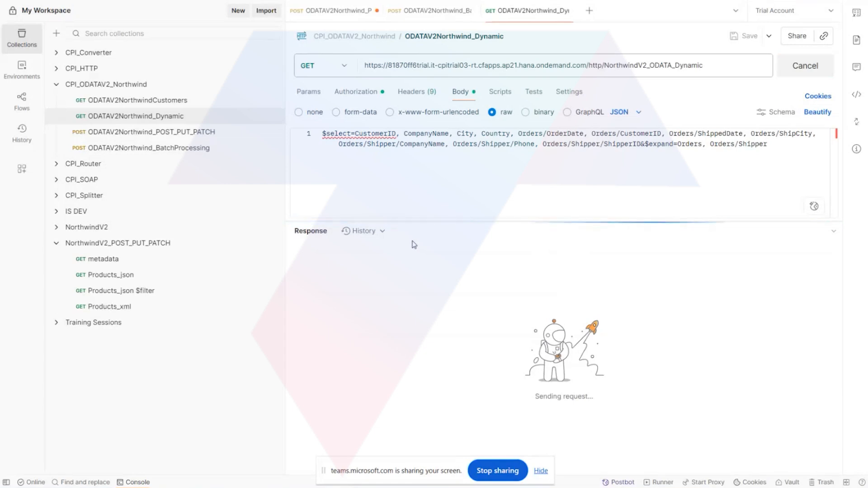
{"action": "left_click", "coordinate": [385, 232]}
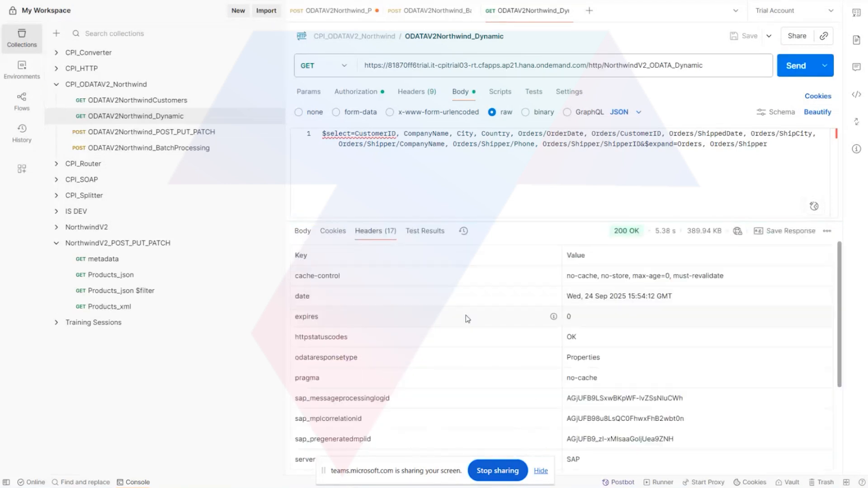
{"action": "scroll", "coordinate": [514, 367], "scroll_direction": "down", "scroll_amount": 3}
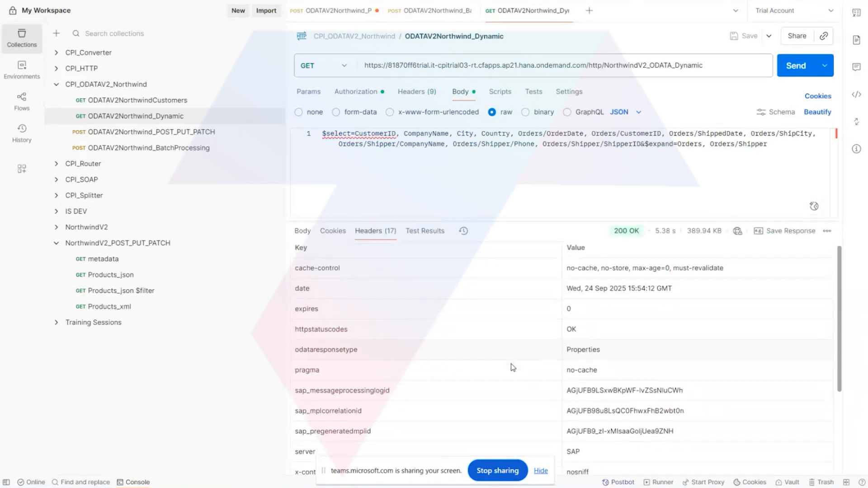
{"action": "scroll", "coordinate": [513, 367], "scroll_direction": "down", "scroll_amount": 3}
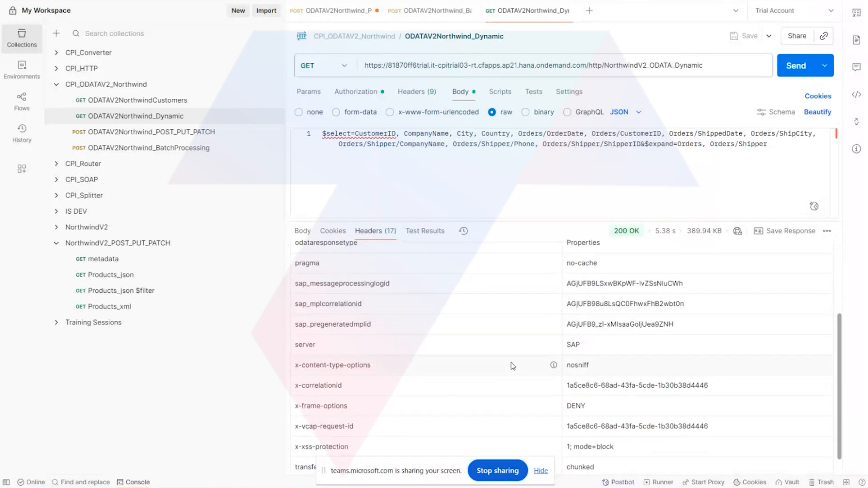
{"action": "scroll", "coordinate": [513, 365], "scroll_direction": "up", "scroll_amount": 5}
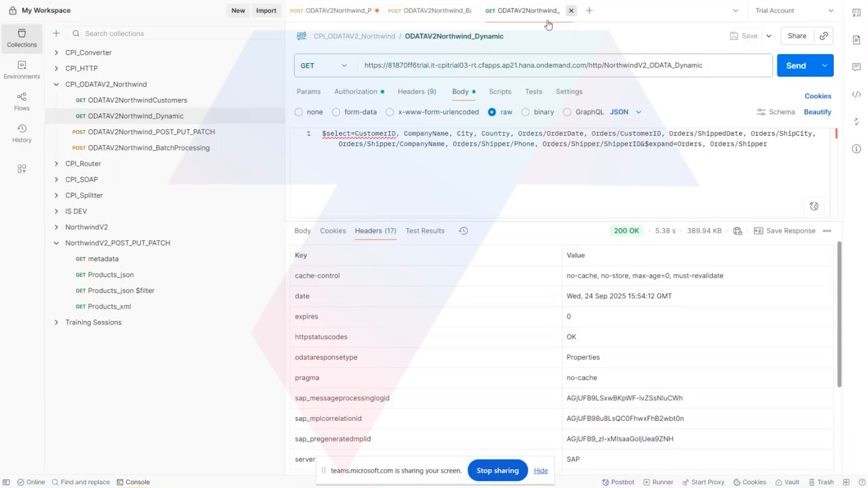
{"action": "left_click", "coordinate": [571, 11]}
{"action": "left_click", "coordinate": [475, 11]}
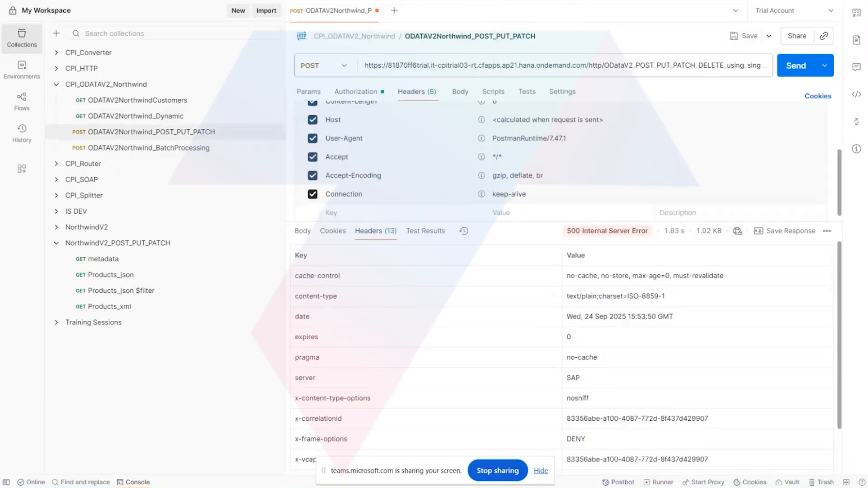
Step: Switch to Integration Suite, set the Content-type header's constant source value to application/json and save the integration flow
{"action": "mouse_move", "coordinate": [319, 487]}
{"action": "left_click", "coordinate": [262, 446]}
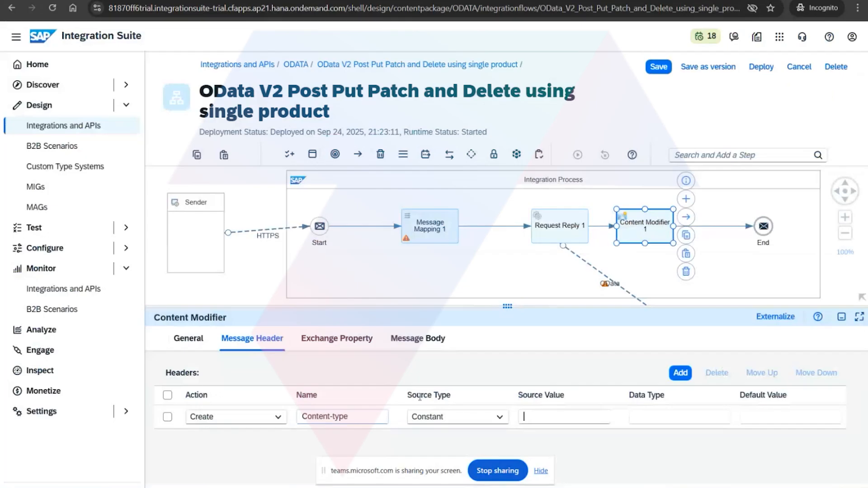
{"action": "left_click", "coordinate": [529, 418]}
{"action": "type", "text": "Application/json"}
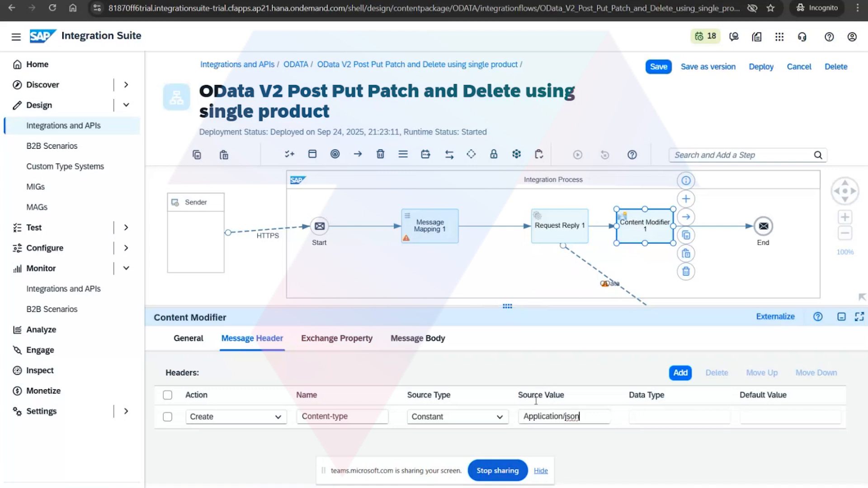
{"action": "key", "text": "BackSpace"}
{"action": "type", "text": "a"}
{"action": "left_click", "coordinate": [659, 68]}
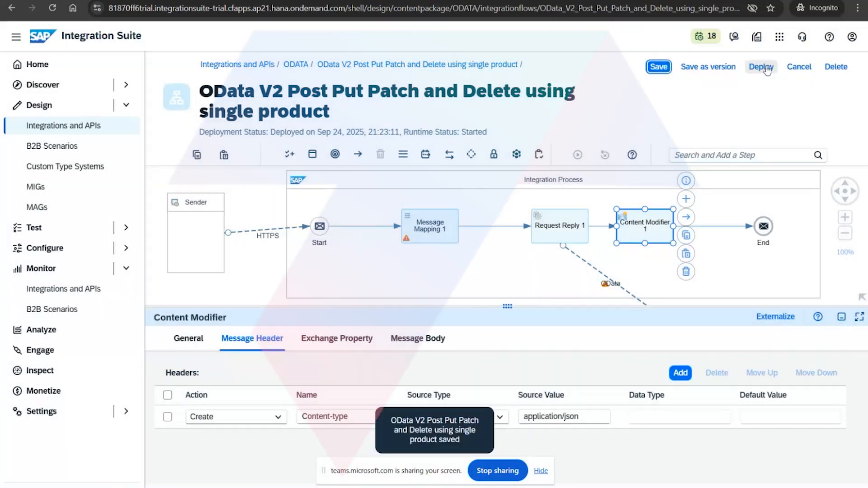
Step: Deploy the OData V2 Post Put Patch and Delete integration flow and leave edit mode
{"action": "left_click", "coordinate": [764, 67]}
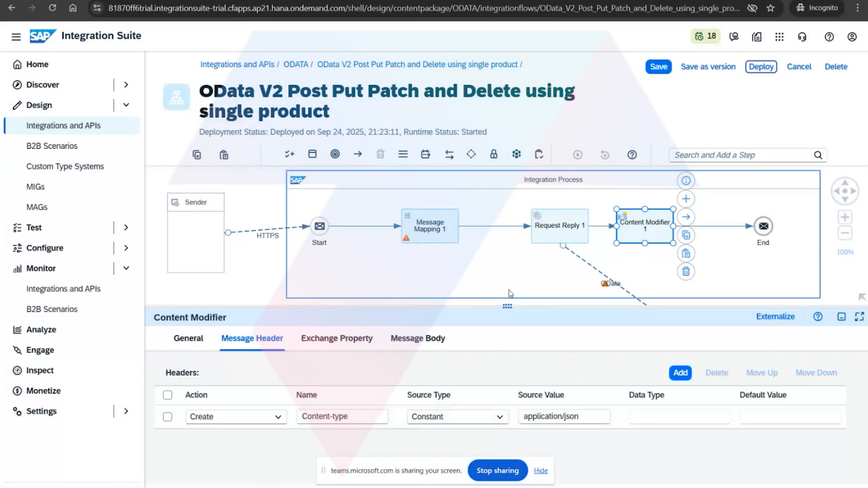
{"action": "left_click", "coordinate": [756, 70]}
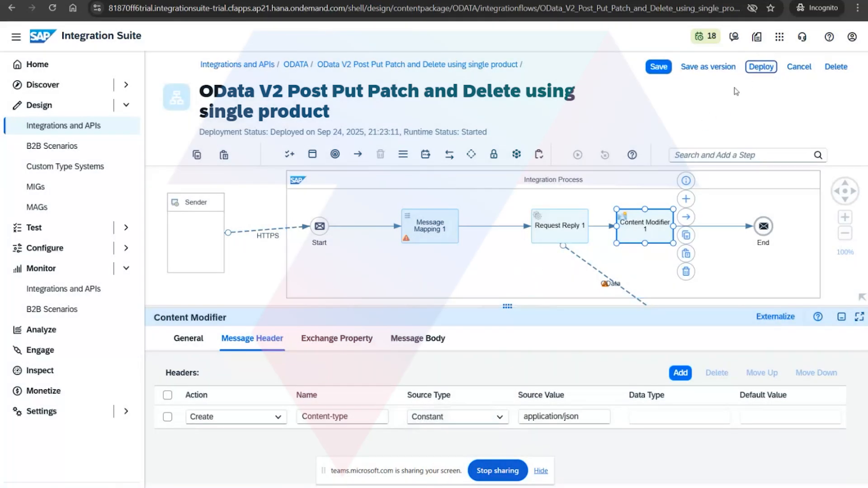
{"action": "left_click", "coordinate": [503, 294]}
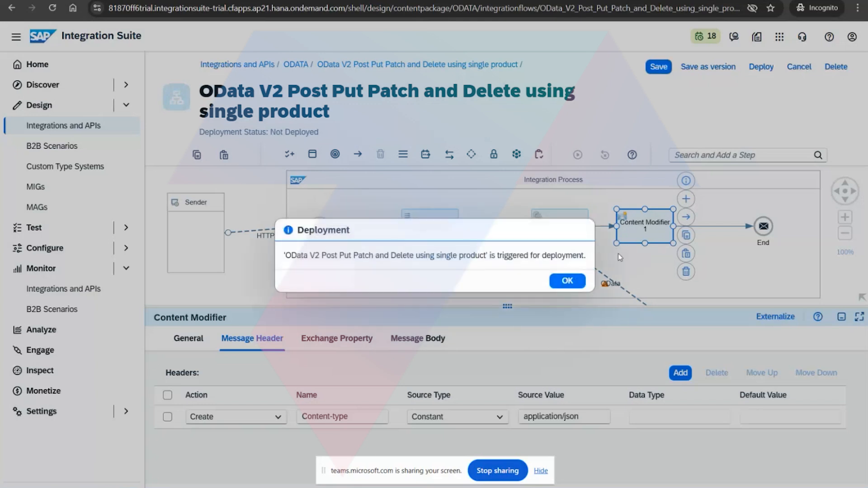
{"action": "left_click", "coordinate": [568, 281]}
{"action": "left_click", "coordinate": [798, 67]}
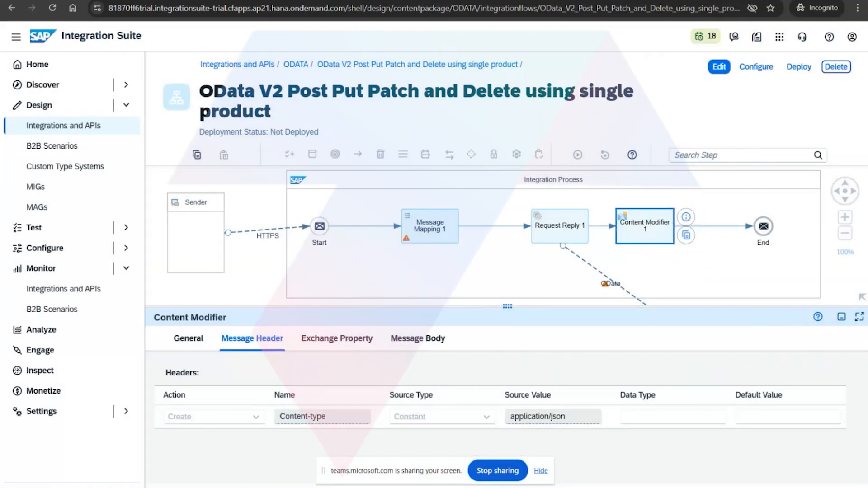
Step: Switch to Postman and open the body of the ODATAV2Northwind_POST_PUT_PATCH request
{"action": "mouse_move", "coordinate": [342, 487]}
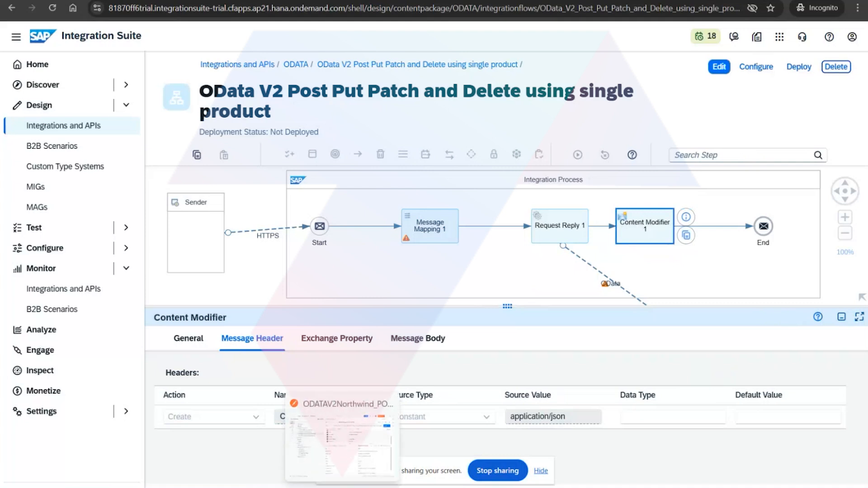
{"action": "left_click", "coordinate": [343, 444]}
{"action": "left_click", "coordinate": [460, 92]}
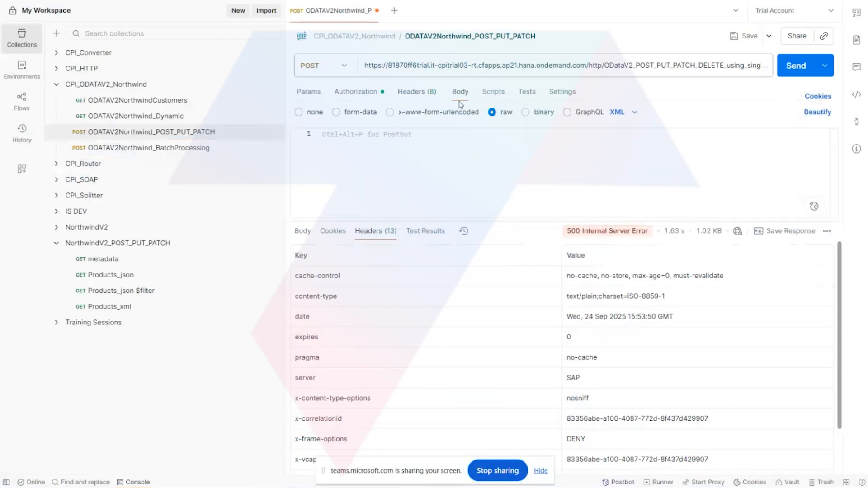
{"action": "left_click", "coordinate": [422, 148]}
{"action": "type", "text": "https://services.odata.org/V2/(S(5kasqs4nhasvrhavda4y4ita))/OData/OData.svc/"}
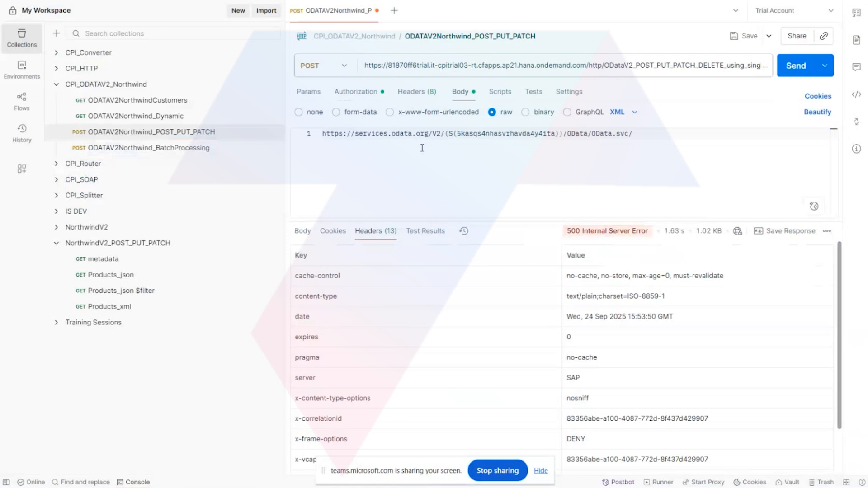
{"action": "key", "text": "ctrl+z"}
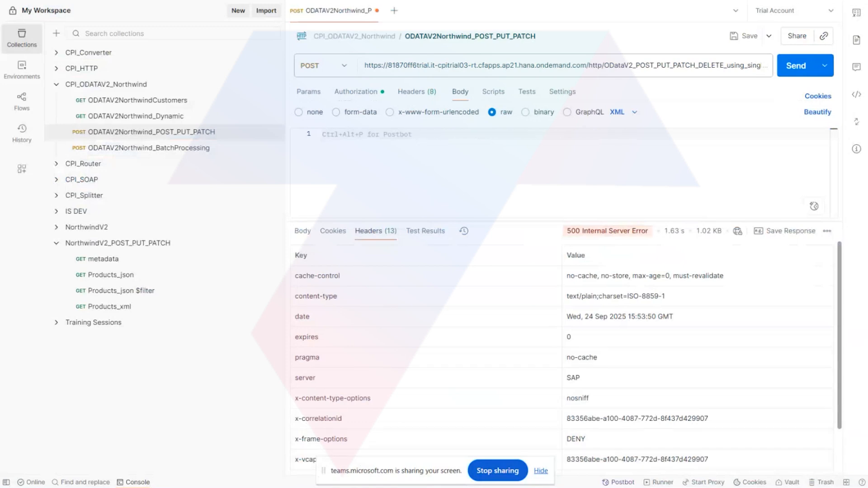
Step: Copy the Products XML with the Iphone product from the text notes into the POST request's body
{"action": "key", "text": "alt+Tab"}
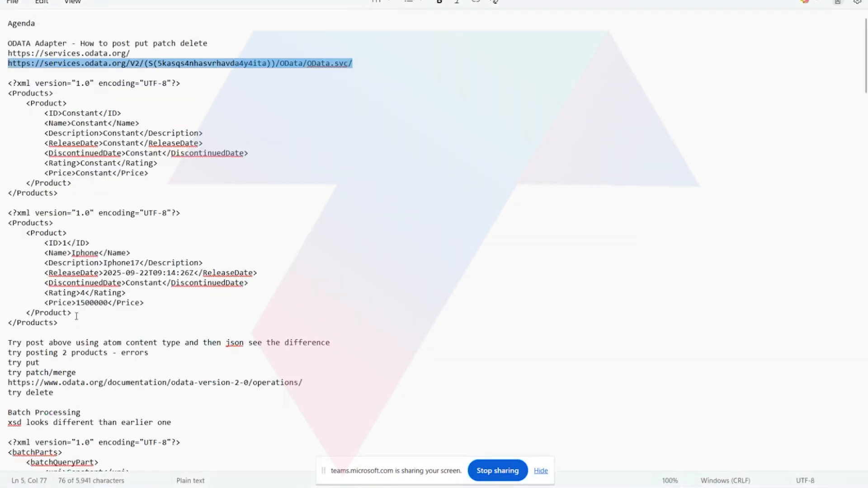
{"action": "left_click_drag", "start_coordinate": [76, 322], "coordinate": [1, 218]}
{"action": "key", "text": "ctrl+c"}
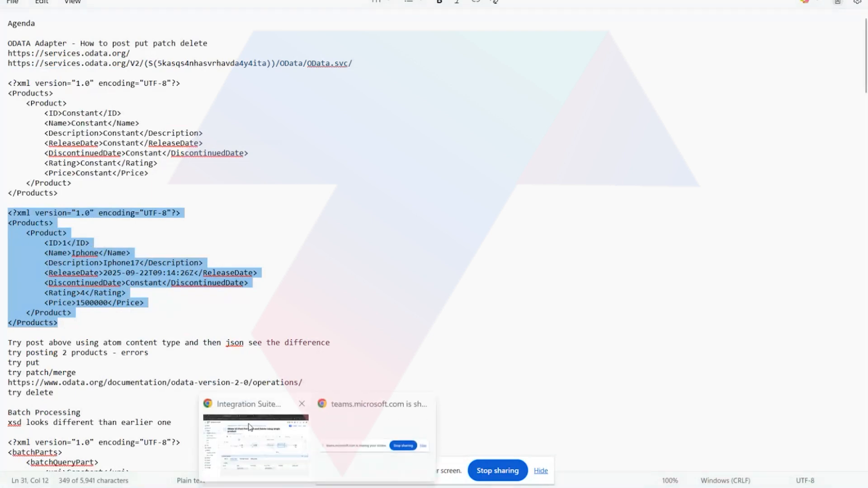
{"action": "left_click", "coordinate": [316, 413]}
{"action": "key", "text": "alt+Tab"}
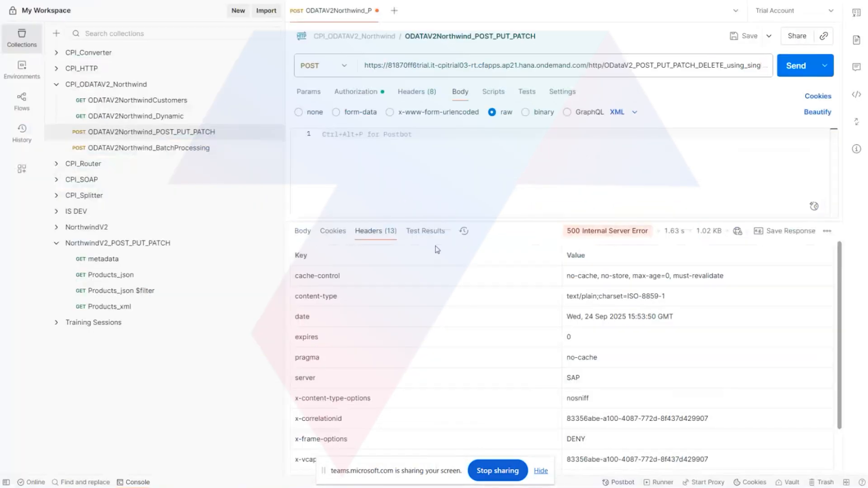
{"action": "key", "text": "ctrl+v"}
Step: Send the POST request, view its response body and enlarge the request area to show the full payload
{"action": "left_click", "coordinate": [793, 61]}
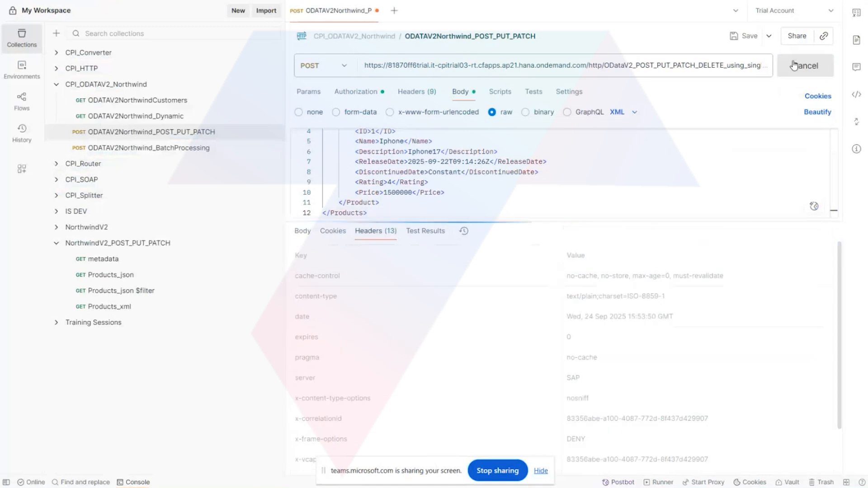
{"action": "left_click", "coordinate": [303, 231]}
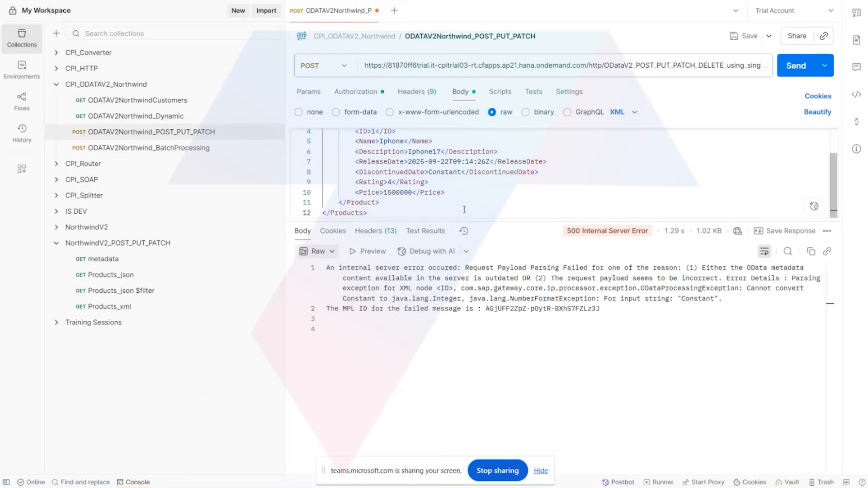
{"action": "left_click_drag", "start_coordinate": [462, 220], "coordinate": [454, 277]}
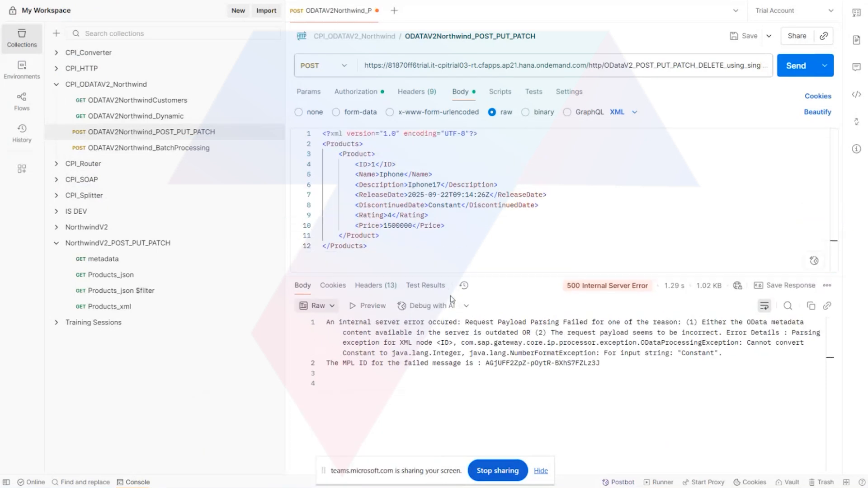
Step: Set the product ID in the XML payload to 570 and resend the request
{"action": "mouse_move", "coordinate": [318, 487]}
{"action": "double_click", "coordinate": [378, 166]}
{"action": "type", "text": "5"}
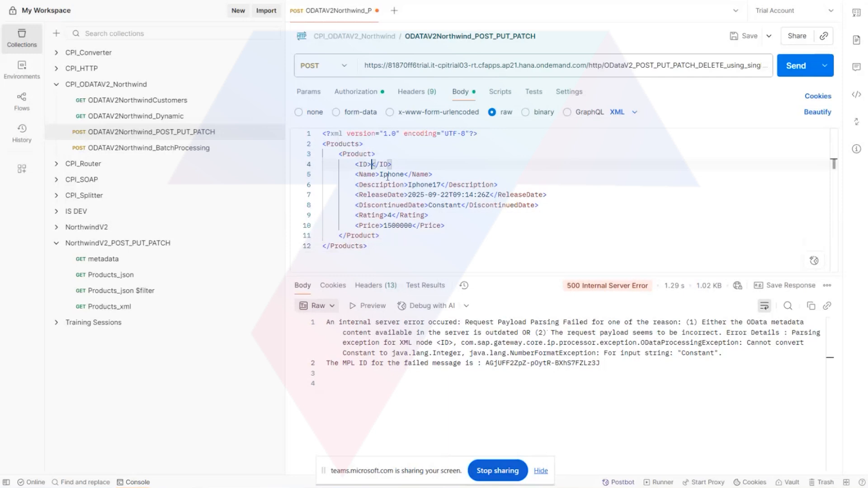
{"action": "type", "text": "70"}
{"action": "left_click", "coordinate": [804, 73]}
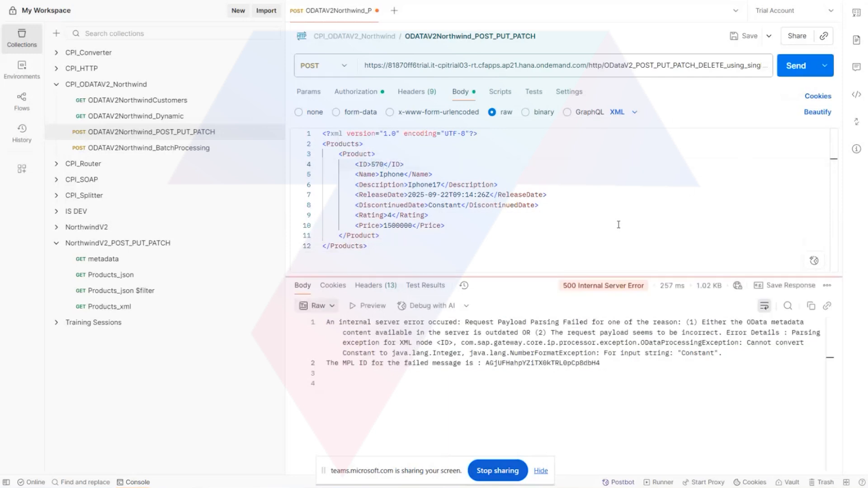
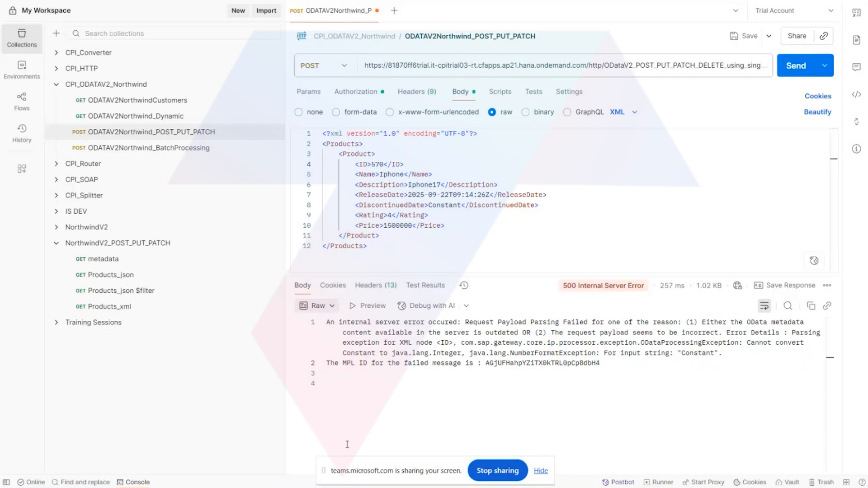
Step: Switch to Integration Suite and revert the OData V2 Post Put Patch and Delete flow to version 1.0.1 in the ODATA package
{"action": "left_click", "coordinate": [272, 417]}
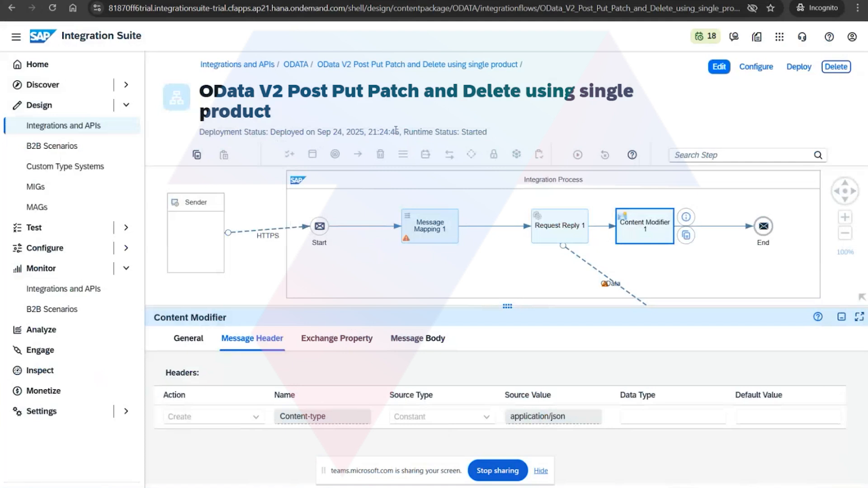
{"action": "left_click", "coordinate": [296, 65]}
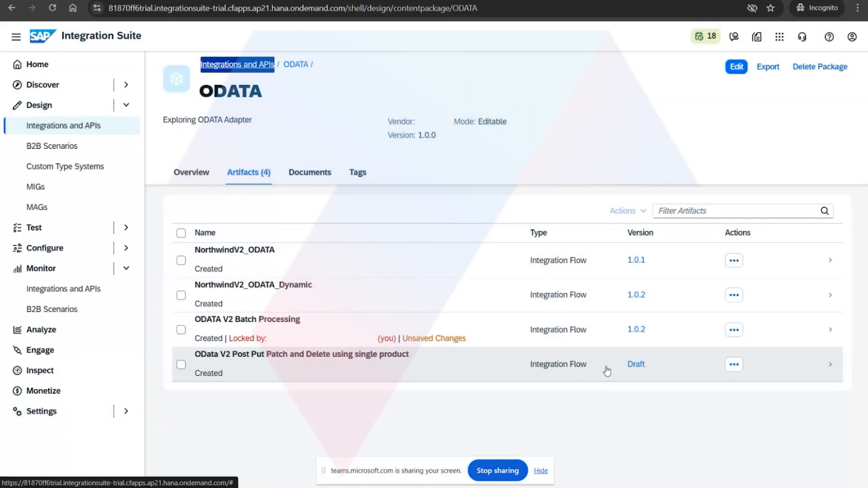
{"action": "double_click", "coordinate": [641, 366]}
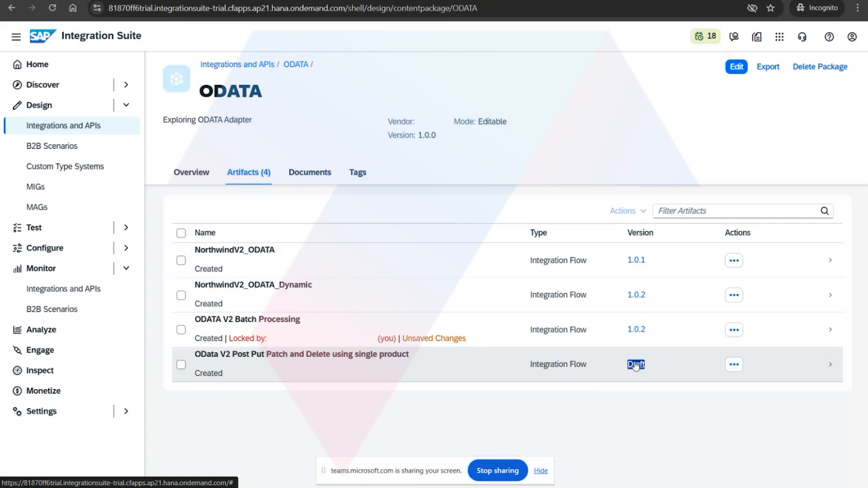
{"action": "left_click", "coordinate": [636, 365]}
{"action": "left_click", "coordinate": [670, 256]}
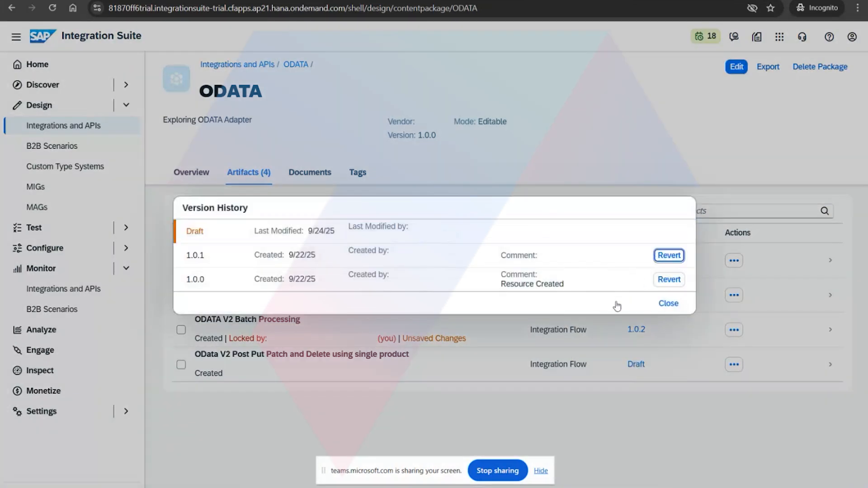
{"action": "left_click", "coordinate": [561, 310]}
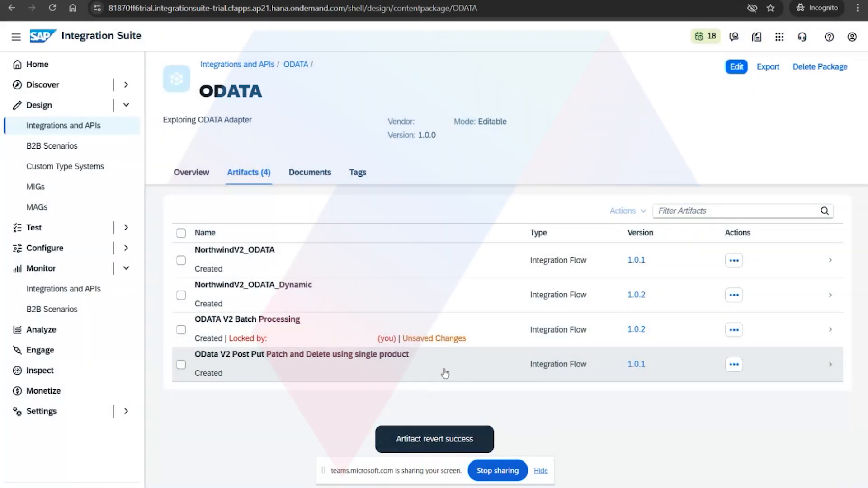
Step: Open the OData V2 Post Put Patch and Delete flow for editing and reroute Start to Message Mapping 1 instead of Request Reply 1
{"action": "left_click", "coordinate": [445, 373]}
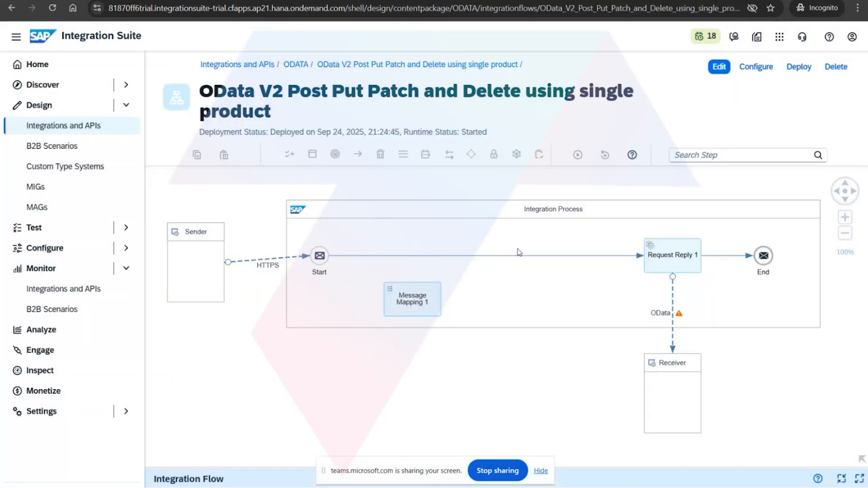
{"action": "left_click", "coordinate": [719, 66]}
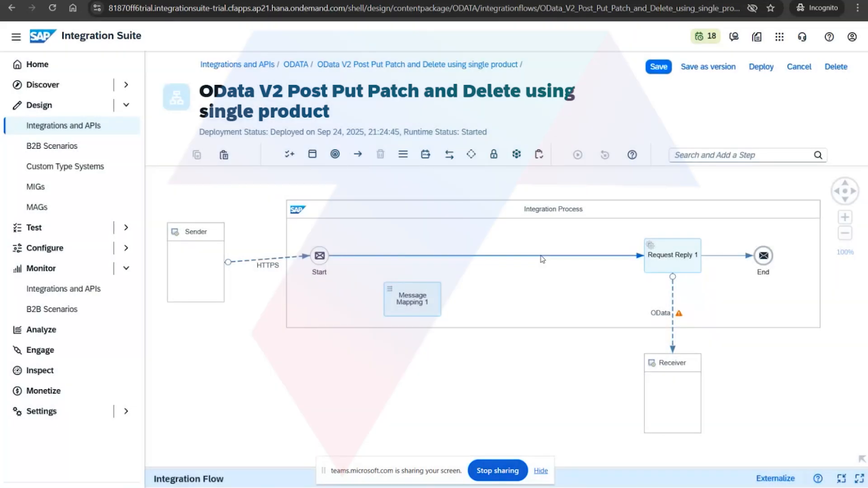
{"action": "left_click", "coordinate": [543, 256]}
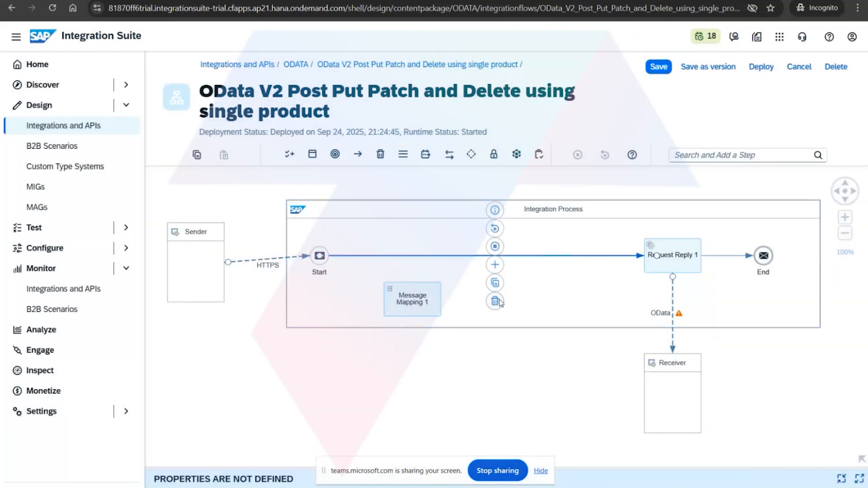
{"action": "key", "text": "Delete"}
{"action": "left_click", "coordinate": [413, 299]}
{"action": "left_click_drag", "start_coordinate": [413, 299], "coordinate": [416, 264]}
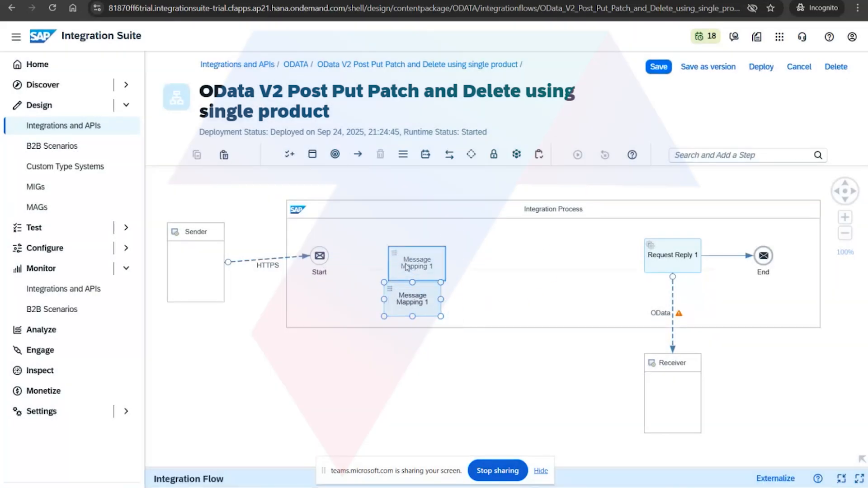
{"action": "left_click", "coordinate": [320, 256]}
{"action": "left_click_drag", "start_coordinate": [342, 252], "coordinate": [410, 256]}
Step: Save the flow with the mapping connected and deploy it to the Cloud Integration runtime profile
{"action": "left_click", "coordinate": [659, 67]}
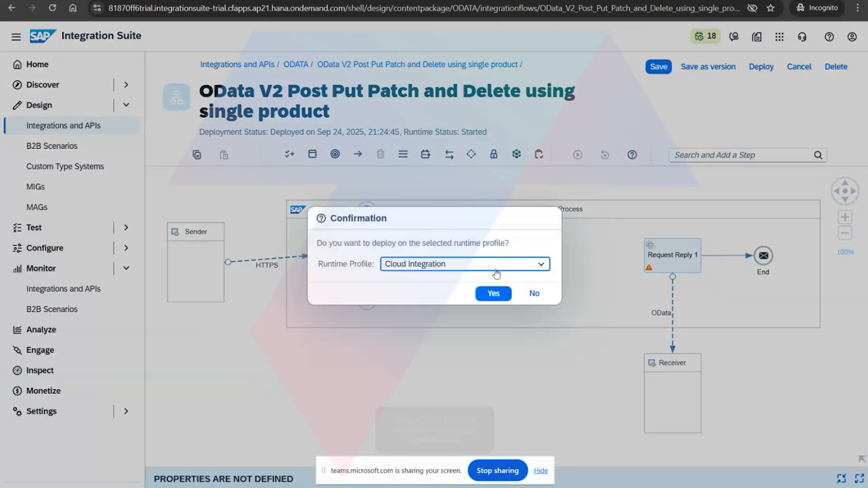
{"action": "left_click", "coordinate": [493, 293]}
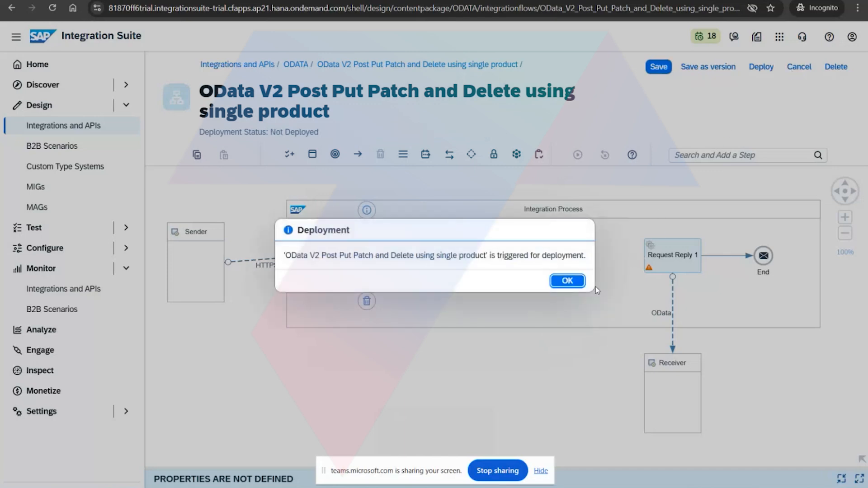
{"action": "left_click", "coordinate": [567, 281]}
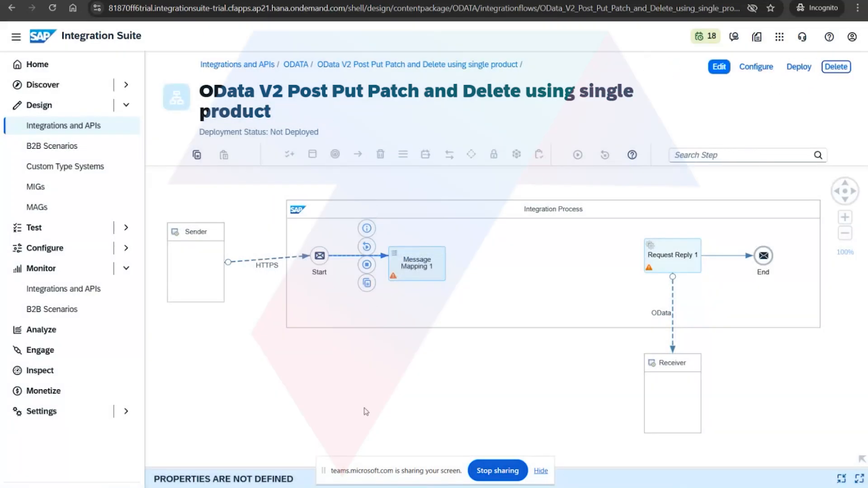
Step: Switch to Postman, send the ODATAV2Northwind_POST_PUT_PATCH request with an empty body and show the response as XML
{"action": "left_click", "coordinate": [344, 487]}
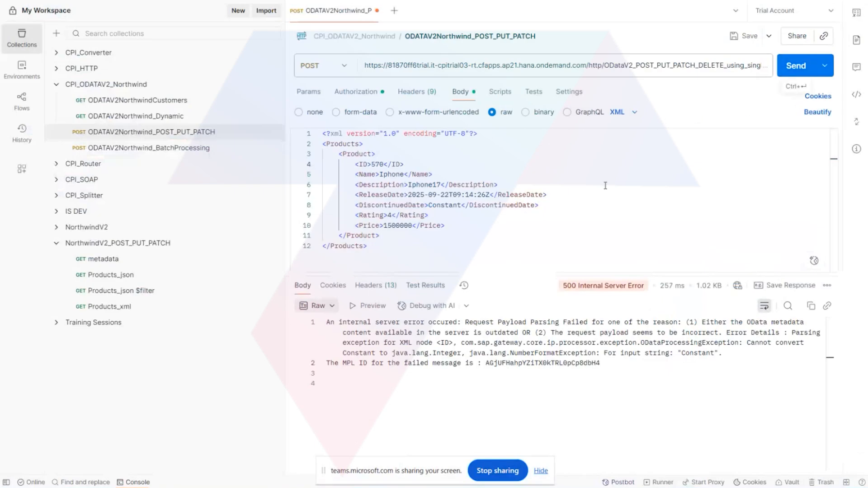
{"action": "left_click", "coordinate": [536, 235]}
{"action": "key", "text": "ctrl+a"}
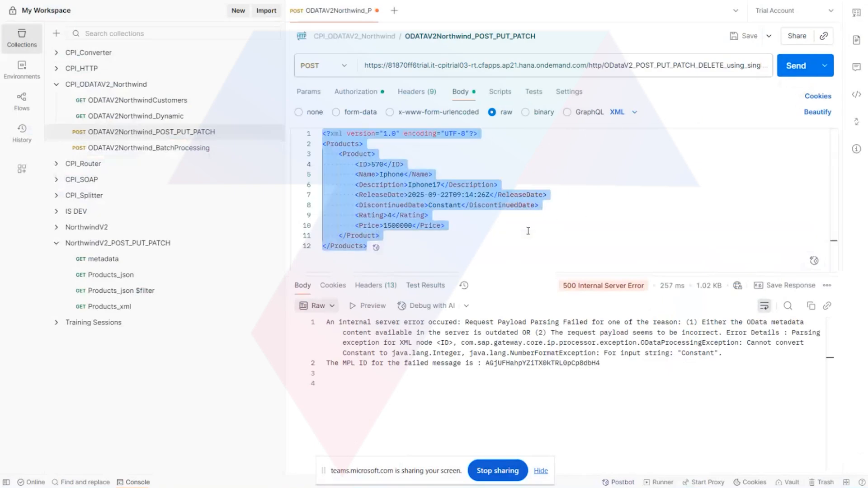
{"action": "key", "text": "Delete"}
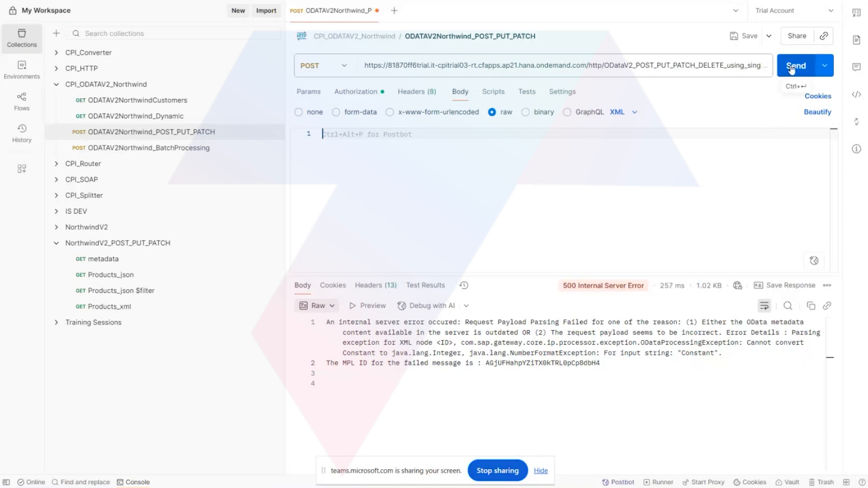
{"action": "left_click", "coordinate": [791, 67]}
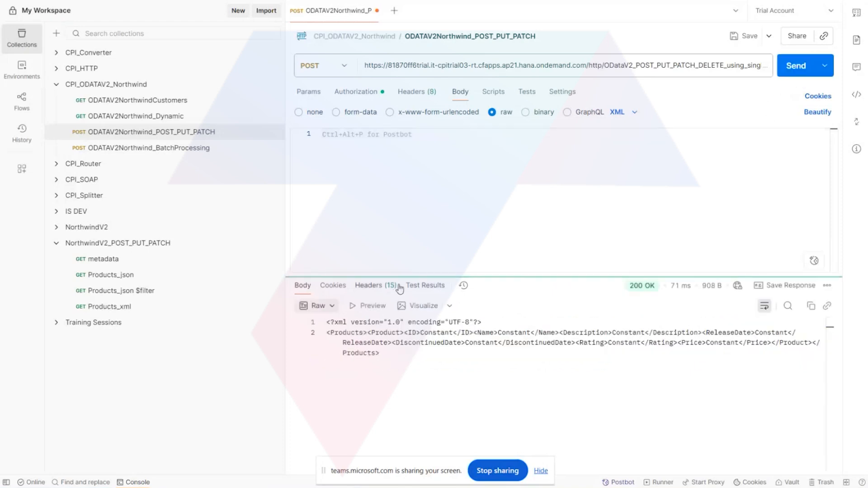
{"action": "left_click", "coordinate": [327, 306]}
{"action": "left_click", "coordinate": [323, 342]}
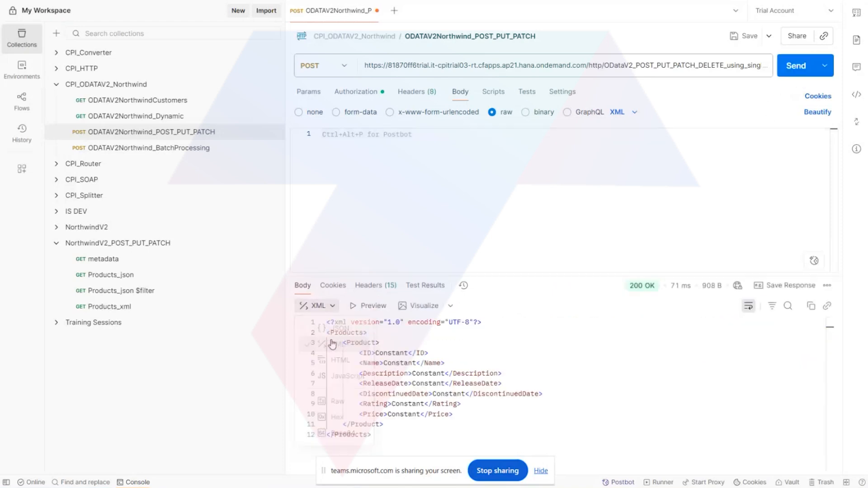
Step: Copy the XML response into the text notes below the first Products sample, and delete the pasted copy
{"action": "left_click_drag", "start_coordinate": [380, 441], "coordinate": [302, 321]}
{"action": "key", "text": "ctrl+c"}
{"action": "key", "text": "alt+Tab"}
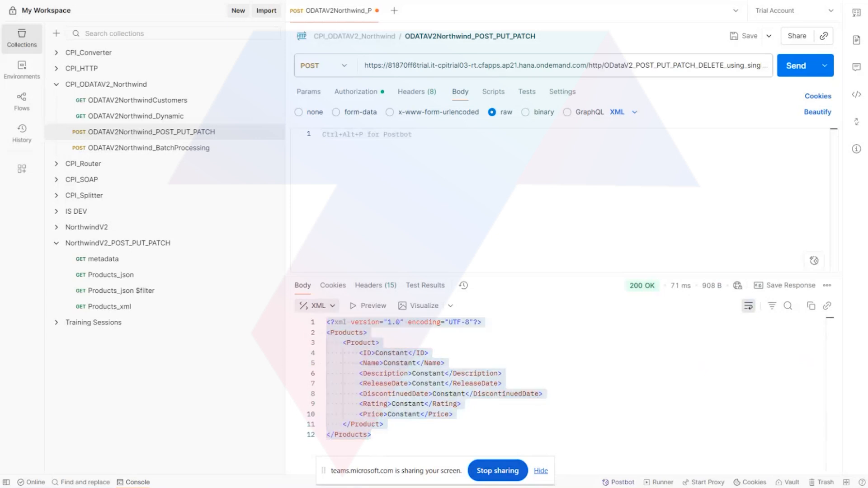
{"action": "left_click", "coordinate": [95, 200]}
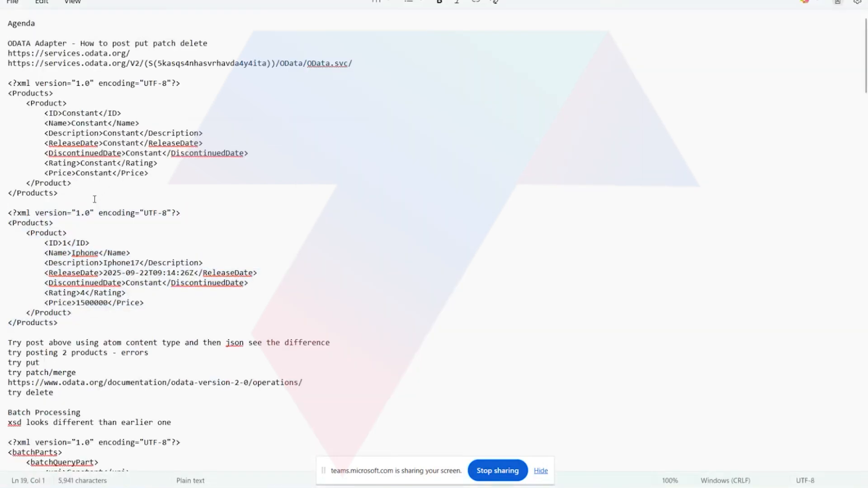
{"action": "key", "text": "Return"}
{"action": "key", "text": "ctrl+v"}
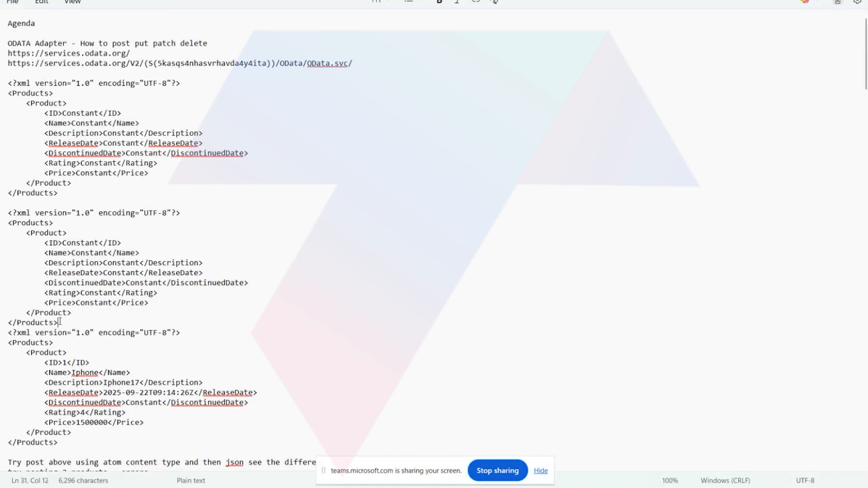
{"action": "left_click_drag", "start_coordinate": [58, 323], "coordinate": [8, 213]}
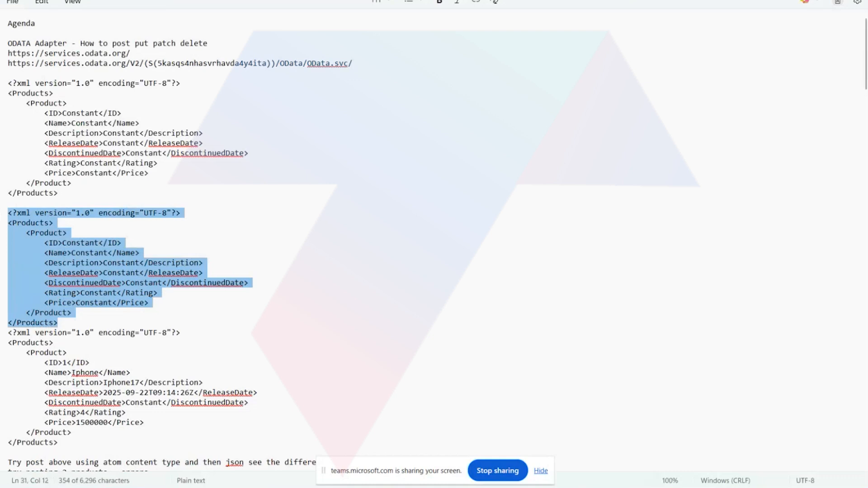
{"action": "key", "text": "BackSpace"}
{"action": "key", "text": "BackSpace"}
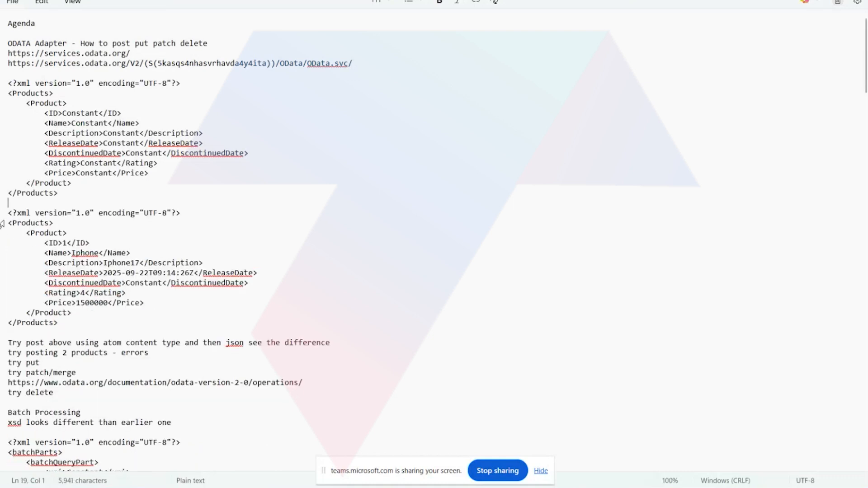
Step: Copy the Products XML with the Iphone product from the notes into the Postman request body
{"action": "left_click_drag", "start_coordinate": [57, 323], "coordinate": [12, 214]}
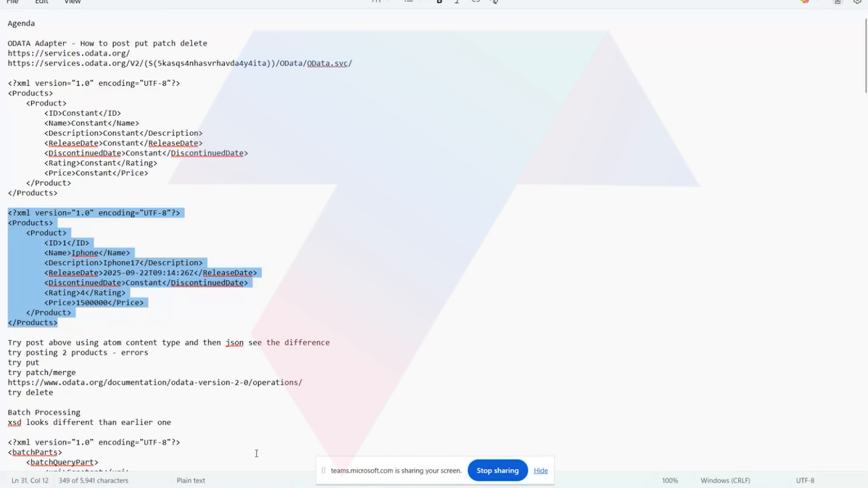
{"action": "key", "text": "alt+Tab"}
{"action": "left_click", "coordinate": [386, 138]}
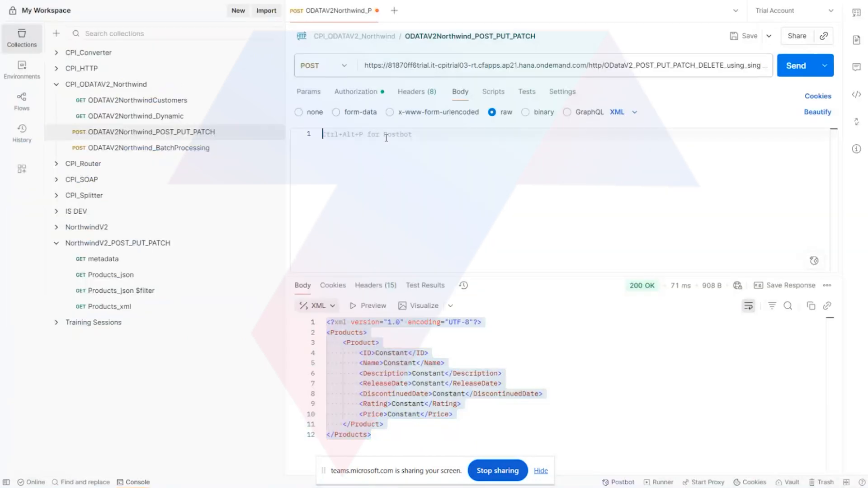
{"action": "type", "text": "<?xml version=\"1.0\" encoding=\"UTF-8\"?> <Products>     <Product>         <ID>1</ID>         <Name>Iphone</Name>         <Description>Iphone17</Description>         <ReleaseDate>2025-09-22T09:14:26Z</ReleaseDate>         <DiscontinuedDate>Constant</DiscontinuedDate>         <Rating>4</Rating>         <Price>1500000</Price>     </Product> </Products>"}
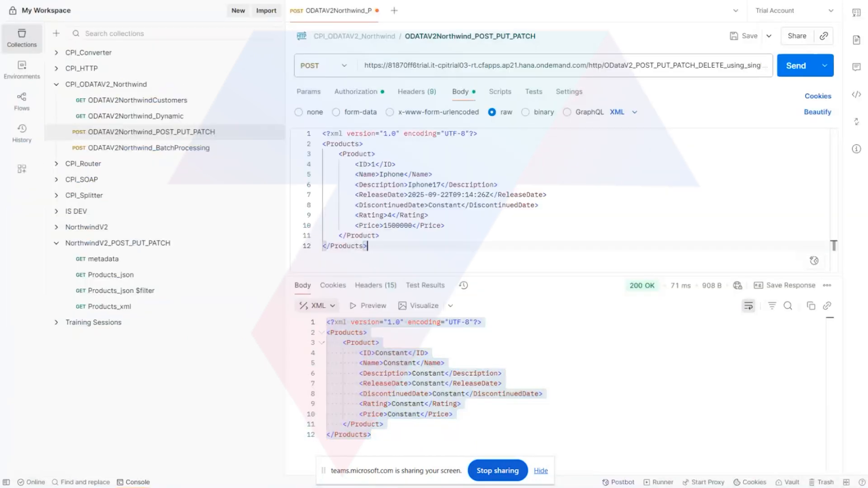
Step: In Integration Suite, edit the flow to take Message Mapping 1 out of the sequence and connect Start directly to Request Reply 1
{"action": "left_click", "coordinate": [258, 459]}
{"action": "left_click", "coordinate": [391, 263]}
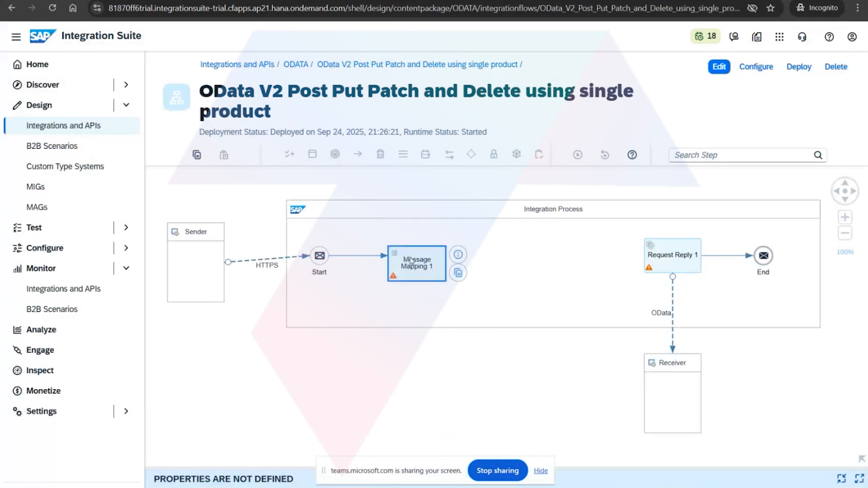
{"action": "left_click", "coordinate": [719, 67]}
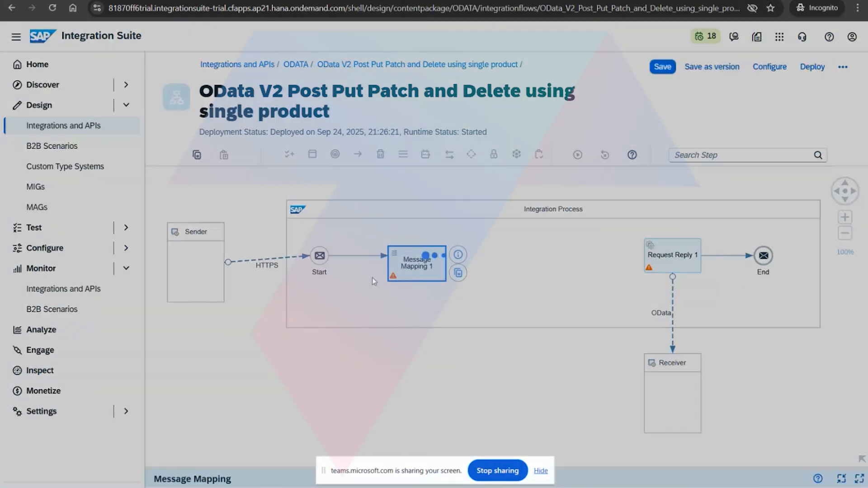
{"action": "left_click_drag", "start_coordinate": [390, 247], "coordinate": [409, 279]}
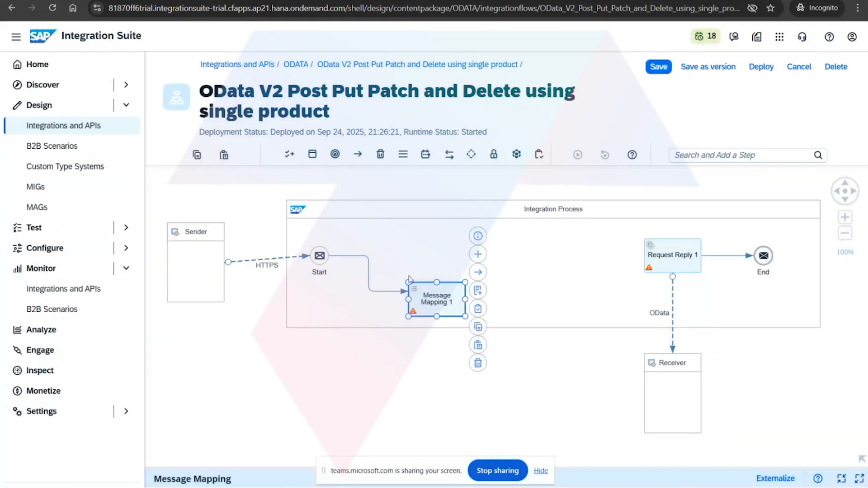
{"action": "left_click", "coordinate": [389, 291]}
{"action": "key", "text": "Delete"}
{"action": "left_click", "coordinate": [320, 256]}
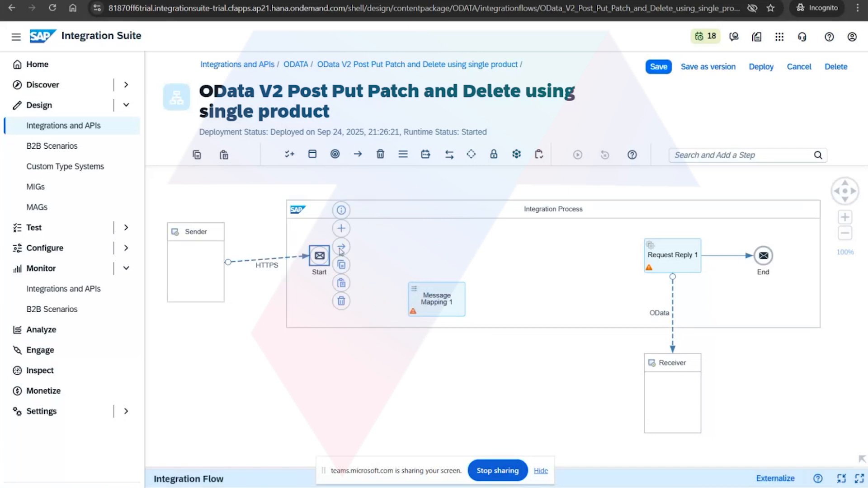
{"action": "left_click_drag", "start_coordinate": [340, 248], "coordinate": [680, 256]}
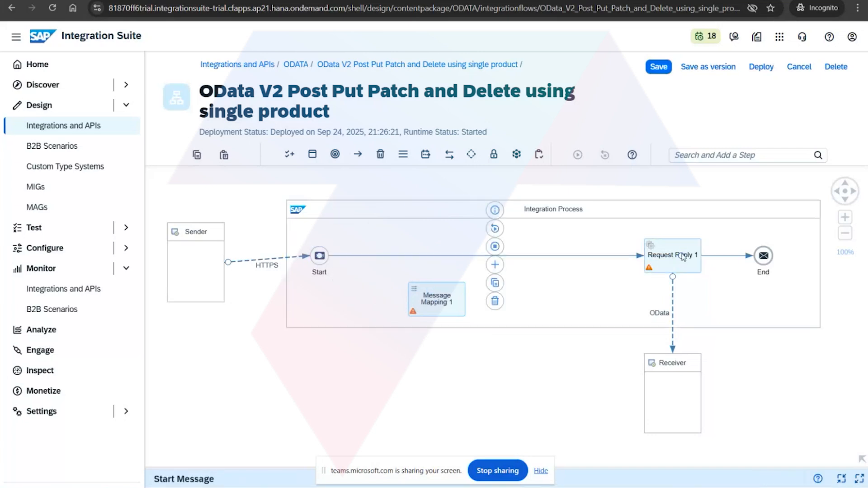
Step: Deploy the rewired flow to the runtime and leave edit mode
{"action": "left_click", "coordinate": [761, 66]}
{"action": "left_click", "coordinate": [494, 296]}
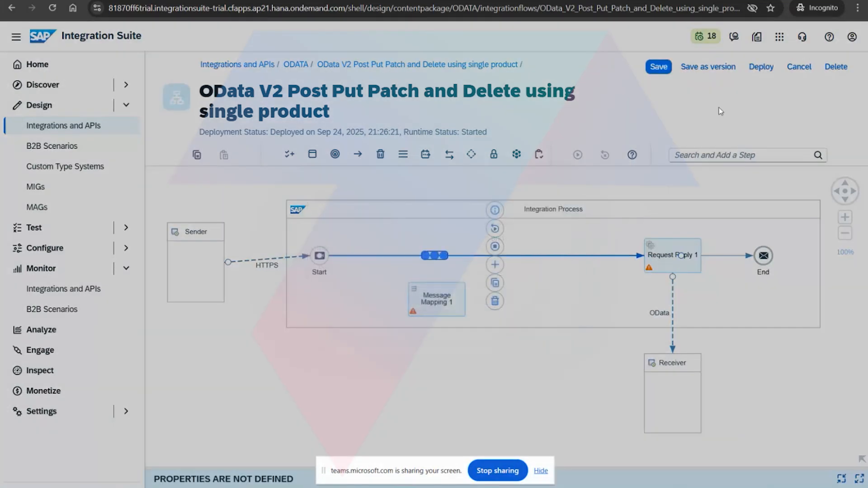
{"action": "left_click", "coordinate": [568, 281]}
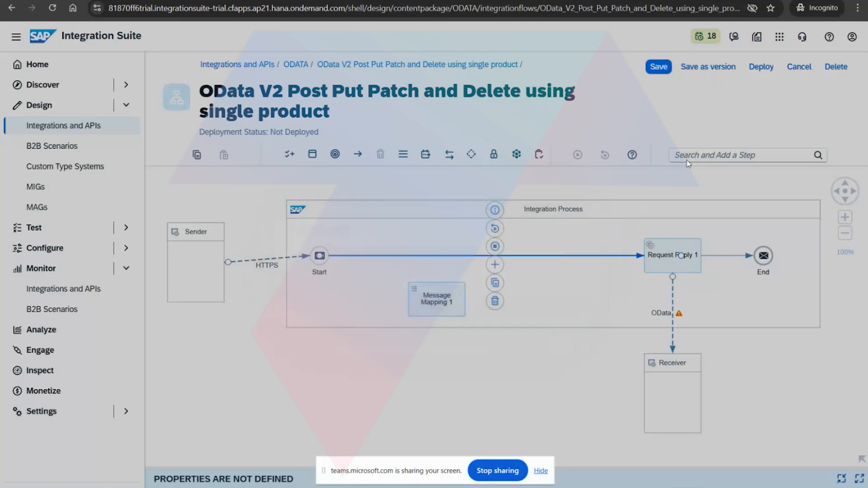
{"action": "left_click", "coordinate": [799, 67]}
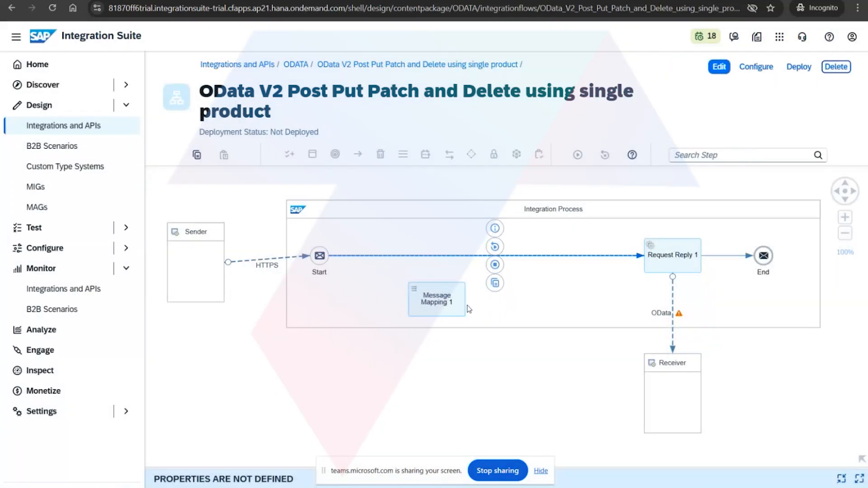
Step: Switch to Postman and set the product ID in the XML payload to 600
{"action": "key", "text": "alt+Tab"}
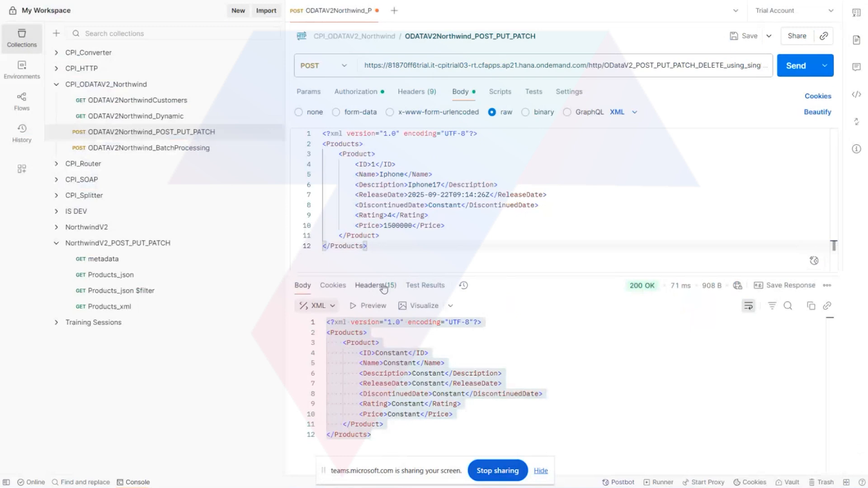
{"action": "double_click", "coordinate": [374, 165]}
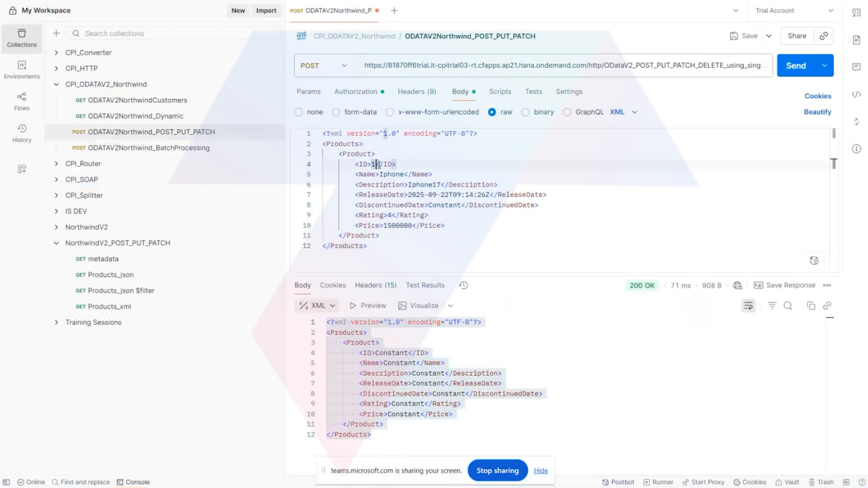
{"action": "key", "text": "BackSpace"}
{"action": "type", "text": "600"}
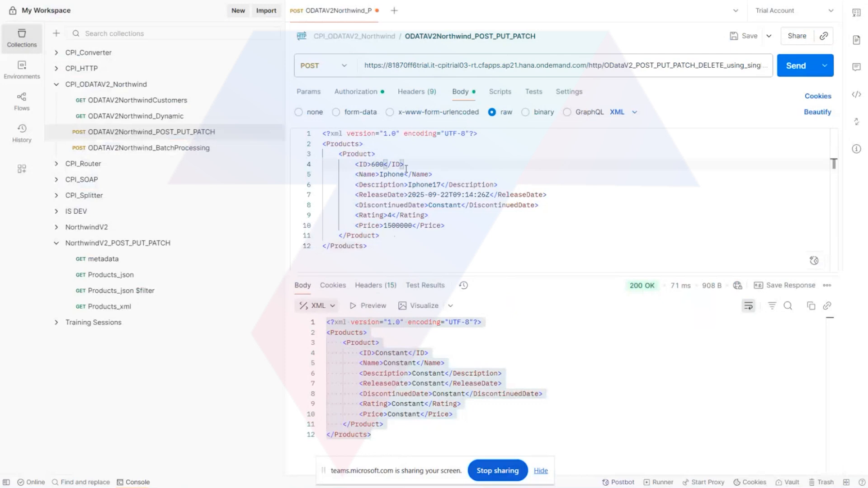
Step: Set the product's name in the payload to OnePlus and replace its description with OnePlusd
{"action": "double_click", "coordinate": [401, 174]}
{"action": "type", "text": "Iph"}
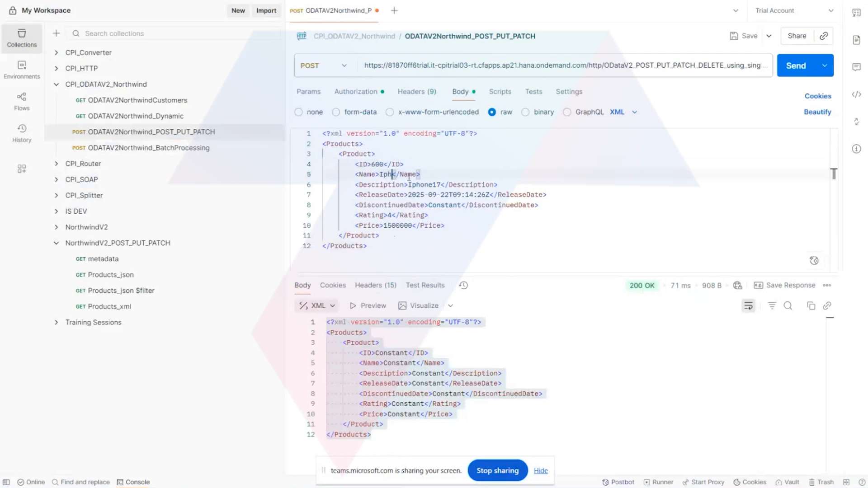
{"action": "key", "text": "BackSpace"}
{"action": "key", "text": "BackSpace"}
{"action": "key", "text": "BackSpace"}
{"action": "type", "text": "OnePlus"}
{"action": "double_click", "coordinate": [441, 185]}
{"action": "key", "text": "BackSpace"}
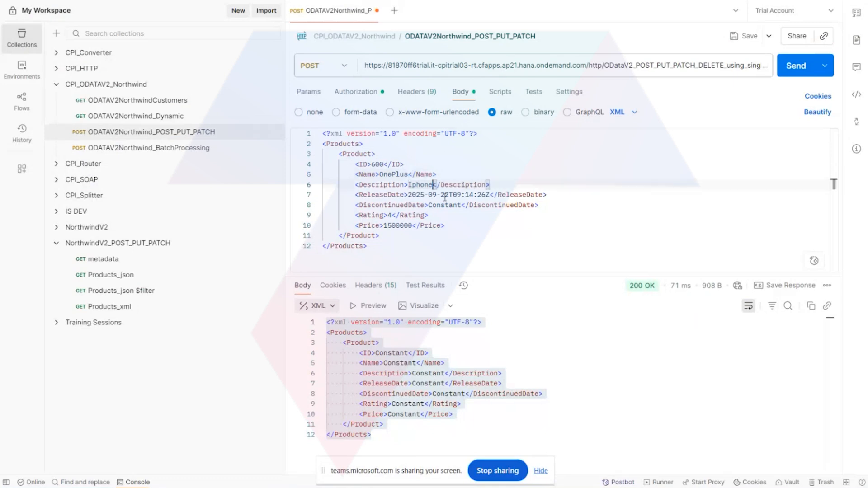
{"action": "type", "text": "OnePlusd"}
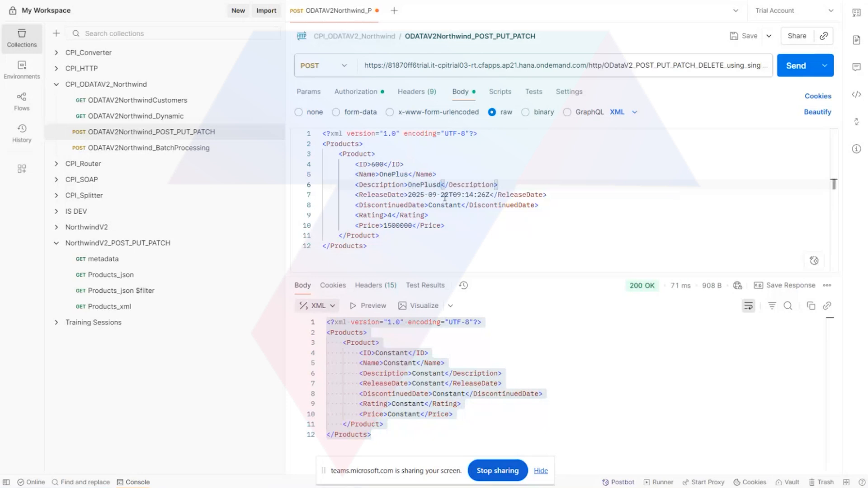
Step: In the XML request body, correct the Description to OnePlus and set the ReleaseDate to 2025-09-24T09:14:26Z
{"action": "key", "text": "BackSpace"}
{"action": "key", "text": "BackSpace"}
{"action": "type", "text": "s"}
{"action": "left_click", "coordinate": [450, 198]}
{"action": "key", "text": "BackSpace"}
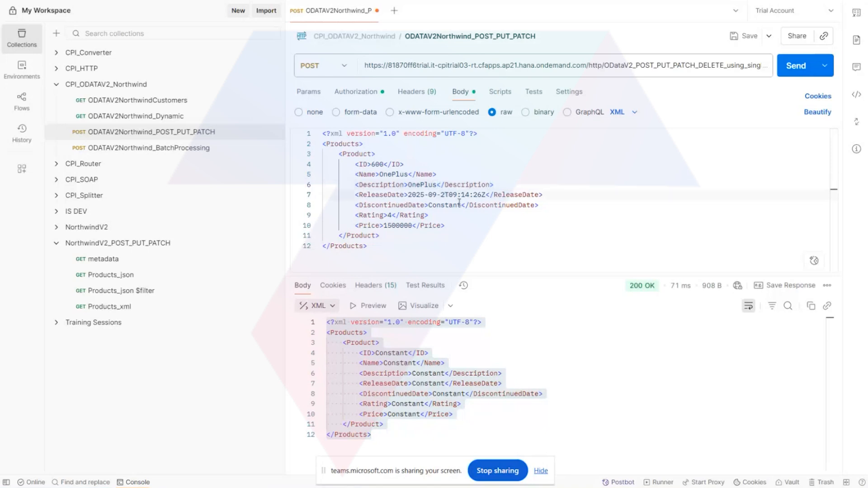
{"action": "type", "text": "4"}
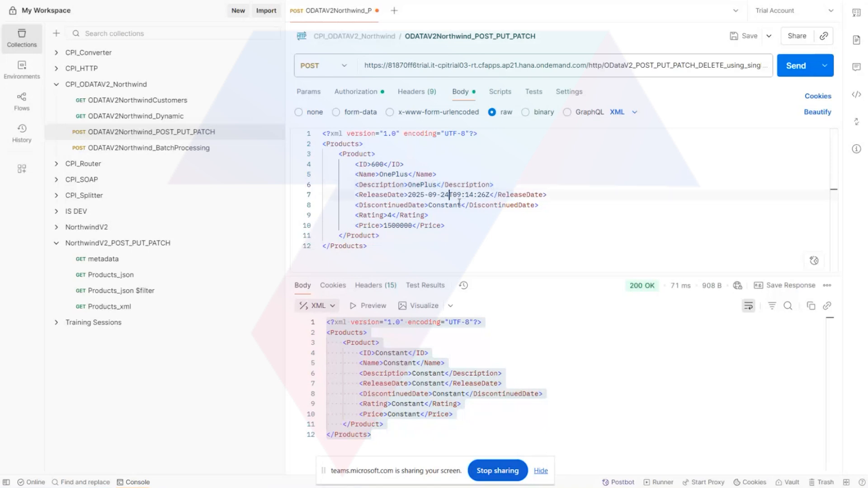
Step: Set the product's Price to 150000 in the request body and send the POST request
{"action": "double_click", "coordinate": [391, 225]}
{"action": "key", "text": "Right"}
{"action": "key", "text": "BackSpace"}
{"action": "left_click", "coordinate": [791, 68]}
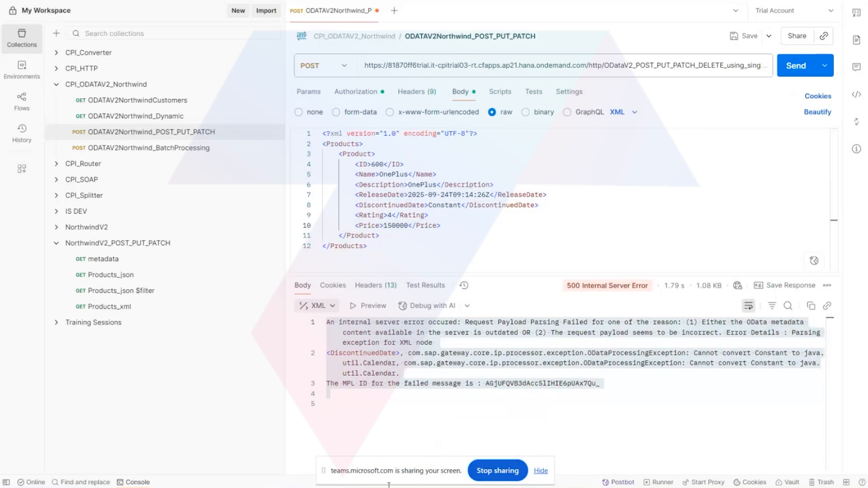
Step: Switch to Integration Suite, revert the OData V2 Post Put Patch and Delete flow to version 1.0.1 from 9/22/25, and reopen it
{"action": "mouse_move", "coordinate": [318, 487]}
{"action": "left_click", "coordinate": [283, 456]}
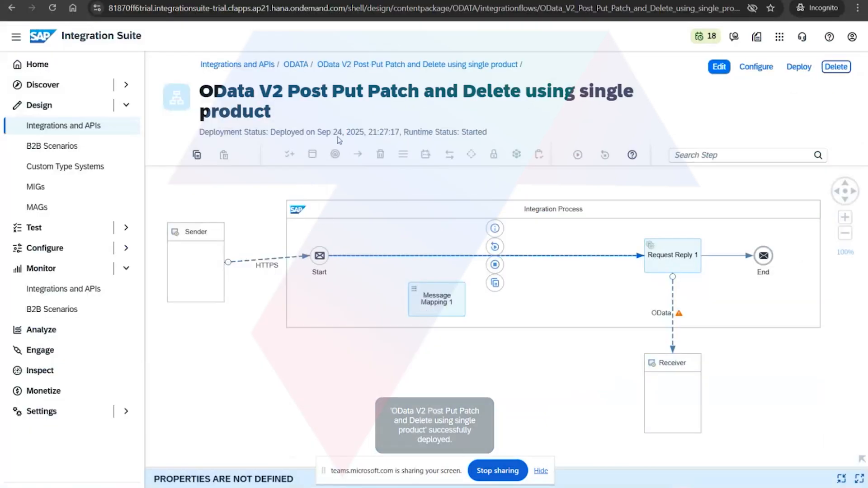
{"action": "left_click", "coordinate": [295, 70]}
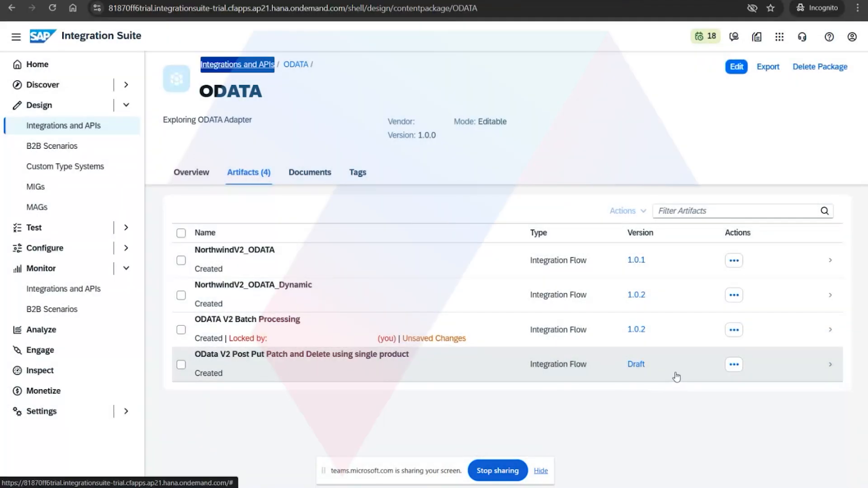
{"action": "left_click", "coordinate": [637, 364]}
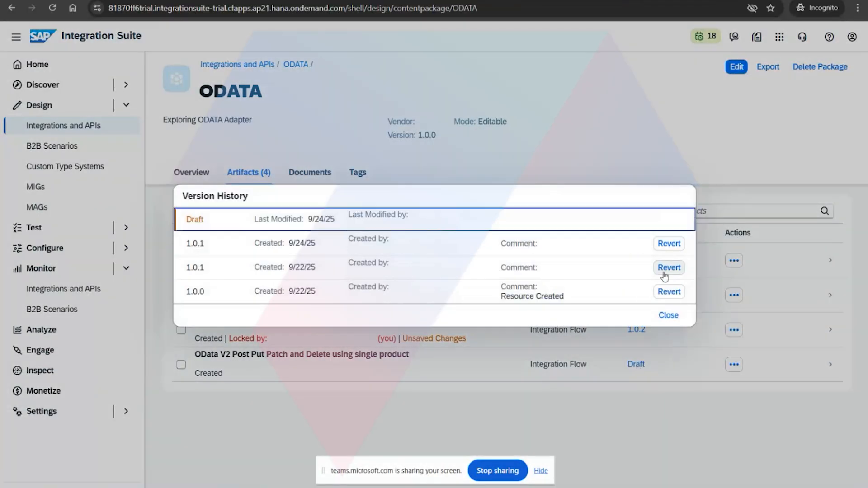
{"action": "left_click", "coordinate": [668, 268]}
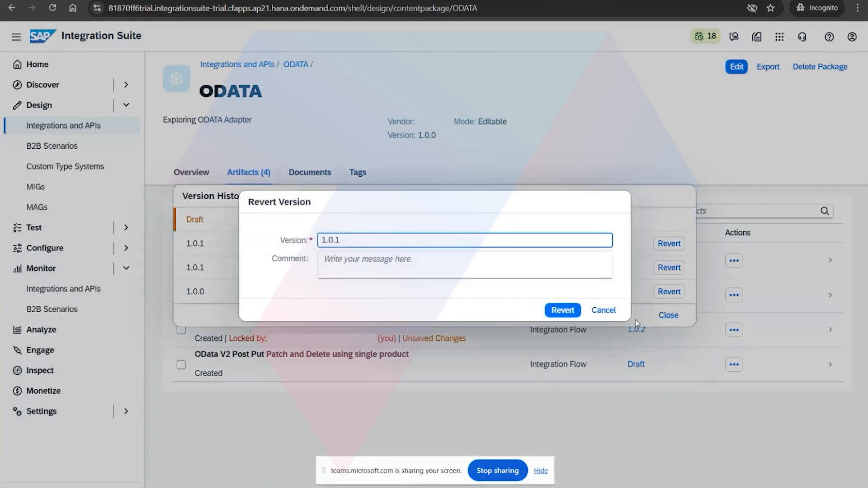
{"action": "left_click", "coordinate": [571, 311]}
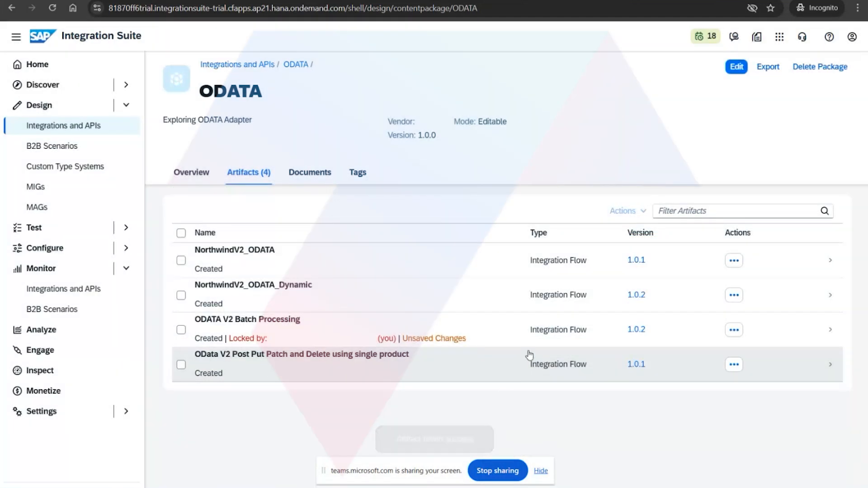
{"action": "left_click", "coordinate": [519, 380]}
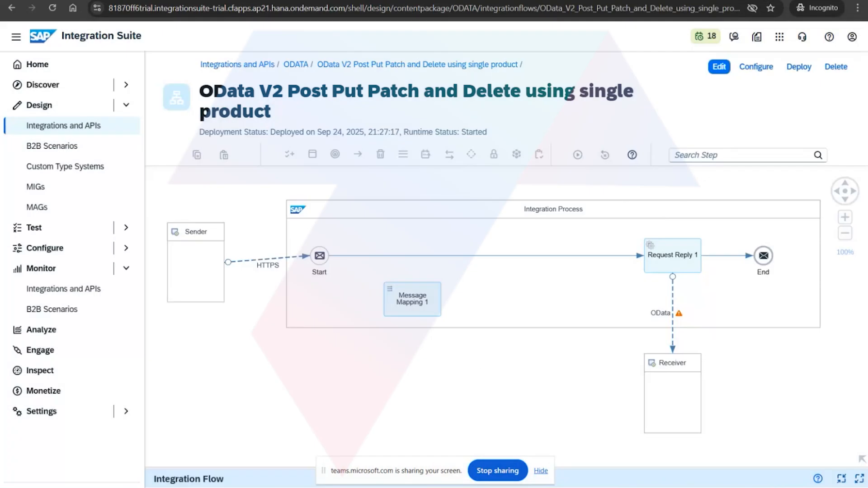
Step: Switch to Postman and resend the POST request to the integration flow
{"action": "left_click", "coordinate": [371, 434]}
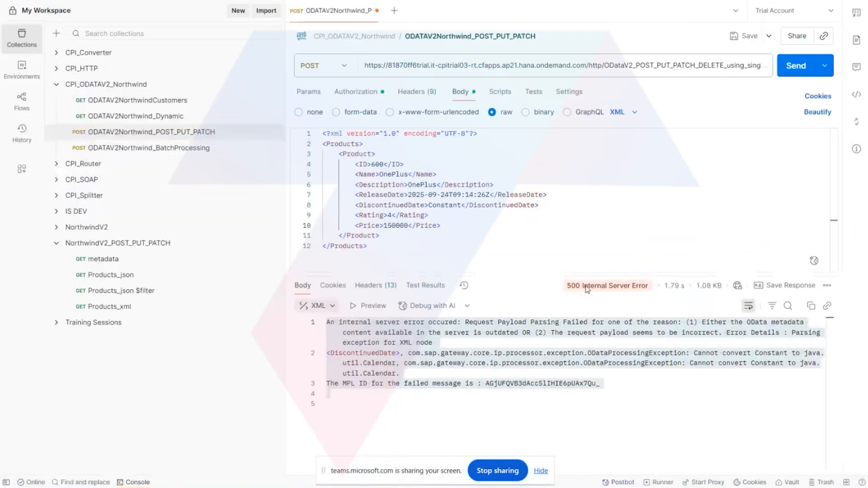
{"action": "left_click", "coordinate": [796, 65]}
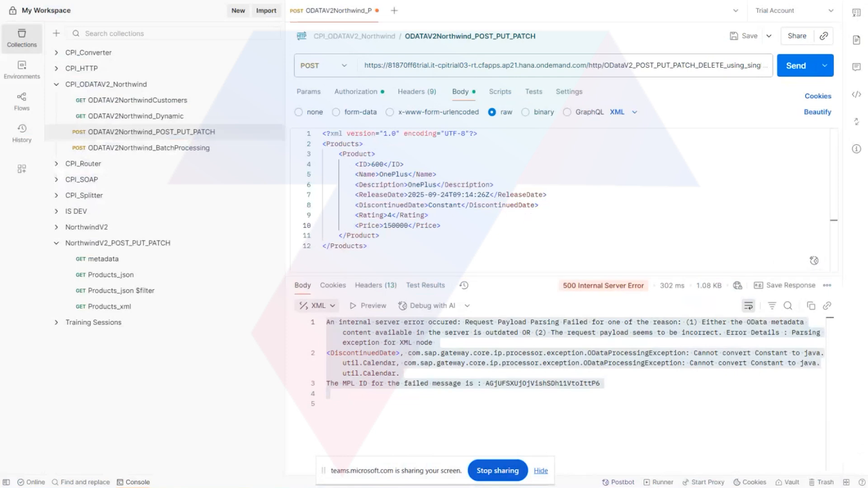
Step: Switch to Integration Suite and set the deployed OData V2 Post Put Patch and Delete flow's log level to Trace
{"action": "mouse_move", "coordinate": [312, 479]}
{"action": "left_click", "coordinate": [256, 445]}
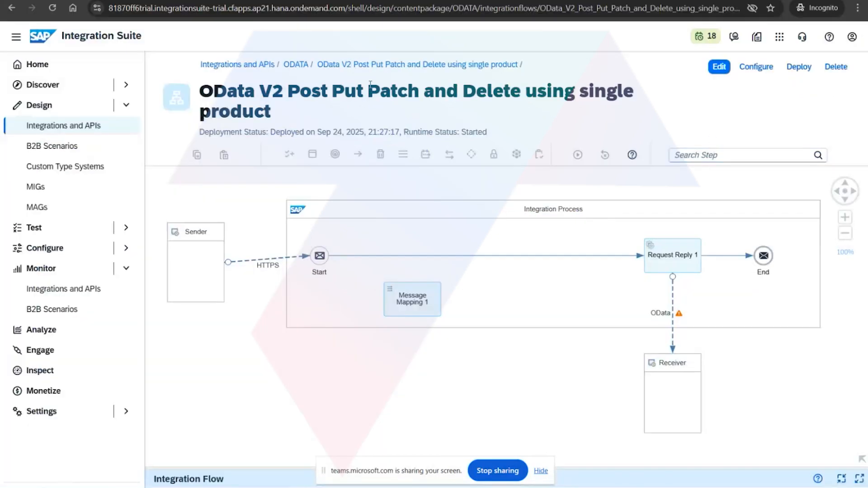
{"action": "key", "text": "ctrl+Tab"}
{"action": "scroll", "coordinate": [483, 377], "scroll_direction": "down", "scroll_amount": 3}
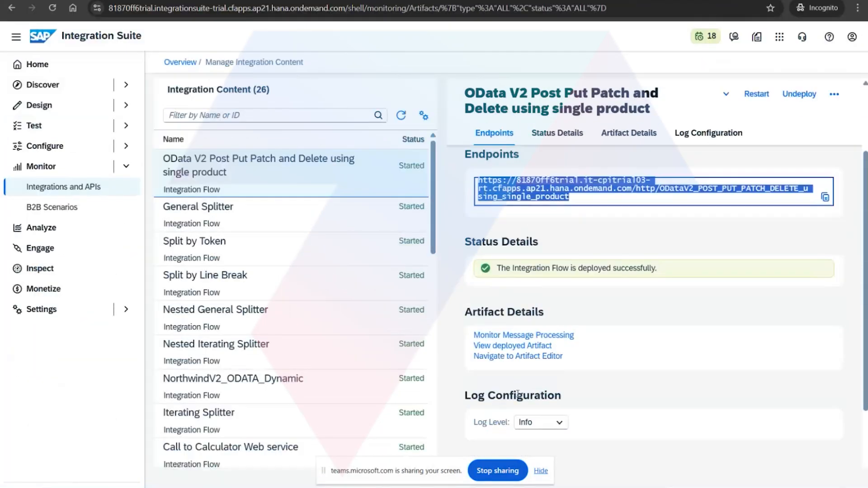
{"action": "left_click", "coordinate": [535, 432]}
{"action": "left_click", "coordinate": [537, 428]}
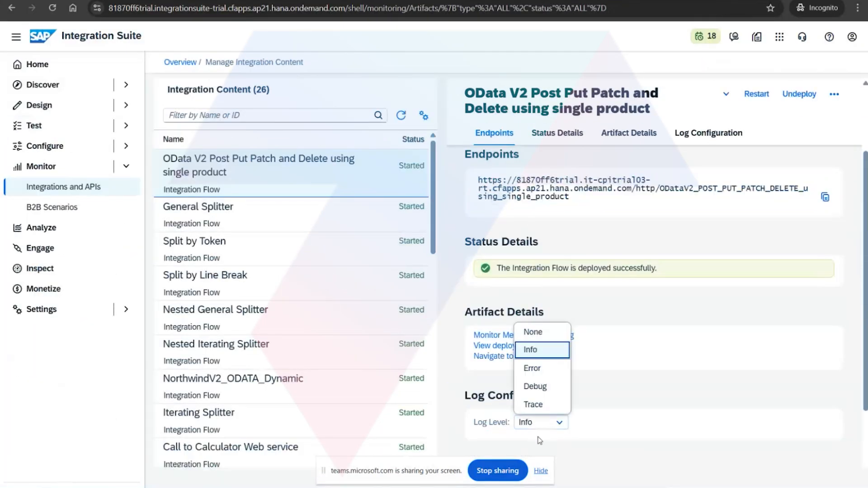
{"action": "left_click", "coordinate": [533, 405]}
{"action": "left_click", "coordinate": [492, 290]}
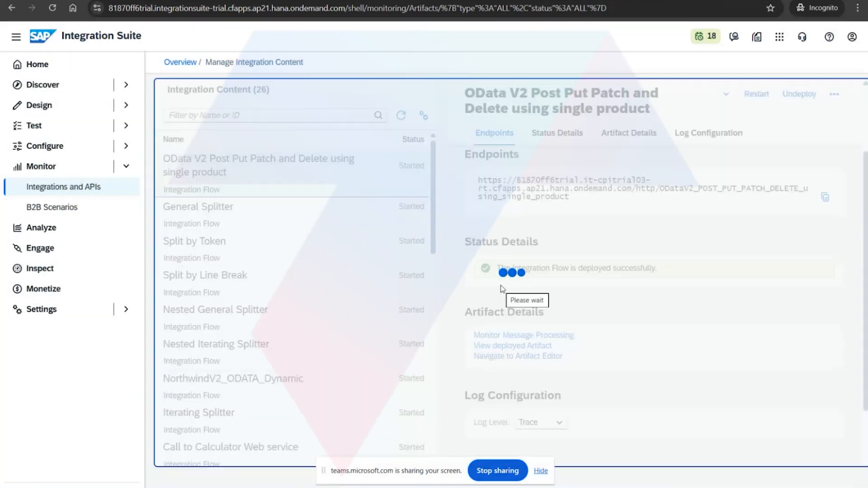
Step: Return to Postman and send the unchanged POST request twice to generate trace data
{"action": "mouse_move", "coordinate": [323, 478]}
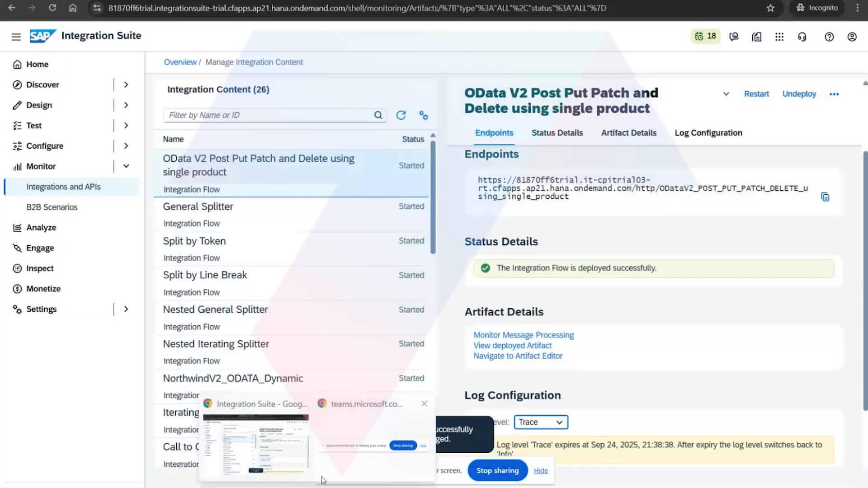
{"action": "left_click", "coordinate": [384, 483]}
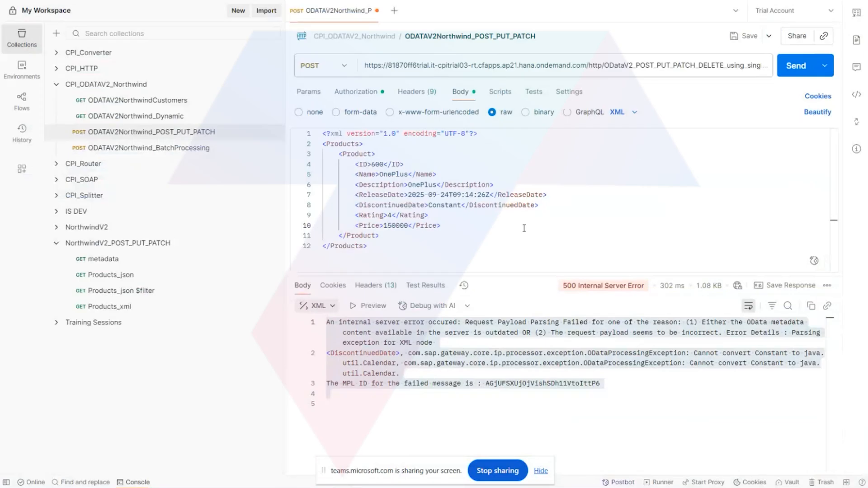
{"action": "left_click", "coordinate": [795, 71]}
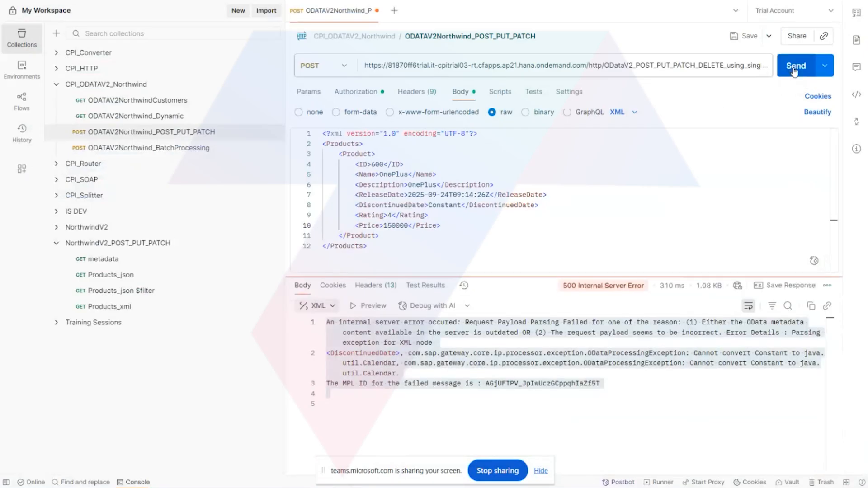
{"action": "left_click", "coordinate": [794, 68]}
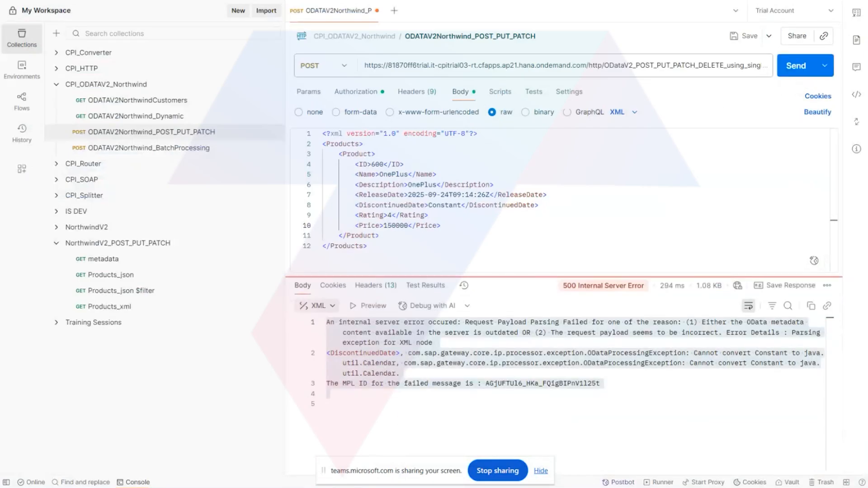
Step: Switch to Integration Suite and open Monitor Message Processing for the deployed single-product flow
{"action": "mouse_move", "coordinate": [325, 479]}
{"action": "left_click", "coordinate": [285, 437]}
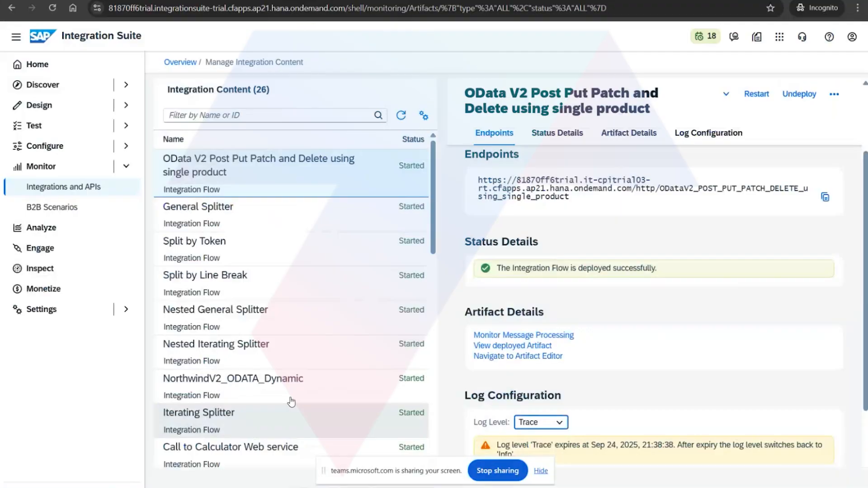
{"action": "left_click", "coordinate": [509, 335]}
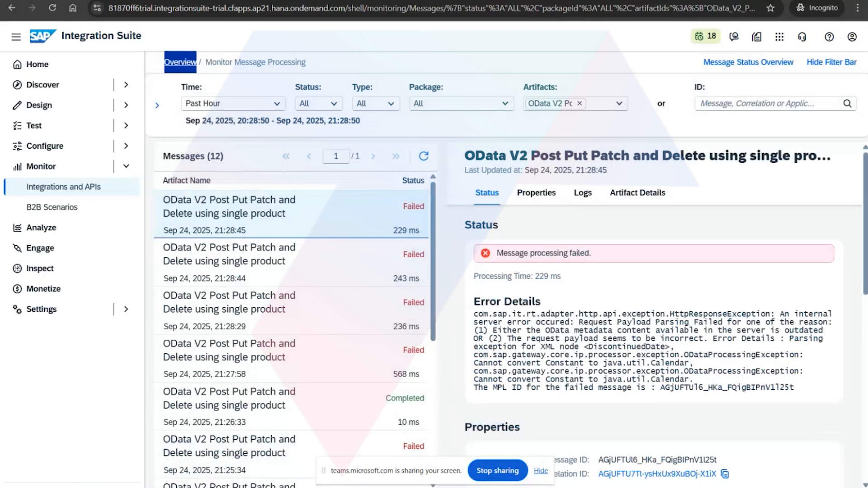
Step: In Postman, remove the DiscontinuedDate element from the XML request body and resend the POST request
{"action": "key", "text": "alt+Tab"}
{"action": "left_click_drag", "start_coordinate": [561, 207], "coordinate": [346, 206]}
{"action": "key", "text": "BackSpace"}
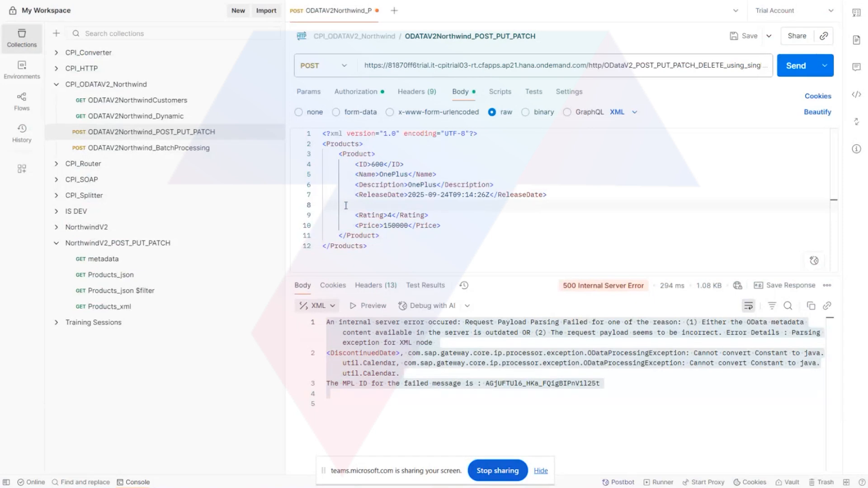
{"action": "key", "text": "BackSpace"}
{"action": "left_click", "coordinate": [794, 69]}
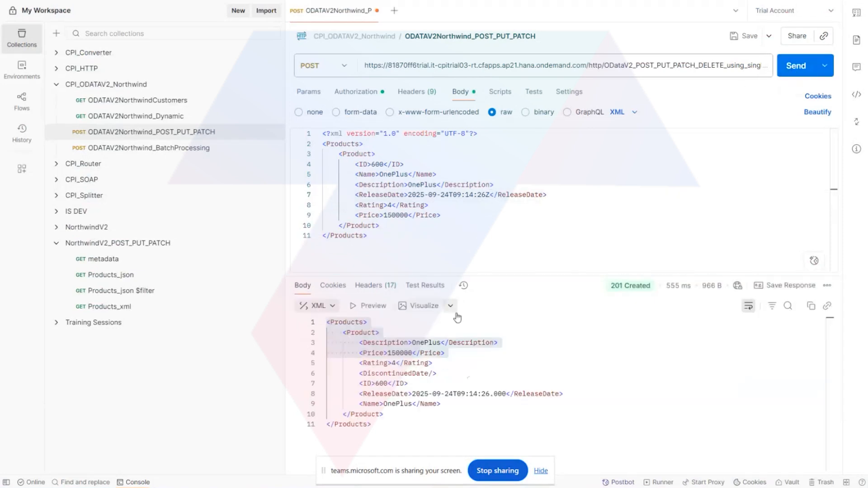
Step: Switch to Integration Suite and examine the failed message's error details about the OData metadata, the request payload and the DiscontinuedDate node
{"action": "mouse_move", "coordinate": [290, 486]}
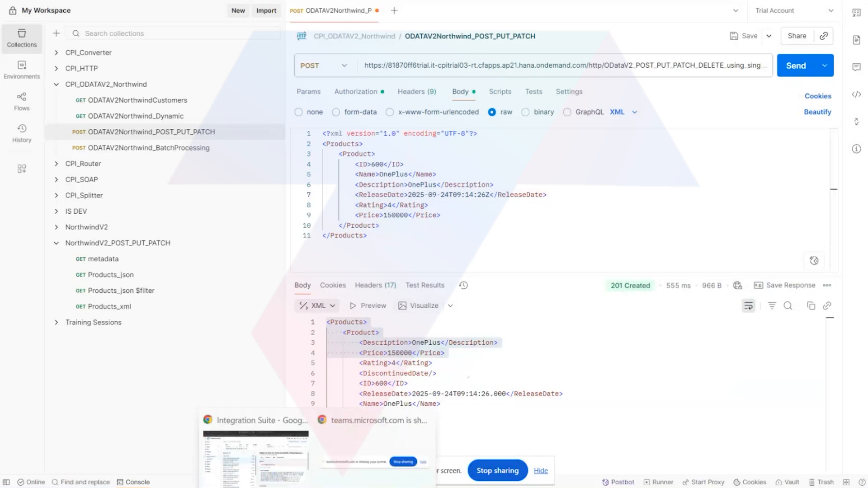
{"action": "left_click", "coordinate": [263, 454]}
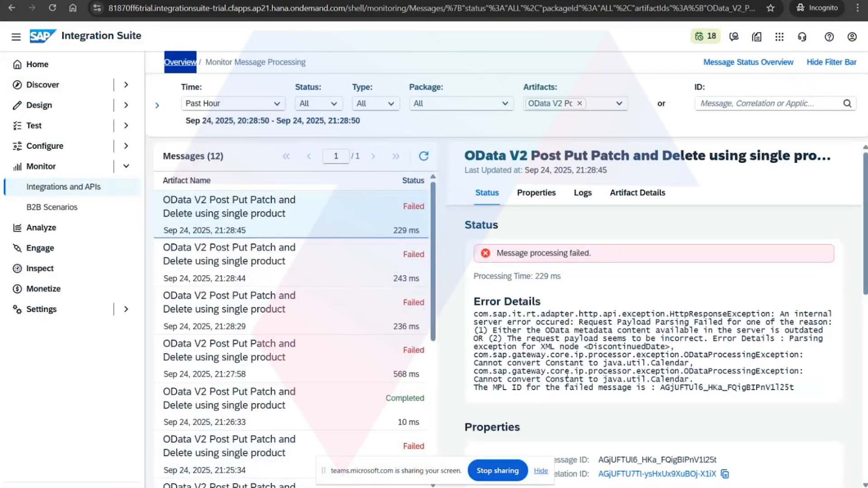
{"action": "left_click_drag", "start_coordinate": [556, 330], "coordinate": [819, 331]}
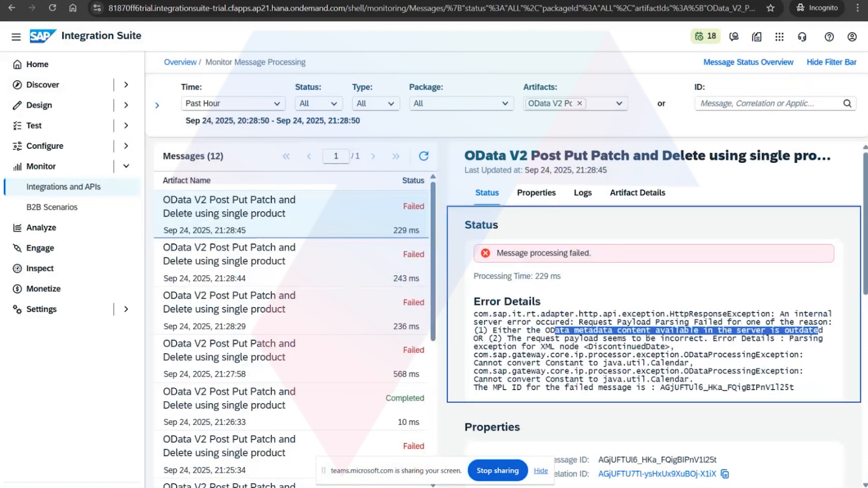
{"action": "left_click_drag", "start_coordinate": [709, 339], "coordinate": [679, 347]}
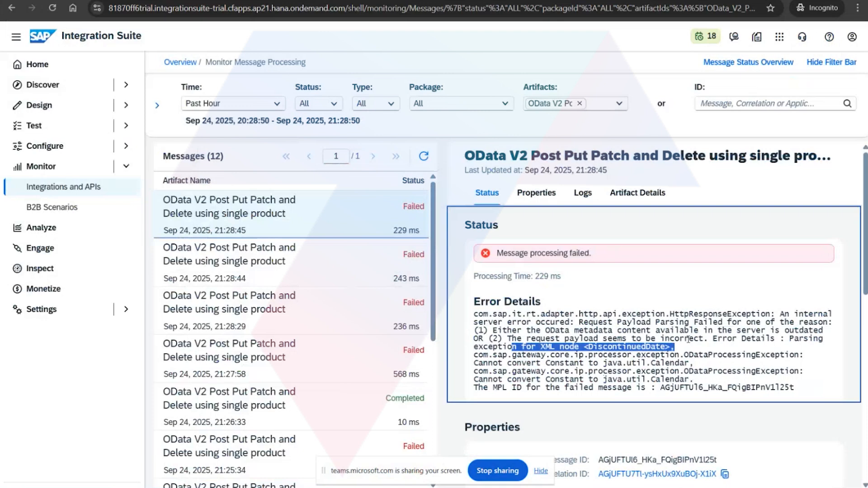
{"action": "left_click_drag", "start_coordinate": [689, 339], "coordinate": [647, 339]}
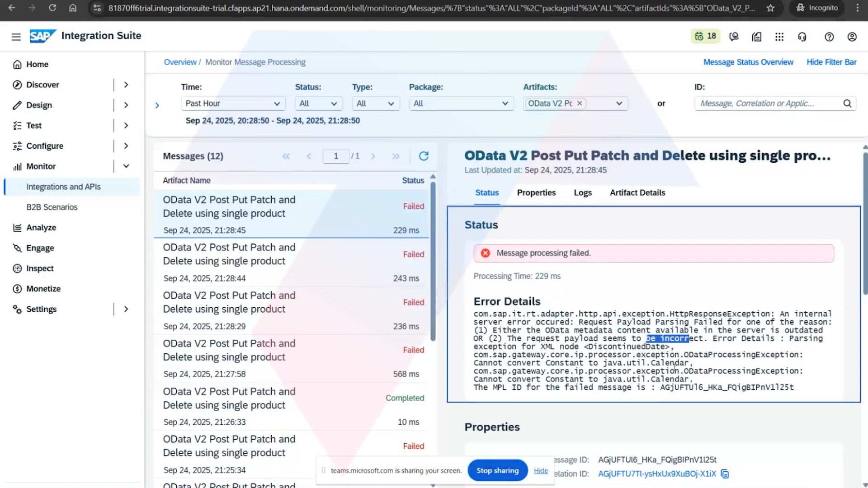
Step: Reload the message list and open the trace run of the newest message
{"action": "left_click", "coordinate": [423, 156]}
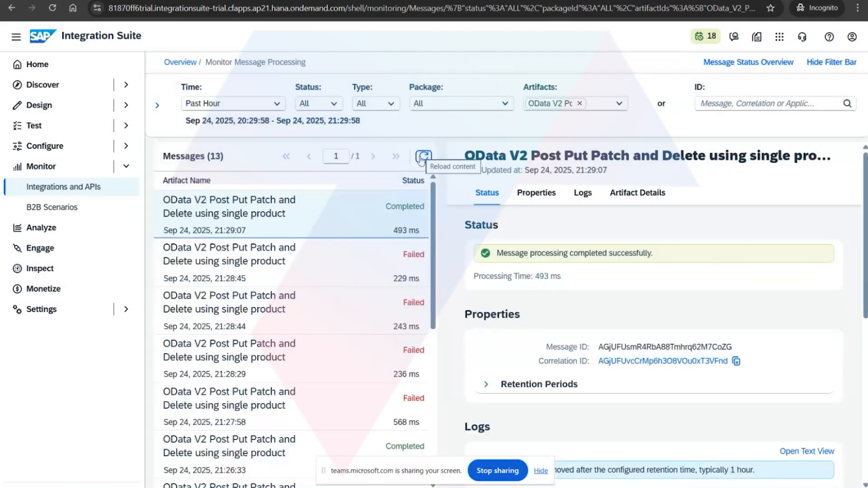
{"action": "scroll", "coordinate": [678, 397], "scroll_direction": "down", "scroll_amount": 3}
{"action": "double_click", "coordinate": [607, 394]}
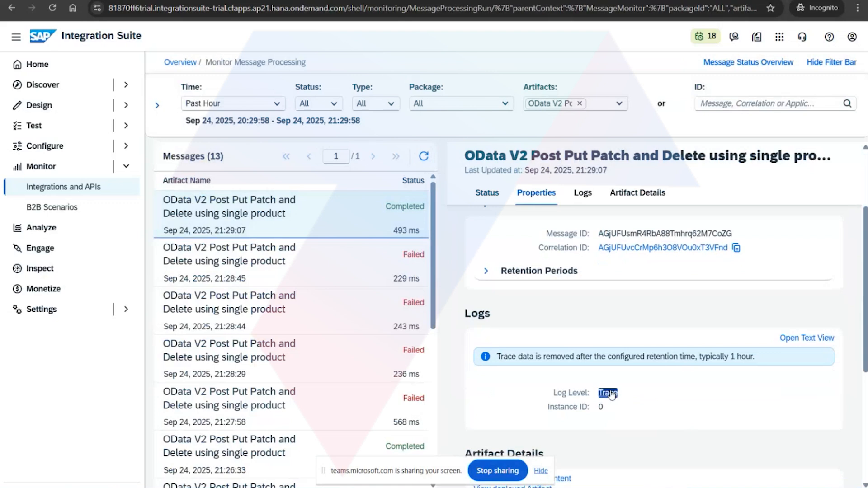
{"action": "left_click", "coordinate": [608, 394]}
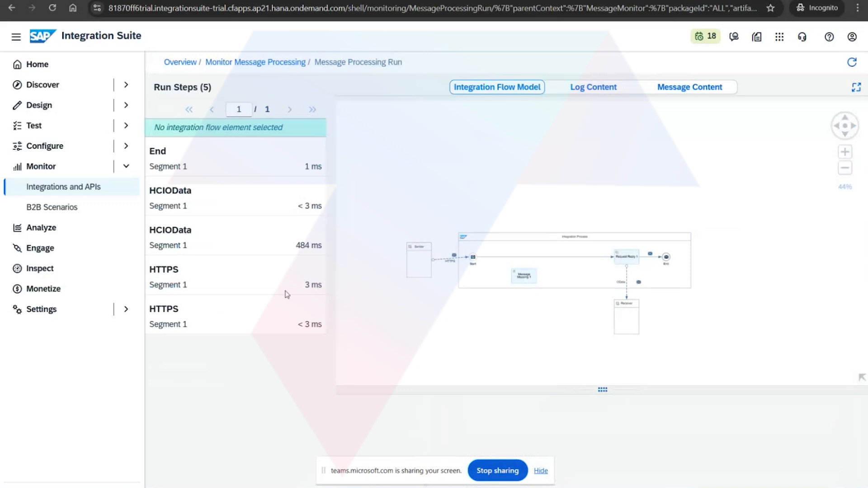
Step: Inspect the HCIOData run steps, viewing the log content and message content of process step 4, and return to Postman
{"action": "left_click", "coordinate": [209, 246]}
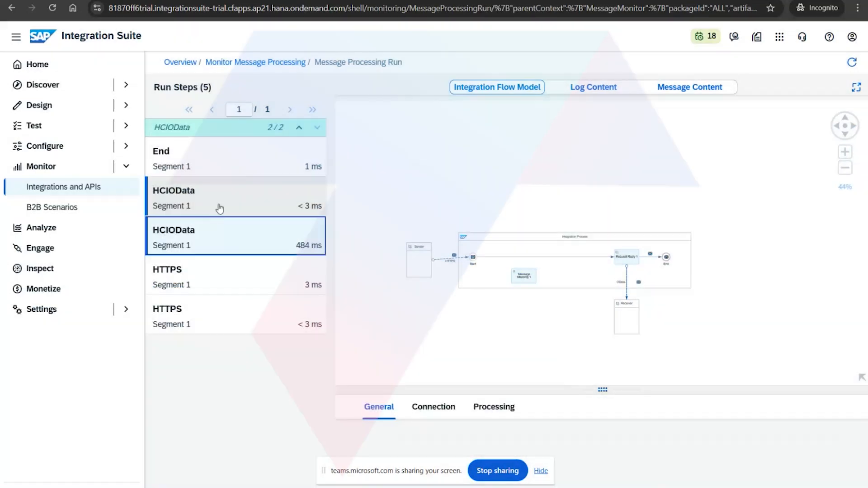
{"action": "left_click", "coordinate": [217, 207]}
{"action": "left_click", "coordinate": [613, 95]}
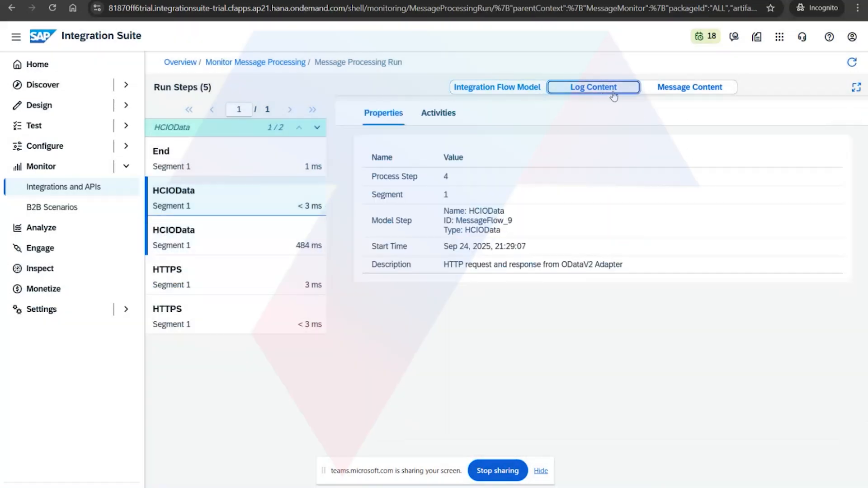
{"action": "left_click", "coordinate": [651, 90]}
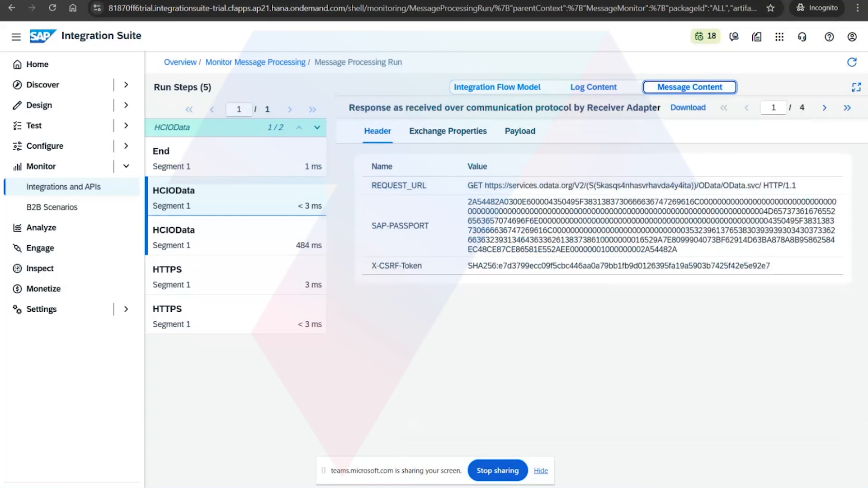
{"action": "left_click", "coordinate": [367, 487]}
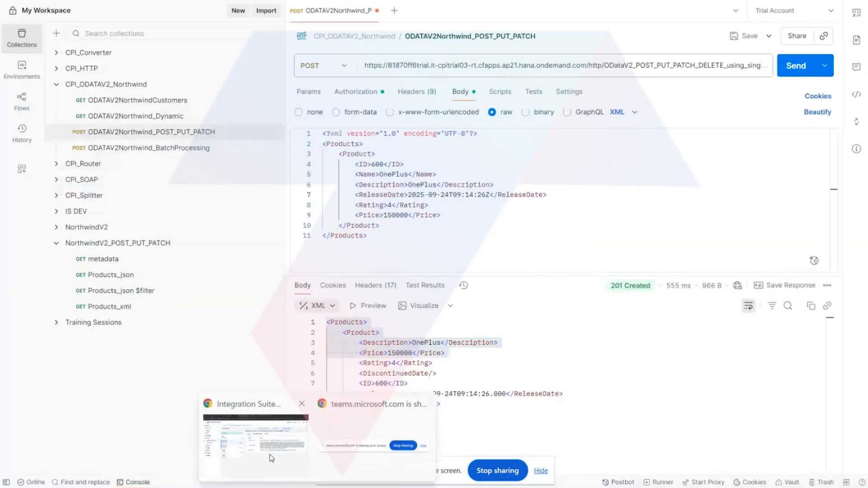
Step: Switch to Integration Suite and review the HCIOData step's second and third protocol messages, examining the headers, including the REQUEST_URL of the third
{"action": "left_click", "coordinate": [271, 441]}
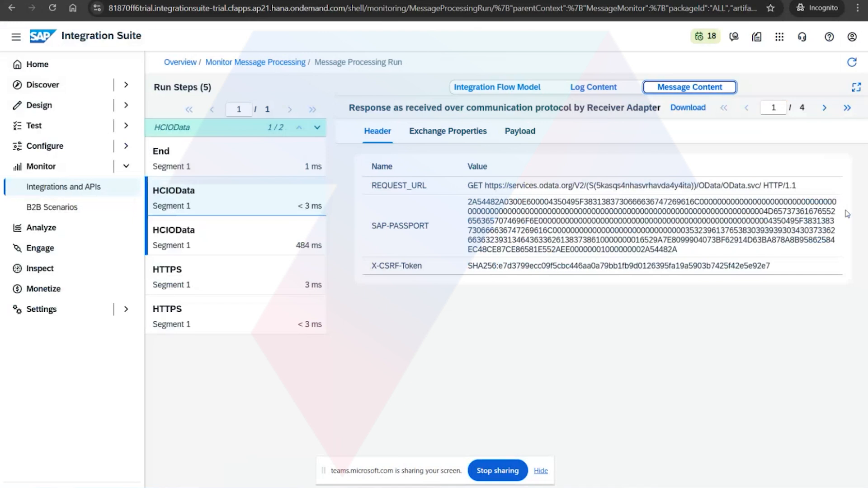
{"action": "left_click", "coordinate": [825, 108]}
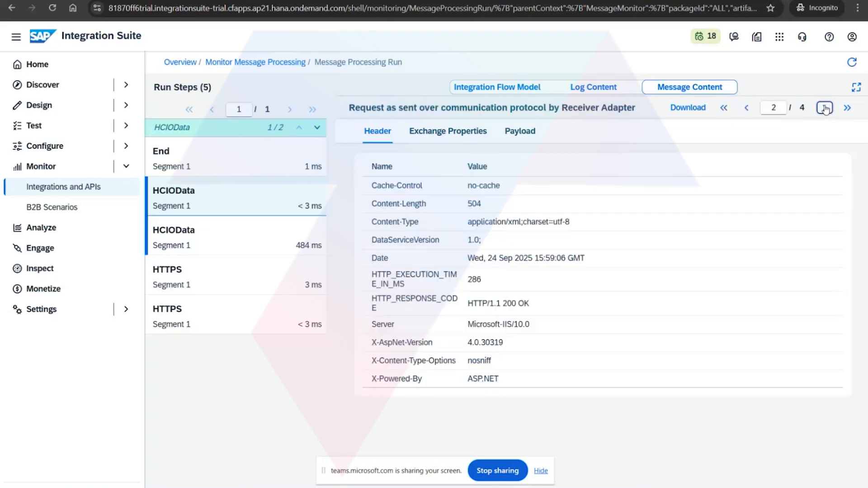
{"action": "left_click", "coordinate": [448, 132]}
{"action": "left_click", "coordinate": [378, 131]}
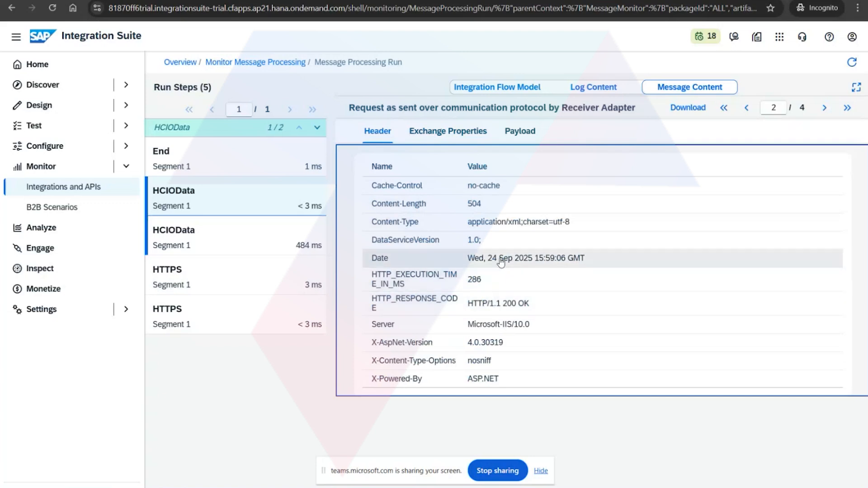
{"action": "left_click", "coordinate": [825, 108]}
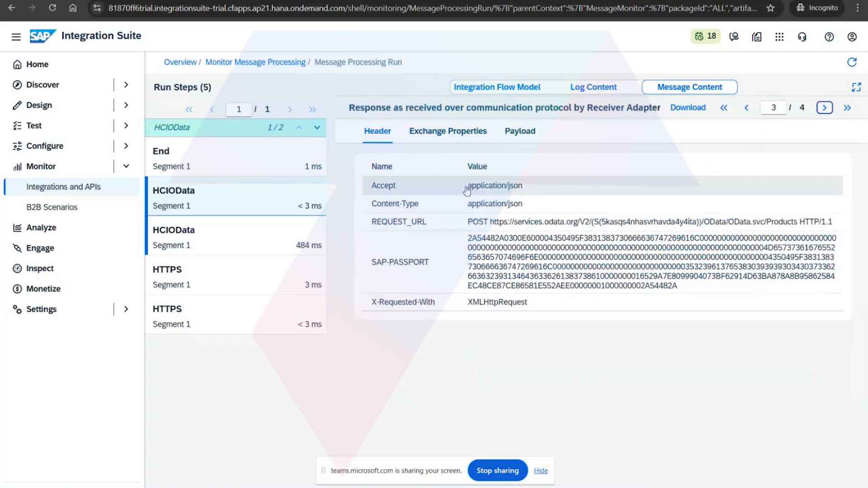
{"action": "mouse_move", "coordinate": [468, 221]}
{"action": "left_mouse_down"}
{"action": "mouse_move", "coordinate": [769, 244]}
{"action": "mouse_move", "coordinate": [836, 226]}
{"action": "left_mouse_up"}
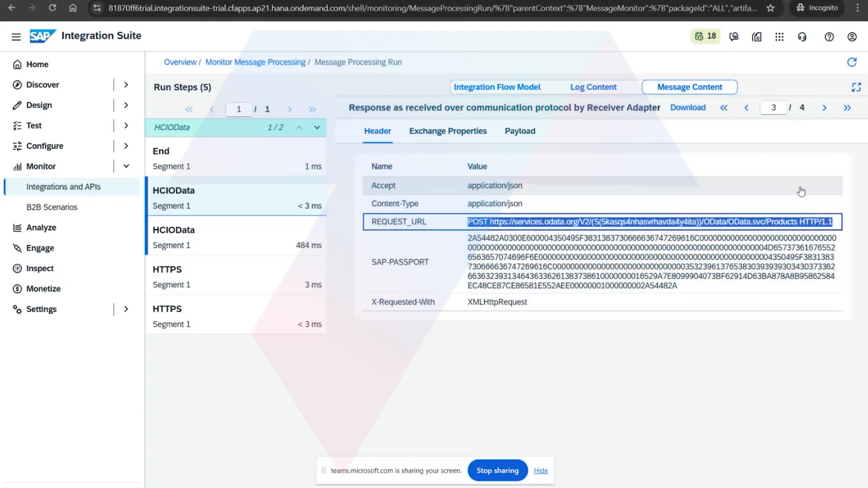
Step: Move on to the fourth protocol message and examine its Content-Type header
{"action": "left_click", "coordinate": [831, 108]}
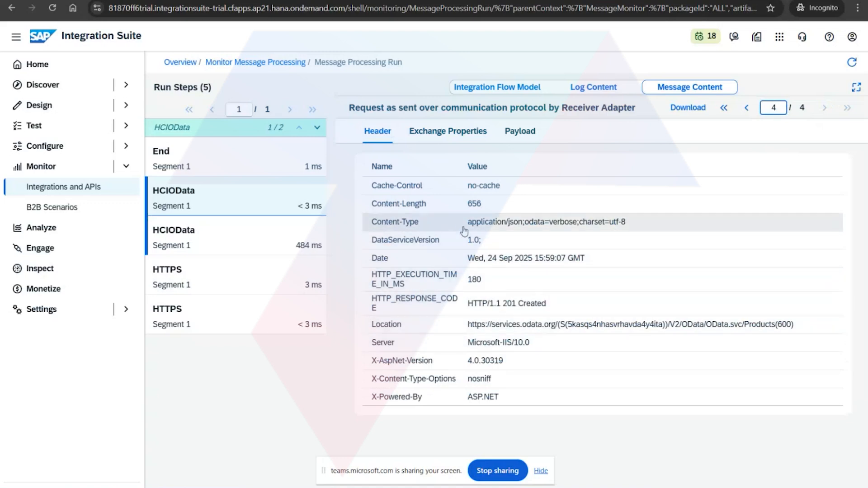
{"action": "left_click_drag", "start_coordinate": [467, 221], "coordinate": [526, 224]}
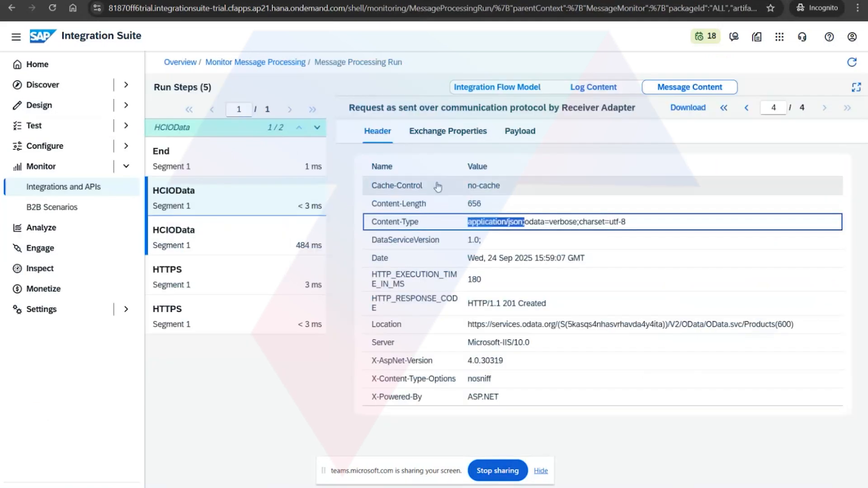
{"action": "left_click", "coordinate": [479, 229]}
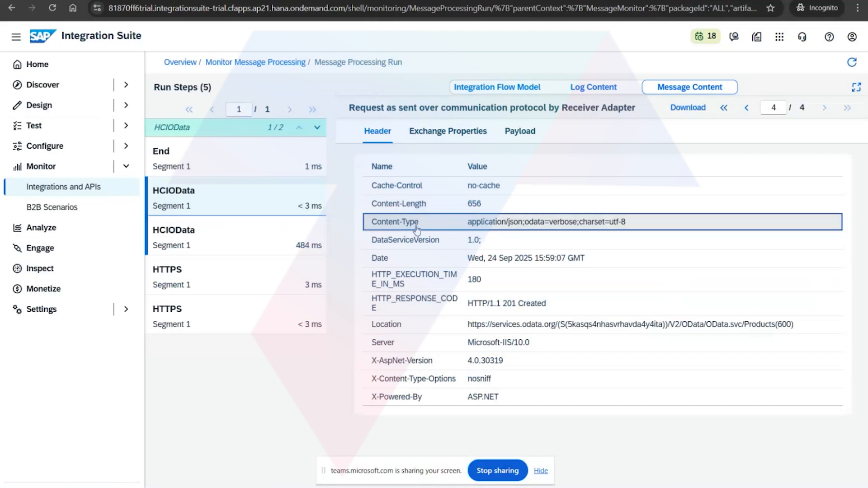
{"action": "left_click_drag", "start_coordinate": [419, 223], "coordinate": [372, 224]}
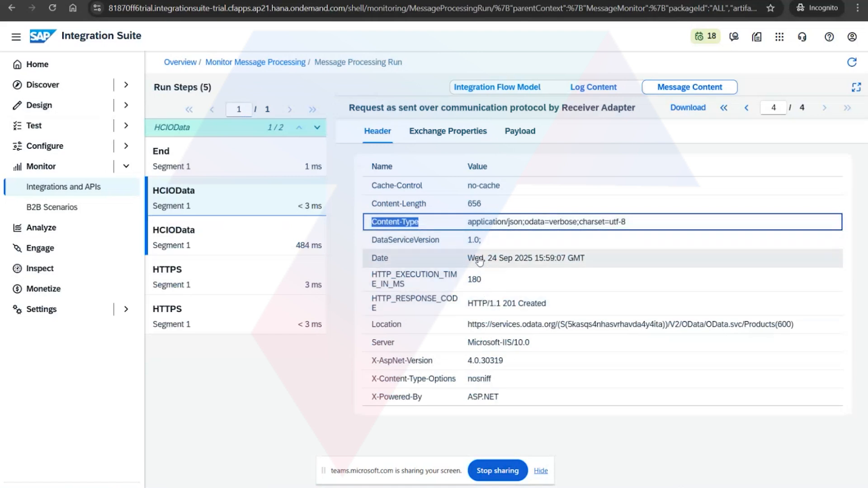
Step: Check the response in Postman, then return to Integration Suite and view the fourth message's exchange properties and payload
{"action": "left_click", "coordinate": [402, 487]}
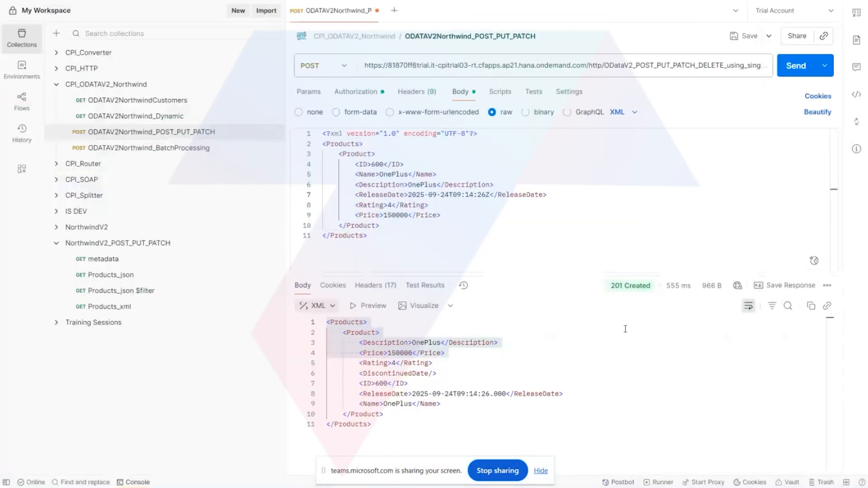
{"action": "mouse_move", "coordinate": [290, 486]}
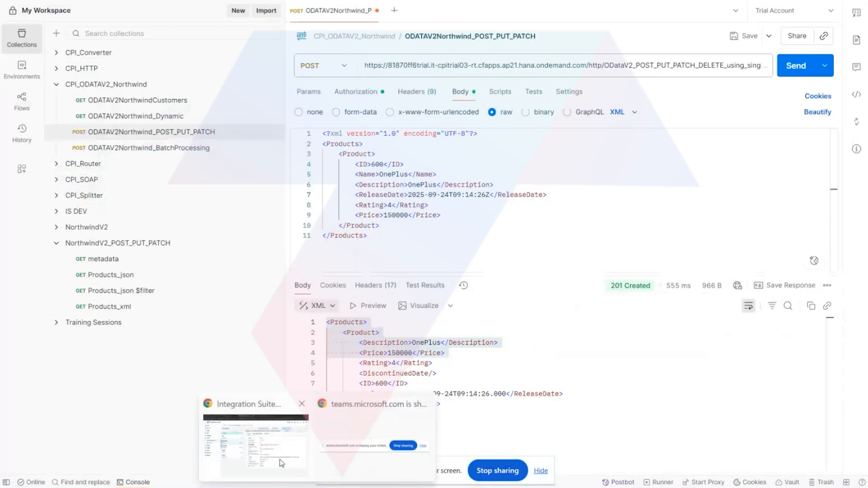
{"action": "left_click", "coordinate": [271, 454]}
{"action": "left_click", "coordinate": [435, 135]}
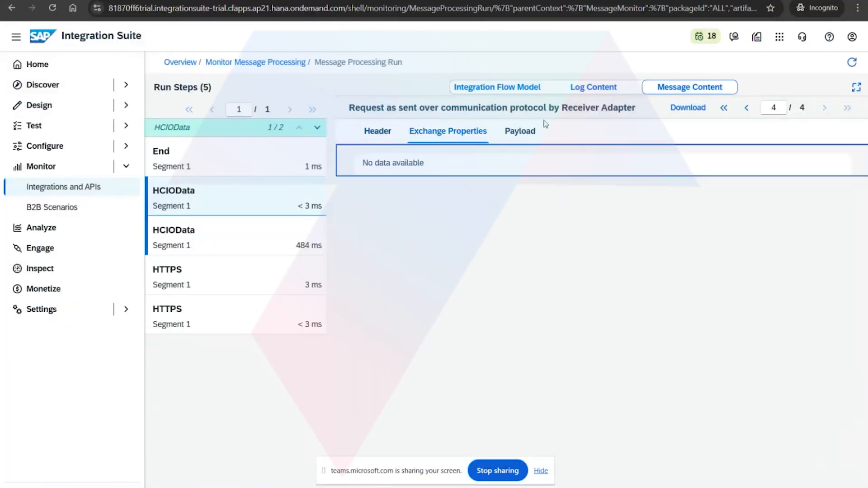
{"action": "left_click", "coordinate": [532, 131]}
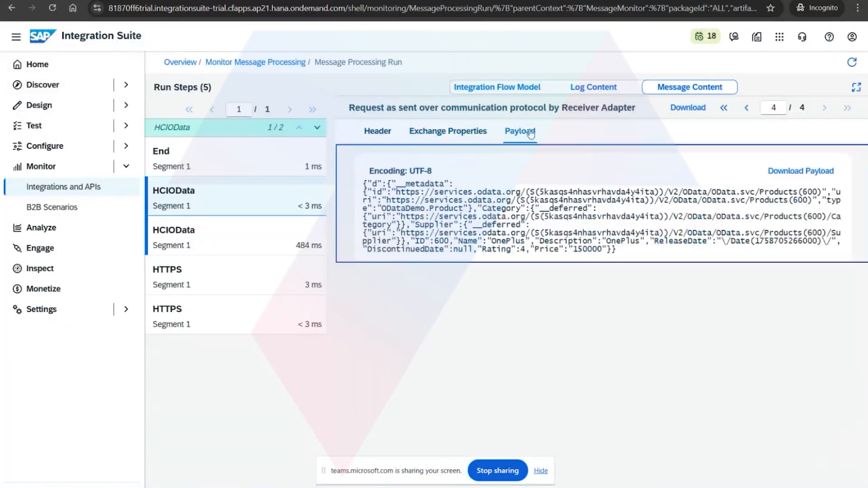
Step: Return to the message list, read the error details of the failed 21:28:45 message and open its trace run
{"action": "left_click", "coordinate": [287, 63]}
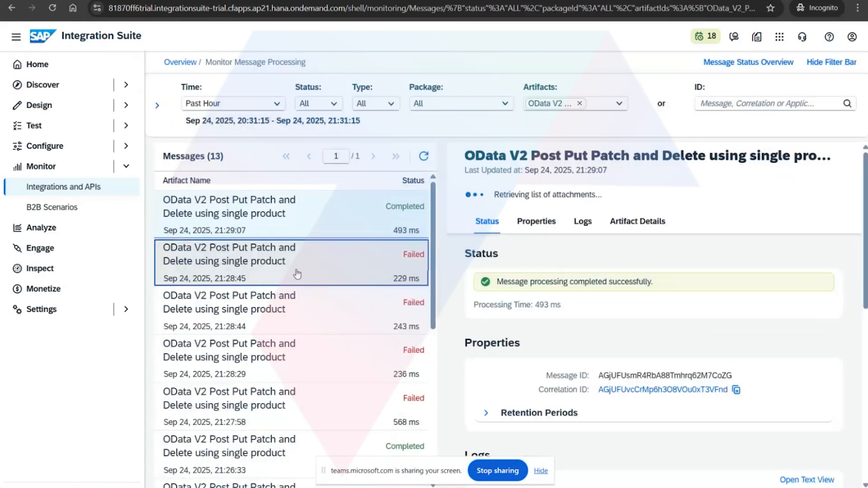
{"action": "scroll", "coordinate": [590, 329], "scroll_direction": "down", "scroll_amount": 4}
{"action": "scroll", "coordinate": [628, 343], "scroll_direction": "up", "scroll_amount": 3}
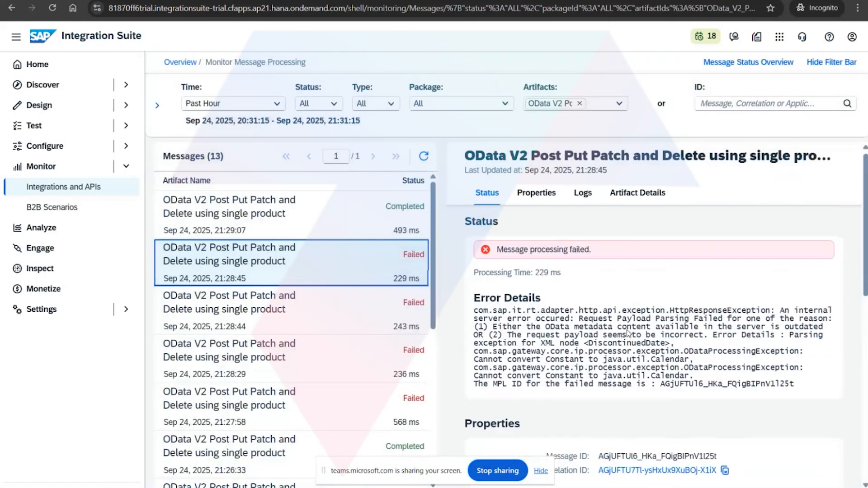
{"action": "scroll", "coordinate": [624, 322], "scroll_direction": "down", "scroll_amount": 1}
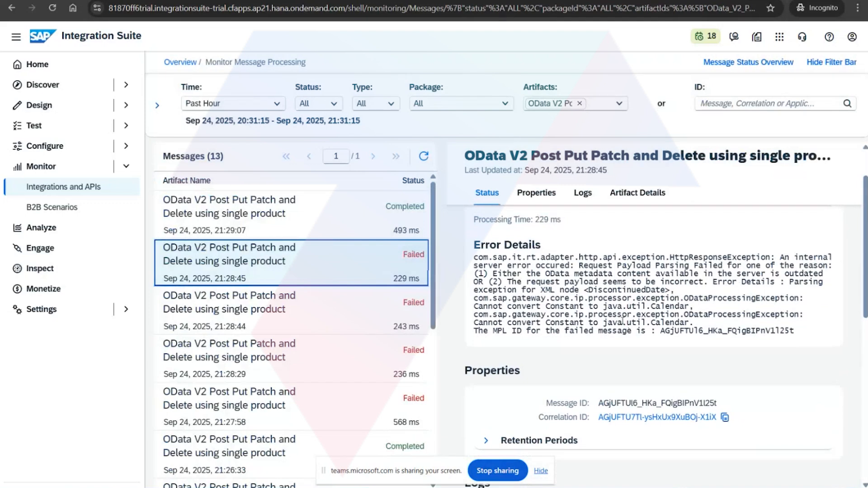
{"action": "scroll", "coordinate": [619, 317], "scroll_direction": "down", "scroll_amount": 5}
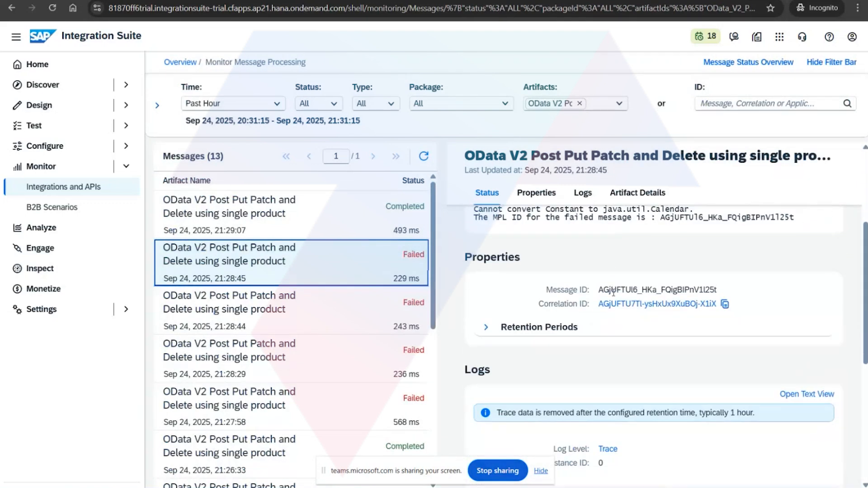
{"action": "left_click", "coordinate": [608, 335]}
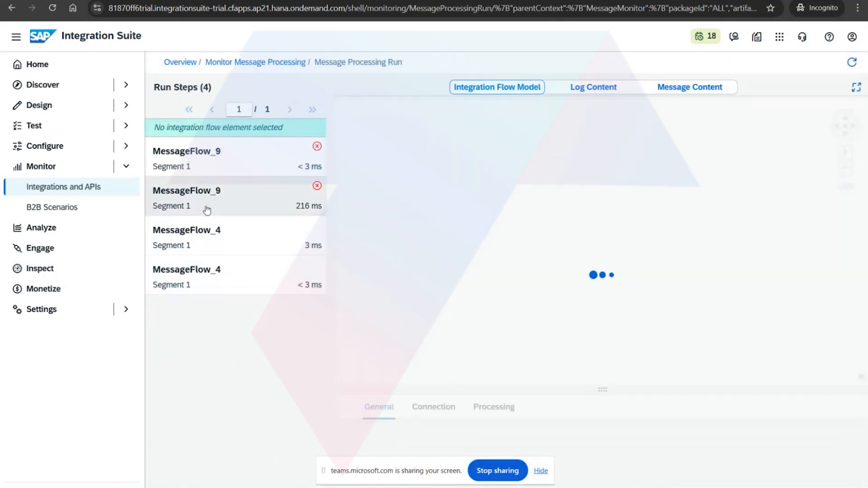
Step: Inspect the failed run's 216 ms HCIOData step through its log content, payload, exchange properties, headers and integration flow model
{"action": "left_click", "coordinate": [207, 210]}
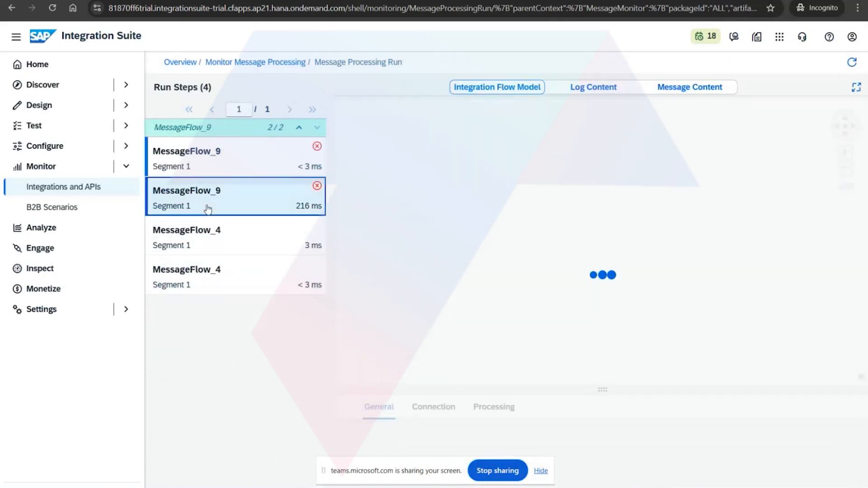
{"action": "left_click", "coordinate": [603, 91]}
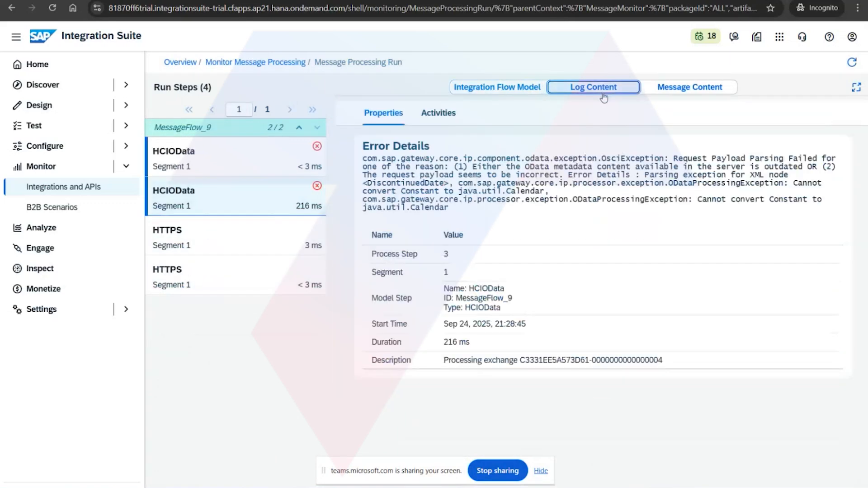
{"action": "left_click", "coordinate": [673, 91]}
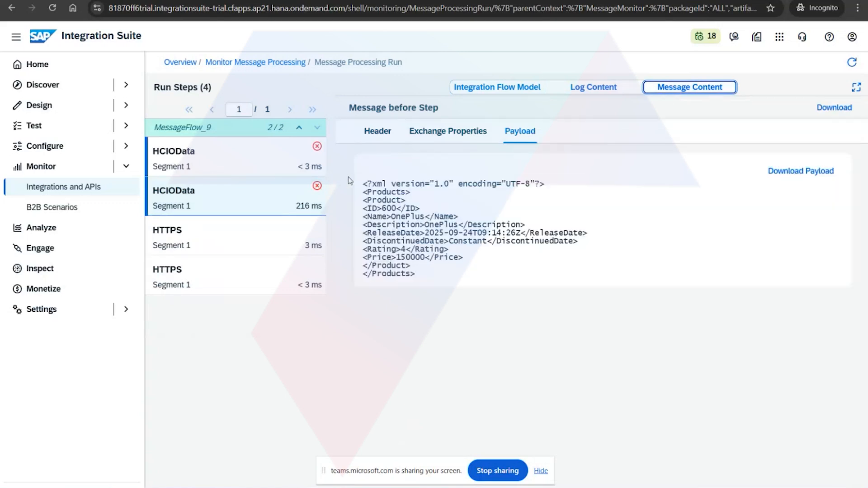
{"action": "left_click", "coordinate": [429, 141]}
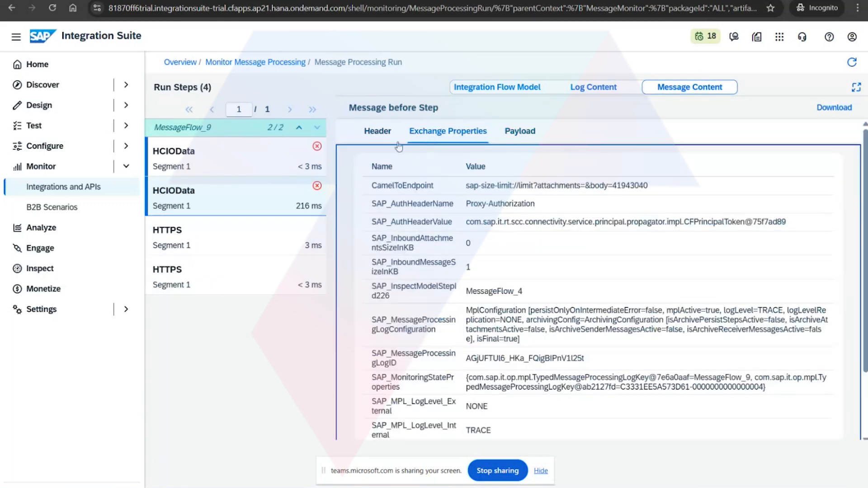
{"action": "left_click", "coordinate": [378, 132]}
{"action": "left_click", "coordinate": [593, 87]}
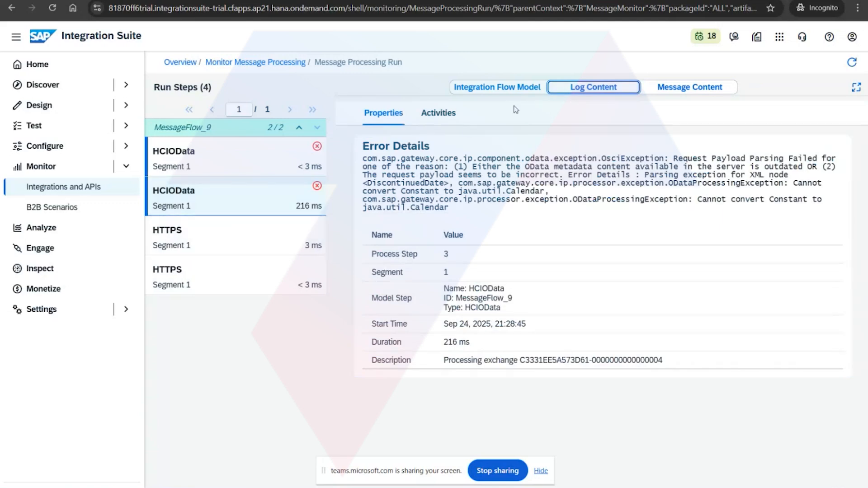
{"action": "left_click", "coordinate": [535, 89]}
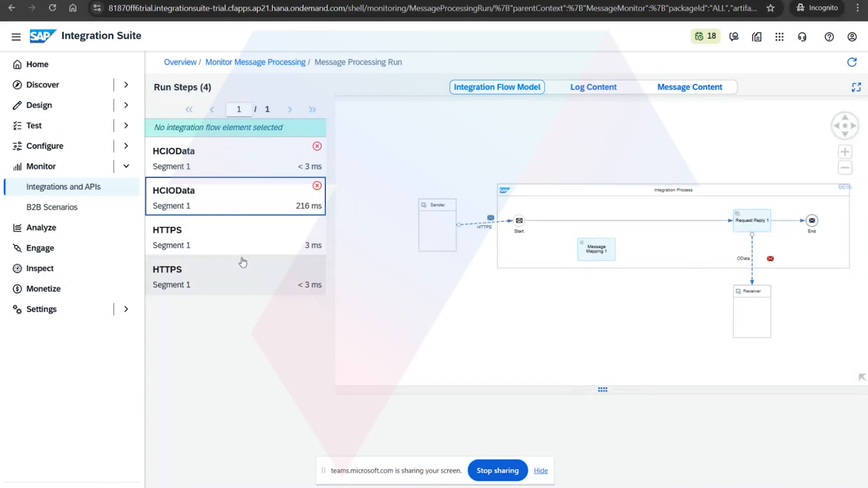
Step: Reselect the 216 ms HCIOData step and review its error log, payload, exchange properties and headers again
{"action": "left_click", "coordinate": [604, 91]}
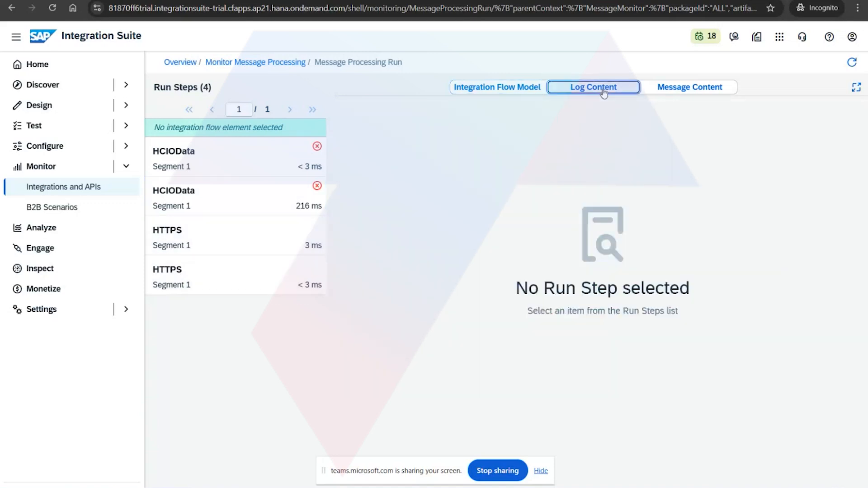
{"action": "left_click", "coordinate": [690, 87]}
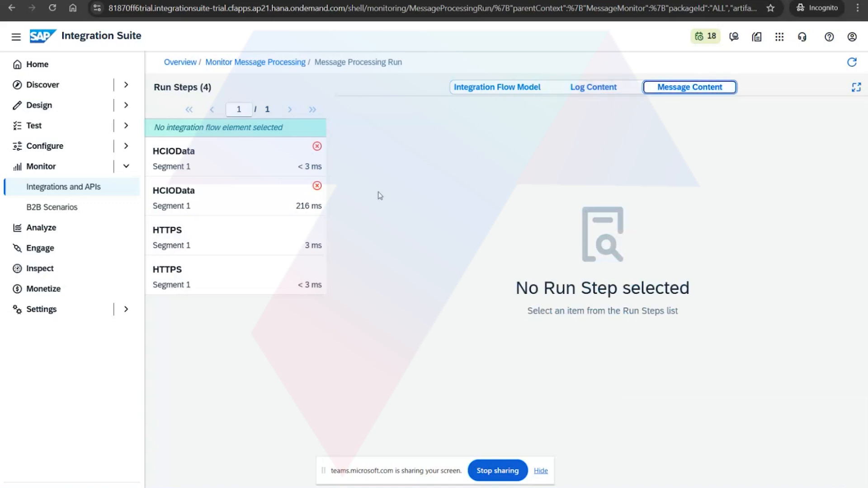
{"action": "left_click", "coordinate": [591, 89]}
{"action": "left_click", "coordinate": [240, 208]}
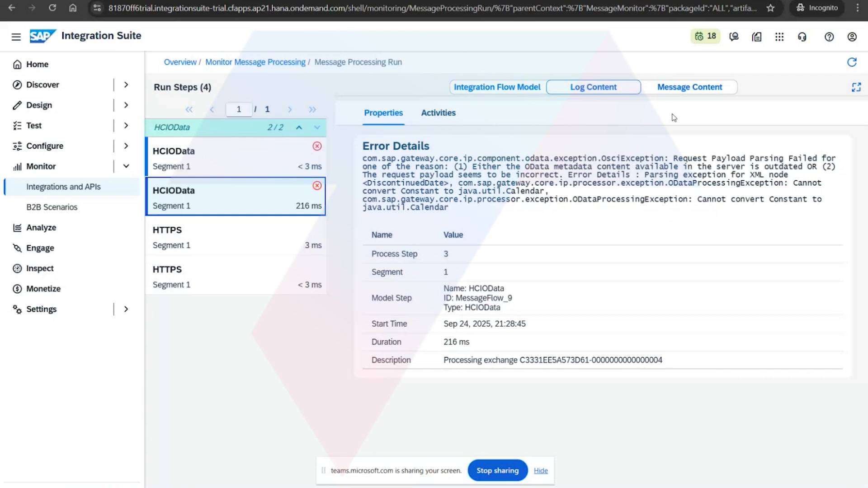
{"action": "left_click", "coordinate": [679, 90]}
{"action": "left_click", "coordinate": [516, 144]}
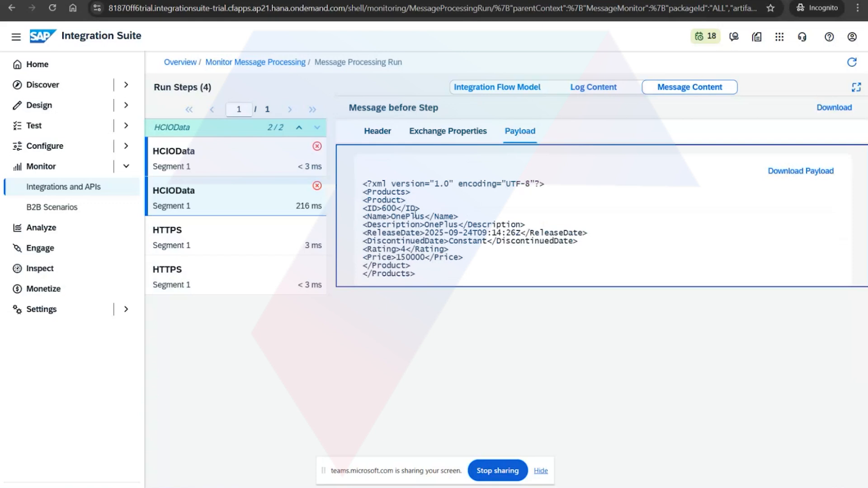
{"action": "left_click", "coordinate": [454, 136]}
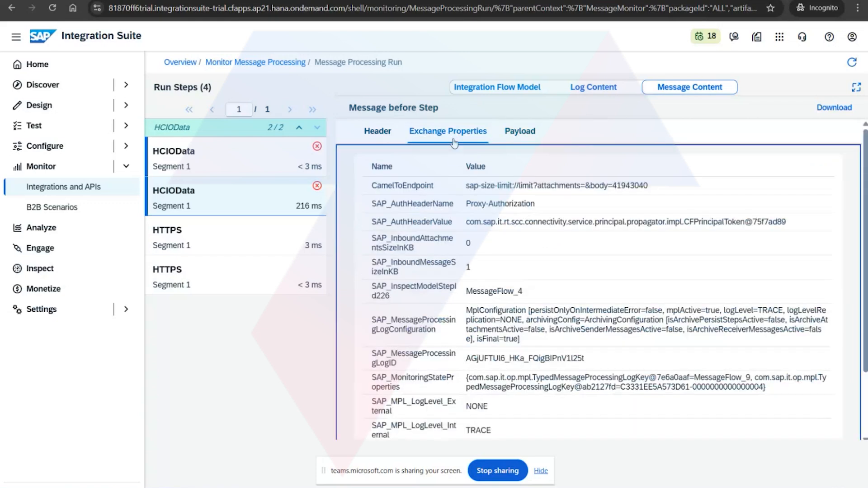
{"action": "scroll", "coordinate": [461, 312], "scroll_direction": "down", "scroll_amount": 5}
{"action": "scroll", "coordinate": [499, 407], "scroll_direction": "up", "scroll_amount": 5}
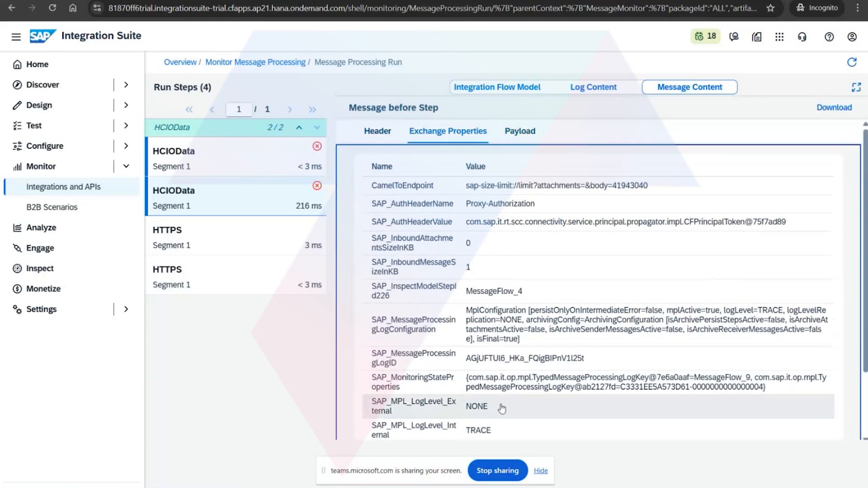
{"action": "left_click", "coordinate": [377, 130]}
Step: Inspect the topmost HCIOData step's first protocol message, examining the REQUEST_URL header, exchange properties and payload
{"action": "left_click", "coordinate": [207, 156]}
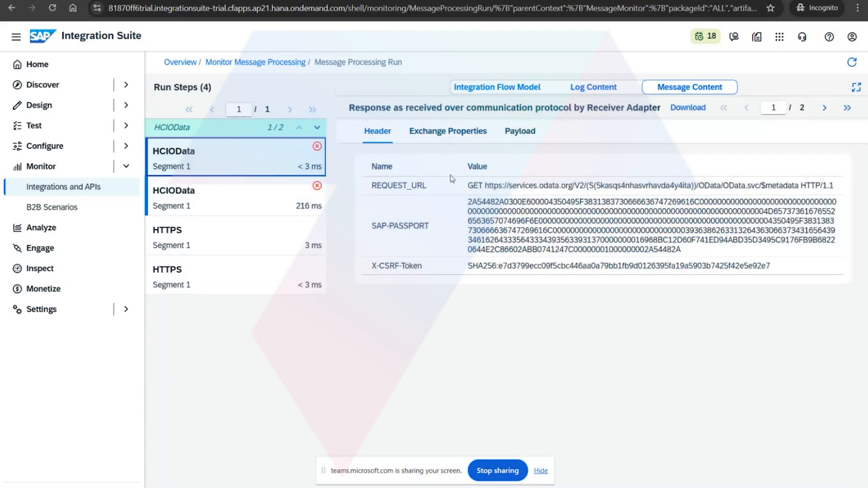
{"action": "left_click_drag", "start_coordinate": [468, 187], "coordinate": [821, 179]}
{"action": "left_click", "coordinate": [831, 186]}
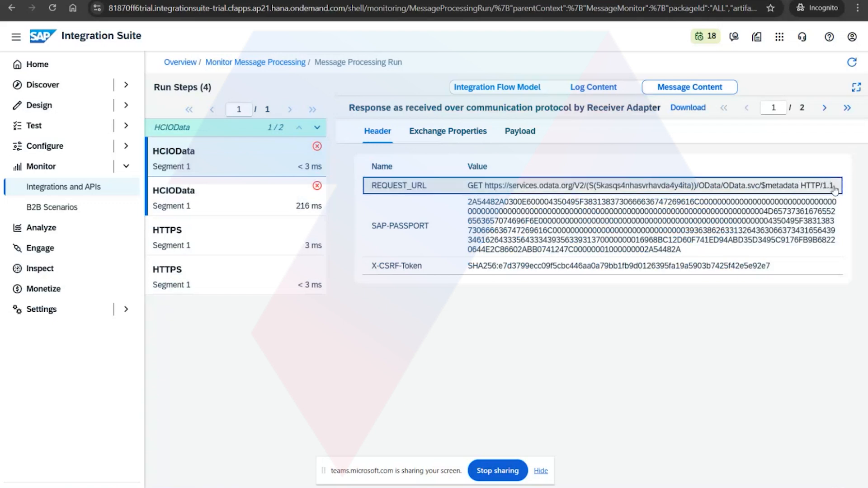
{"action": "left_click", "coordinate": [462, 130]}
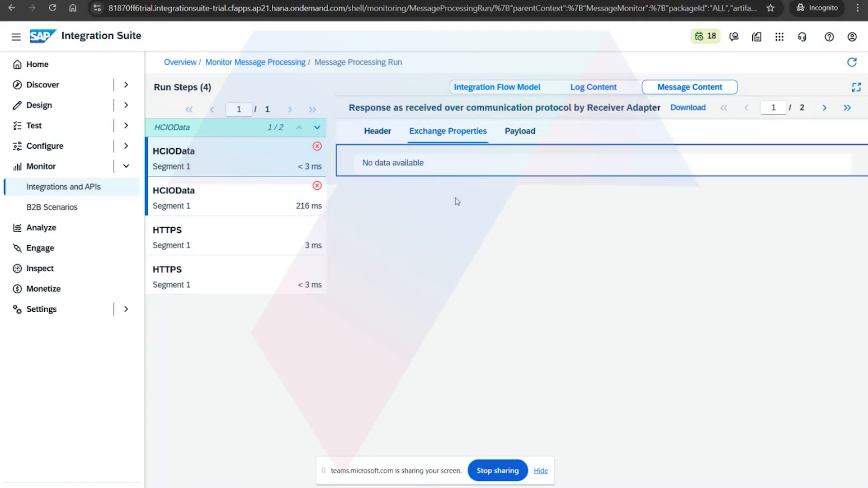
{"action": "left_click", "coordinate": [518, 135]}
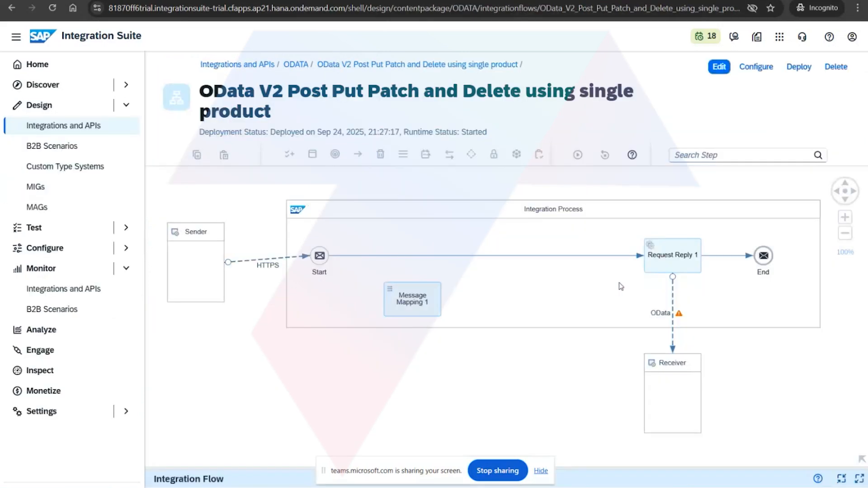
Step: Review the ProductsEntityPOST schema from the integration flow's local references and return to the flow
{"action": "left_click", "coordinate": [588, 475]}
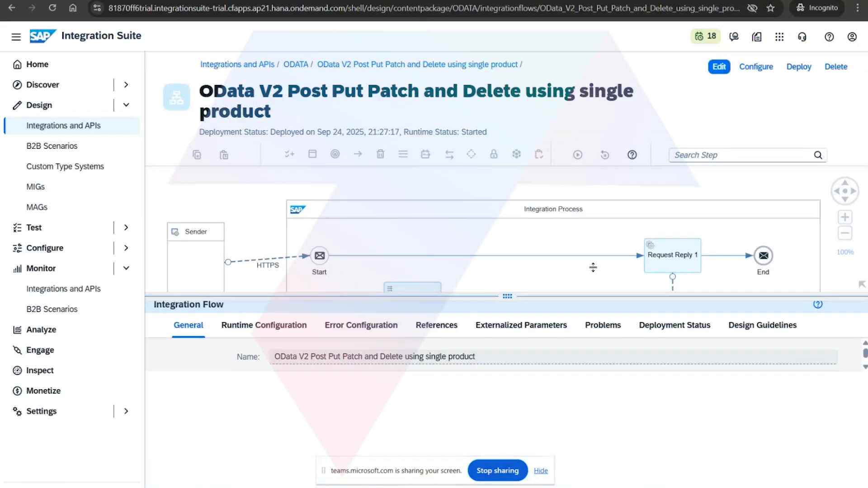
{"action": "left_click", "coordinate": [435, 267]}
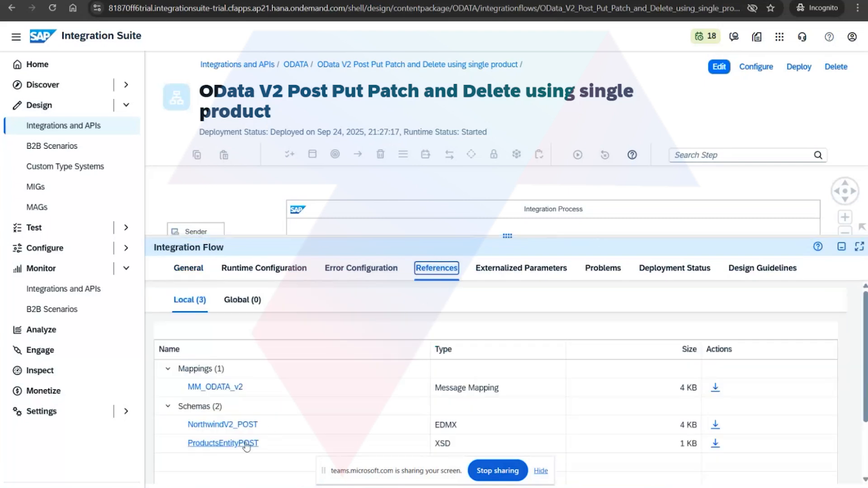
{"action": "left_click", "coordinate": [244, 445]}
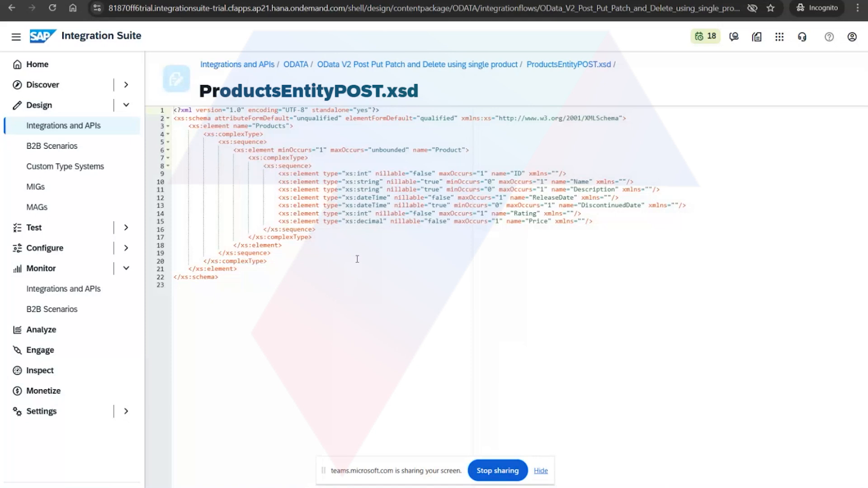
{"action": "left_click", "coordinate": [417, 64]}
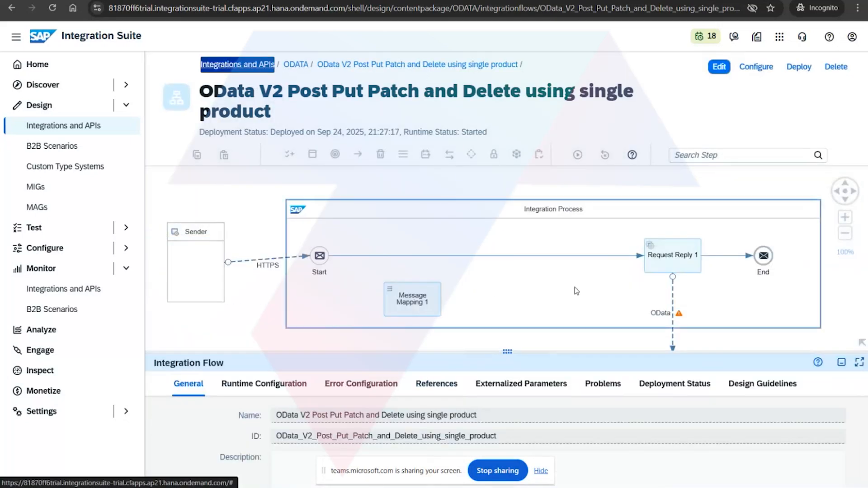
Step: Reopen the ProductsEntityPOST schema from the flow's references, check its DiscontinuedDate element and return to the flow
{"action": "left_click", "coordinate": [502, 336]}
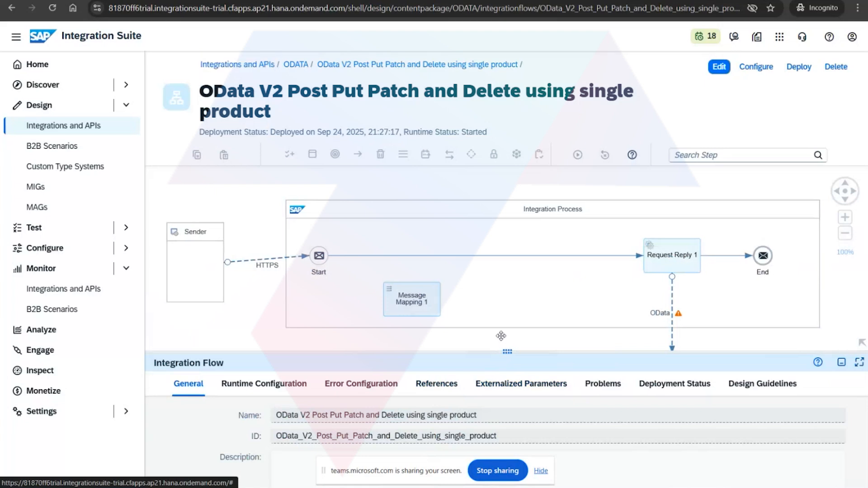
{"action": "left_click", "coordinate": [436, 384]}
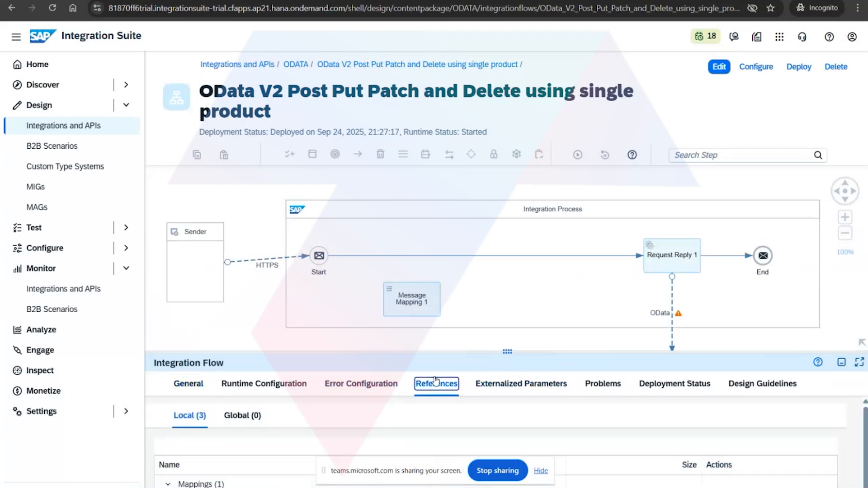
{"action": "left_click_drag", "start_coordinate": [517, 351], "coordinate": [425, 169]}
{"action": "left_click", "coordinate": [216, 376]}
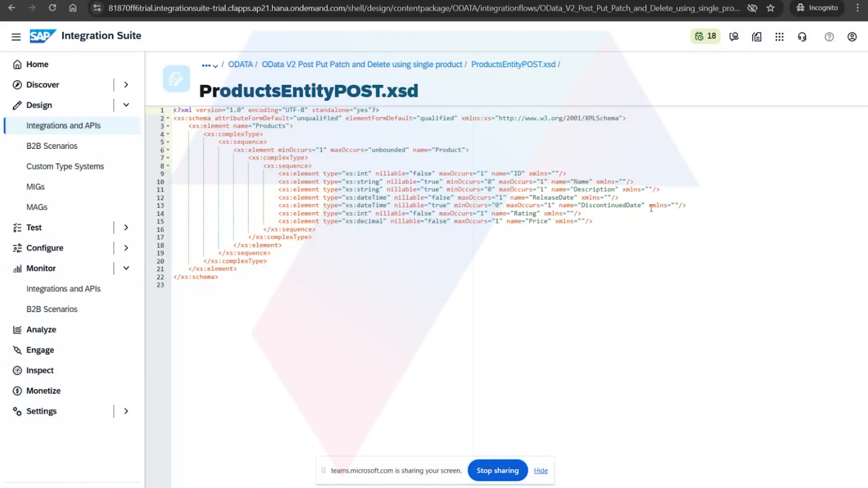
{"action": "left_click", "coordinate": [556, 213]}
{"action": "left_click", "coordinate": [557, 206]}
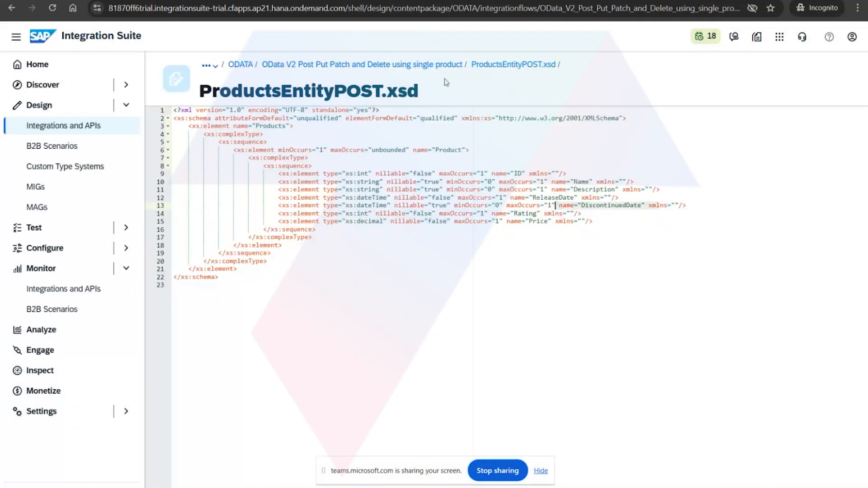
{"action": "left_click", "coordinate": [437, 66]}
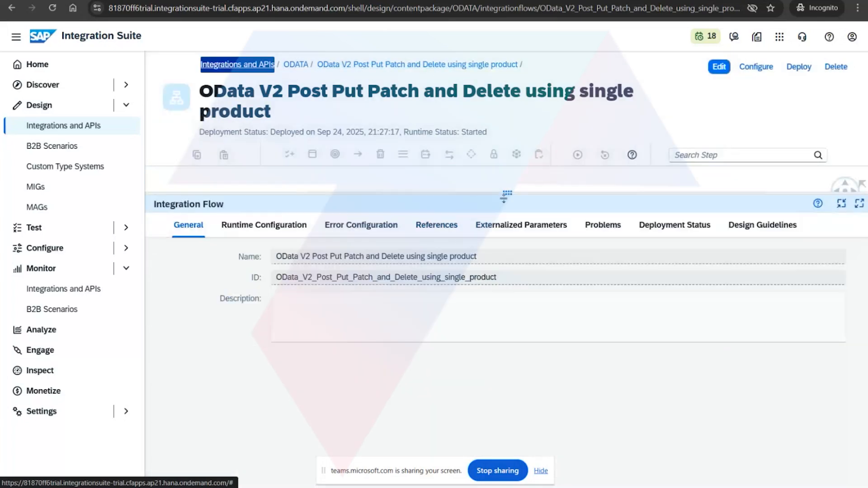
{"action": "left_click_drag", "start_coordinate": [537, 194], "coordinate": [537, 360]}
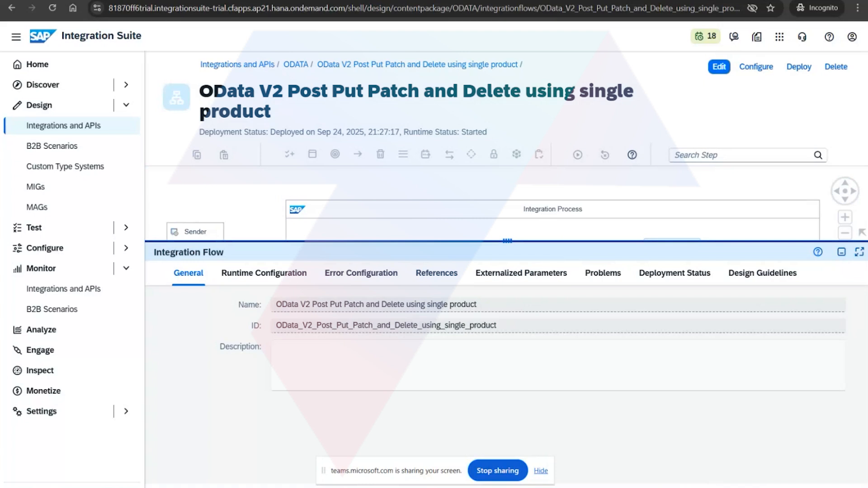
{"action": "left_click", "coordinate": [150, 1]}
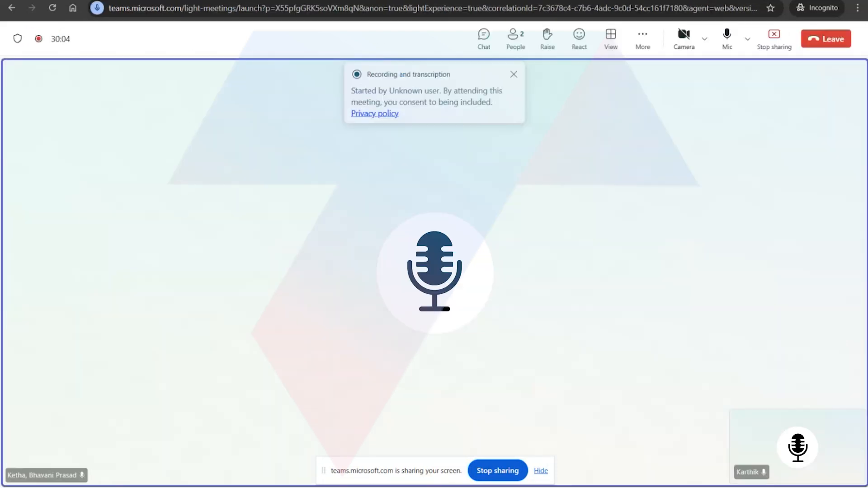
{"action": "left_click", "coordinate": [253, 0]}
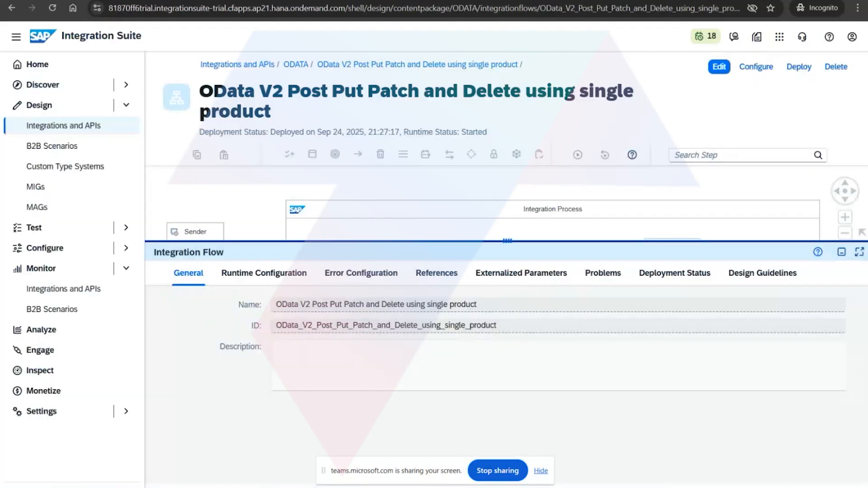
Step: Put the integration flow into edit mode and set the OData receiver channel's operation to Patch (PATCH)
{"action": "left_click", "coordinate": [507, 241]}
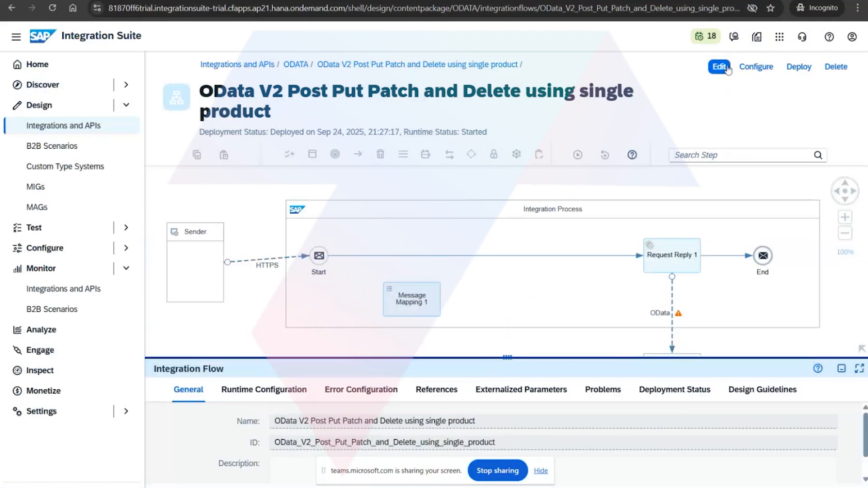
{"action": "left_click", "coordinate": [720, 67]}
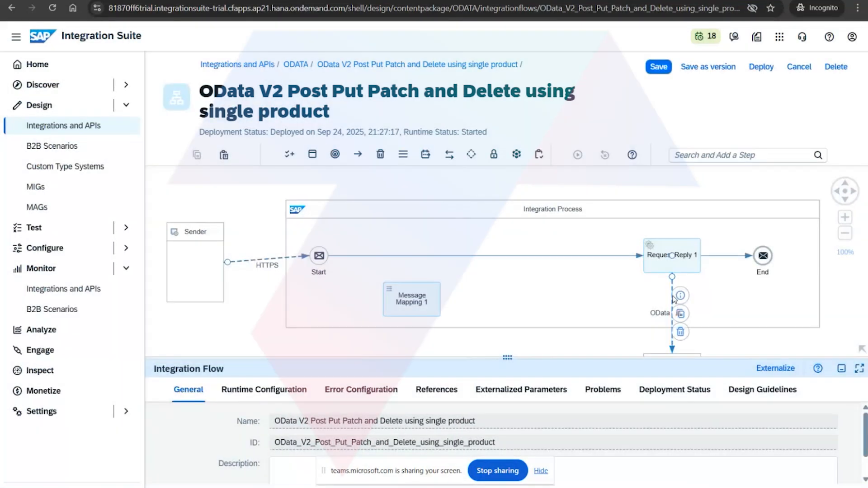
{"action": "left_click", "coordinate": [673, 298]}
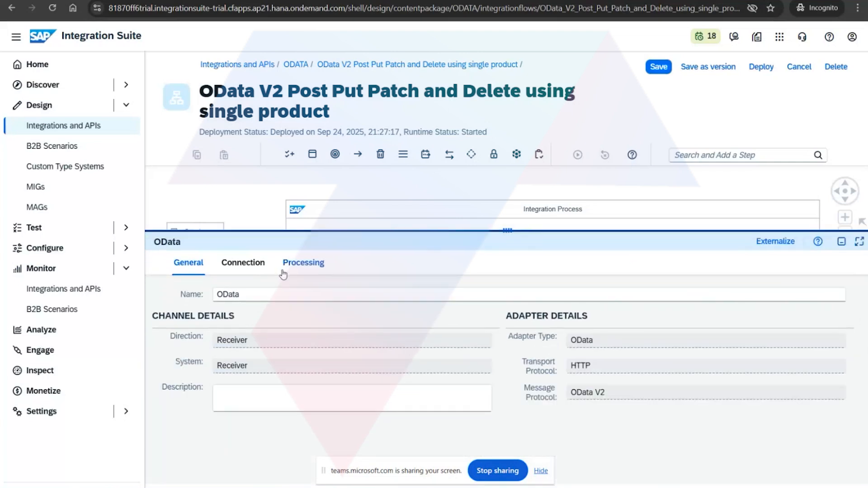
{"action": "left_click", "coordinate": [243, 263]}
{"action": "left_click", "coordinate": [315, 270]}
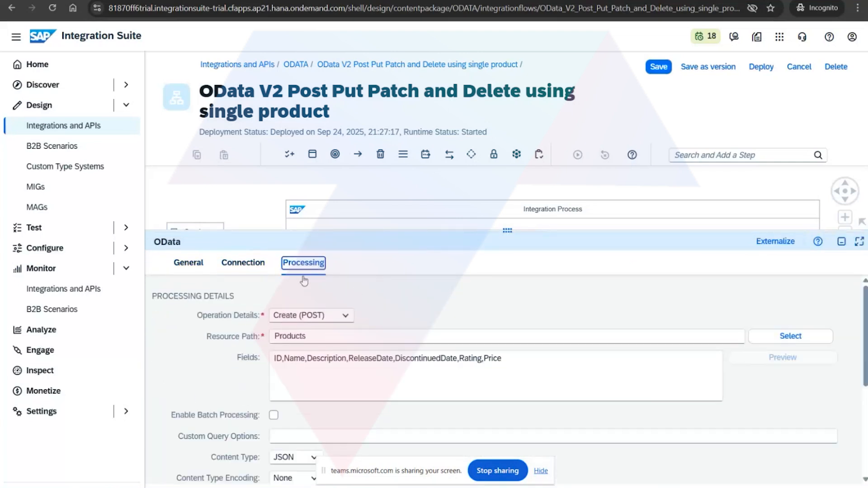
{"action": "left_click", "coordinate": [296, 319]}
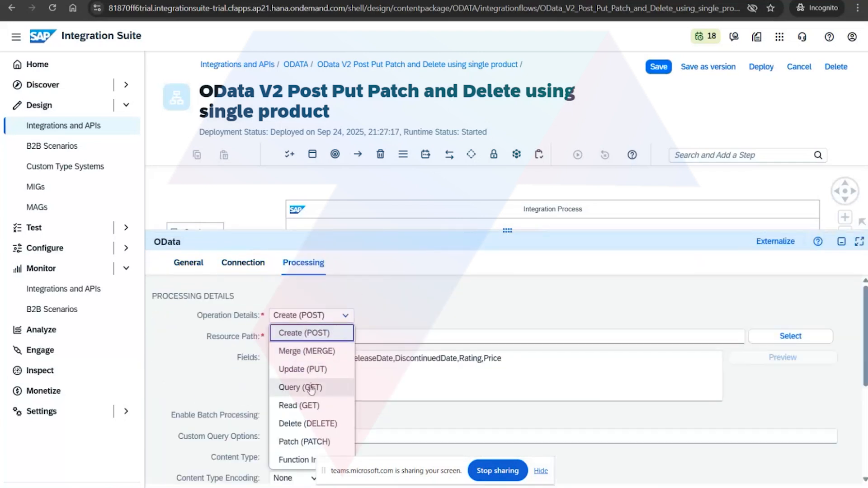
{"action": "left_click", "coordinate": [304, 442]}
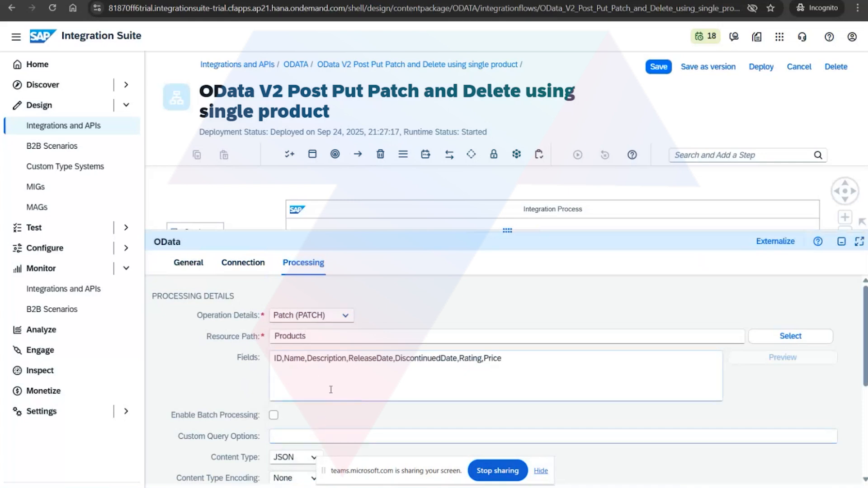
Step: Remodel the channel's resource from the local NorthwindV2_POST.edmx file, choosing the Products entity for the PATCH operation
{"action": "left_click", "coordinate": [805, 340]}
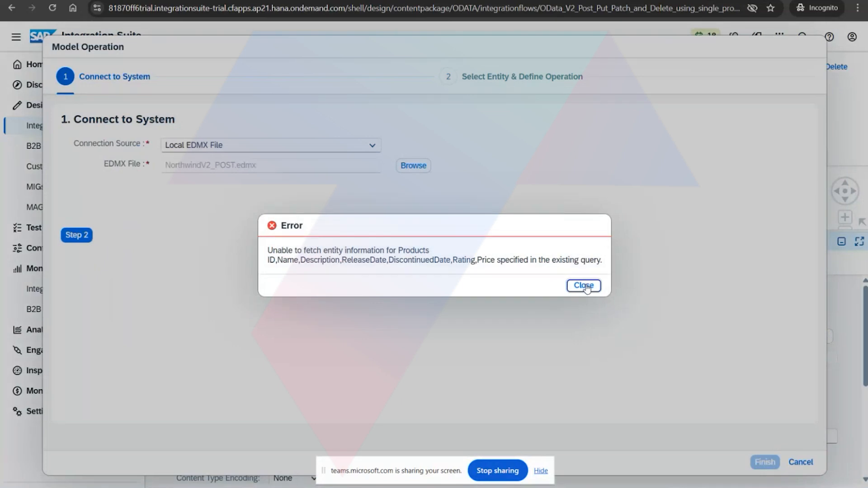
{"action": "left_click", "coordinate": [585, 286]}
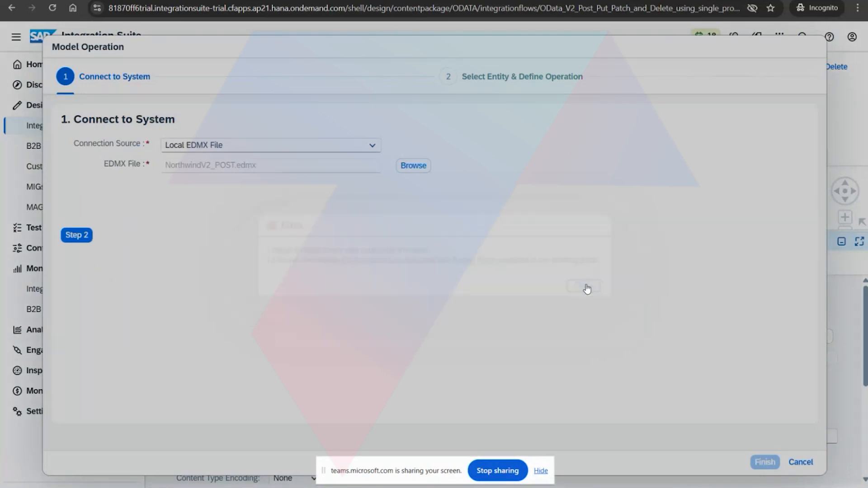
{"action": "left_click", "coordinate": [72, 236]}
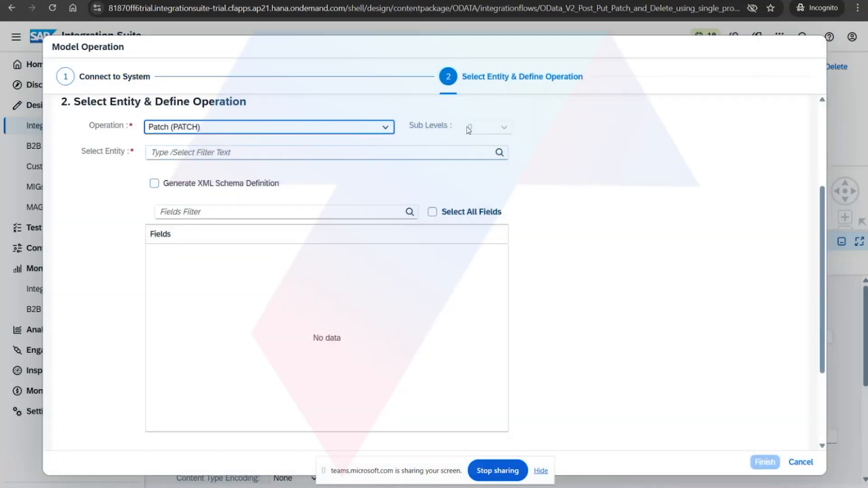
{"action": "left_click", "coordinate": [225, 187]}
{"action": "left_click", "coordinate": [492, 152]}
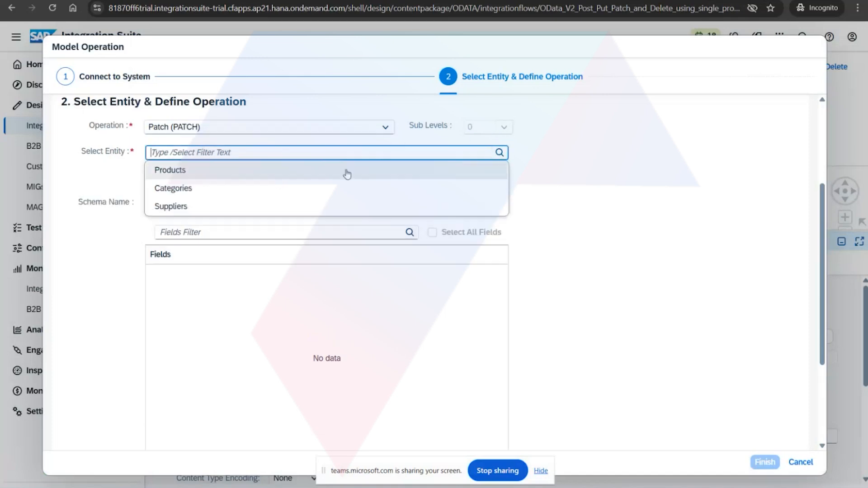
{"action": "left_click", "coordinate": [287, 170]}
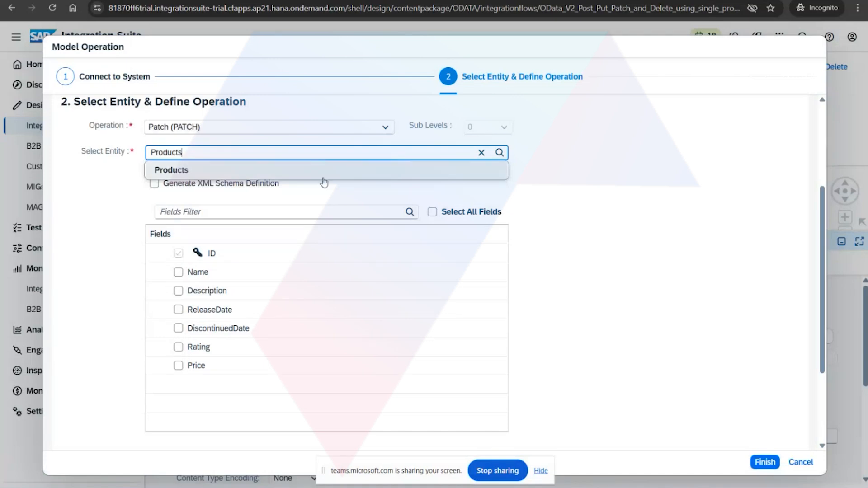
{"action": "left_click", "coordinate": [395, 174]}
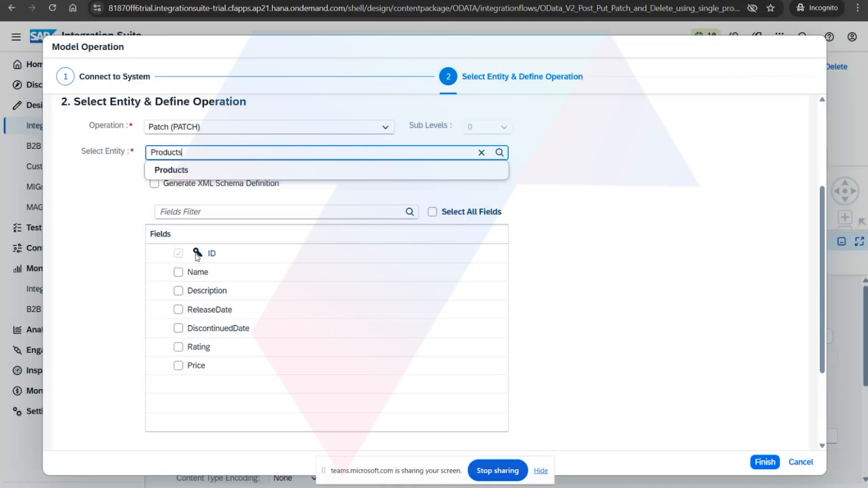
Step: Include all Products fields, enable XML schema definition generation and finish the model operation
{"action": "left_click", "coordinate": [439, 214]}
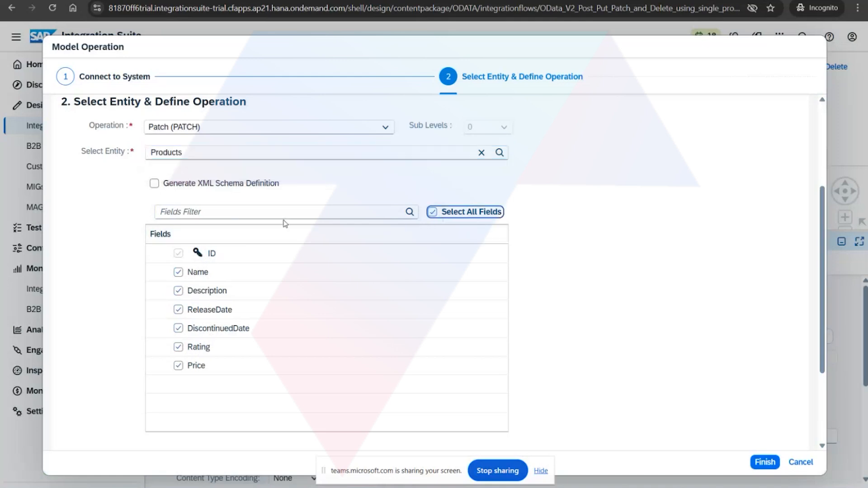
{"action": "left_click", "coordinate": [204, 184]}
{"action": "scroll", "coordinate": [570, 290], "scroll_direction": "down", "scroll_amount": 3}
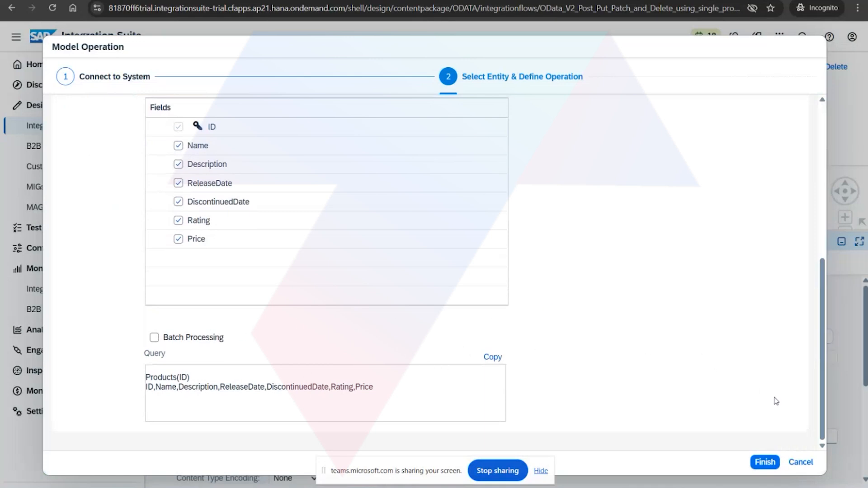
{"action": "left_click", "coordinate": [765, 461]}
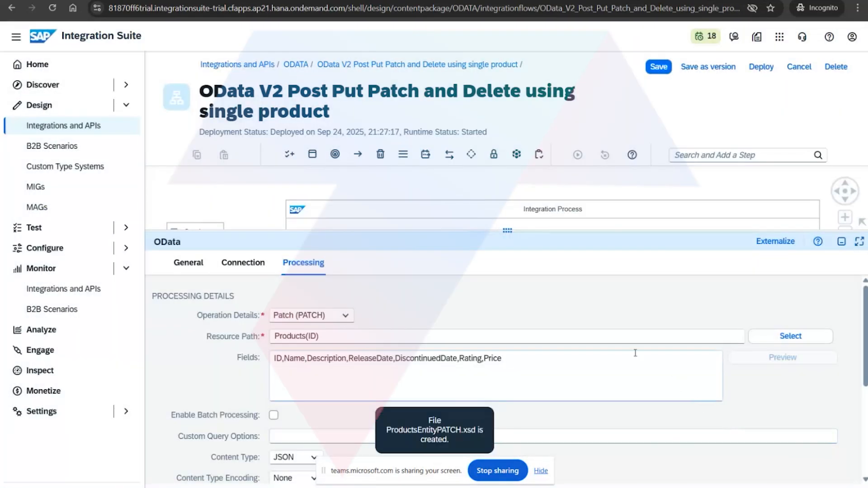
Step: Save and deploy the integration flow with the PATCH configuration, and open its local references
{"action": "scroll", "coordinate": [625, 342], "scroll_direction": "down", "scroll_amount": 3}
{"action": "scroll", "coordinate": [626, 341], "scroll_direction": "up", "scroll_amount": 1}
{"action": "scroll", "coordinate": [625, 341], "scroll_direction": "down", "scroll_amount": 3}
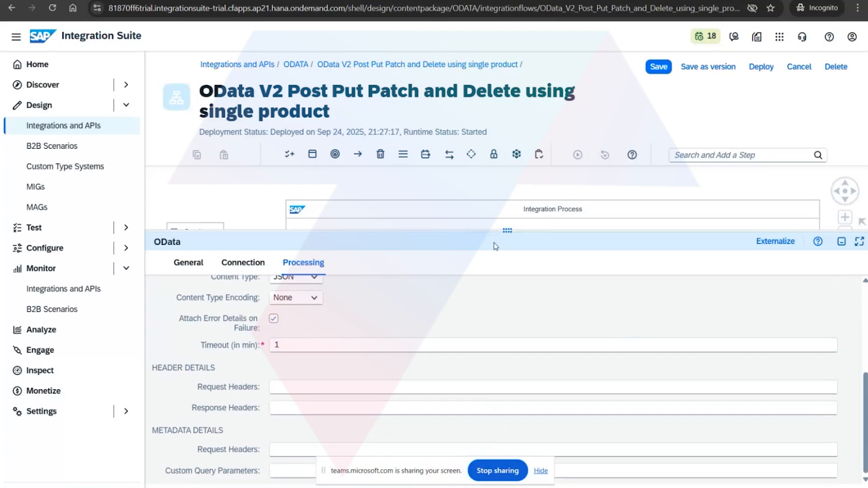
{"action": "left_click", "coordinate": [664, 71]}
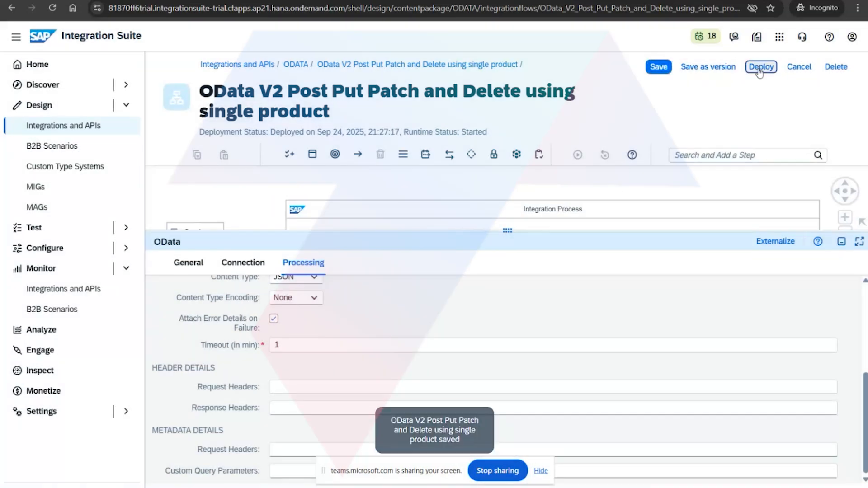
{"action": "left_click", "coordinate": [761, 67]}
{"action": "left_click", "coordinate": [492, 292]}
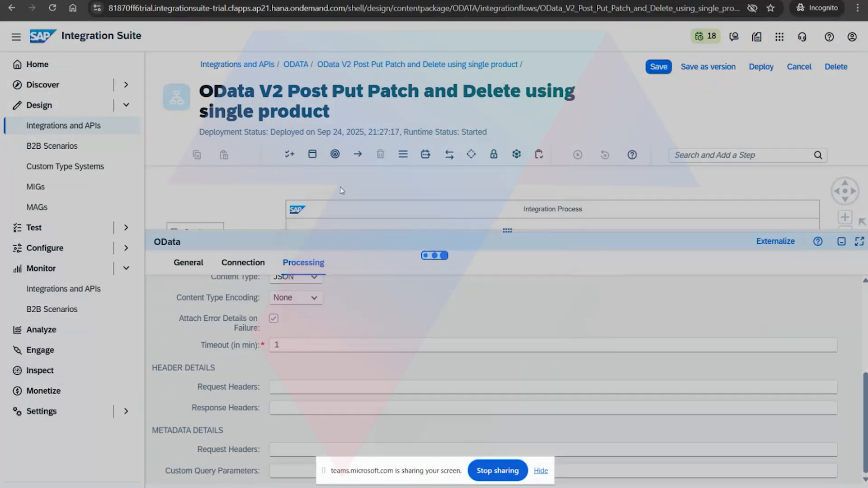
{"action": "left_click", "coordinate": [564, 281]}
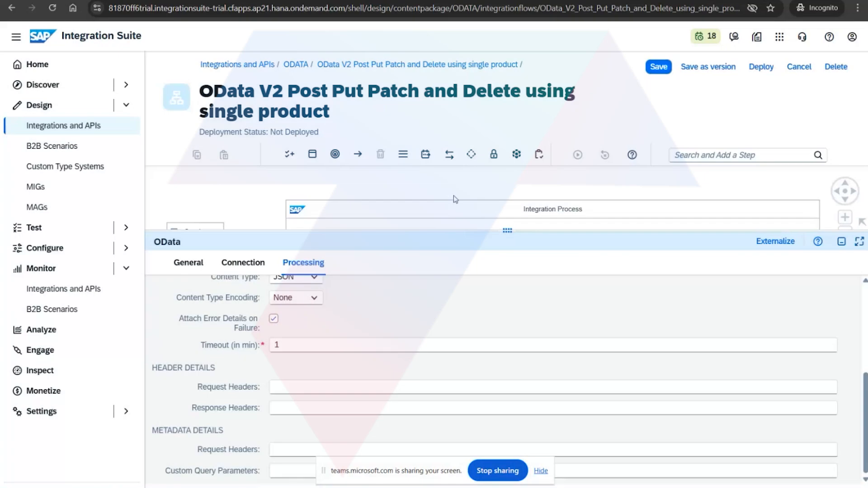
{"action": "left_click", "coordinate": [454, 195]}
{"action": "left_click", "coordinate": [454, 267]}
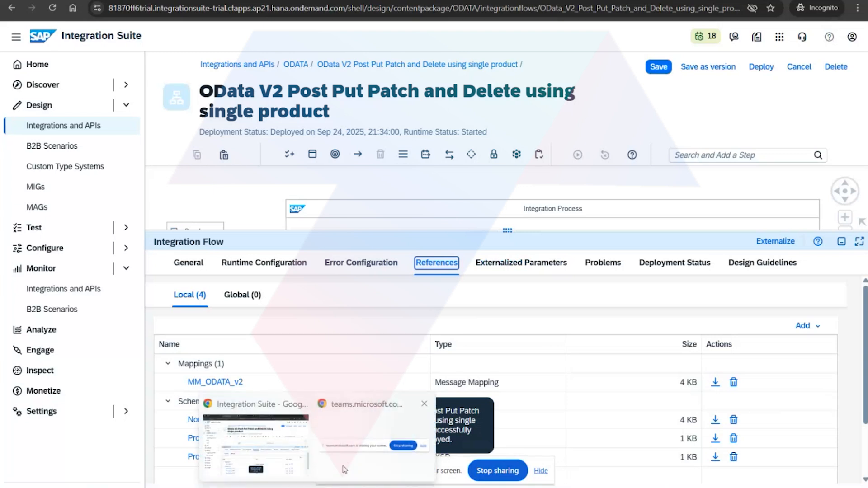
Step: Switch to Postman and set the product's Price in the XML request body to 200000
{"action": "left_click", "coordinate": [342, 487]}
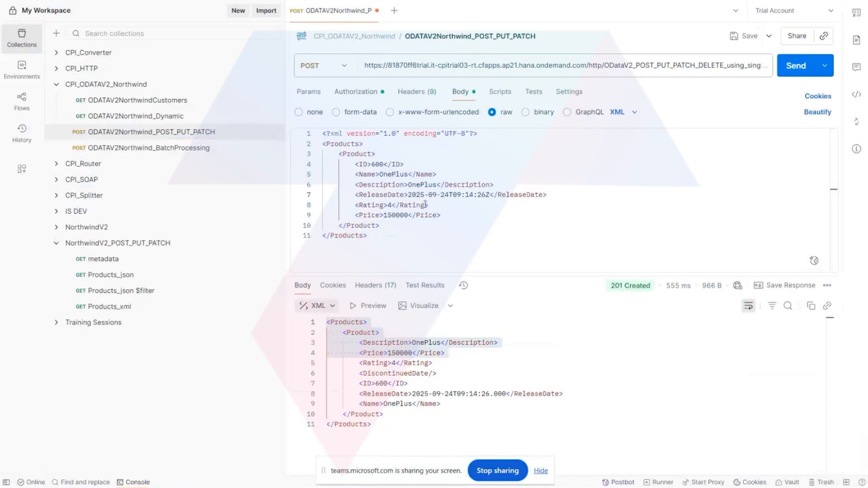
{"action": "double_click", "coordinate": [407, 215]}
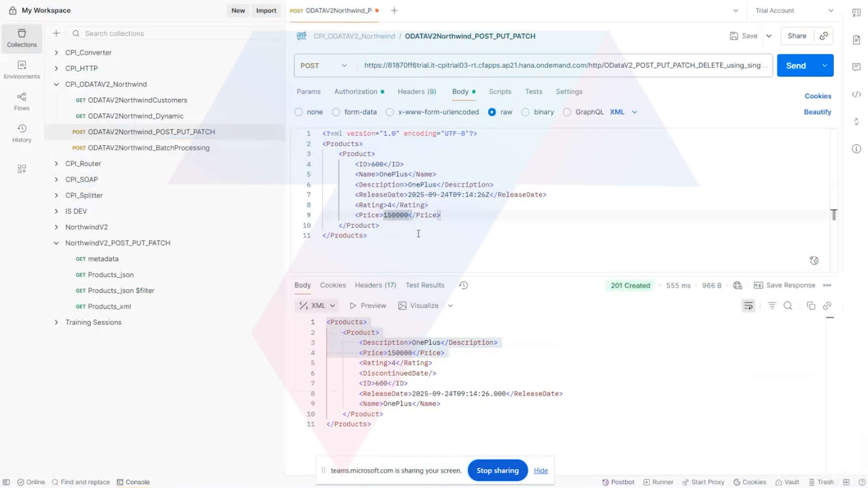
{"action": "left_click", "coordinate": [412, 217]}
{"action": "left_click", "coordinate": [405, 216]}
{"action": "left_click", "coordinate": [409, 216]}
{"action": "left_click", "coordinate": [391, 215]}
{"action": "key", "text": "BackSpace"}
{"action": "key", "text": "BackSpace"}
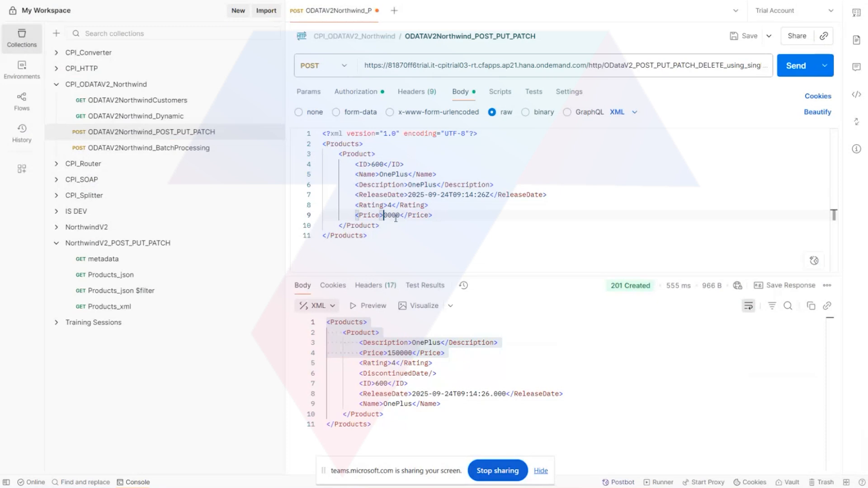
{"action": "type", "text": "20-"}
{"action": "key", "text": "BackSpace"}
Step: Set the product's Rating to 3 and the date part of its ReleaseDate to 2025-09-25
{"action": "left_click", "coordinate": [391, 205]}
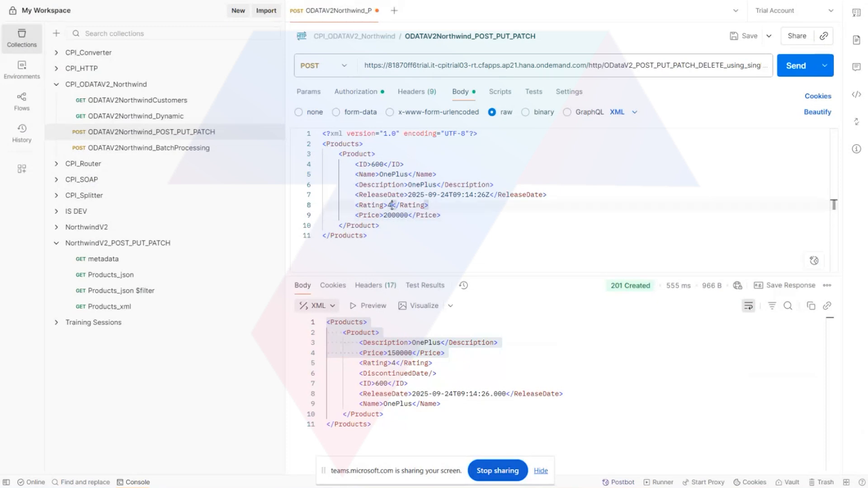
{"action": "key", "text": "BackSpace"}
{"action": "type", "text": "3"}
{"action": "left_click", "coordinate": [450, 195]}
{"action": "key", "text": "BackSpace"}
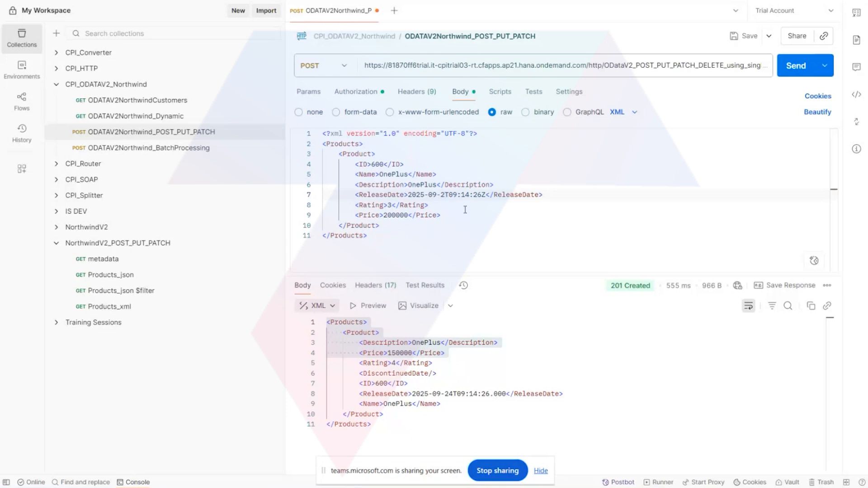
{"action": "type", "text": "5"}
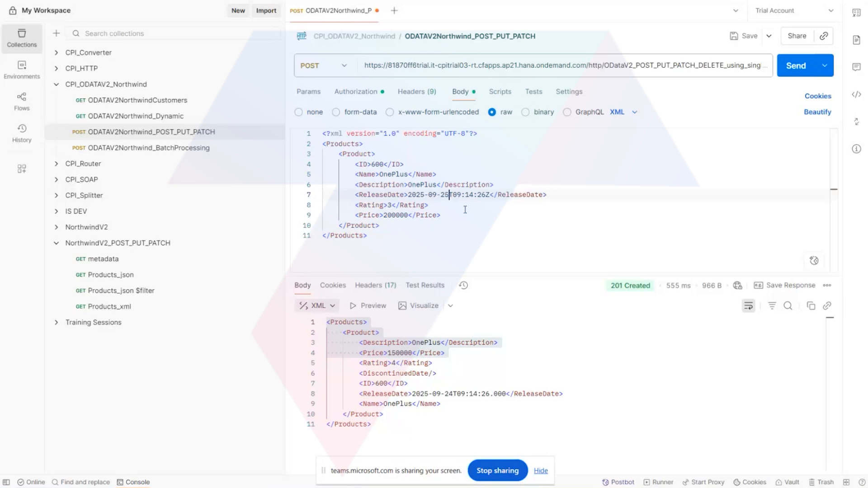
Step: Set the product's Description to OnePlus13 and send the POST request
{"action": "left_click", "coordinate": [435, 180]}
{"action": "type", "text": "134"}
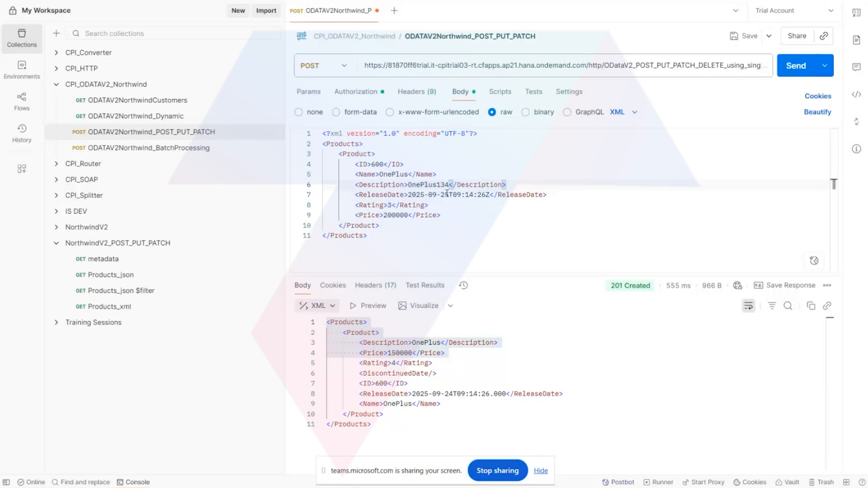
{"action": "key", "text": "BackSpace"}
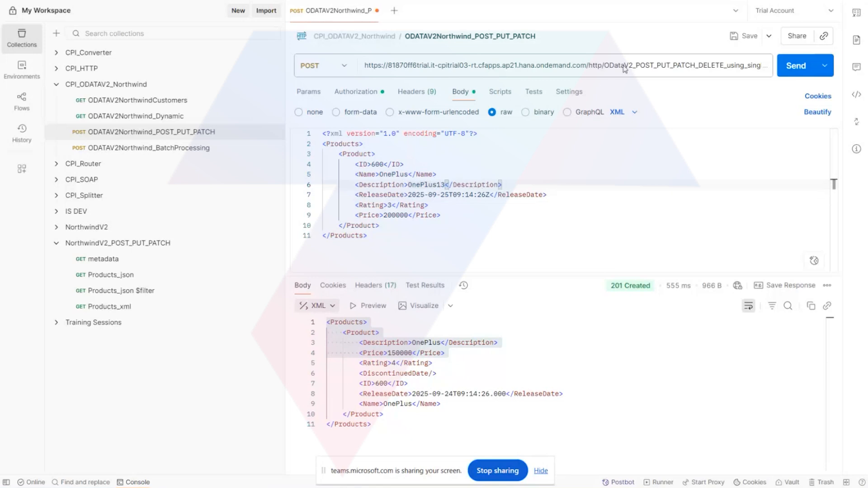
{"action": "left_click", "coordinate": [792, 72]}
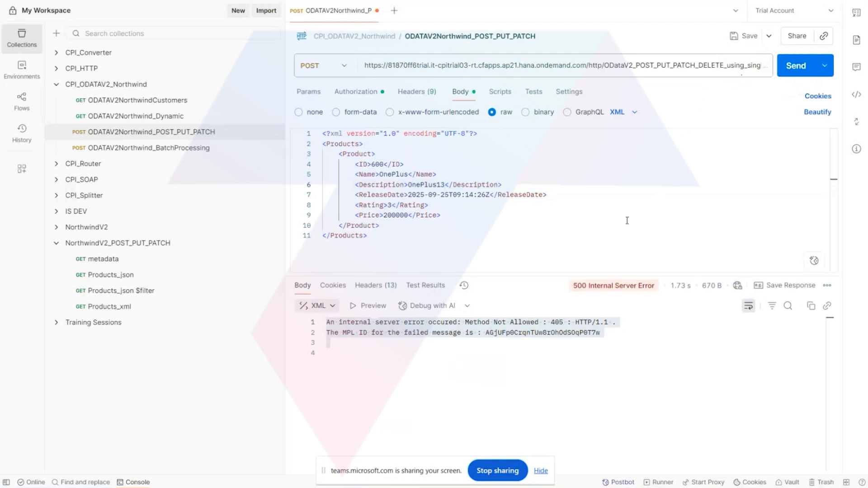
Step: Try sending the same product body with the request method set to PATCH
{"action": "left_click", "coordinate": [325, 66]}
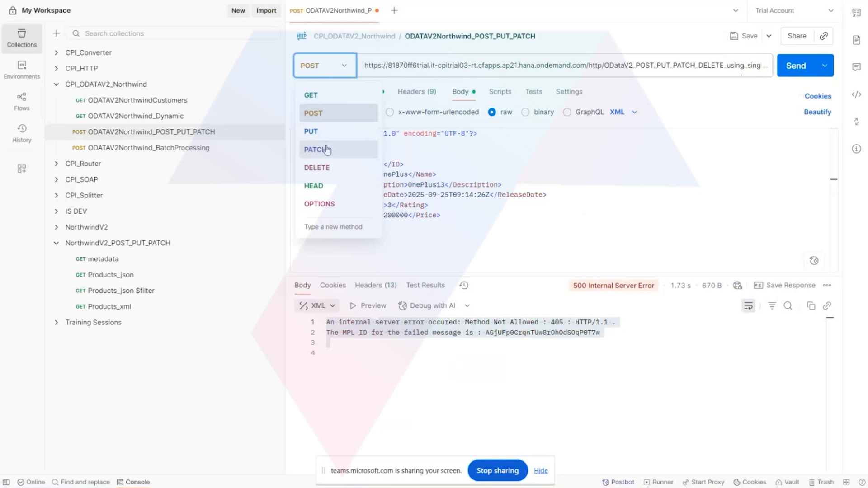
{"action": "left_click", "coordinate": [319, 148]}
{"action": "left_click", "coordinate": [795, 71]}
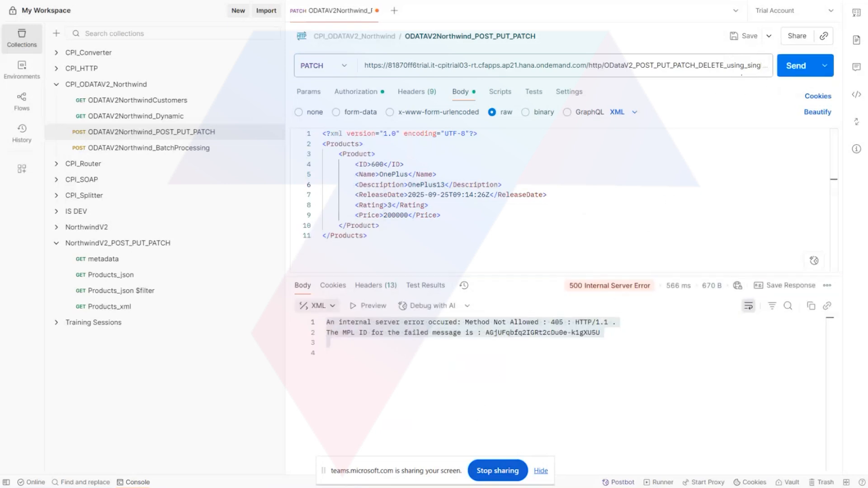
Step: Switch to Integration Suite and return from the old processing run to the message processing list
{"action": "mouse_move", "coordinate": [318, 487]}
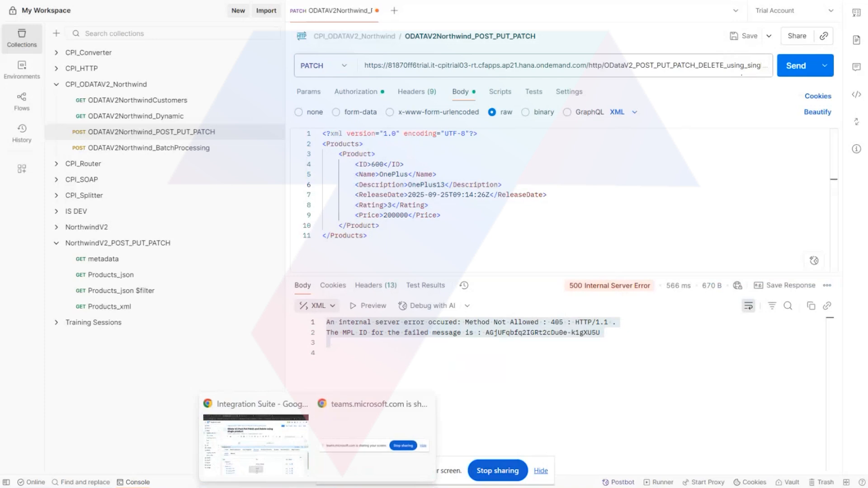
{"action": "left_click", "coordinate": [268, 474]}
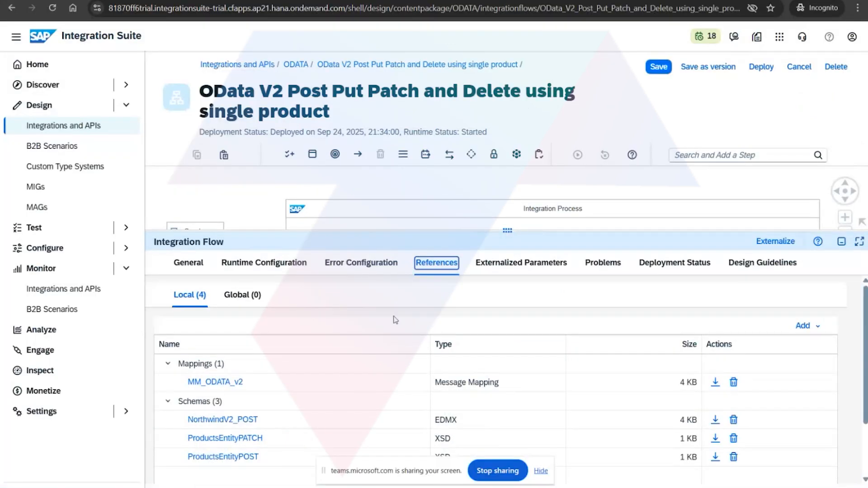
{"action": "left_click", "coordinate": [306, 186]}
{"action": "left_click_drag", "start_coordinate": [513, 224], "coordinate": [501, 304]}
{"action": "left_click", "coordinate": [355, 1]}
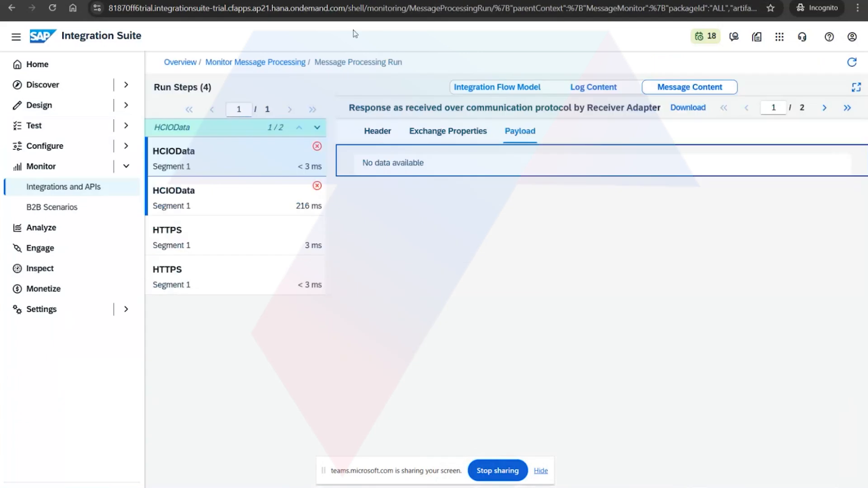
{"action": "left_click", "coordinate": [256, 68]}
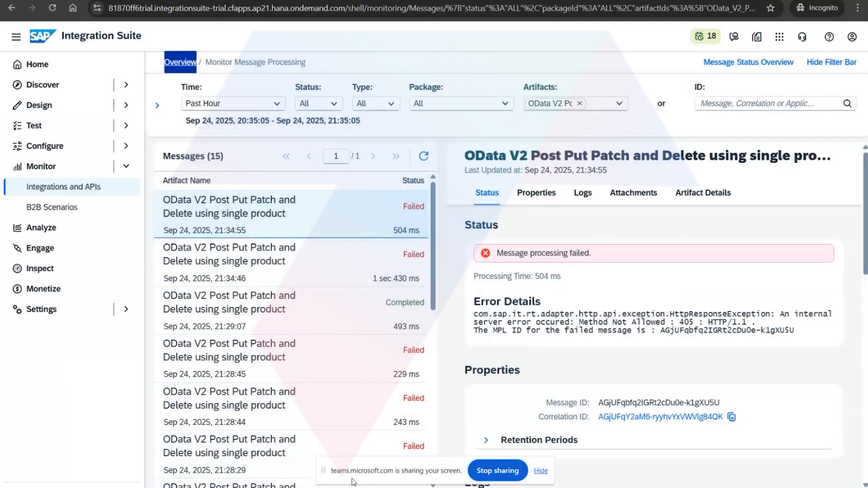
Step: Refresh the message list and open the trace of the latest message for the integration flow
{"action": "key", "text": "alt+Tab"}
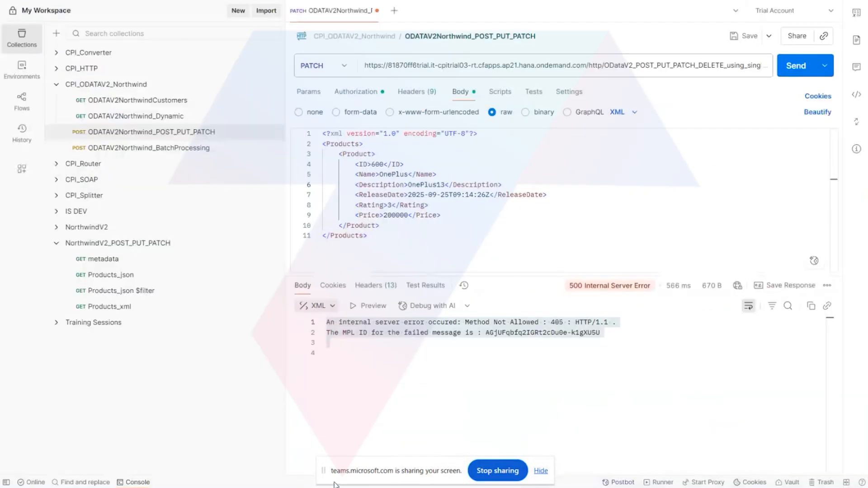
{"action": "key", "text": "alt+Tab"}
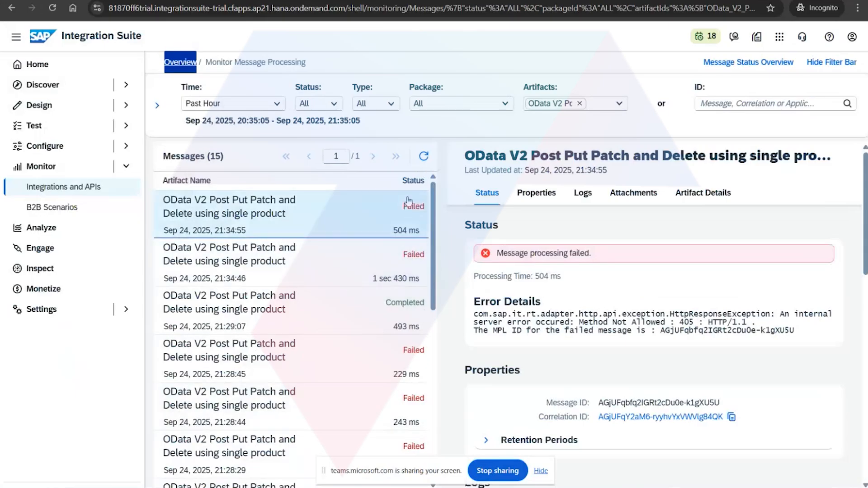
{"action": "left_click", "coordinate": [424, 157]}
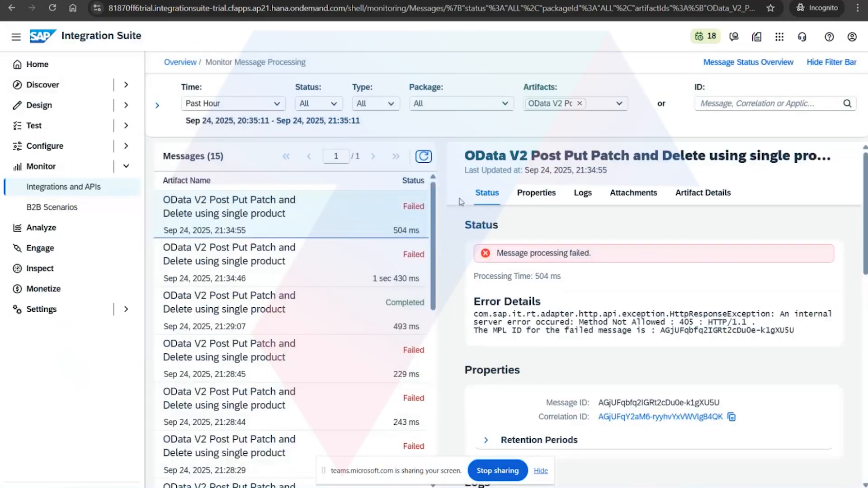
{"action": "scroll", "coordinate": [603, 365], "scroll_direction": "down", "scroll_amount": 5}
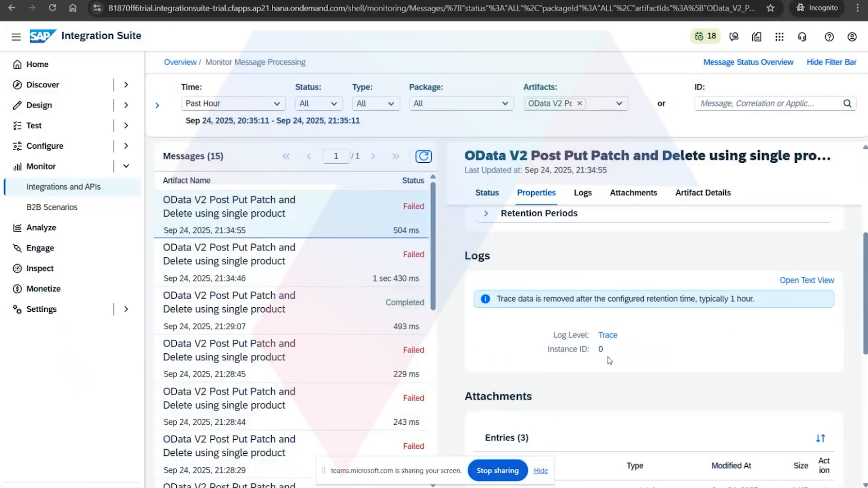
{"action": "double_click", "coordinate": [612, 335]}
{"action": "left_click", "coordinate": [612, 335]}
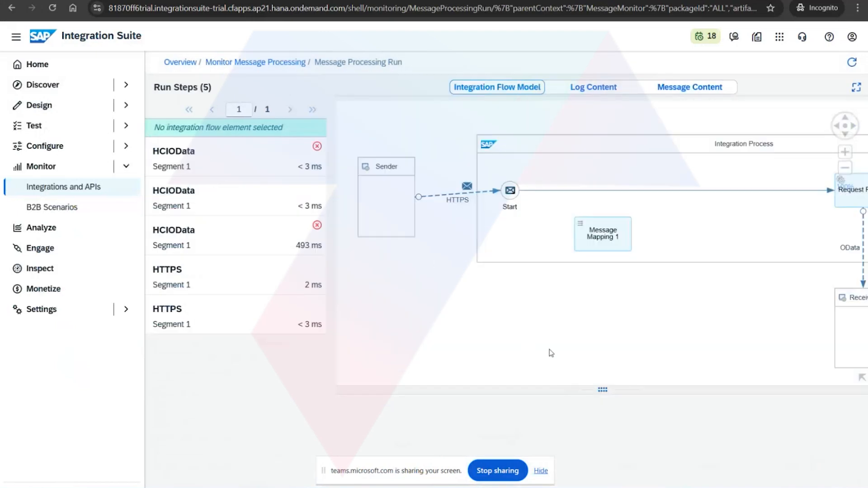
Step: Examine the log details and the payload before the step for the bottom HCIOData run step
{"action": "triple_click", "coordinate": [244, 244]}
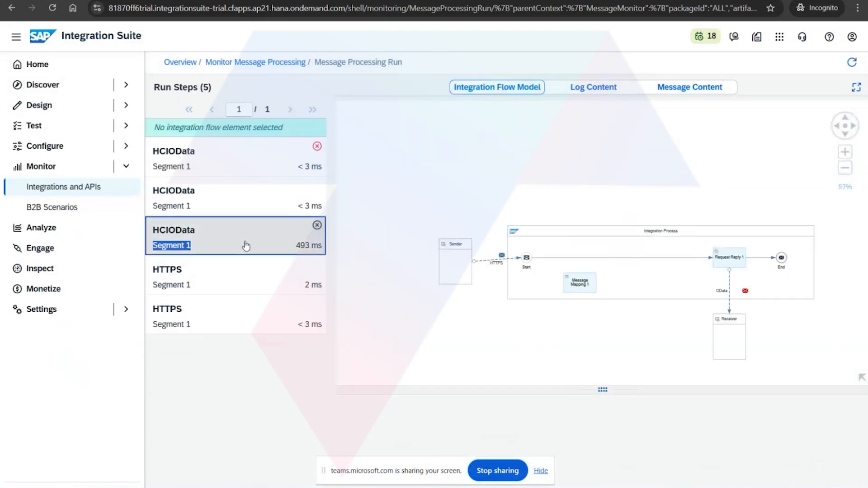
{"action": "left_click", "coordinate": [602, 90]}
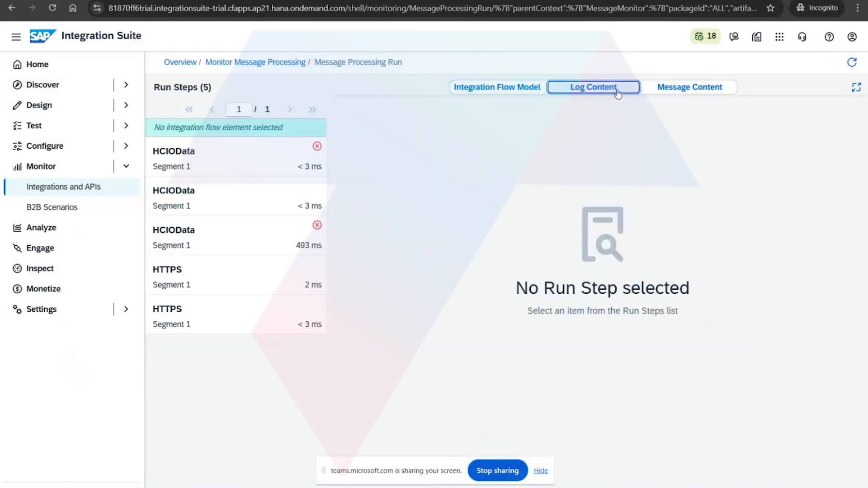
{"action": "left_click", "coordinate": [664, 89]}
{"action": "left_click", "coordinate": [259, 245]}
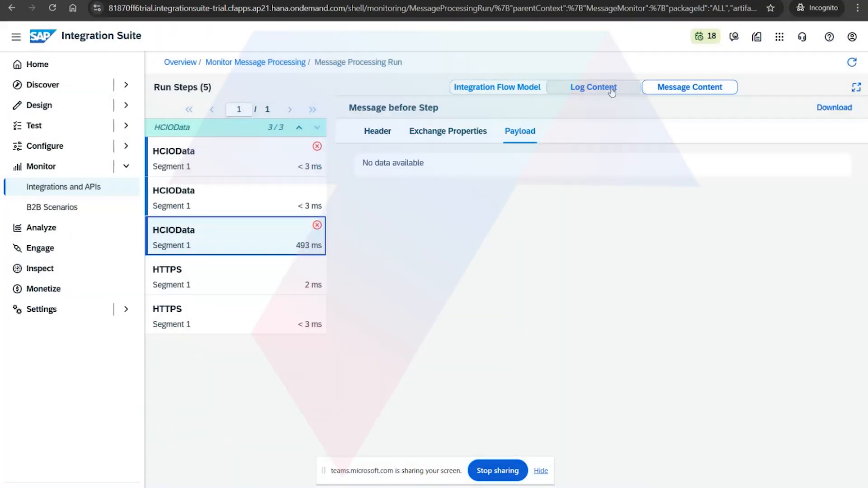
{"action": "left_click", "coordinate": [612, 91]}
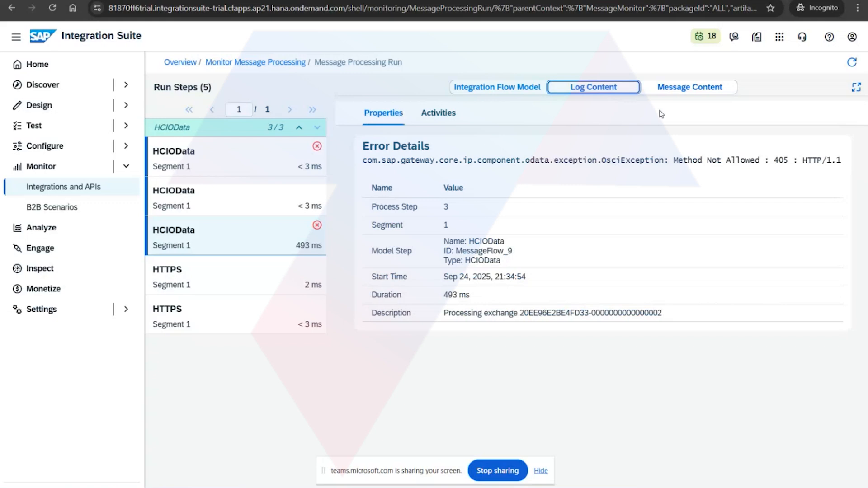
{"action": "left_click", "coordinate": [675, 97]}
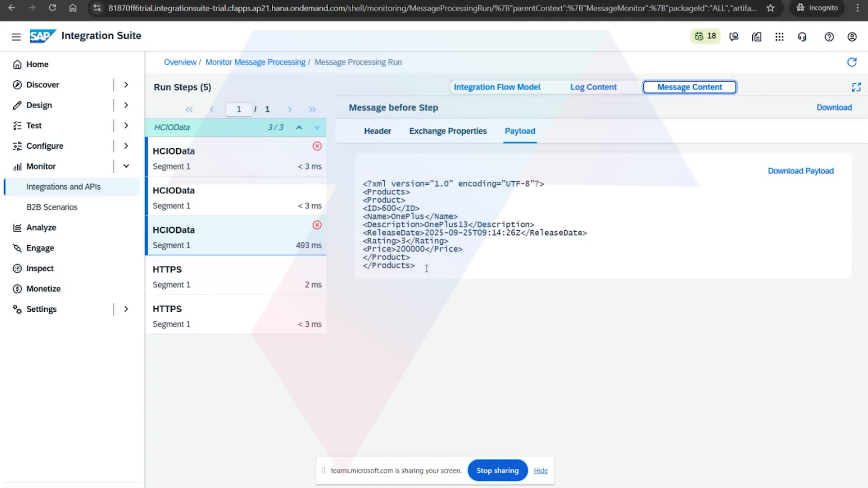
{"action": "left_click", "coordinate": [594, 88]}
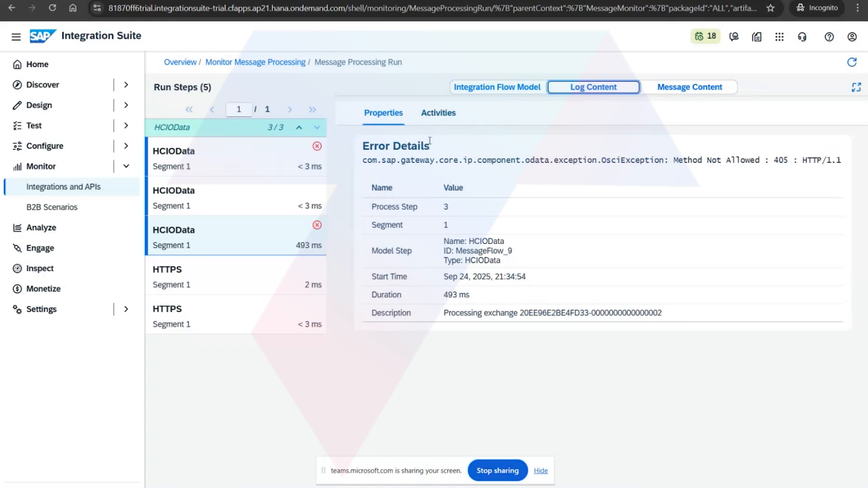
Step: Examine the receiver adapter's request and response headers, exchange properties and payload across all four messages of the middle HCIOData run step
{"action": "left_click", "coordinate": [207, 204]}
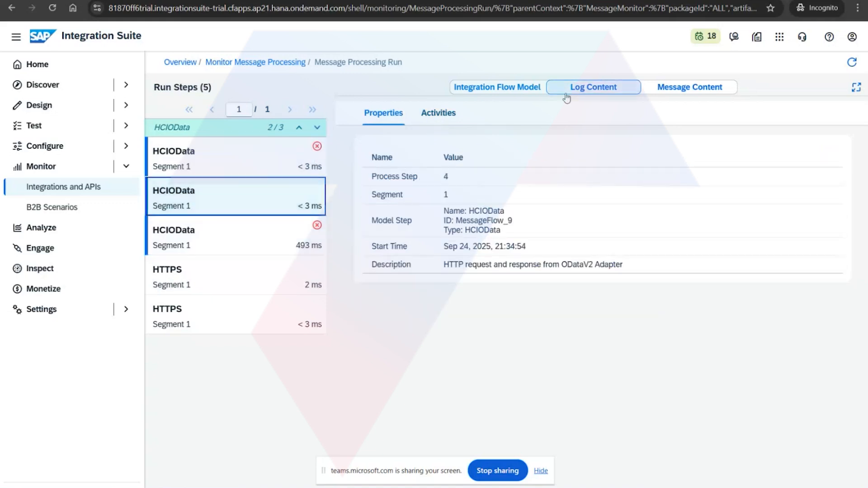
{"action": "left_click", "coordinate": [656, 92]}
{"action": "left_click", "coordinate": [377, 130]}
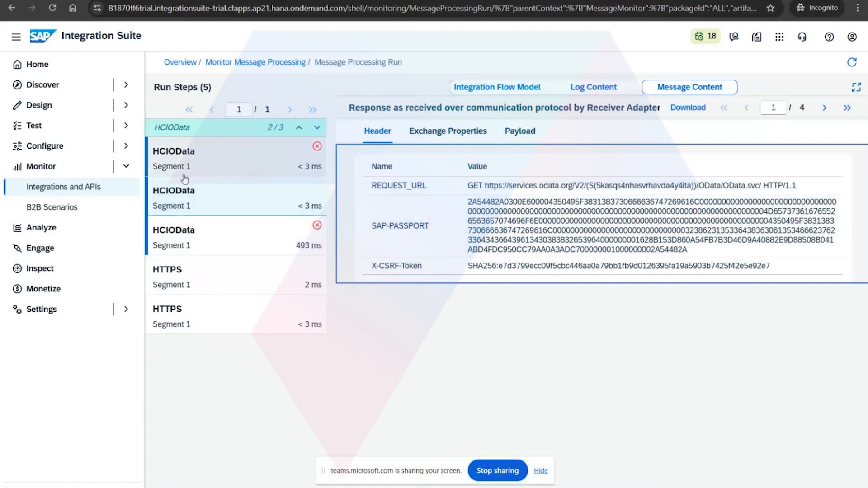
{"action": "left_click", "coordinate": [824, 109]}
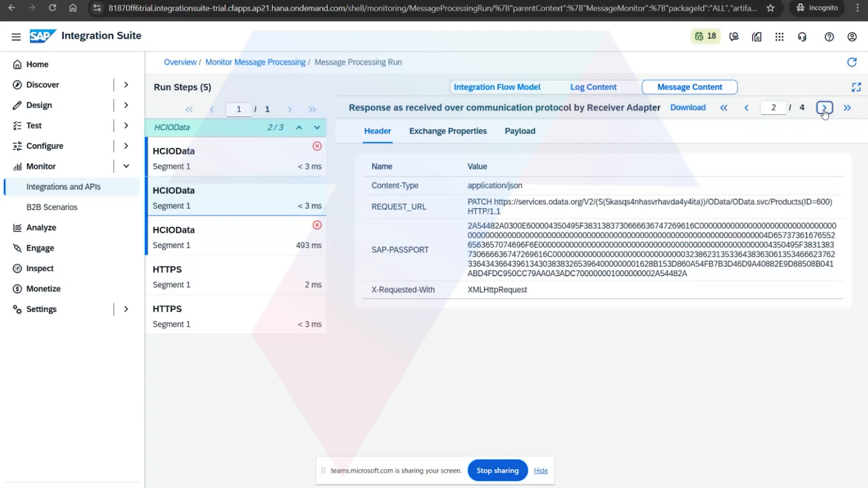
{"action": "left_click", "coordinate": [825, 108]}
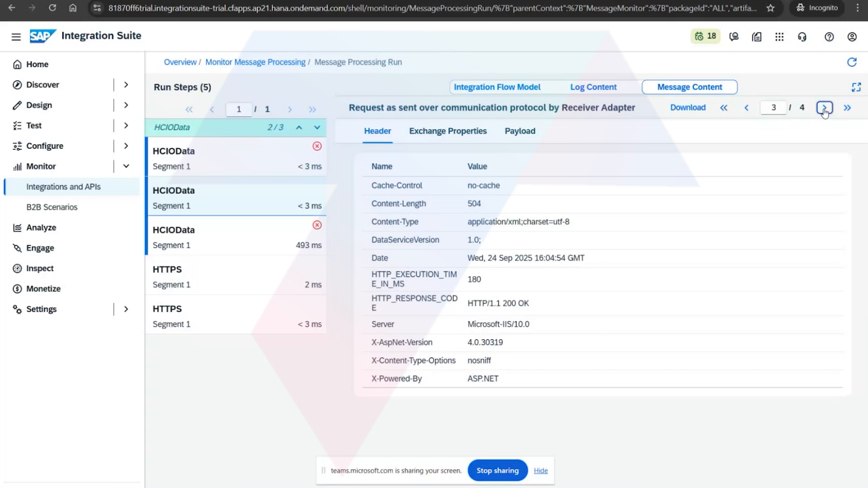
{"action": "left_click", "coordinate": [449, 131]}
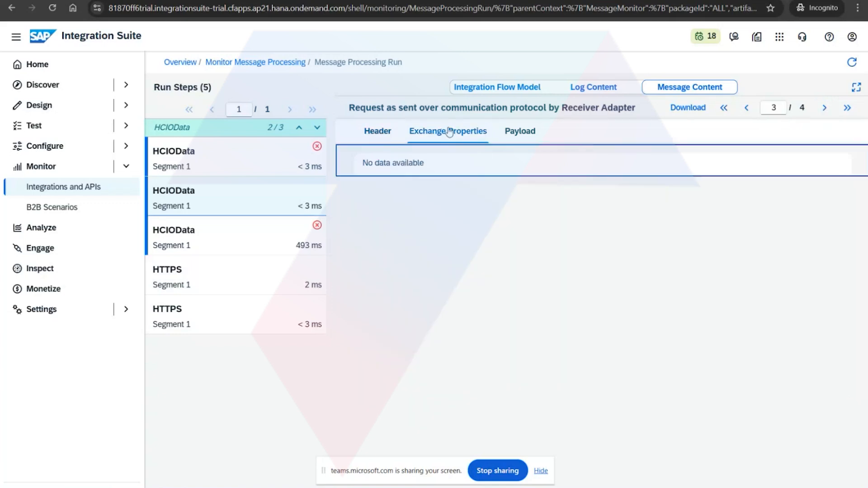
{"action": "left_click", "coordinate": [825, 108]}
{"action": "left_click", "coordinate": [522, 135]}
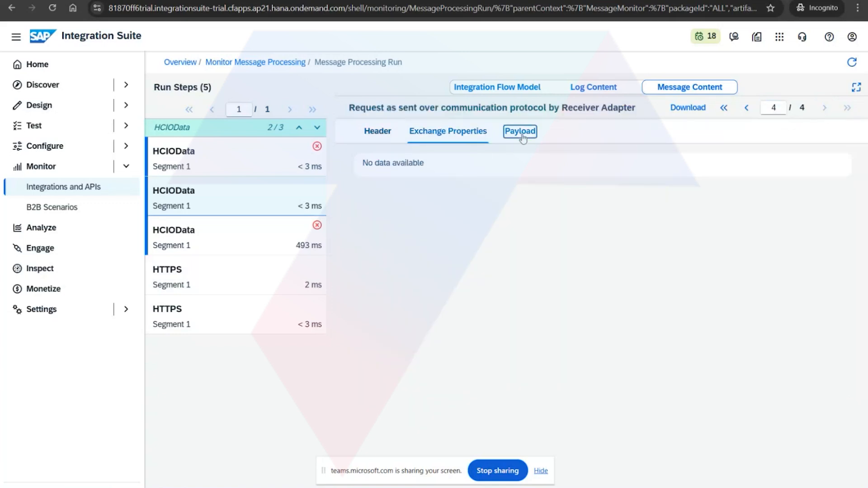
{"action": "left_click", "coordinate": [374, 138]}
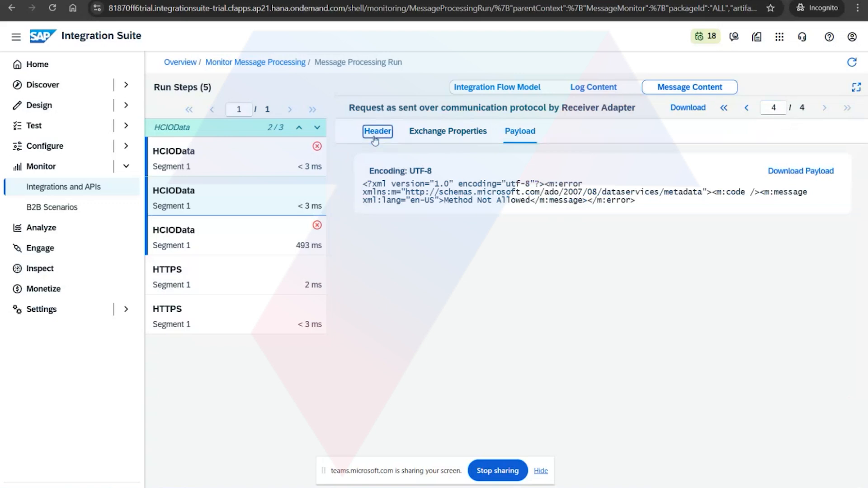
Step: Switch to Postman, change the request method to POST, set the product ID to 601 and send the request
{"action": "key", "text": "alt+Tab"}
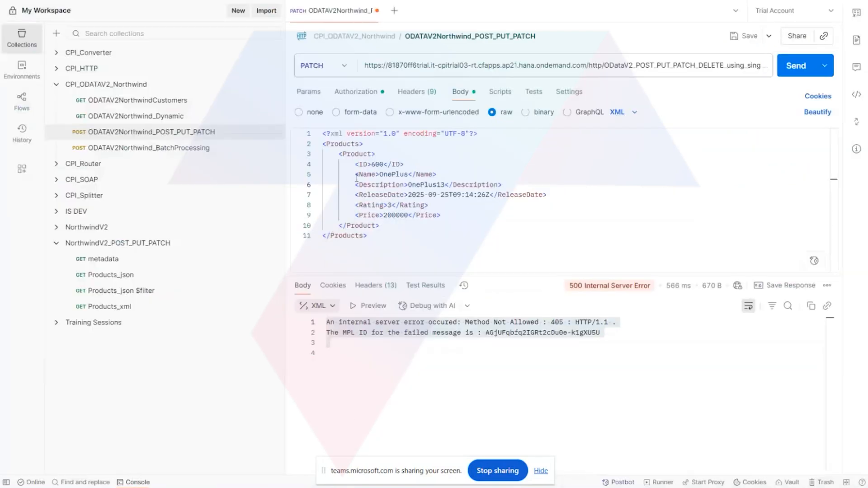
{"action": "left_click", "coordinate": [348, 66]}
{"action": "left_click", "coordinate": [335, 111]}
{"action": "left_click", "coordinate": [384, 165]}
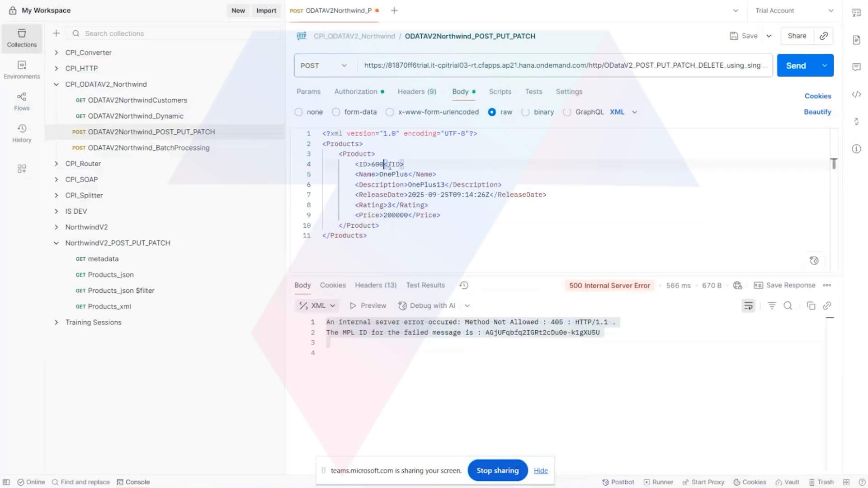
{"action": "key", "text": "BackSpace"}
{"action": "type", "text": "1"}
{"action": "left_click", "coordinate": [796, 65]}
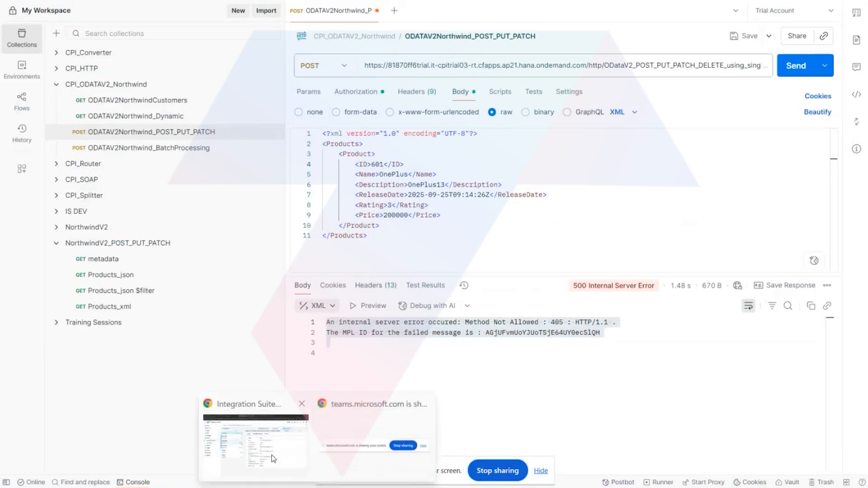
Step: Switch to Integration Suite and review the connection and processing settings of the integration flow's OData receiver channel
{"action": "left_click", "coordinate": [264, 441]}
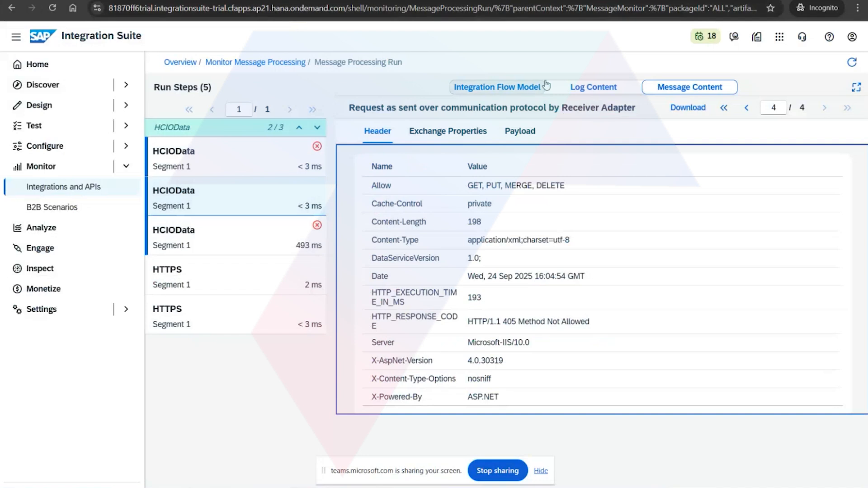
{"action": "key", "text": "ctrl+Tab"}
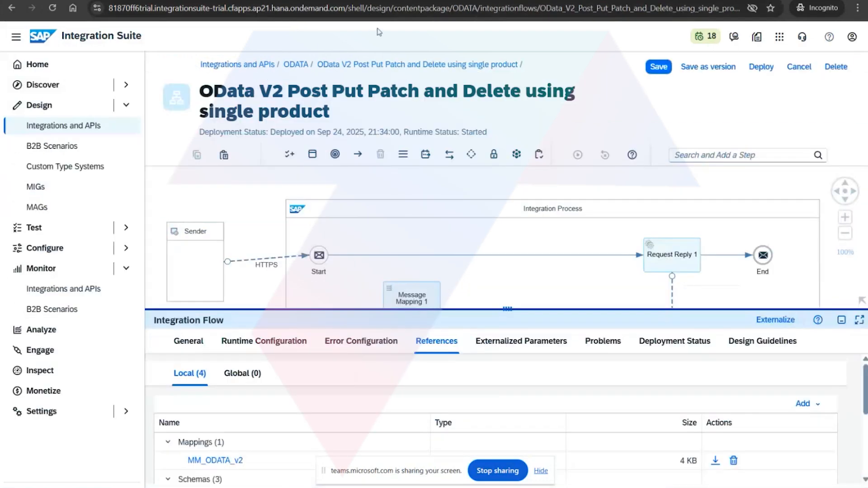
{"action": "left_click_drag", "start_coordinate": [500, 309], "coordinate": [502, 393]}
{"action": "left_click", "coordinate": [673, 308]}
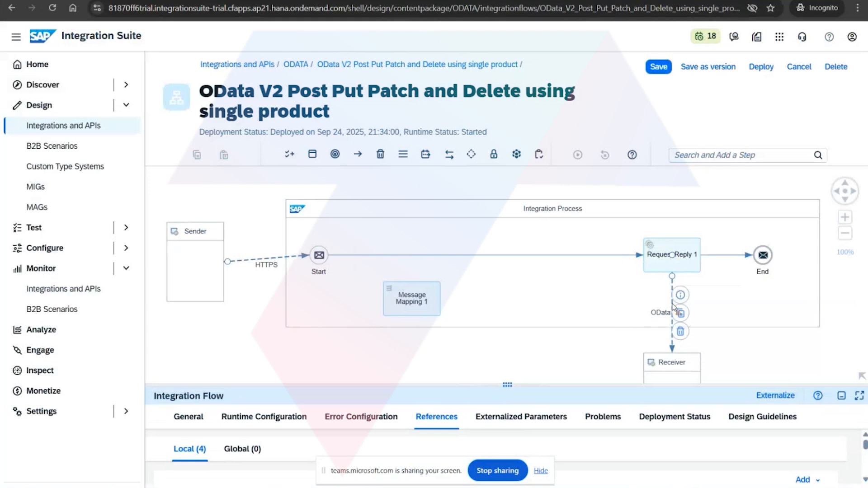
{"action": "left_click_drag", "start_coordinate": [508, 385], "coordinate": [519, 218]}
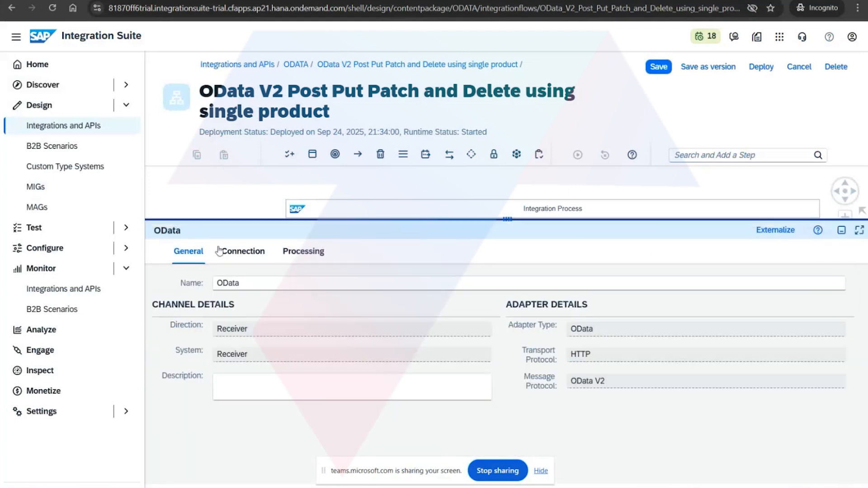
{"action": "left_click", "coordinate": [220, 252]}
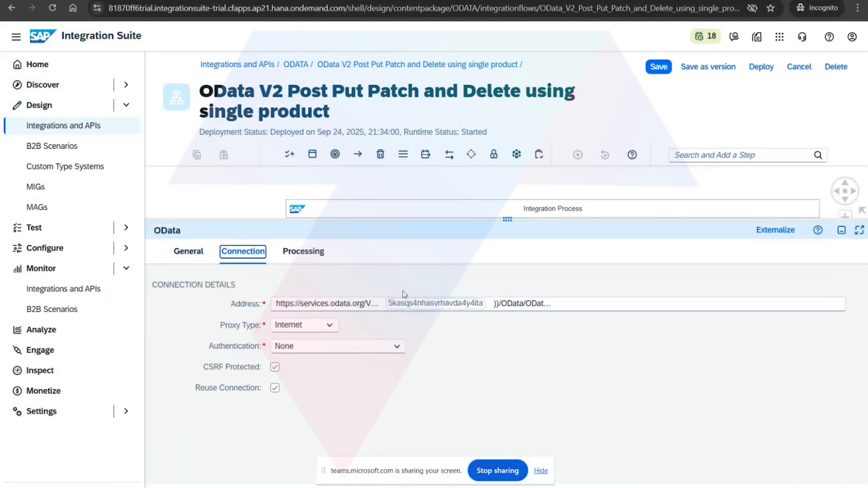
{"action": "left_click", "coordinate": [303, 251]}
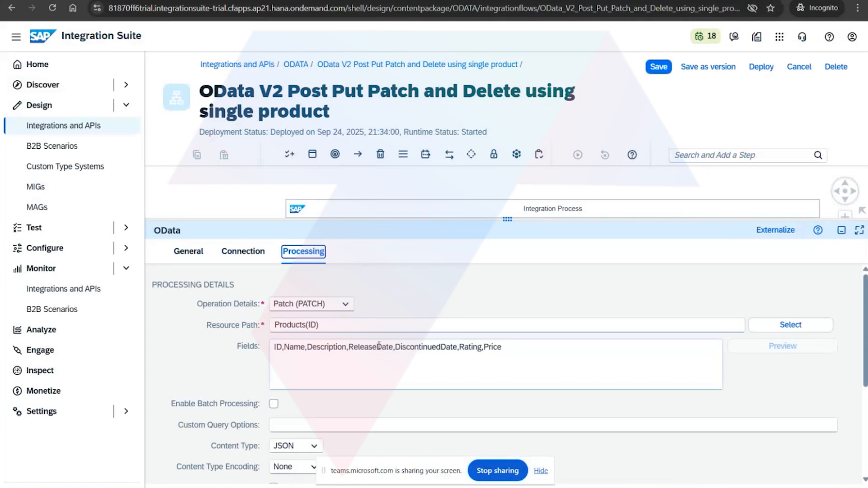
Step: Open the ProductsEntityPATCH schema from the integration flow's references to examine its product fields
{"action": "left_click", "coordinate": [413, 211]}
{"action": "left_click", "coordinate": [427, 257]}
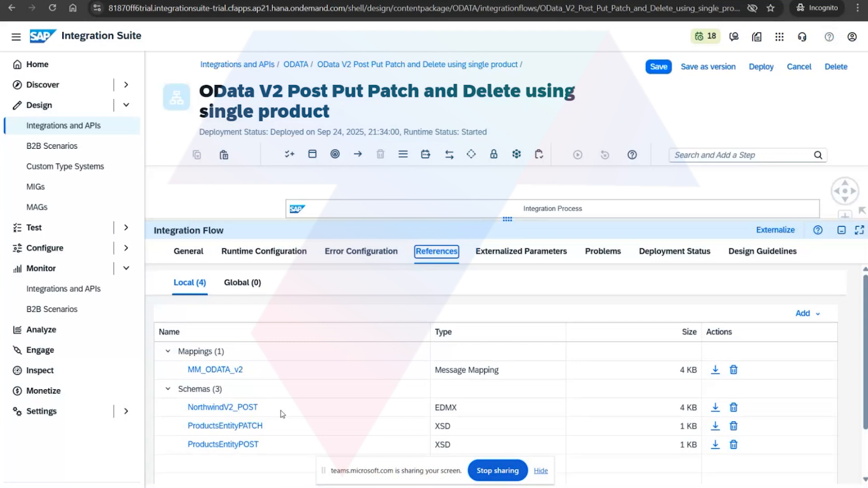
{"action": "scroll", "coordinate": [272, 407], "scroll_direction": "down", "scroll_amount": 2}
{"action": "left_click", "coordinate": [235, 366]}
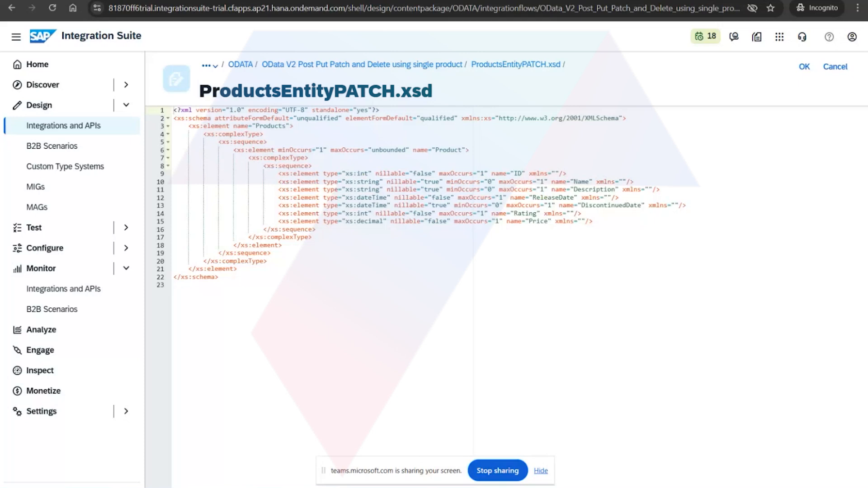
Step: Switch to Postman, replace the request body with the sample Iphone product XML copied from the notes, and send the request
{"action": "mouse_move", "coordinate": [342, 487]}
{"action": "left_click", "coordinate": [342, 436]}
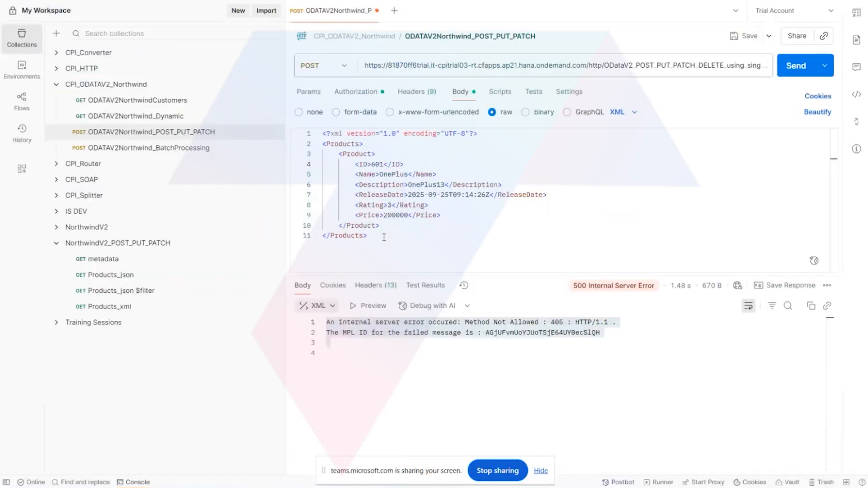
{"action": "left_click_drag", "start_coordinate": [377, 237], "coordinate": [217, 111]}
{"action": "key", "text": "BackSpace"}
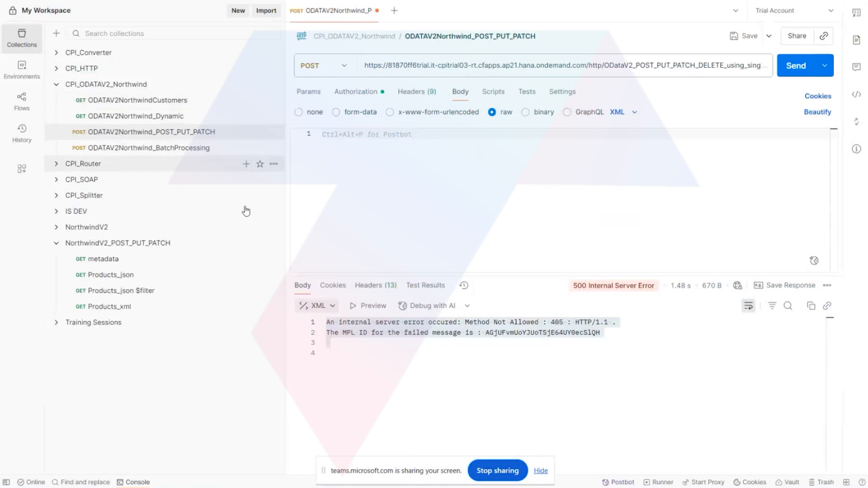
{"action": "key", "text": "alt+Tab"}
{"action": "left_click", "coordinate": [75, 323]}
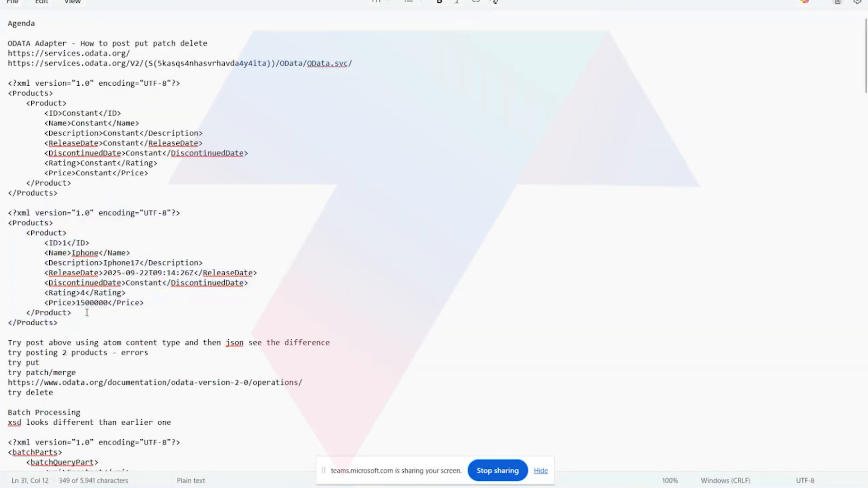
{"action": "left_click_drag", "start_coordinate": [61, 323], "coordinate": [2, 213]}
{"action": "key", "text": "ctrl+c"}
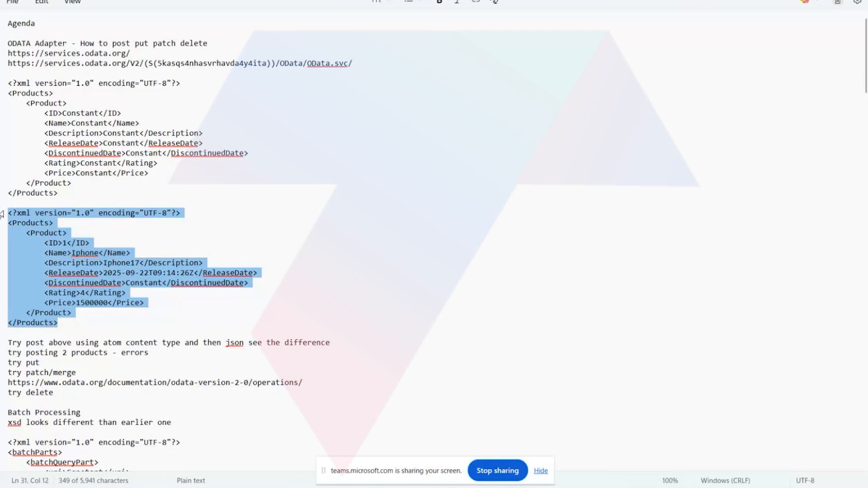
{"action": "key", "text": "alt+Tab"}
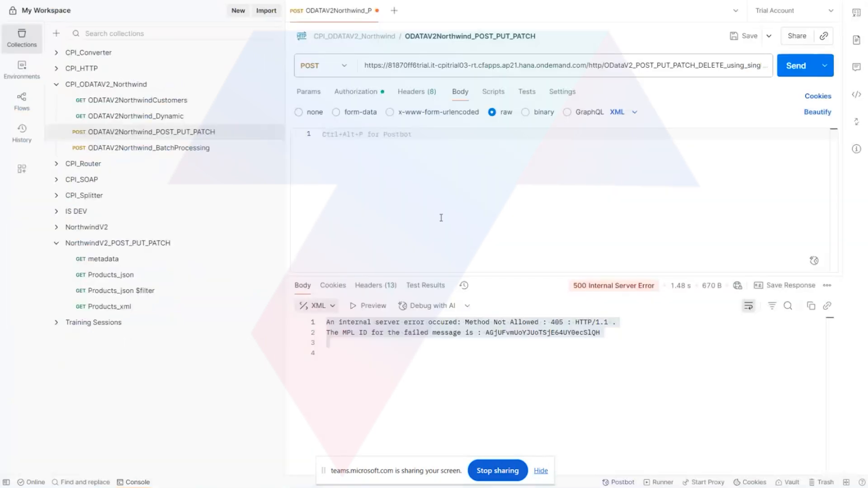
{"action": "key", "text": "ctrl+v"}
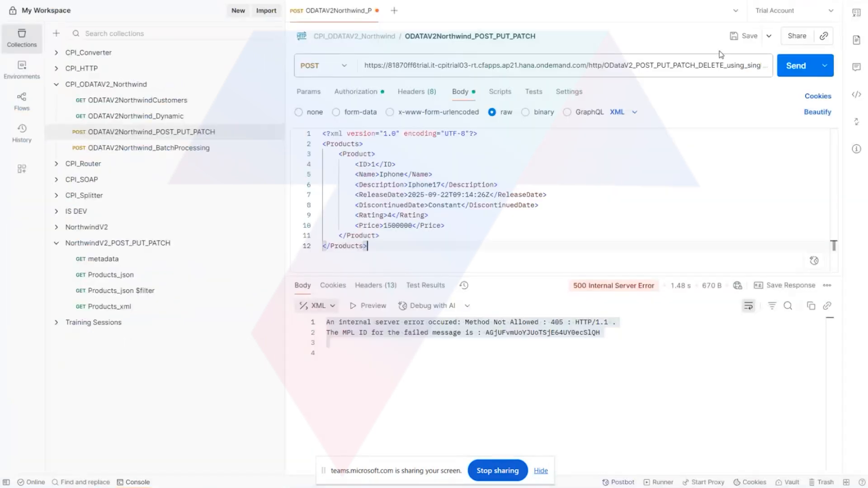
{"action": "left_click", "coordinate": [800, 73]}
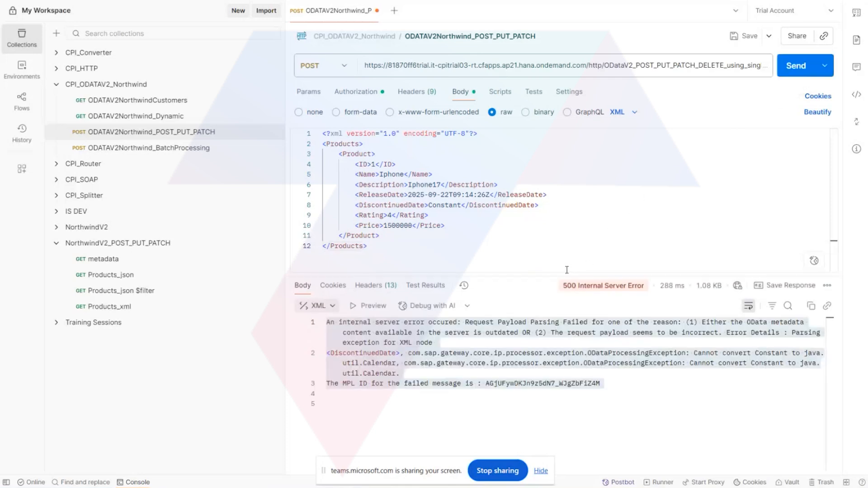
Step: Remove the DiscontinuedDate line from the product XML in the request body, leaving no blank line
{"action": "left_click_drag", "start_coordinate": [541, 204], "coordinate": [351, 206]}
{"action": "key", "text": "ctrl+c"}
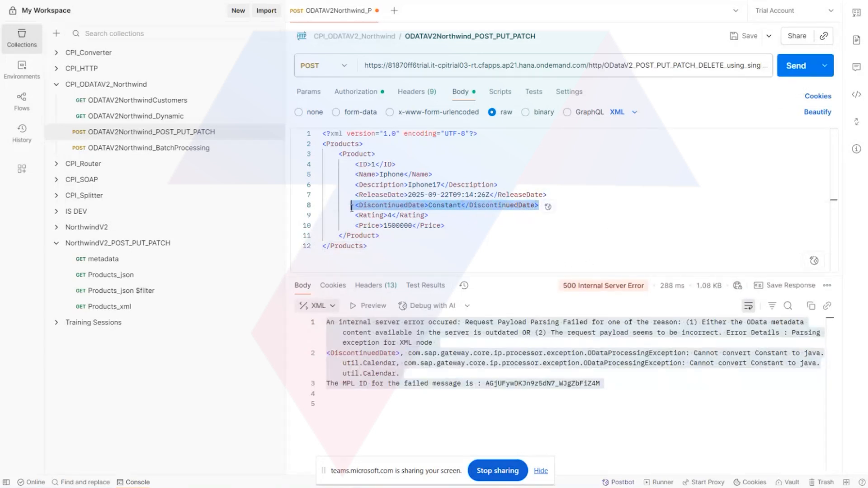
{"action": "key", "text": "BackSpace"}
{"action": "type", "text": "\\"}
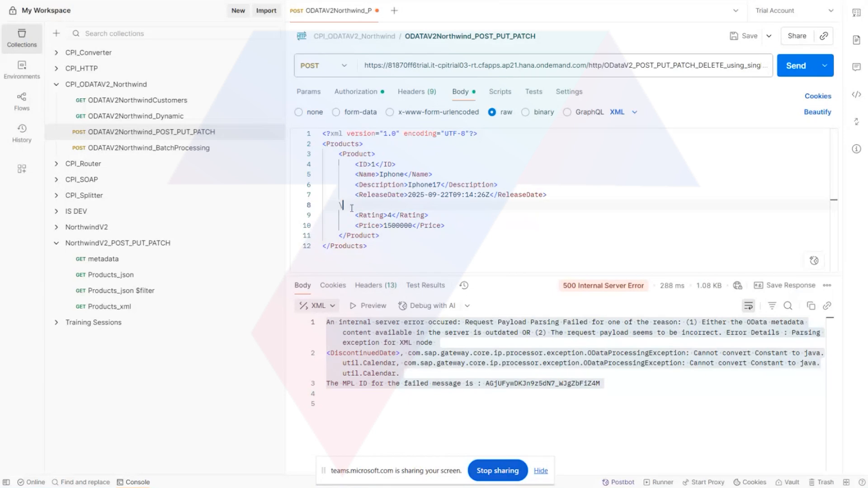
{"action": "key", "text": "BackSpace"}
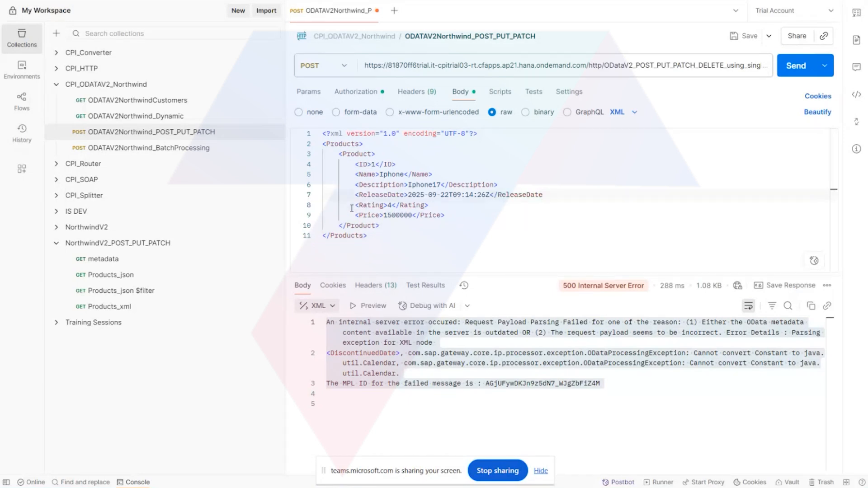
{"action": "key", "text": "Return"}
{"action": "key", "text": "Tab"}
{"action": "type", "text": "\\"}
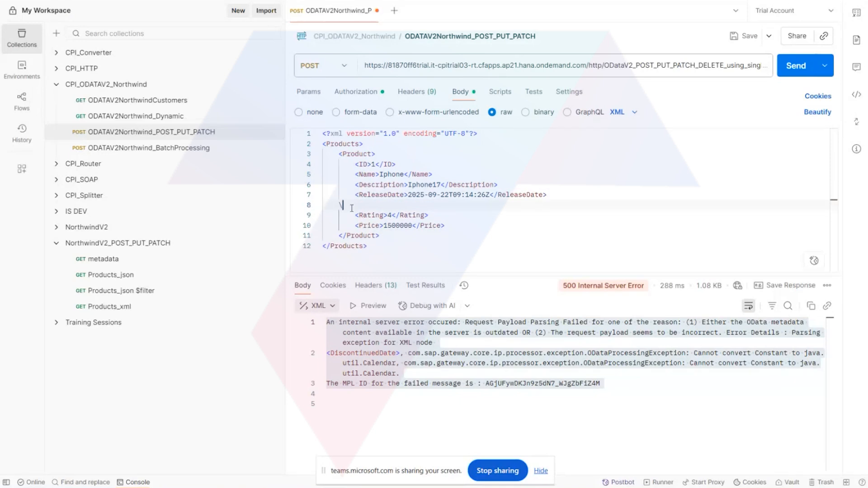
{"action": "key", "text": "BackSpace"}
{"action": "key", "text": "ctrl+v"}
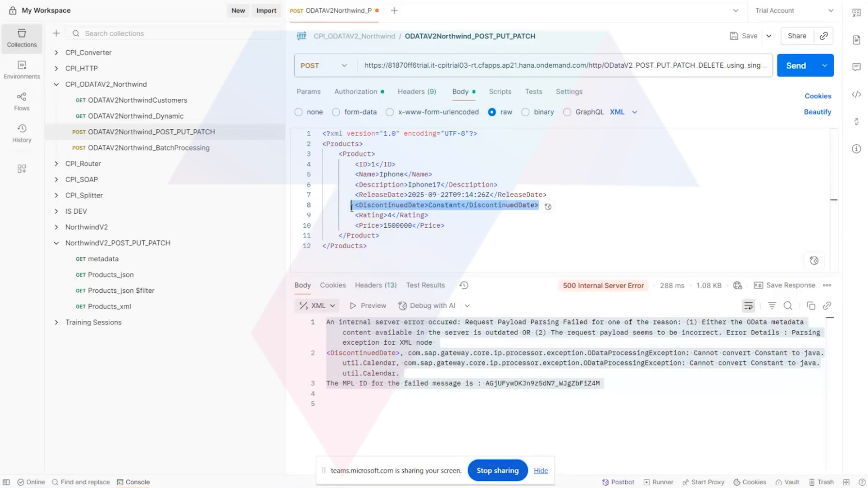
{"action": "key", "text": "BackSpace"}
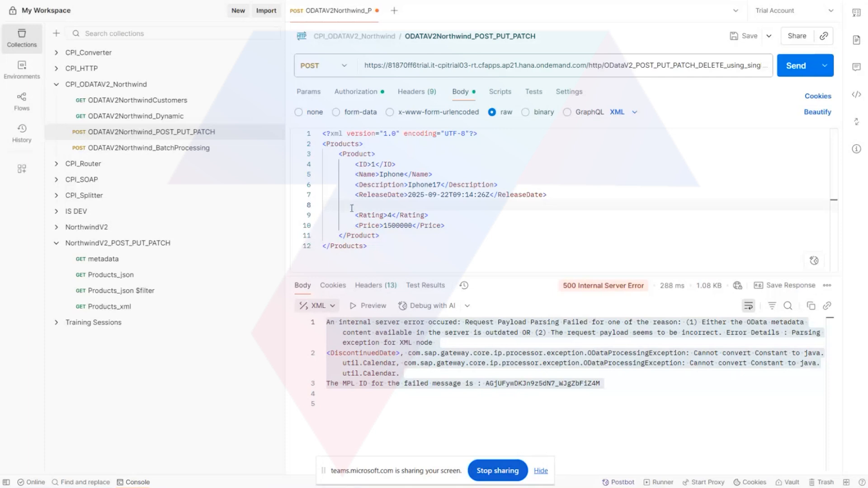
{"action": "key", "text": "BackSpace"}
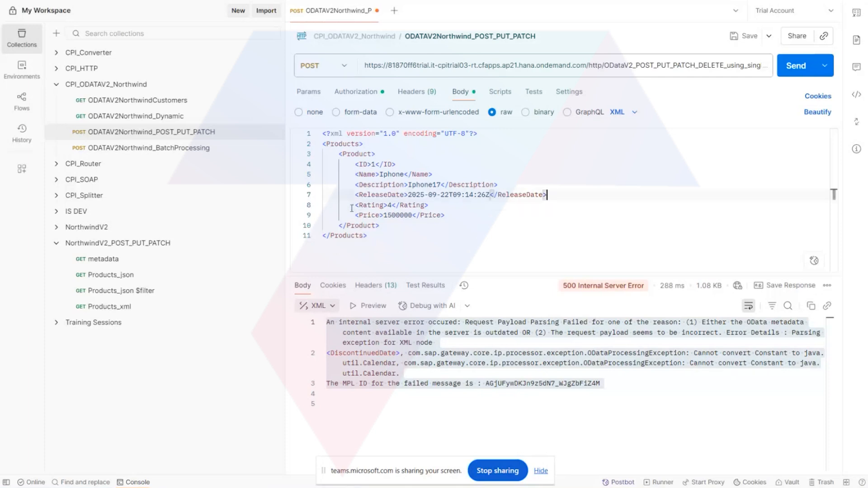
Step: Set the product ID to 52 and the description to Iphone18, and send the POST request
{"action": "left_click", "coordinate": [378, 165]}
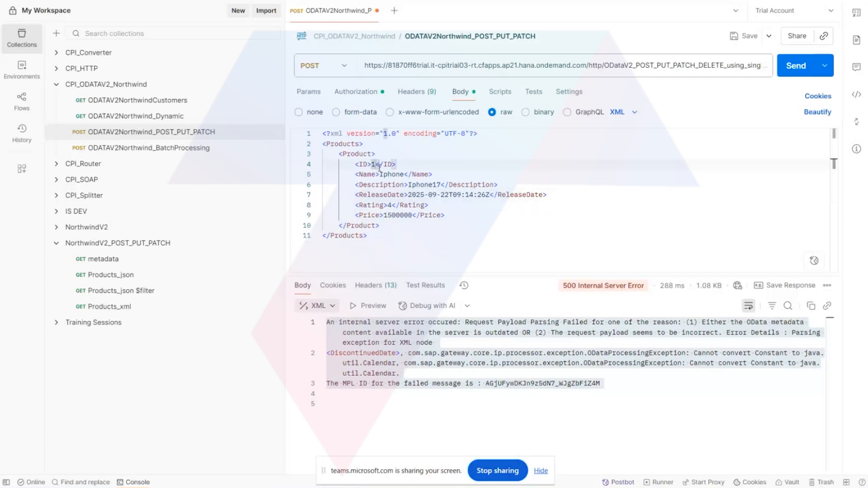
{"action": "key", "text": "BackSpace"}
{"action": "type", "text": "52"}
{"action": "left_click", "coordinate": [442, 186]}
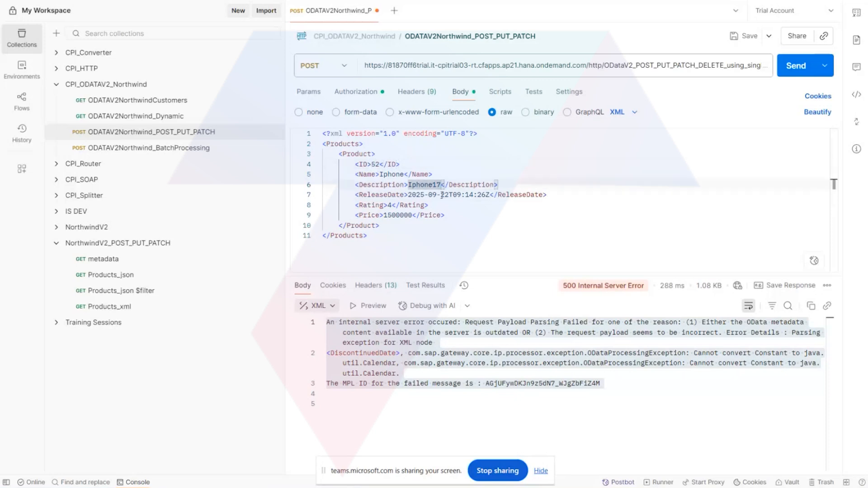
{"action": "key", "text": "BackSpace"}
{"action": "type", "text": "8"}
{"action": "left_click", "coordinate": [796, 68]}
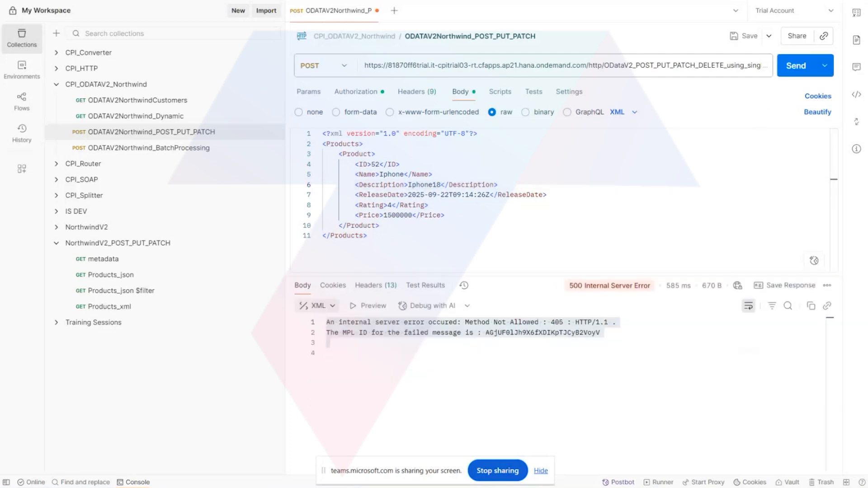
Step: Switch to Integration Suite, return from the schema to the integration flow, and open the OData receiver channel's processing settings
{"action": "left_click", "coordinate": [256, 437]}
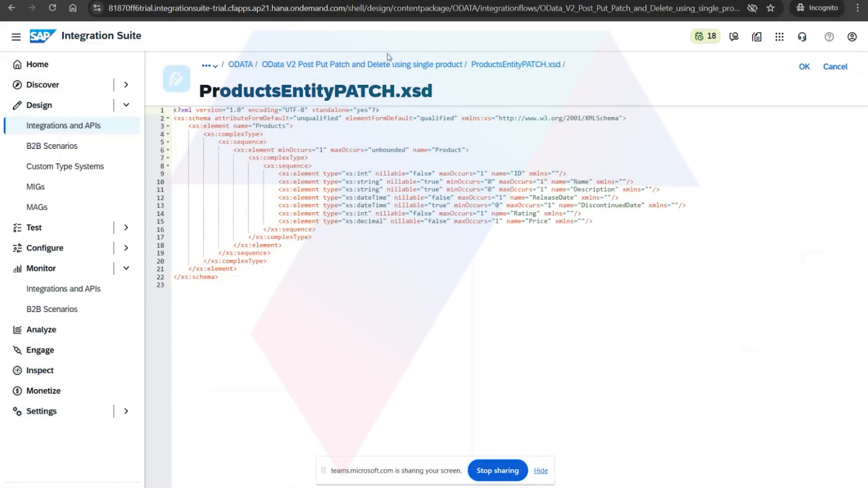
{"action": "left_click", "coordinate": [387, 64]}
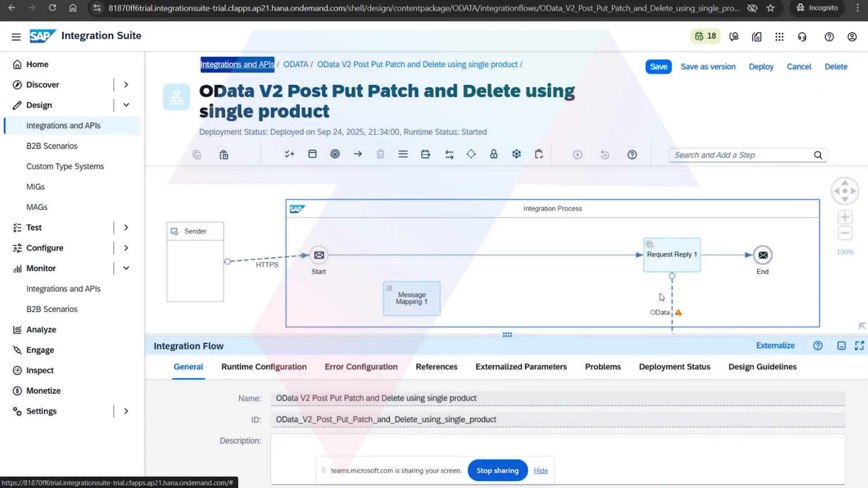
{"action": "left_click", "coordinate": [677, 302]}
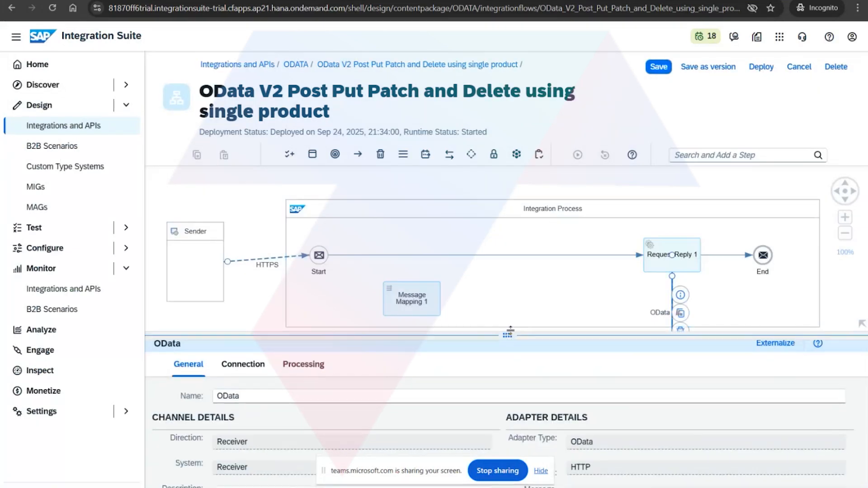
{"action": "left_click_drag", "start_coordinate": [507, 335], "coordinate": [498, 206]}
{"action": "left_click", "coordinate": [240, 199]}
{"action": "left_click", "coordinate": [302, 199]}
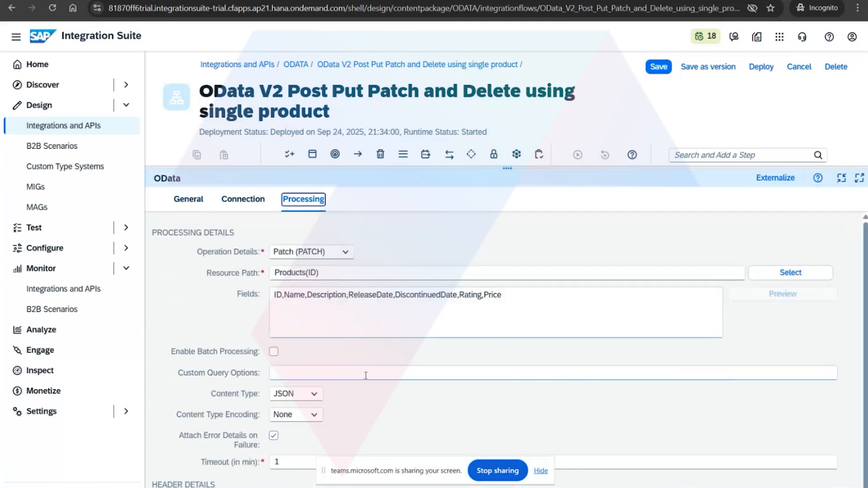
{"action": "scroll", "coordinate": [366, 378], "scroll_direction": "down", "scroll_amount": 1}
{"action": "scroll", "coordinate": [364, 362], "scroll_direction": "up", "scroll_amount": 1}
Step: Change the OData receiver operation to Merge (MERGE) and regenerate its resource path for the Products entity with all listed fields
{"action": "left_click", "coordinate": [345, 252]}
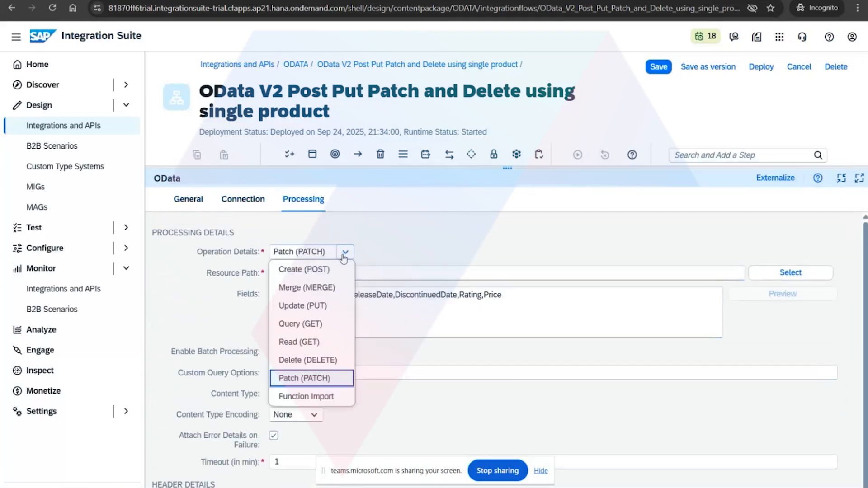
{"action": "left_click", "coordinate": [319, 292]}
{"action": "left_click", "coordinate": [791, 272]}
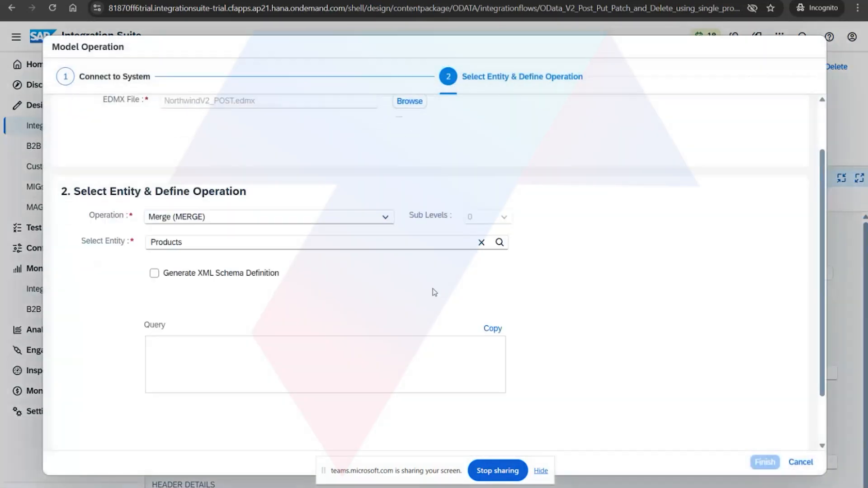
{"action": "scroll", "coordinate": [308, 247], "scroll_direction": "down", "scroll_amount": 3}
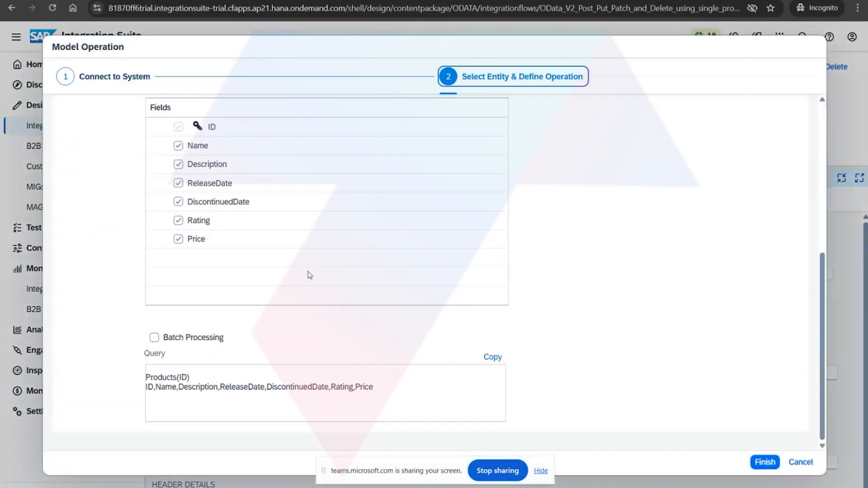
{"action": "scroll", "coordinate": [303, 299], "scroll_direction": "up", "scroll_amount": 5}
{"action": "scroll", "coordinate": [303, 294], "scroll_direction": "down", "scroll_amount": 5}
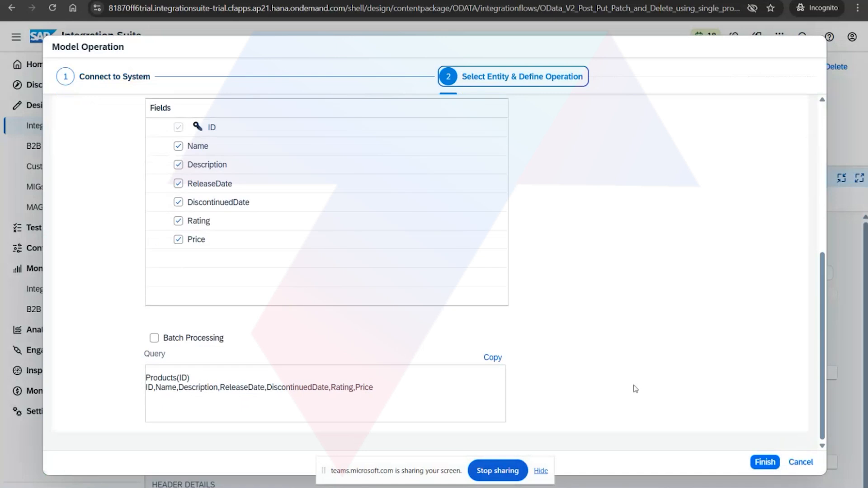
{"action": "left_click", "coordinate": [766, 461]}
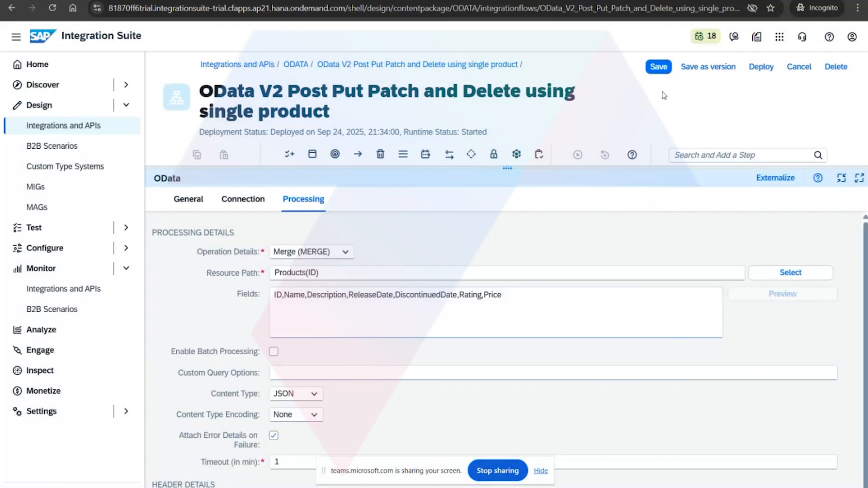
Step: Save and deploy the integration flow, confirm the deployment, and leave edit mode
{"action": "left_click", "coordinate": [659, 66]}
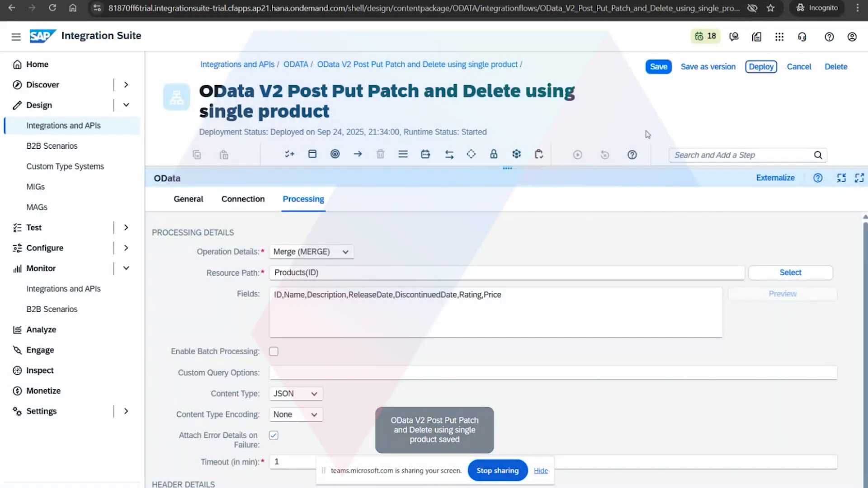
{"action": "left_click", "coordinate": [761, 67]}
{"action": "left_click", "coordinate": [498, 286]}
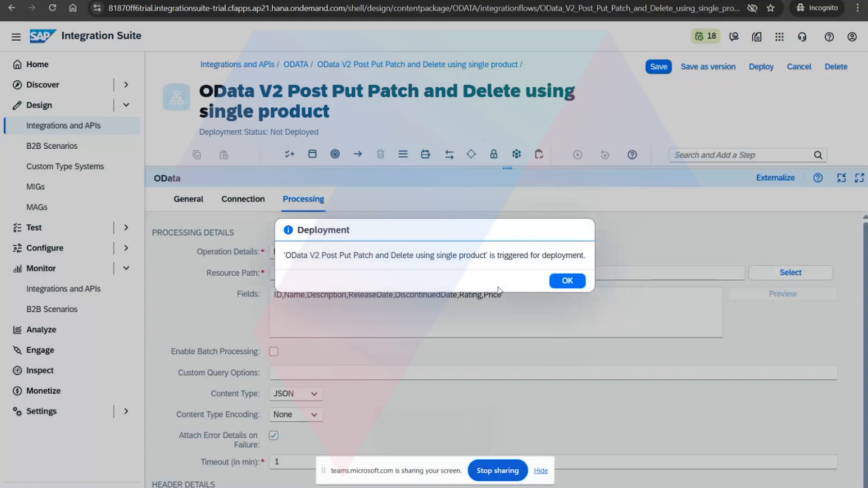
{"action": "left_click", "coordinate": [567, 281]}
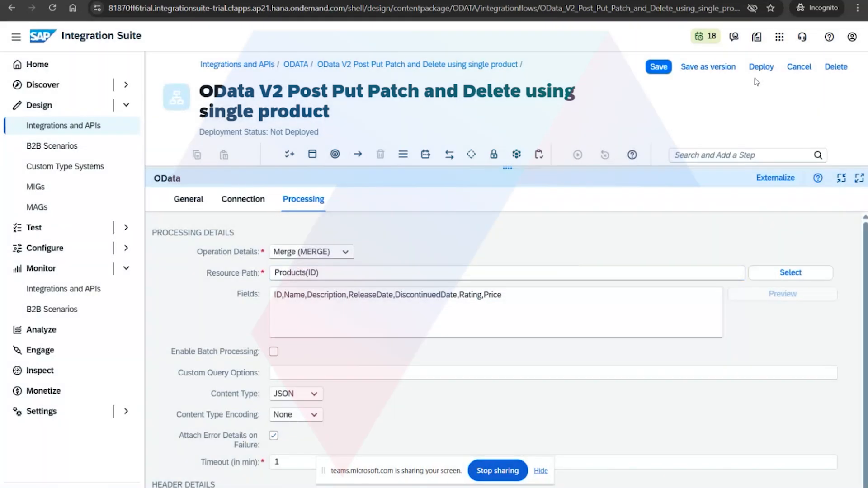
{"action": "left_click", "coordinate": [797, 68]}
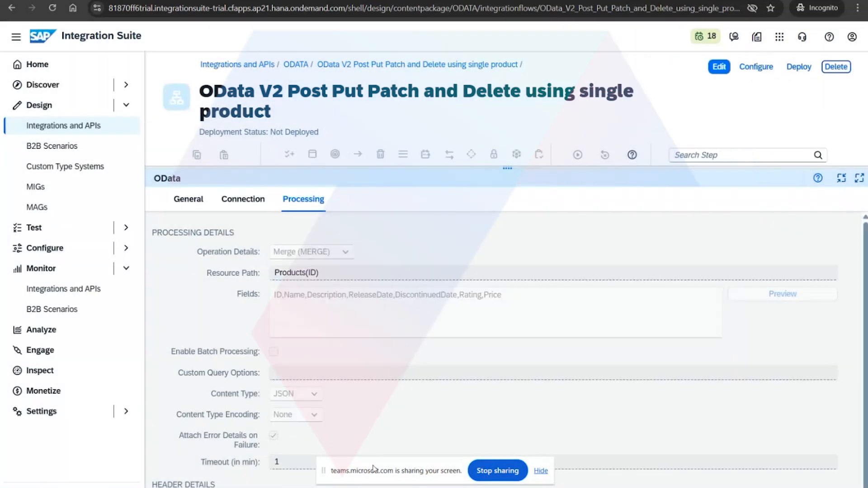
Step: Switch to Postman and send the POST request for product 52, checking the flow's deployment status in Integration Suite before resending it several times
{"action": "key", "text": "alt+Tab"}
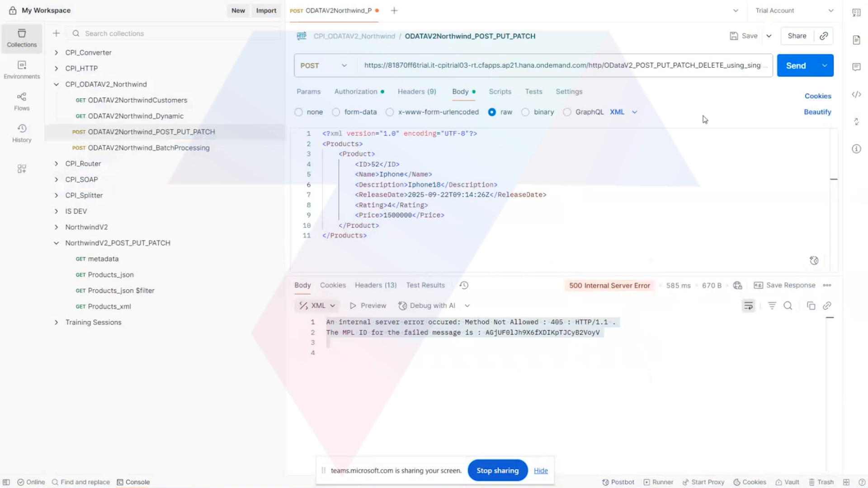
{"action": "left_click", "coordinate": [795, 66]}
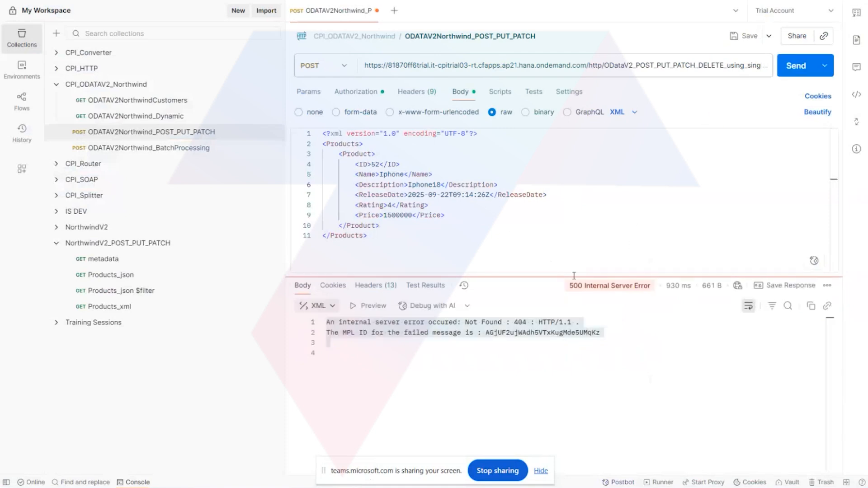
{"action": "left_click", "coordinate": [265, 441]}
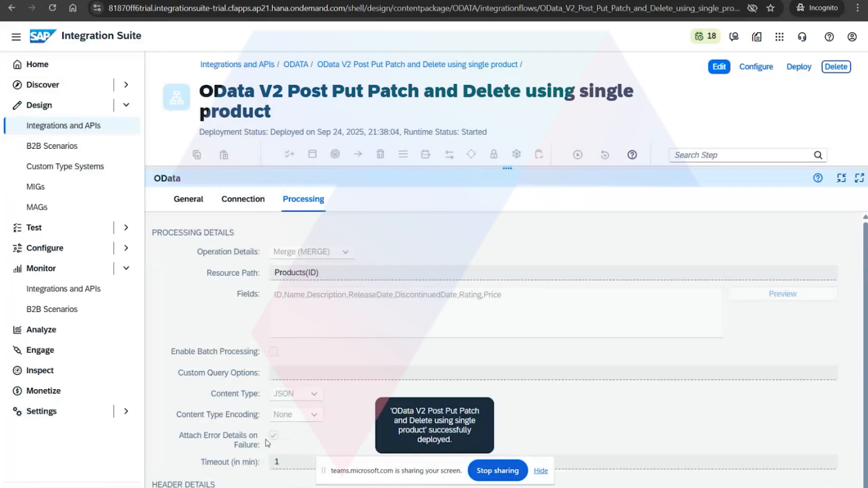
{"action": "key", "text": "alt+Tab"}
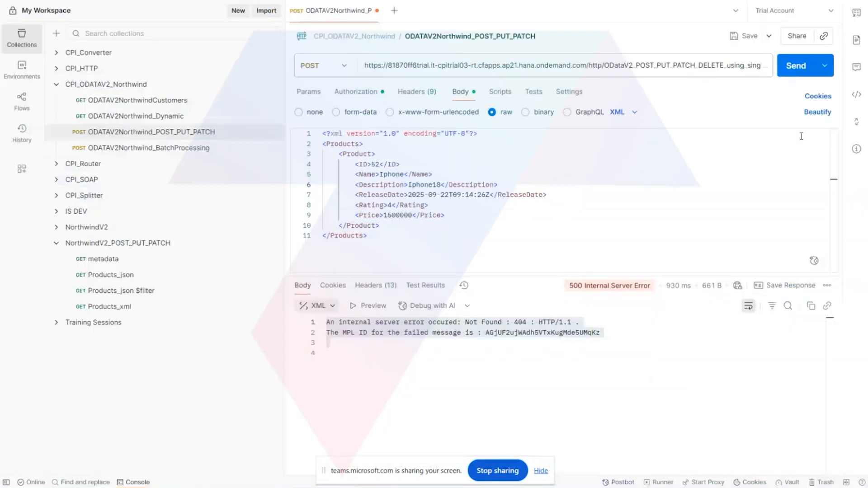
{"action": "left_click", "coordinate": [802, 66]}
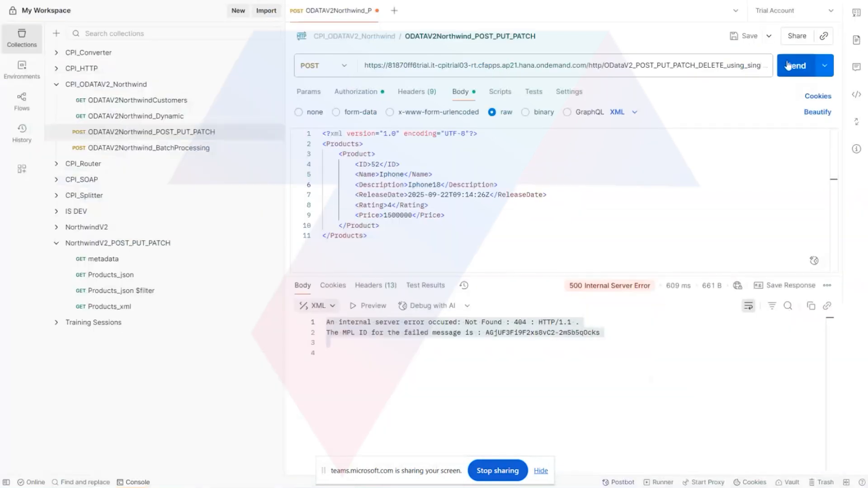
{"action": "left_click", "coordinate": [788, 65]}
{"action": "left_click", "coordinate": [788, 65]}
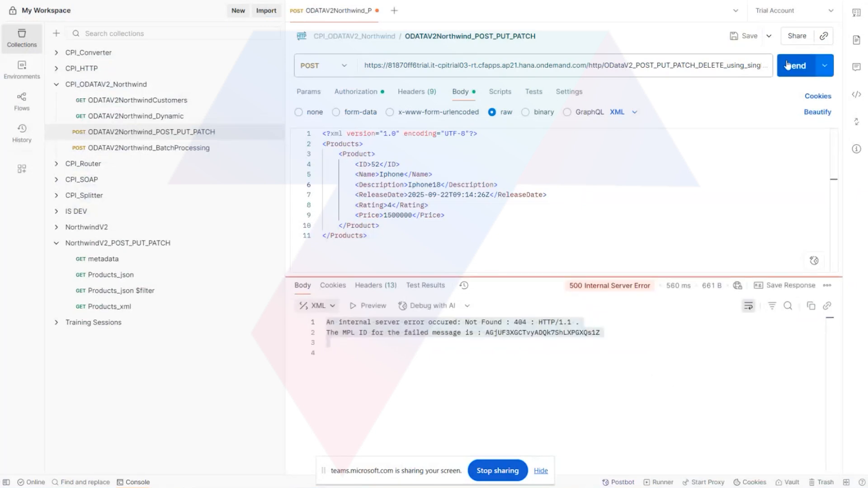
{"action": "left_click", "coordinate": [788, 65]}
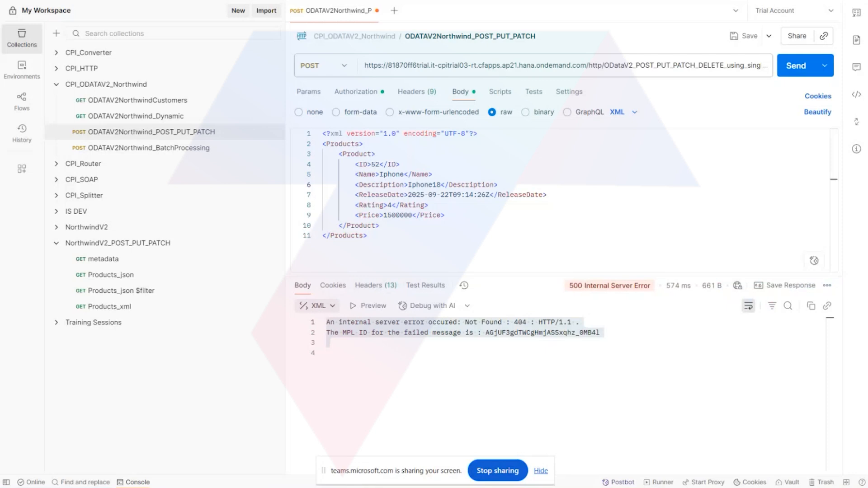
Step: Switch to Integration Suite monitoring and check the log level of the deployed integration flow in Manage Integration Content
{"action": "left_click", "coordinate": [254, 425]}
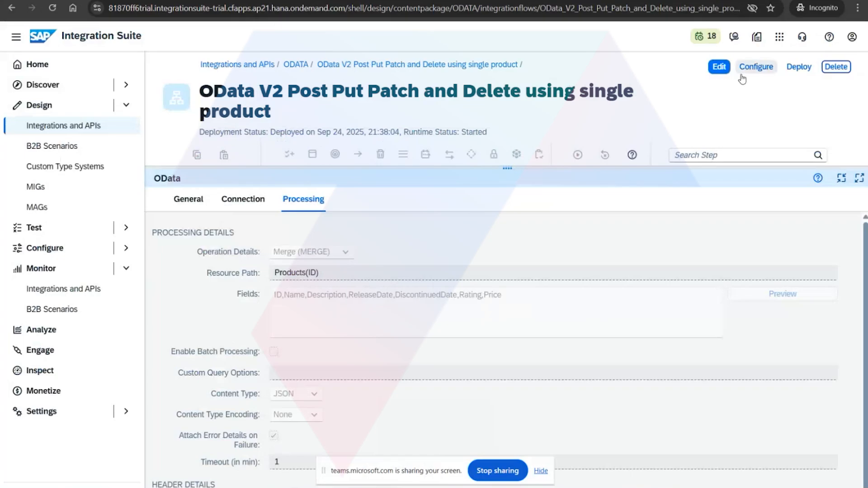
{"action": "left_click", "coordinate": [371, 1]}
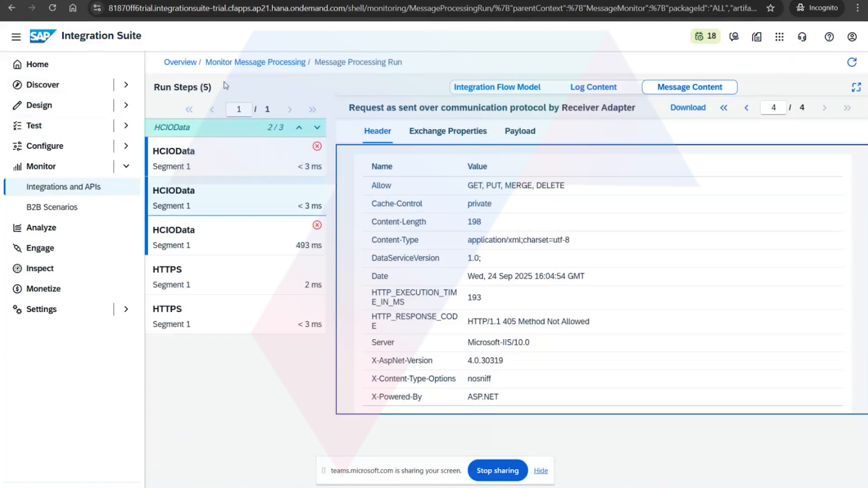
{"action": "left_click", "coordinate": [224, 63]}
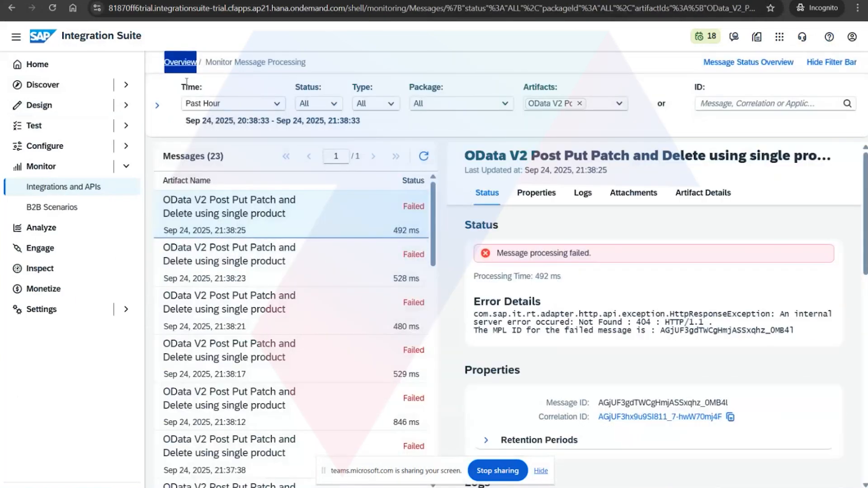
{"action": "left_click", "coordinate": [209, 417]}
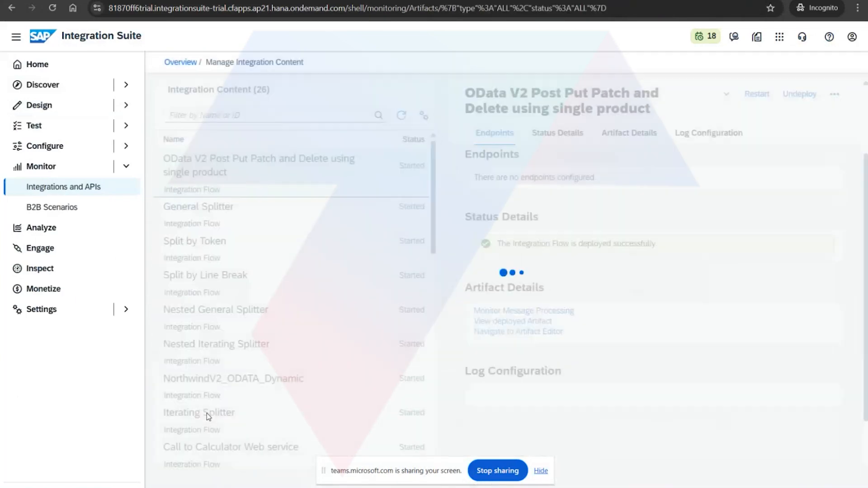
{"action": "scroll", "coordinate": [565, 388], "scroll_direction": "down", "scroll_amount": 2}
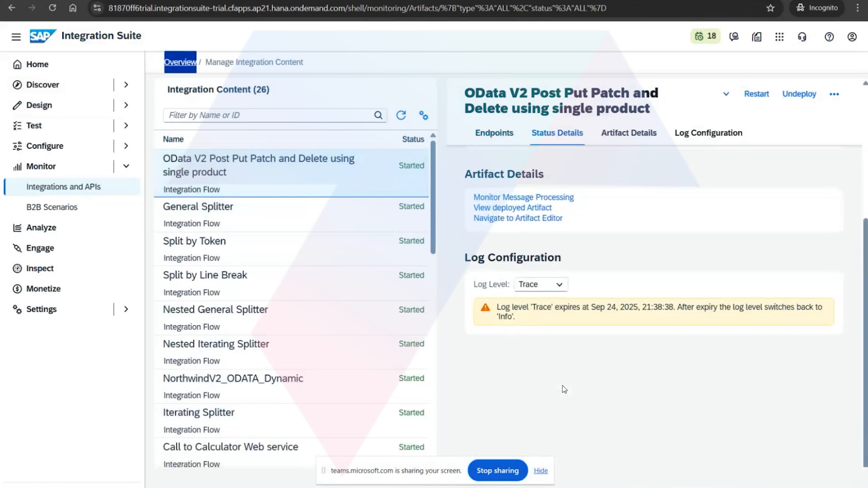
Step: Switch to Postman and send the product 52 request again
{"action": "key", "text": "alt+Tab"}
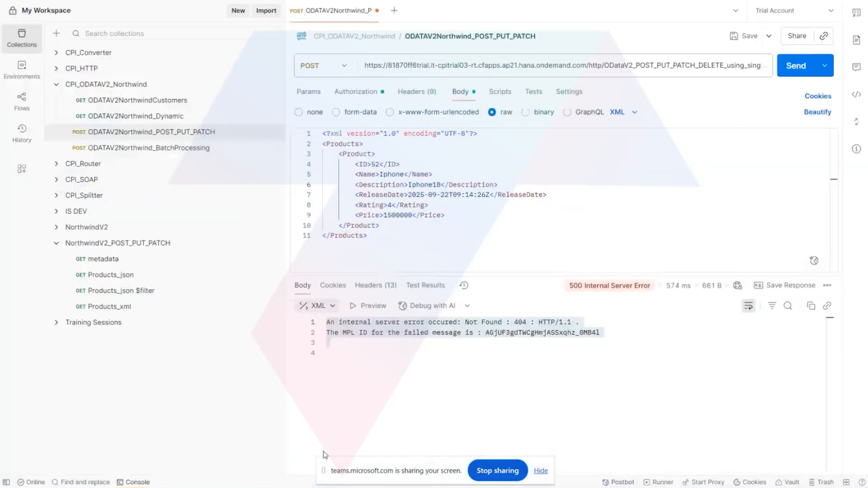
{"action": "mouse_move", "coordinate": [317, 487]}
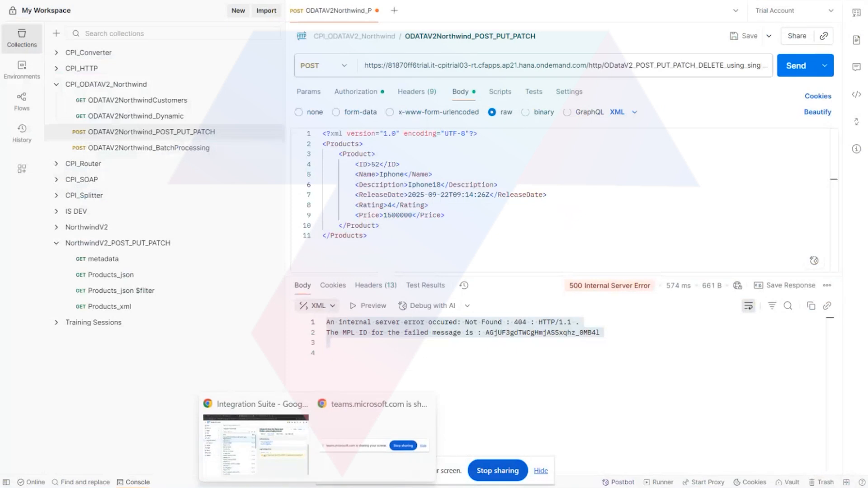
{"action": "left_click", "coordinate": [795, 66]}
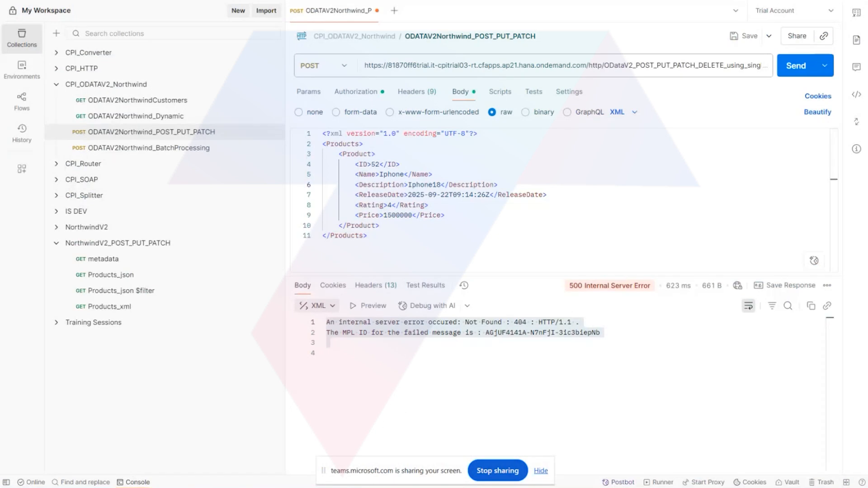
Step: Switch to Integration Suite, edit the integration flow, and try replacing the direct link from Start to Request Reply 1 with one to Message Mapping 1
{"action": "mouse_move", "coordinate": [318, 487]}
{"action": "left_click", "coordinate": [279, 458]}
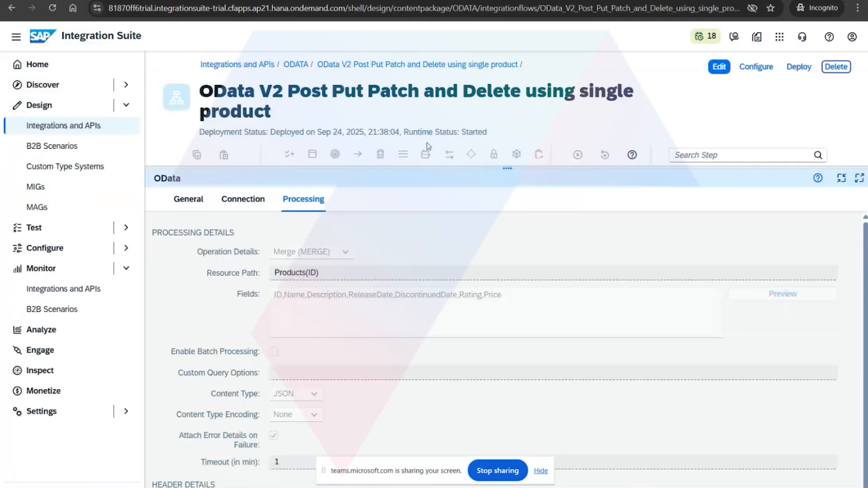
{"action": "left_click", "coordinate": [505, 169]}
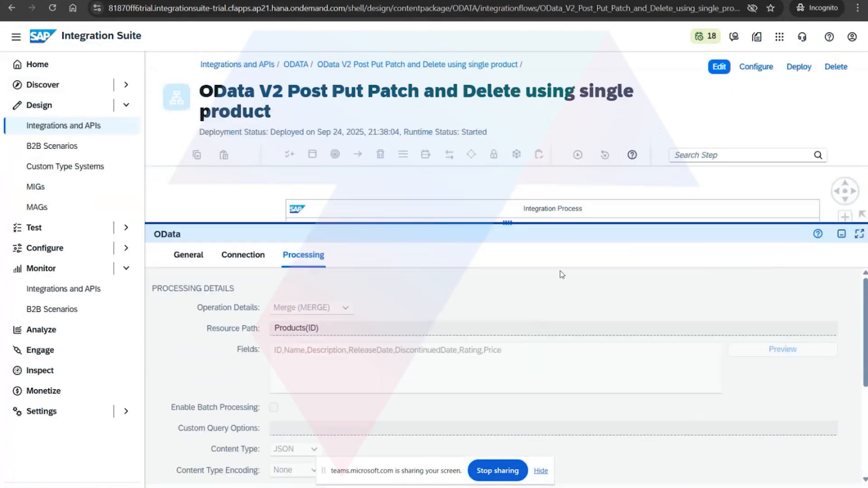
{"action": "left_click", "coordinate": [719, 66]}
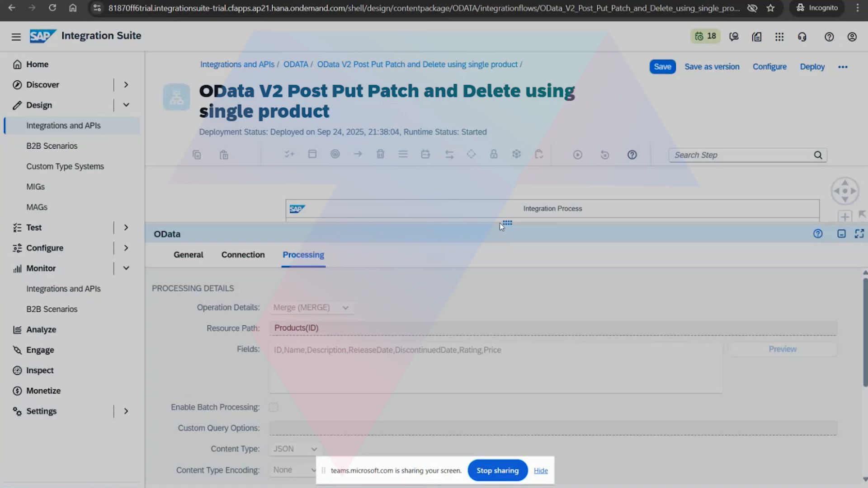
{"action": "left_click_drag", "start_coordinate": [500, 223], "coordinate": [502, 383]}
{"action": "left_click", "coordinate": [550, 256]}
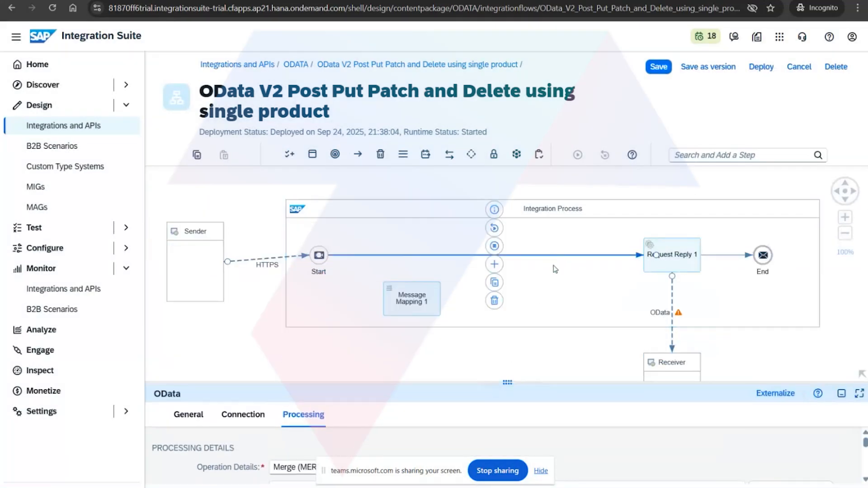
{"action": "left_click", "coordinate": [495, 301]}
{"action": "left_click_drag", "start_coordinate": [412, 298], "coordinate": [430, 264]}
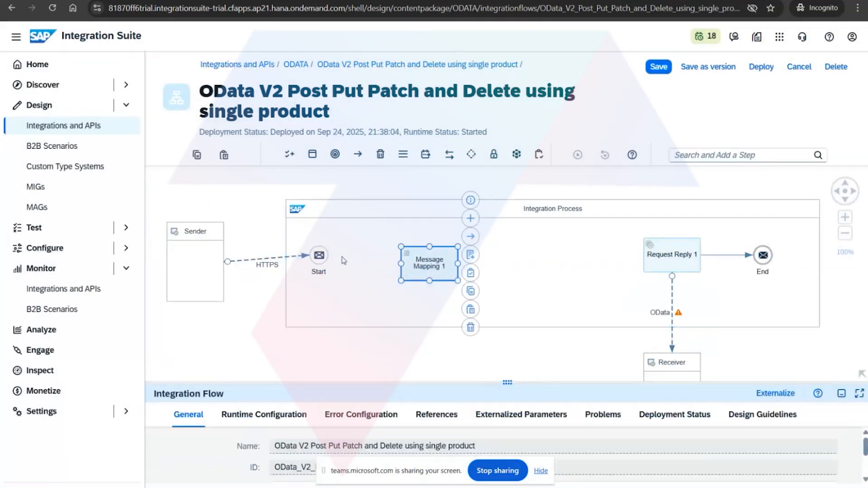
{"action": "left_click", "coordinate": [319, 255]}
{"action": "left_click_drag", "start_coordinate": [341, 247], "coordinate": [428, 262]}
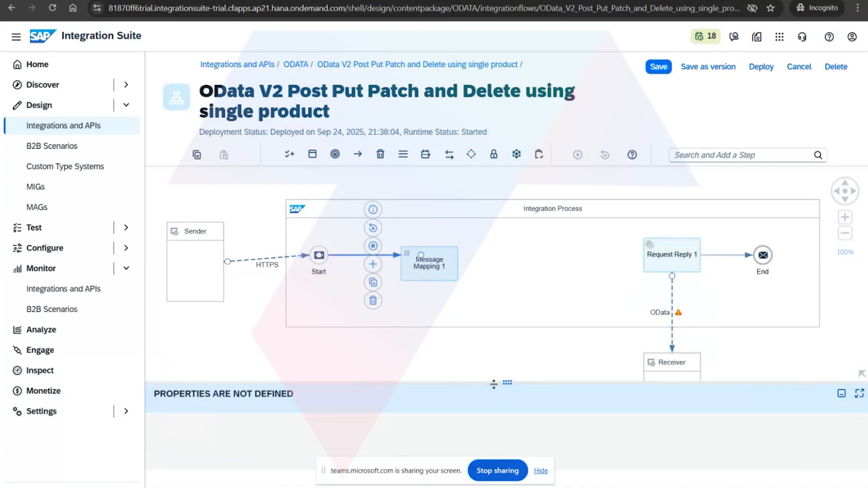
Step: Cancel editing, discard the unsaved integration flow changes, and return to the ODATA package's artifacts
{"action": "left_click_drag", "start_coordinate": [495, 384], "coordinate": [384, 272]}
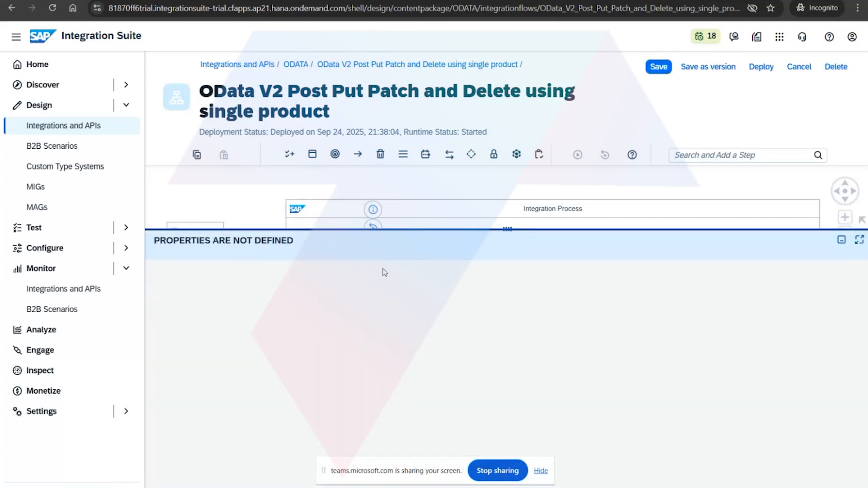
{"action": "left_click", "coordinate": [263, 207]}
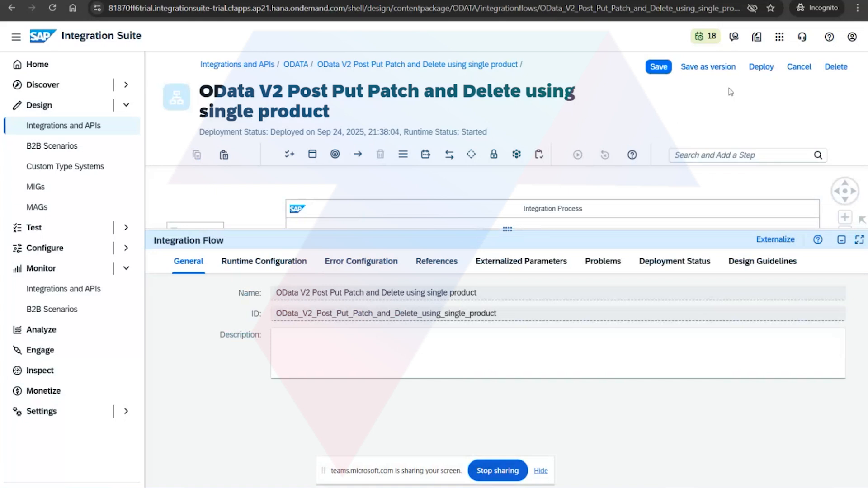
{"action": "left_click", "coordinate": [799, 66]}
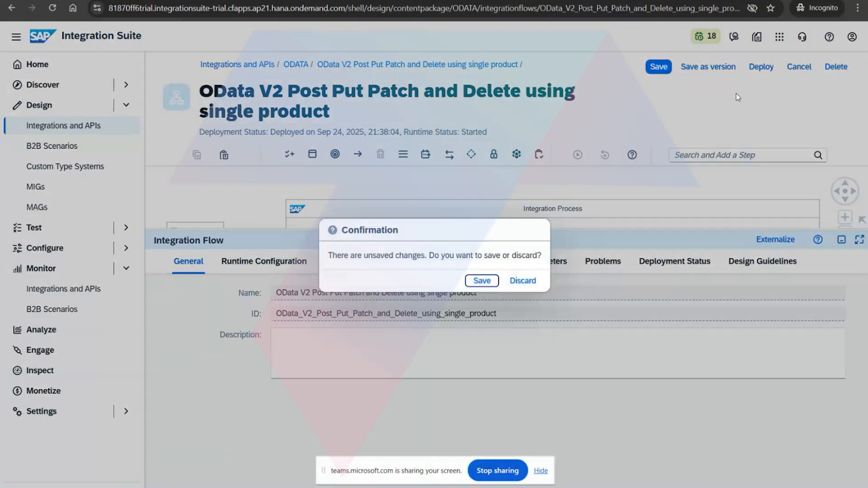
{"action": "left_click", "coordinate": [506, 285]}
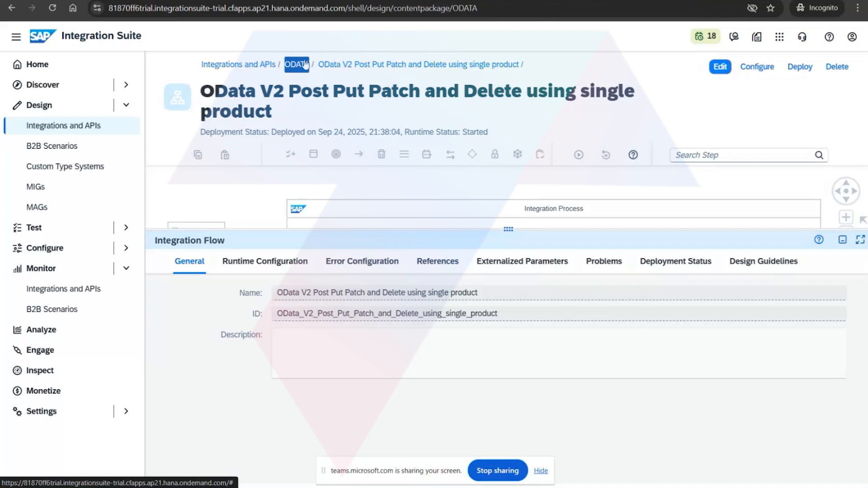
{"action": "left_click", "coordinate": [297, 64]}
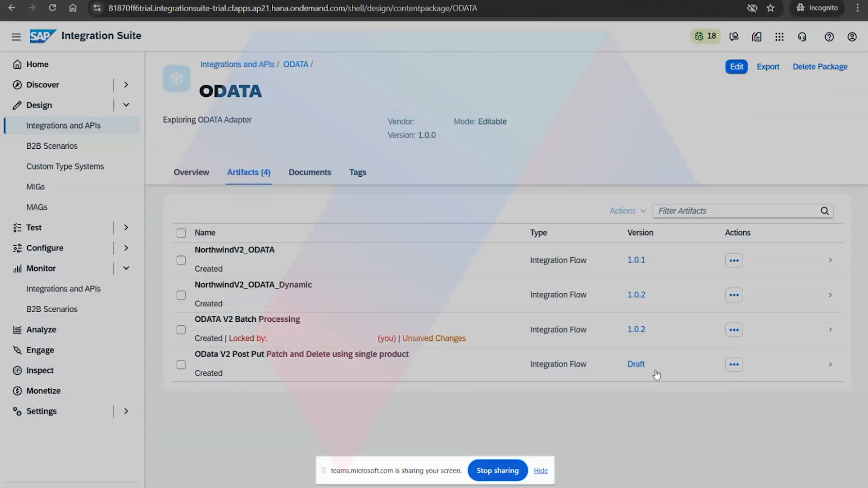
Step: Revert the OData V2 Post Put Patch and Delete integration flow to its version 1.0.1 created 9/22/25
{"action": "left_click", "coordinate": [638, 365]}
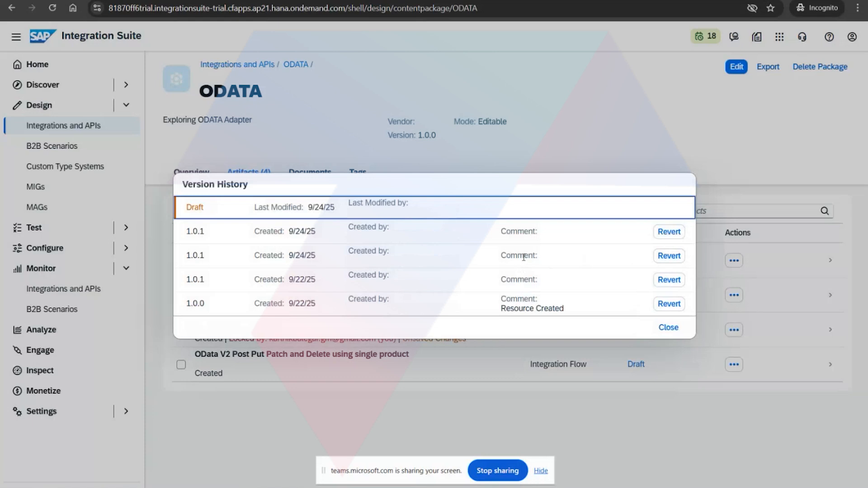
{"action": "left_click", "coordinate": [663, 280]}
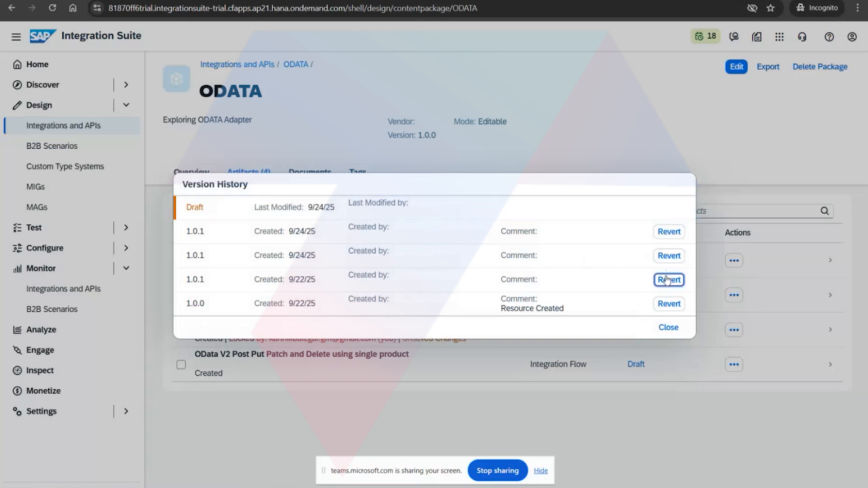
{"action": "left_click", "coordinate": [561, 310]}
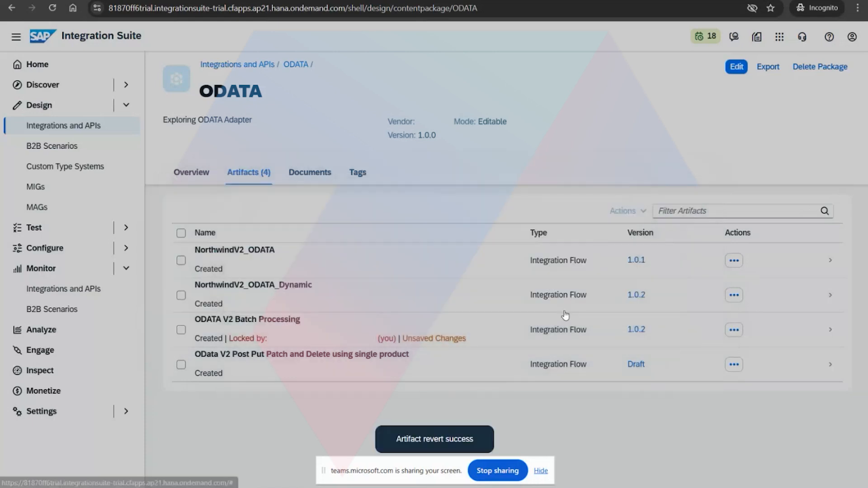
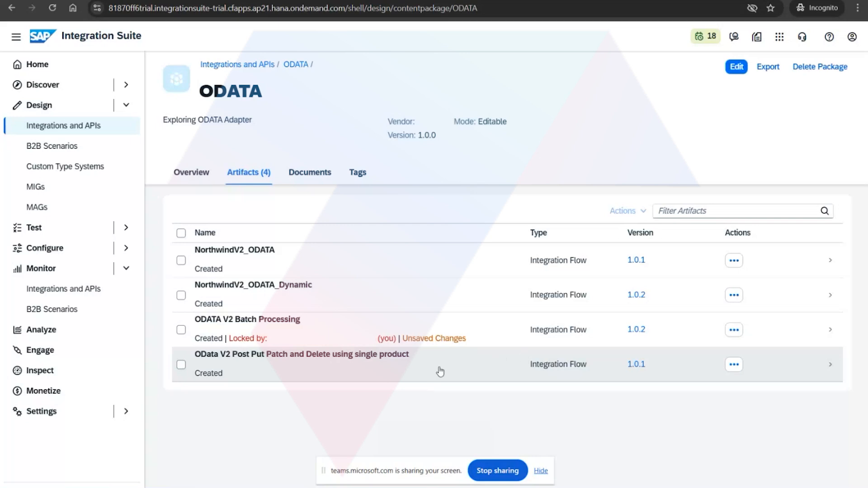
Step: Open the ODATA V2 Batch Processing integration flow and check the processing details of its OData receiver adapter
{"action": "left_click", "coordinate": [414, 330]}
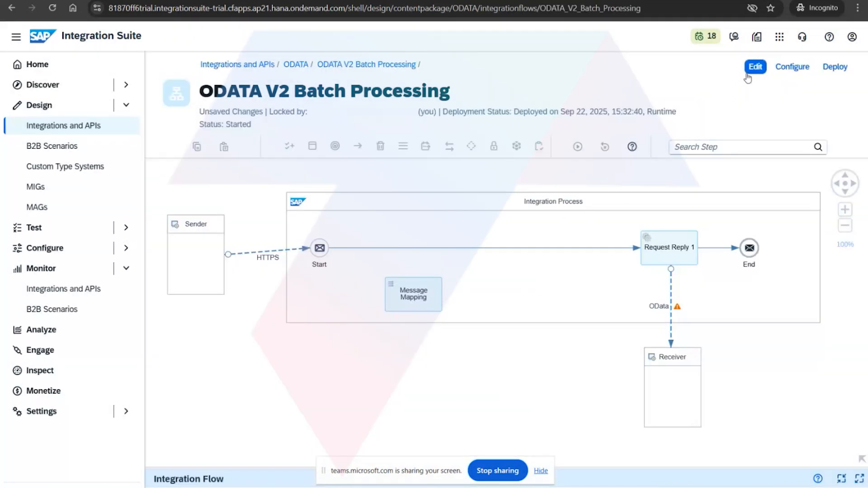
{"action": "left_click", "coordinate": [671, 309]}
{"action": "left_click", "coordinate": [575, 469]}
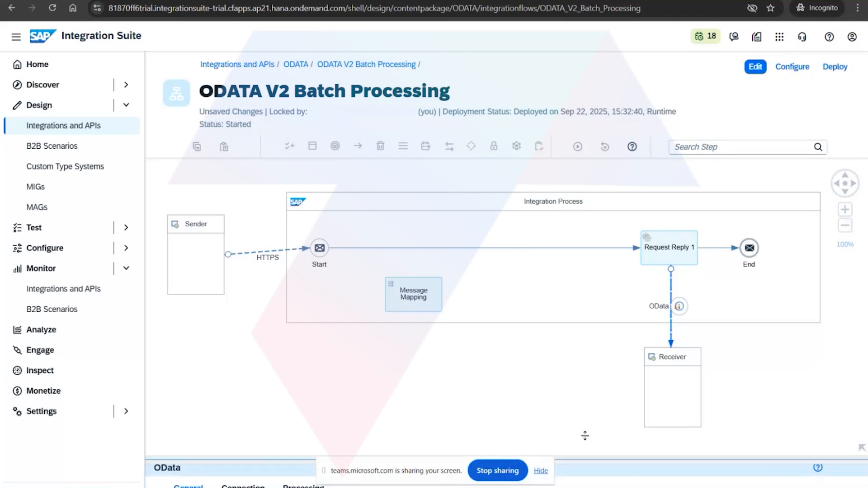
{"action": "left_click", "coordinate": [239, 224]}
{"action": "left_click", "coordinate": [317, 226]}
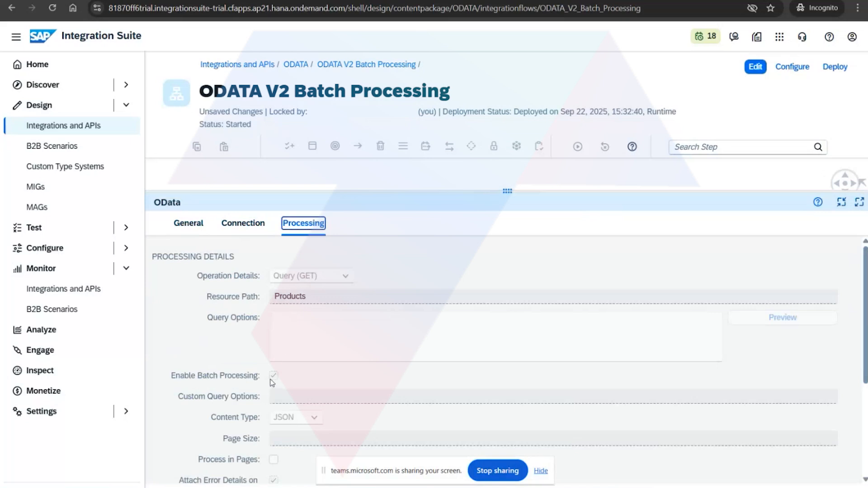
Step: Start editing the batch processing flow, closing the previous locked session and discarding its unsaved changes
{"action": "left_click", "coordinate": [751, 70]}
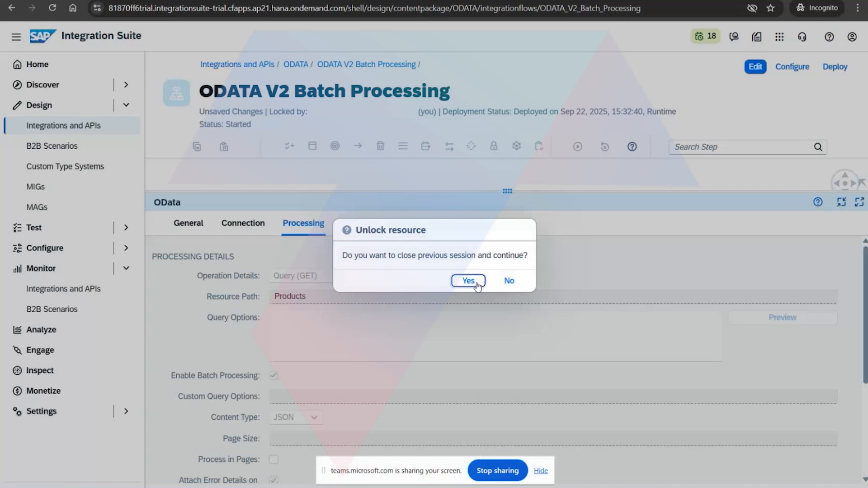
{"action": "left_click", "coordinate": [478, 285]}
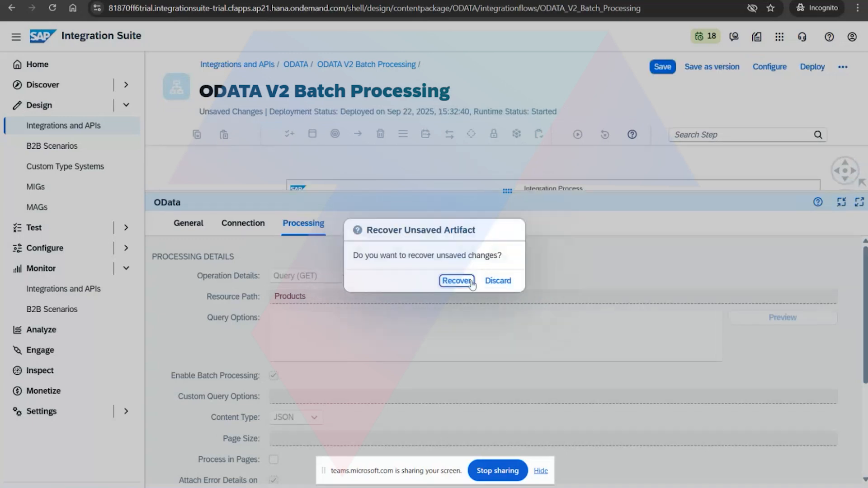
{"action": "left_click", "coordinate": [497, 281]}
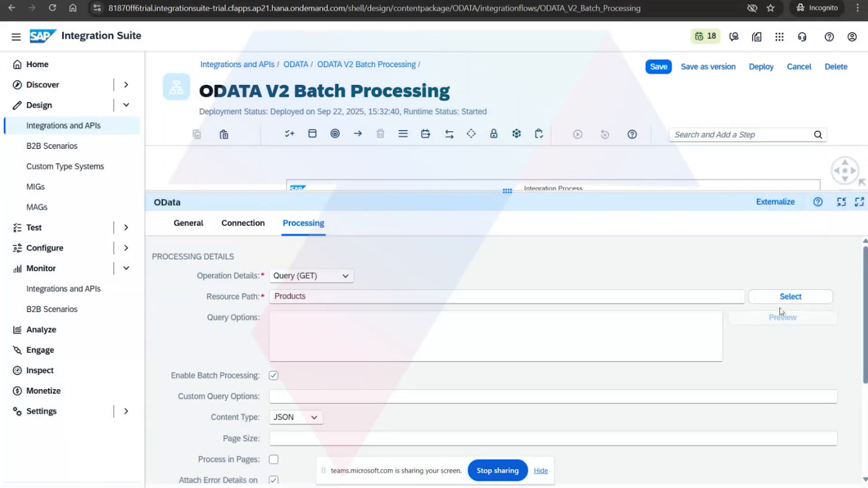
Step: Check the Batch Processing option in the Products resource path's Model Operation wizard, then leave the wizard and editing without changes
{"action": "left_click", "coordinate": [789, 298]}
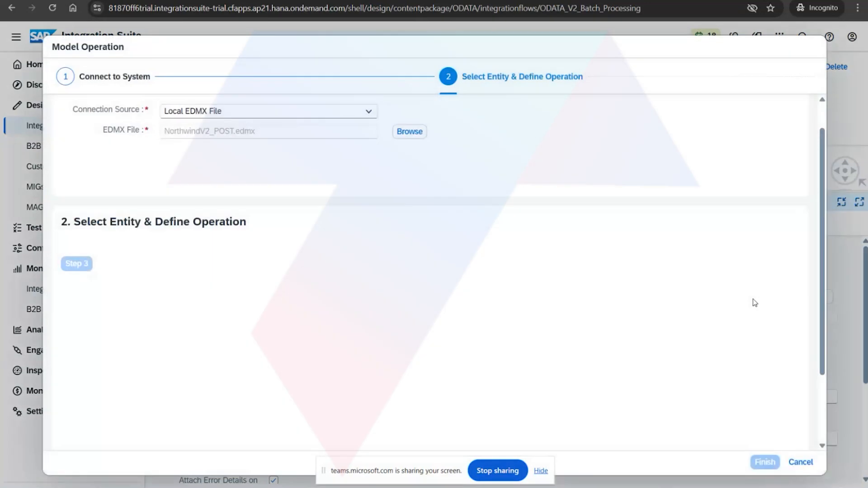
{"action": "scroll", "coordinate": [357, 323], "scroll_direction": "down", "scroll_amount": 3}
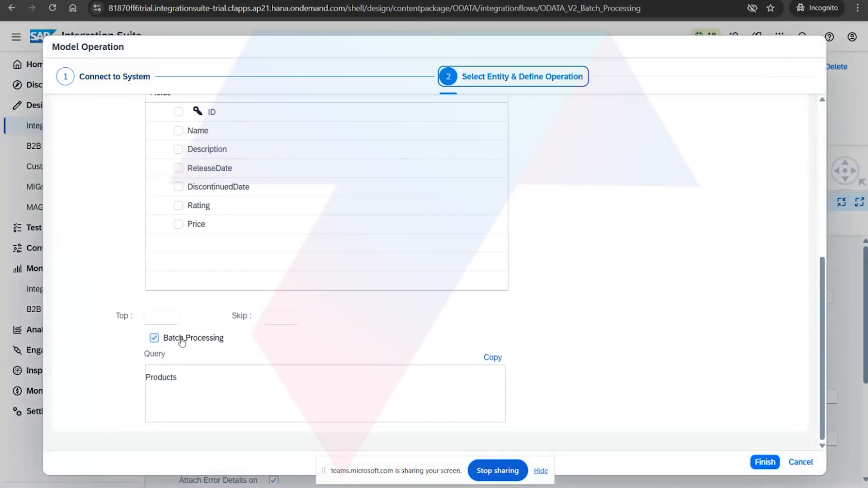
{"action": "left_click", "coordinate": [810, 463]}
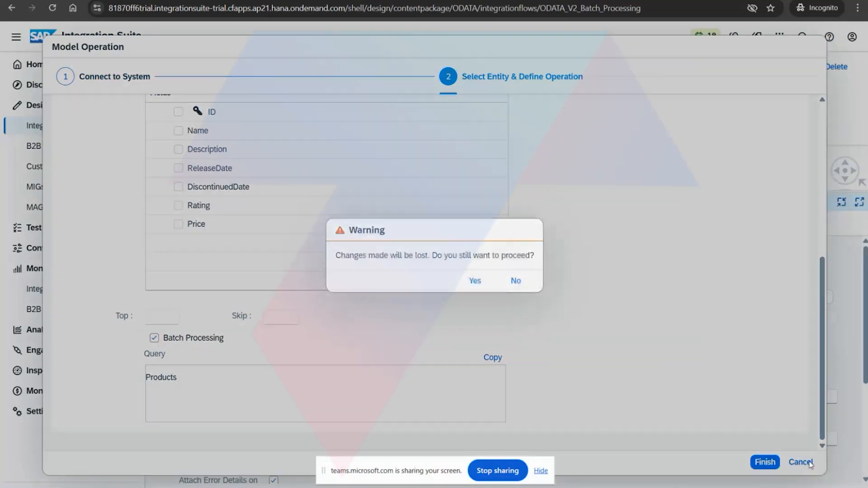
{"action": "left_click", "coordinate": [475, 281]}
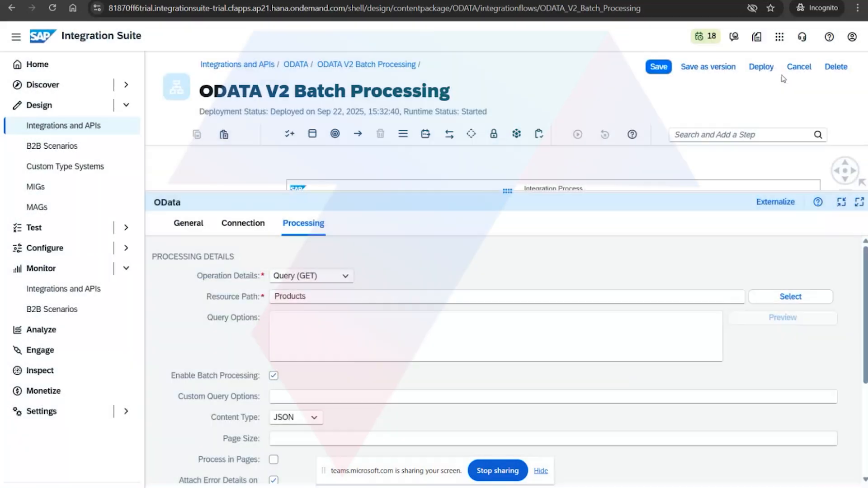
{"action": "left_click", "coordinate": [799, 67]}
Step: Switch to Postman, close the ODATAV2Northwind_POST_PUT_PATCH request without saving, and open ODATAV2Northwind_BatchProcessing
{"action": "key", "text": "alt+Tab"}
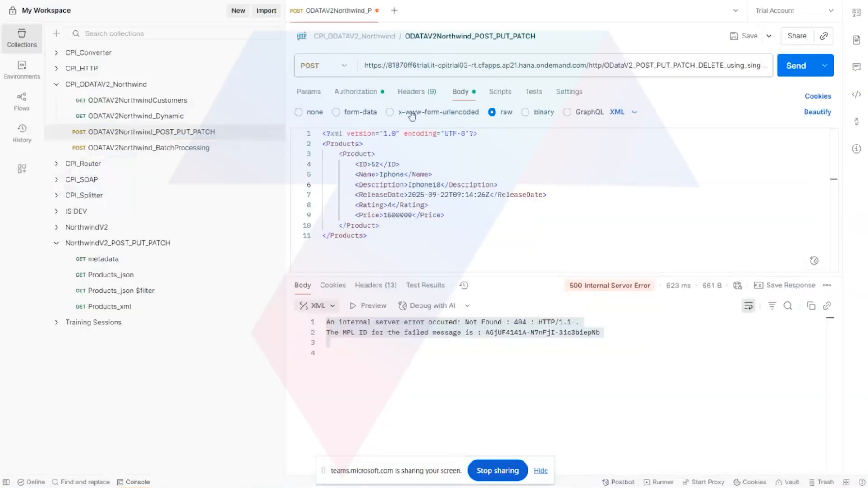
{"action": "left_click", "coordinate": [377, 10]}
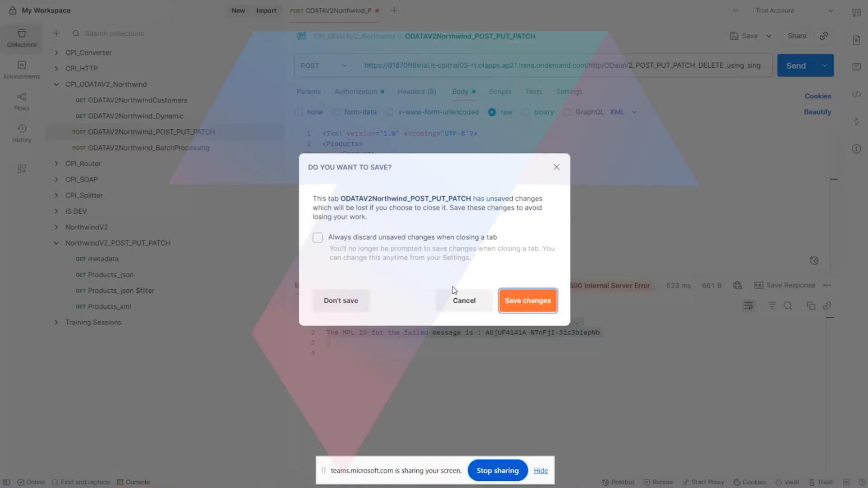
{"action": "left_click", "coordinate": [477, 308]}
{"action": "left_click", "coordinate": [377, 11]}
{"action": "left_click", "coordinate": [341, 298]}
{"action": "left_click", "coordinate": [115, 149]}
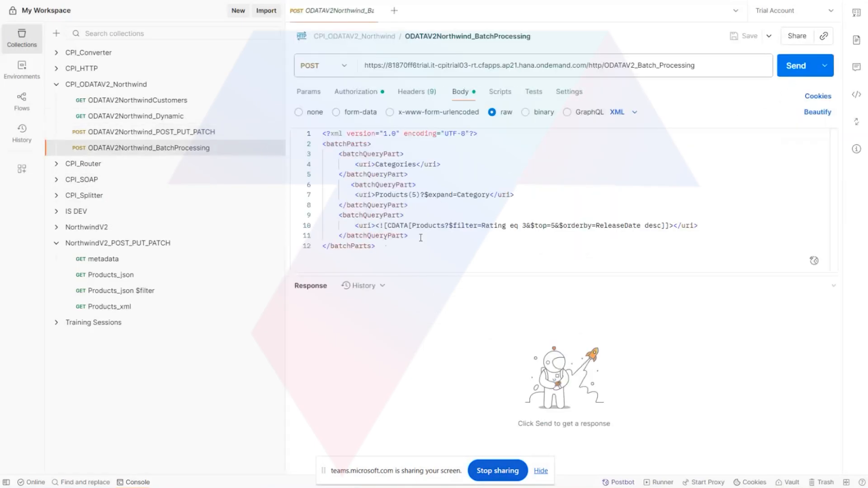
{"action": "left_click_drag", "start_coordinate": [421, 238], "coordinate": [340, 184]}
{"action": "key", "text": "BackSpace"}
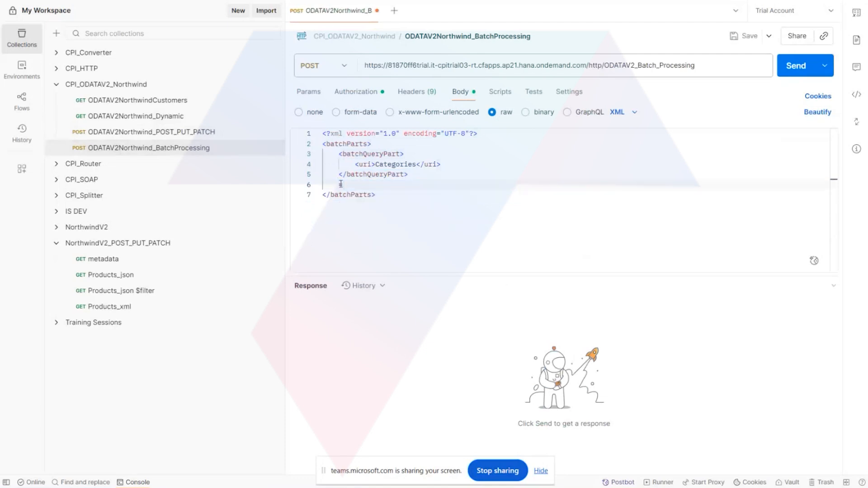
{"action": "key", "text": "ctrl+z"}
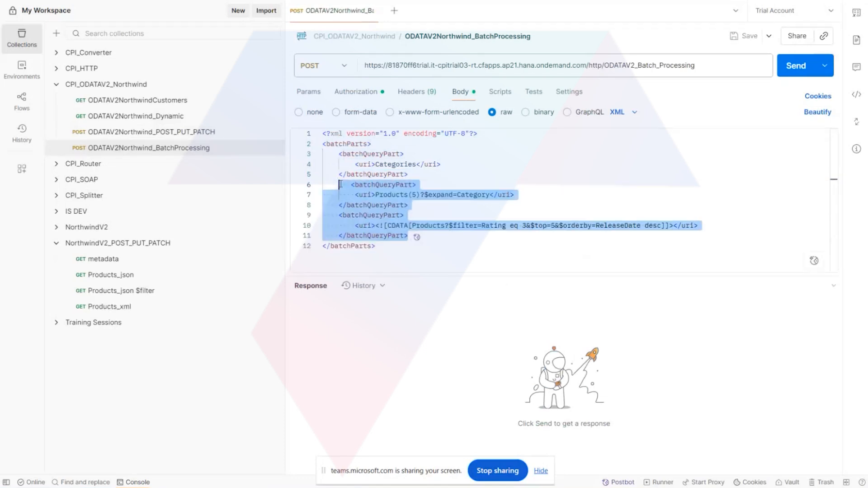
{"action": "left_click", "coordinate": [413, 236]}
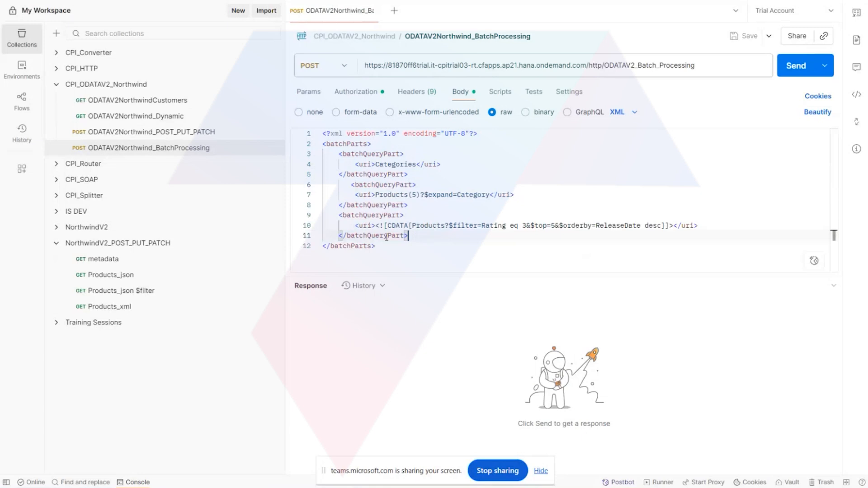
Step: Reduce the batch request body to the Categories query part only, send it, and review the response
{"action": "left_click_drag", "start_coordinate": [410, 236], "coordinate": [331, 186]}
{"action": "key", "text": "BackSpace"}
{"action": "key", "text": "BackSpace"}
{"action": "key", "text": "BackSpace"}
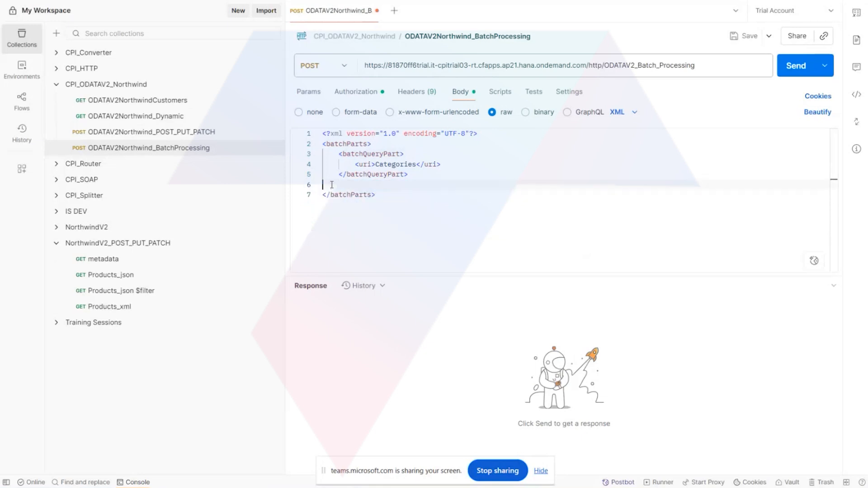
{"action": "left_click", "coordinate": [795, 65]}
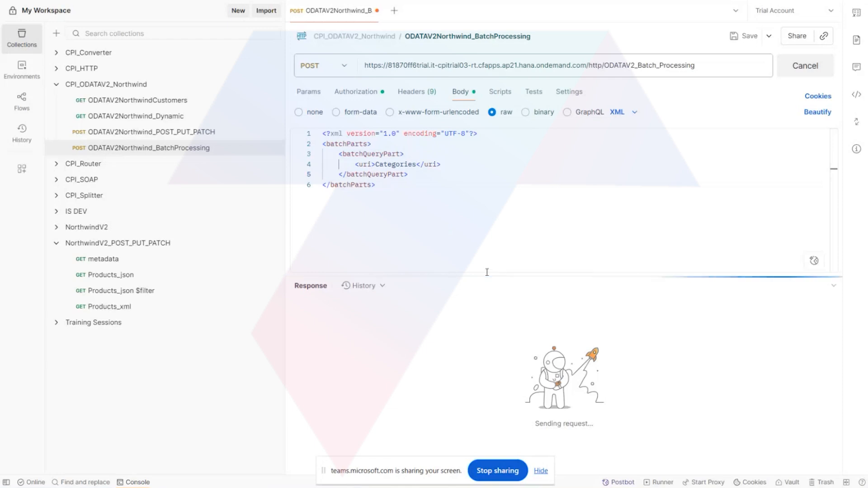
{"action": "left_click_drag", "start_coordinate": [491, 276], "coordinate": [477, 174]}
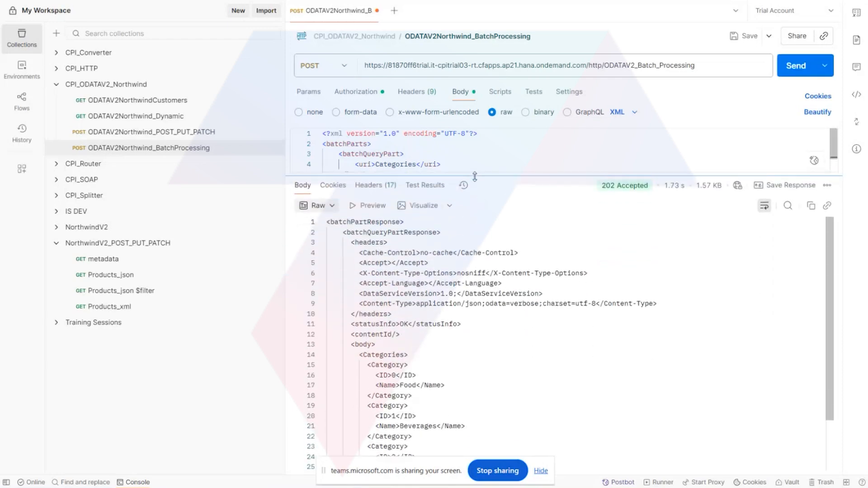
{"action": "mouse_move", "coordinate": [615, 193]}
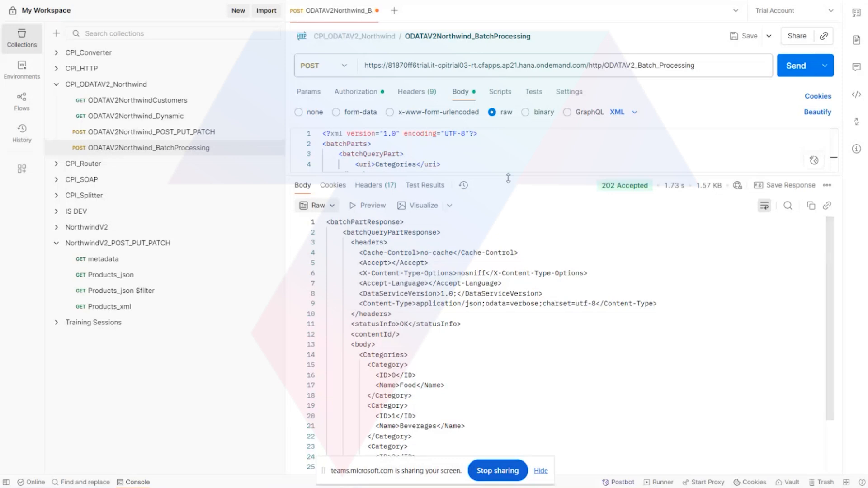
{"action": "left_click_drag", "start_coordinate": [509, 175], "coordinate": [500, 138]}
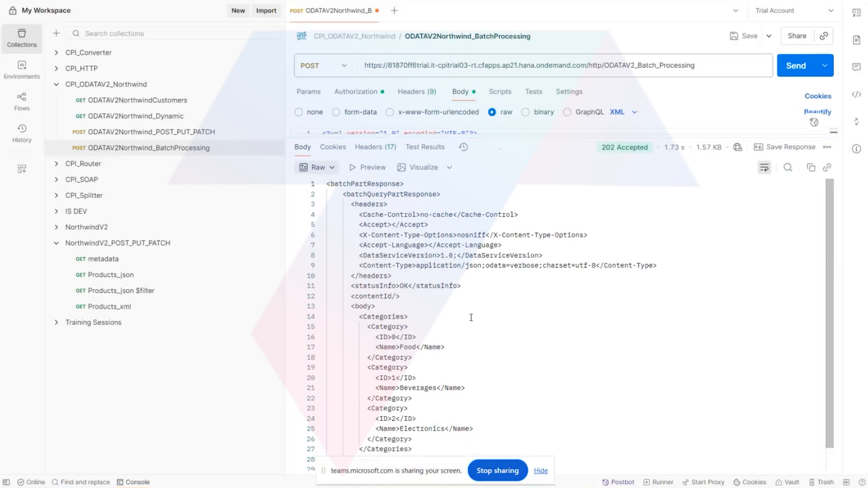
{"action": "scroll", "coordinate": [470, 317], "scroll_direction": "down", "scroll_amount": 1}
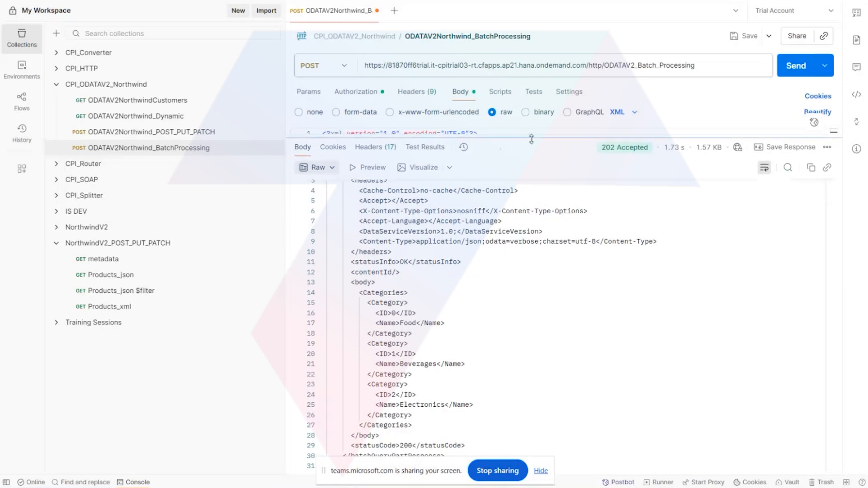
{"action": "left_click_drag", "start_coordinate": [530, 138], "coordinate": [525, 271]}
{"action": "left_click", "coordinate": [419, 172]}
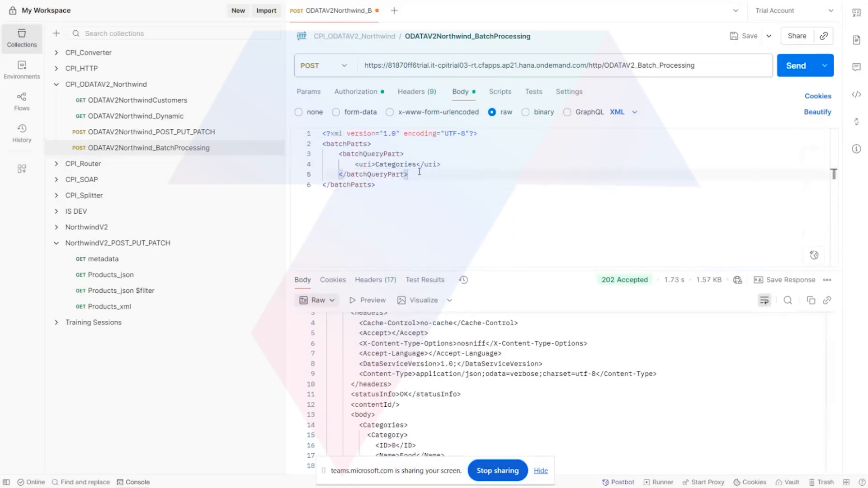
{"action": "key", "text": "Return"}
{"action": "type", "text": "<?xml version=\"1.0\" encoding=\"UTF-8\"?> <Products>     <Product>         <ID>1</ID>         <Name>Iphone</Name>         <Description>Iphone17</Description>         <ReleaseDate>2025-09-22T09:14:26Z</ReleaseDate>         <DiscontinuedDate>Constant</DiscontinuedDate>         <Rating>4</Rating>         <Price>1500000</Price>     </Product> </Products>"}
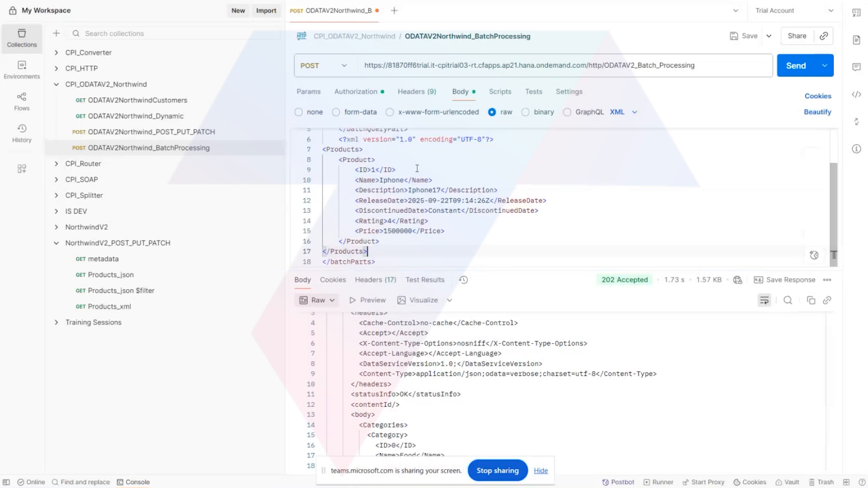
{"action": "key", "text": "ctrl+z"}
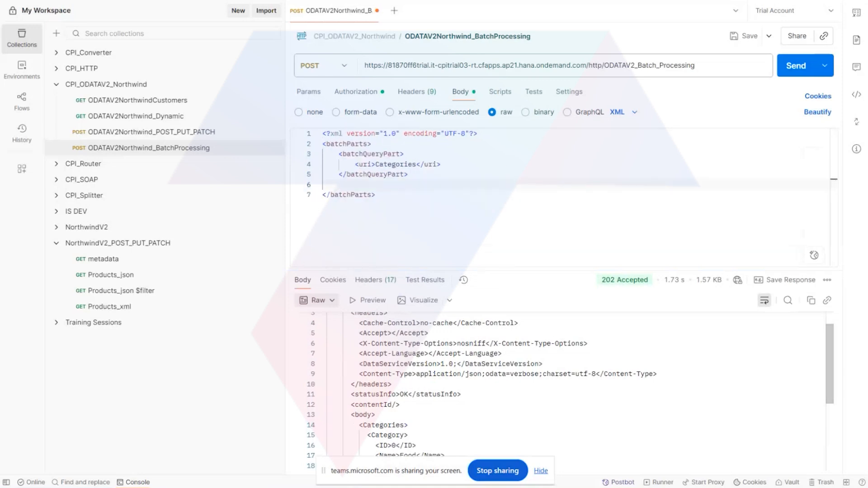
Step: Switch to the text notes and look up the Batch Processing section with its sample batchParts XML
{"action": "key", "text": "alt+Tab"}
{"action": "left_click", "coordinate": [195, 376]}
{"action": "scroll", "coordinate": [194, 371], "scroll_direction": "down", "scroll_amount": 8}
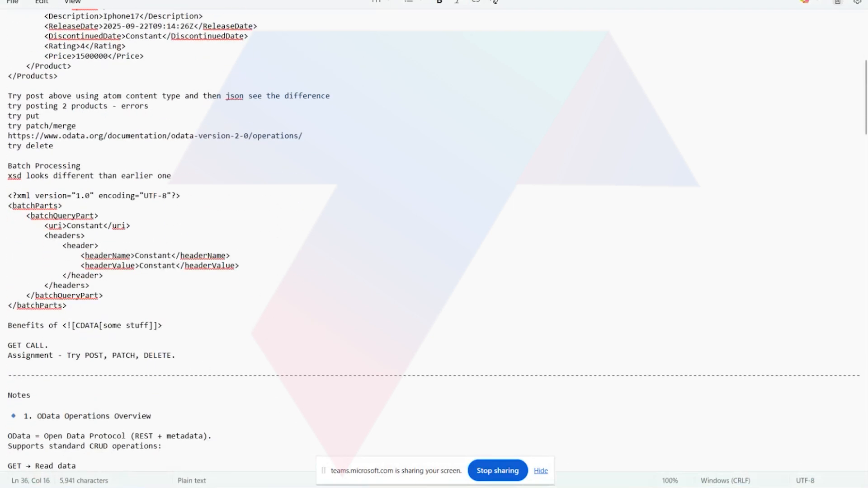
Step: Switch to Postman, close the edited ODATAV2Northwind_BatchProcessing request without saving, and reopen its saved version
{"action": "key", "text": "alt+Tab"}
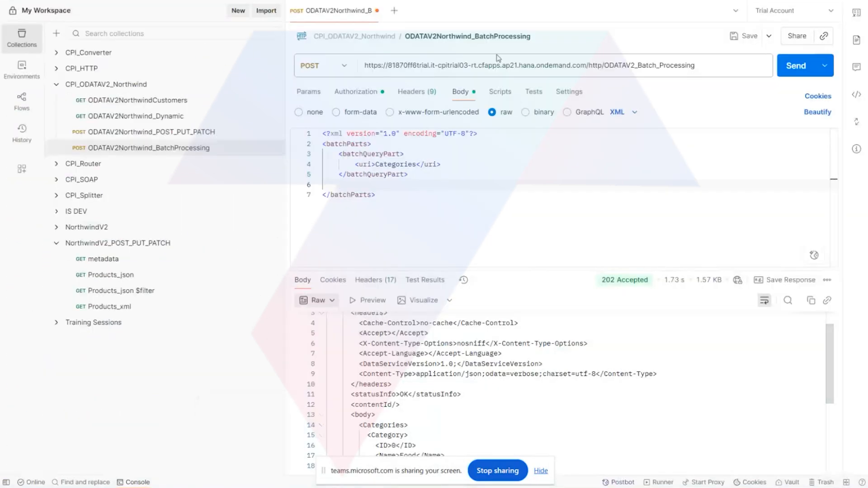
{"action": "left_click", "coordinate": [377, 10]}
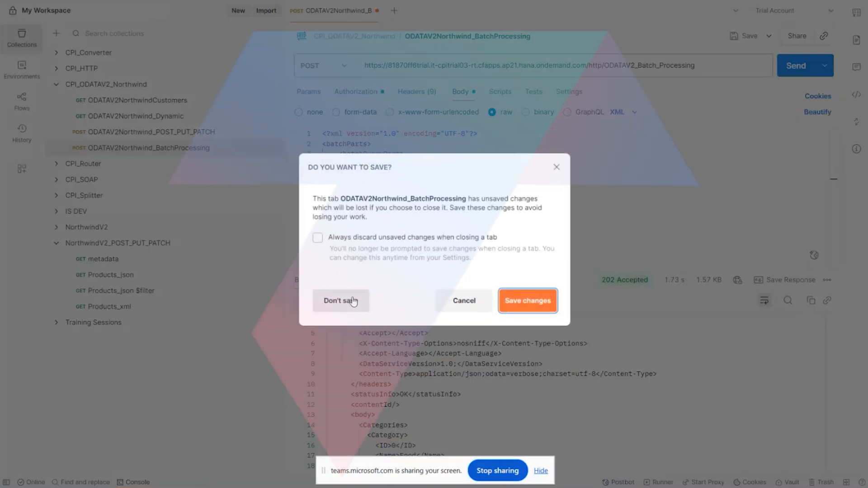
{"action": "left_click", "coordinate": [353, 301]}
{"action": "left_click", "coordinate": [180, 150]}
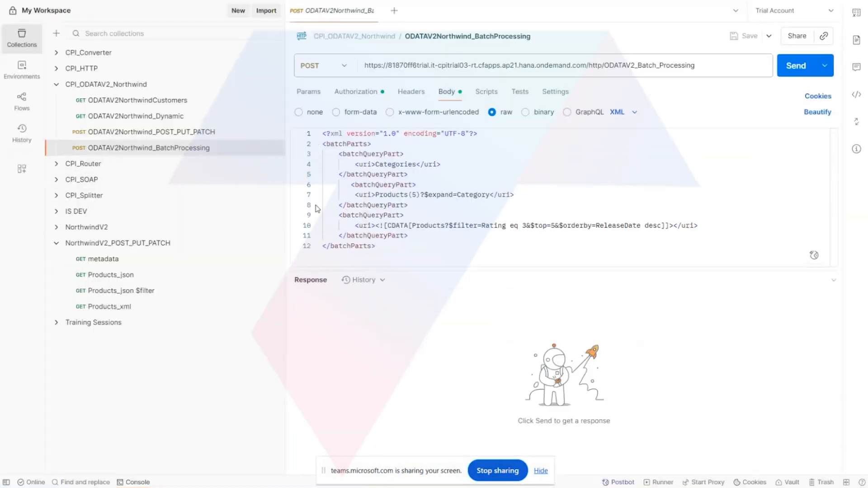
Step: Send the batch request with all three query parts and review the combined response against the request body
{"action": "left_click", "coordinate": [797, 73]}
{"action": "left_click_drag", "start_coordinate": [412, 272], "coordinate": [412, 123]}
{"action": "scroll", "coordinate": [374, 432], "scroll_direction": "down", "scroll_amount": 4}
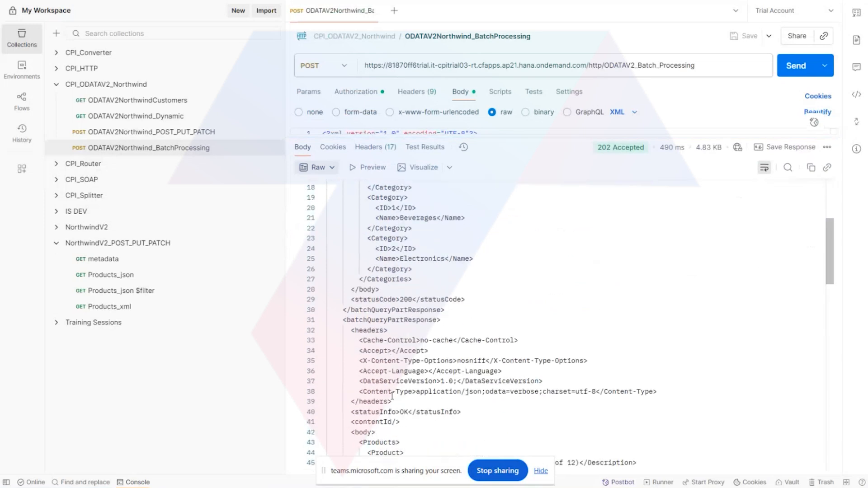
{"action": "left_click_drag", "start_coordinate": [523, 135], "coordinate": [523, 287]}
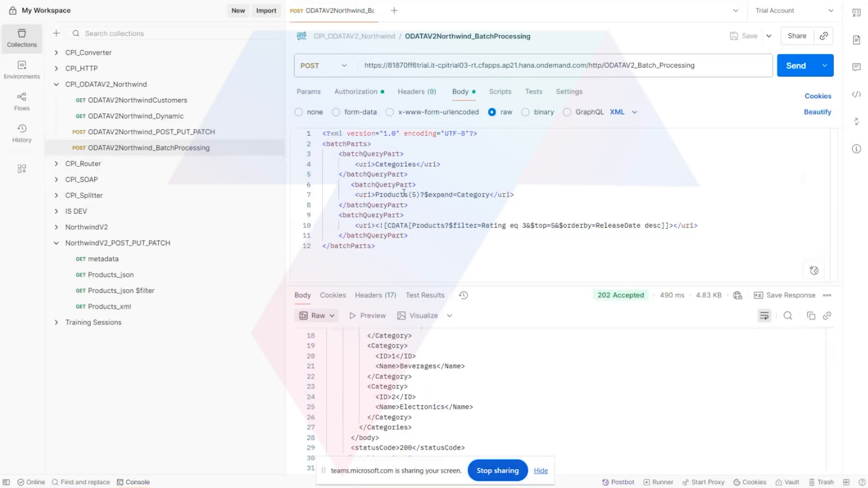
Step: Enlarge the response pane and skim all three batchQueryPartResponse sections of the batch response
{"action": "left_click_drag", "start_coordinate": [419, 194], "coordinate": [399, 196]}
{"action": "left_click_drag", "start_coordinate": [489, 285], "coordinate": [491, 135]}
{"action": "scroll", "coordinate": [493, 416], "scroll_direction": "down", "scroll_amount": 4}
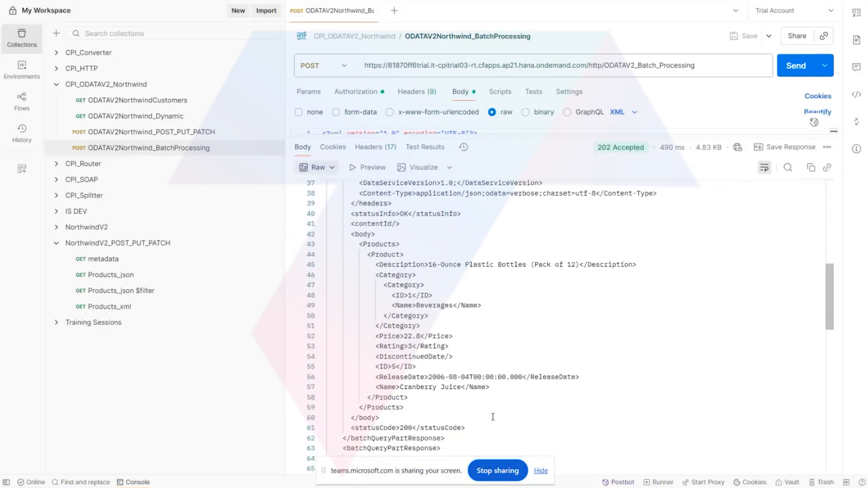
{"action": "scroll", "coordinate": [493, 411], "scroll_direction": "down", "scroll_amount": 4}
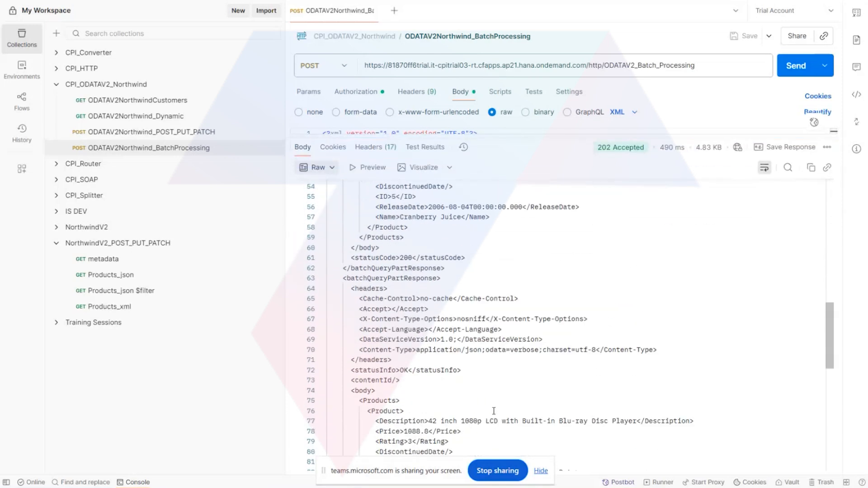
{"action": "scroll", "coordinate": [494, 411], "scroll_direction": "down", "scroll_amount": 4}
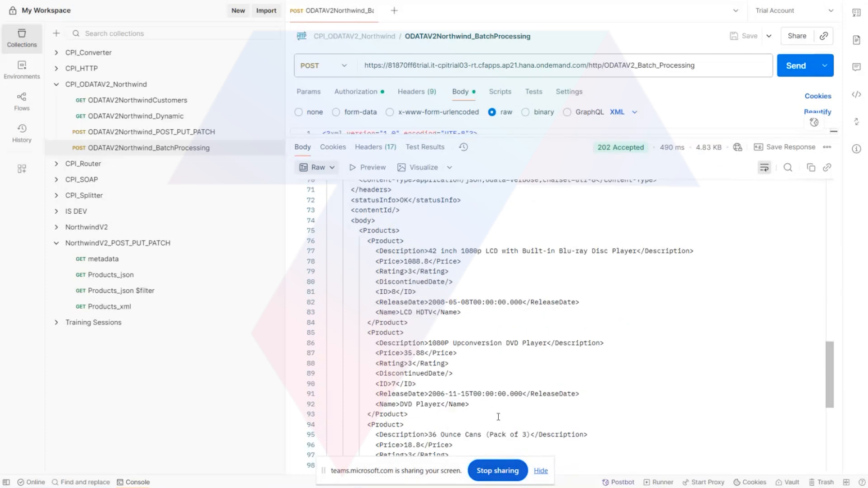
{"action": "scroll", "coordinate": [494, 409], "scroll_direction": "up", "scroll_amount": 13}
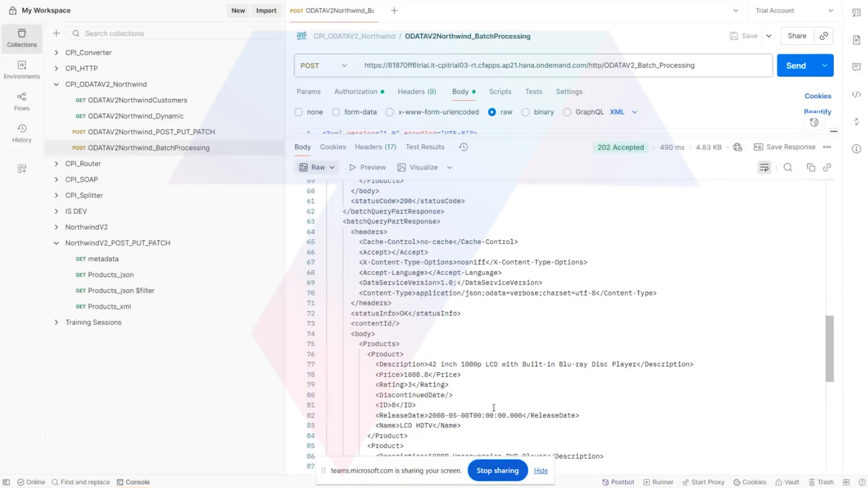
{"action": "scroll", "coordinate": [493, 409], "scroll_direction": "up", "scroll_amount": 4}
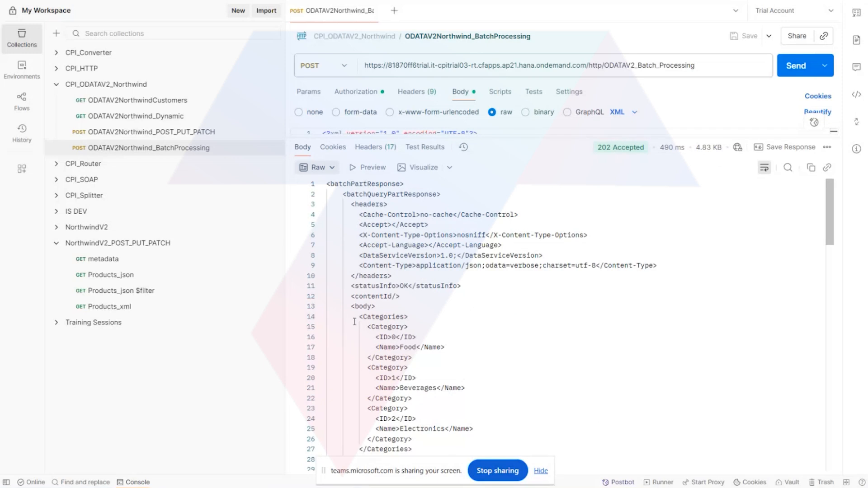
Step: Examine where the Categories part ends and the Products(5) part begins, including that product's description and fields
{"action": "scroll", "coordinate": [354, 339], "scroll_direction": "down", "scroll_amount": 3}
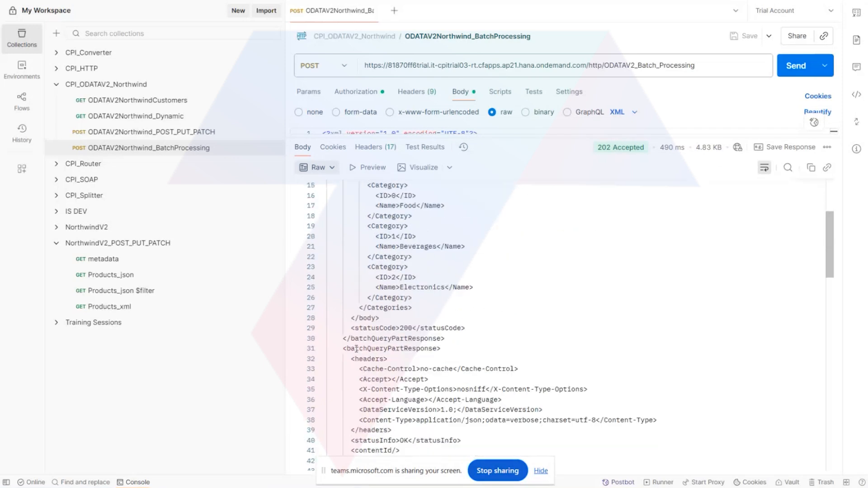
{"action": "left_click_drag", "start_coordinate": [480, 349], "coordinate": [344, 328]}
{"action": "scroll", "coordinate": [374, 377], "scroll_direction": "down", "scroll_amount": 3}
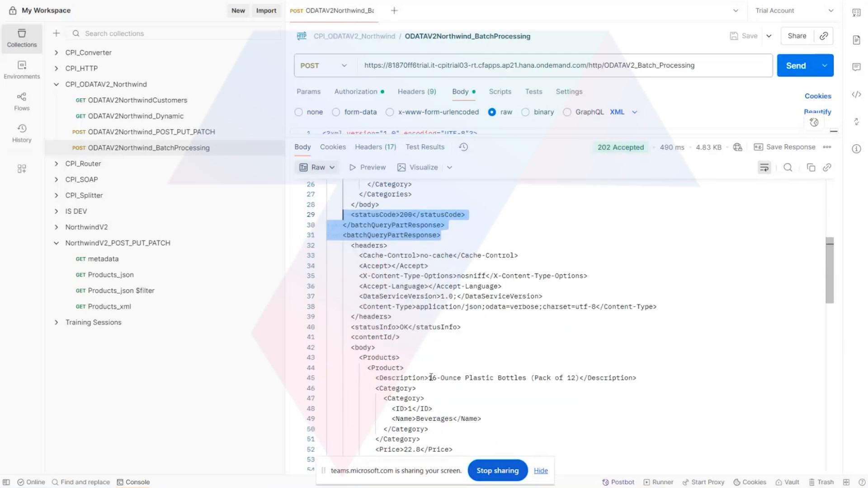
{"action": "left_click_drag", "start_coordinate": [429, 378], "coordinate": [576, 378]}
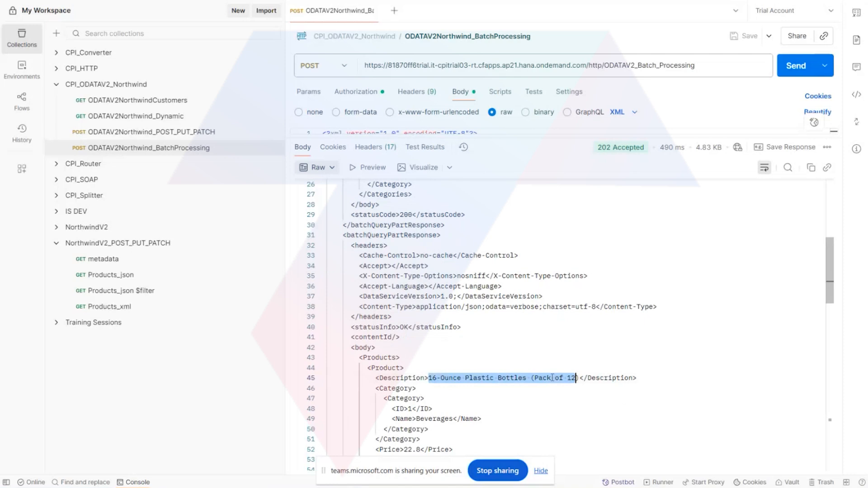
{"action": "scroll", "coordinate": [454, 392], "scroll_direction": "down", "scroll_amount": 1}
{"action": "scroll", "coordinate": [454, 391], "scroll_direction": "down", "scroll_amount": 4}
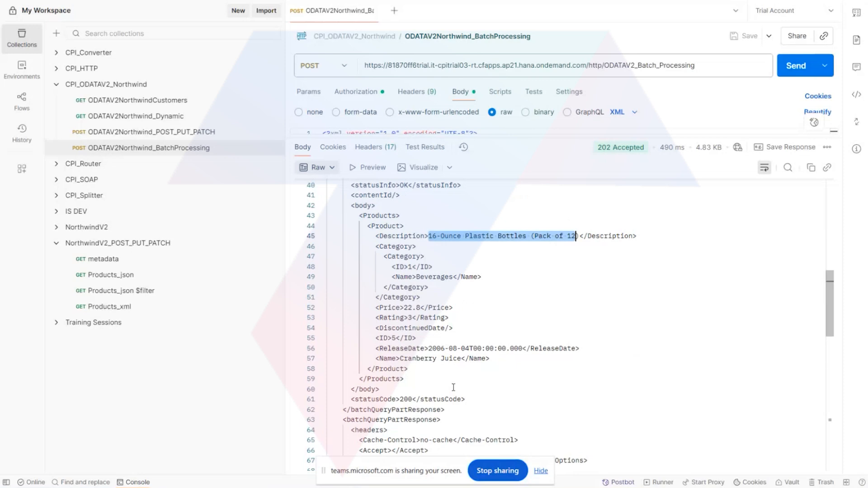
Step: Read through the third query part's filtered product list, then enlarge the response pane further and return to the beginning of the response
{"action": "scroll", "coordinate": [454, 387], "scroll_direction": "down", "scroll_amount": 1}
{"action": "scroll", "coordinate": [454, 386], "scroll_direction": "down", "scroll_amount": 5}
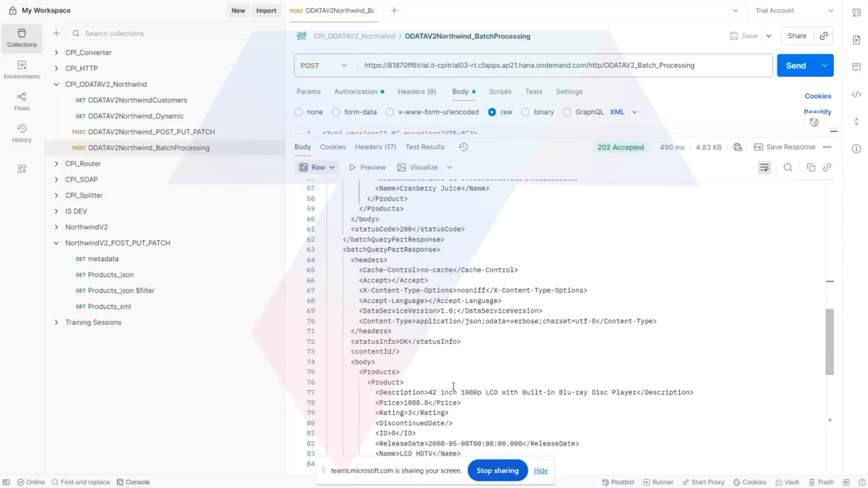
{"action": "scroll", "coordinate": [453, 387], "scroll_direction": "down", "scroll_amount": 13}
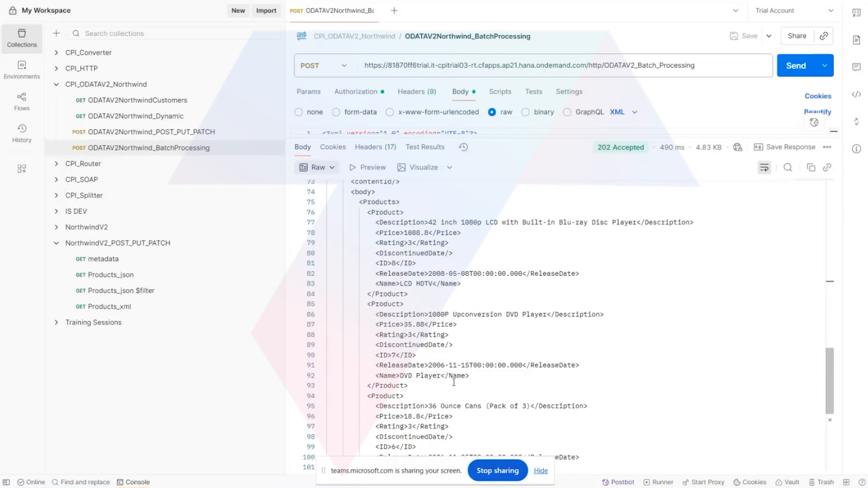
{"action": "scroll", "coordinate": [453, 382], "scroll_direction": "down", "scroll_amount": 1}
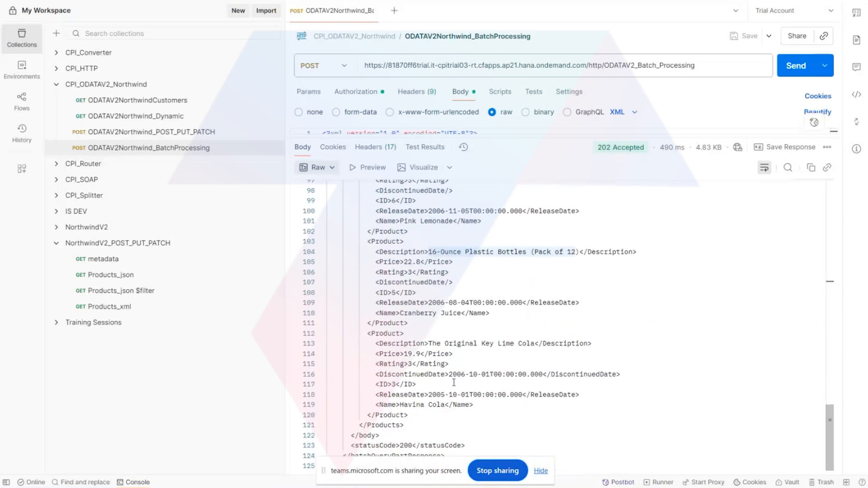
{"action": "scroll", "coordinate": [453, 382], "scroll_direction": "up", "scroll_amount": 15}
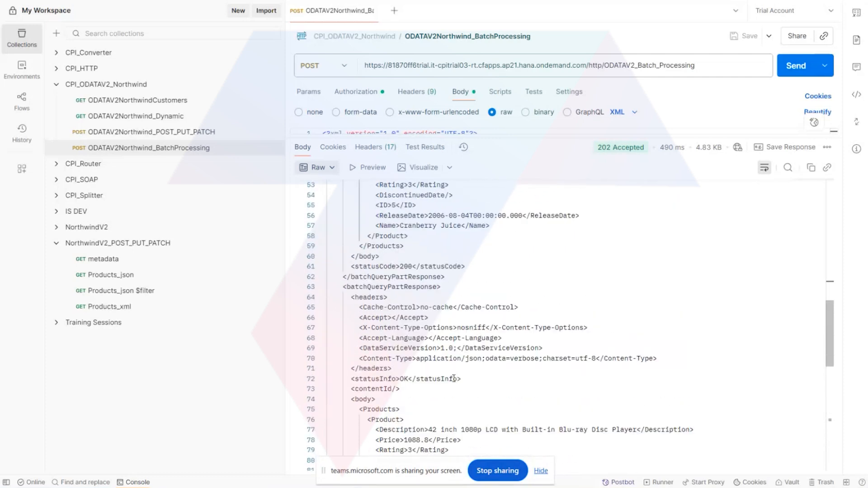
{"action": "scroll", "coordinate": [454, 378], "scroll_direction": "up", "scroll_amount": 3}
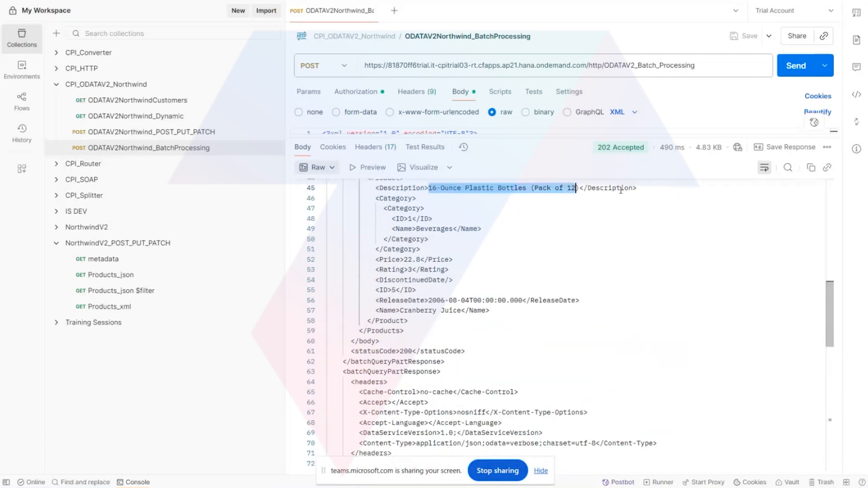
{"action": "left_click_drag", "start_coordinate": [599, 139], "coordinate": [594, 101]}
{"action": "scroll", "coordinate": [488, 329], "scroll_direction": "up", "scroll_amount": 3}
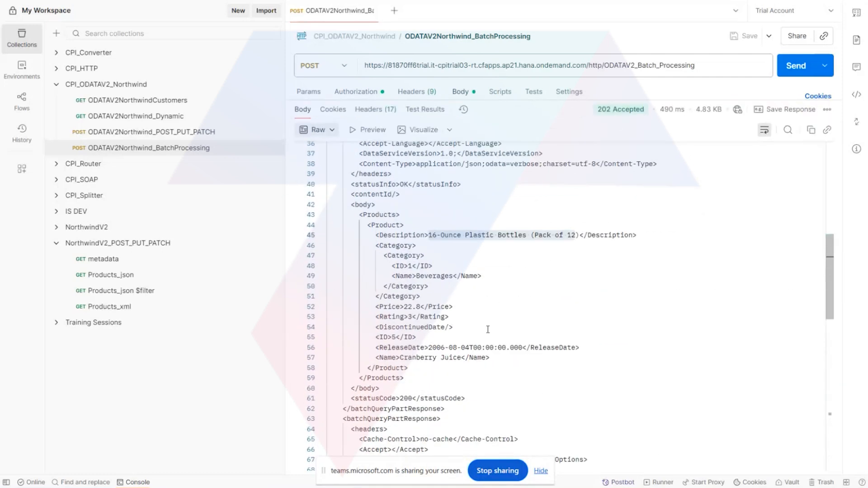
{"action": "scroll", "coordinate": [489, 330], "scroll_direction": "up", "scroll_amount": 12}
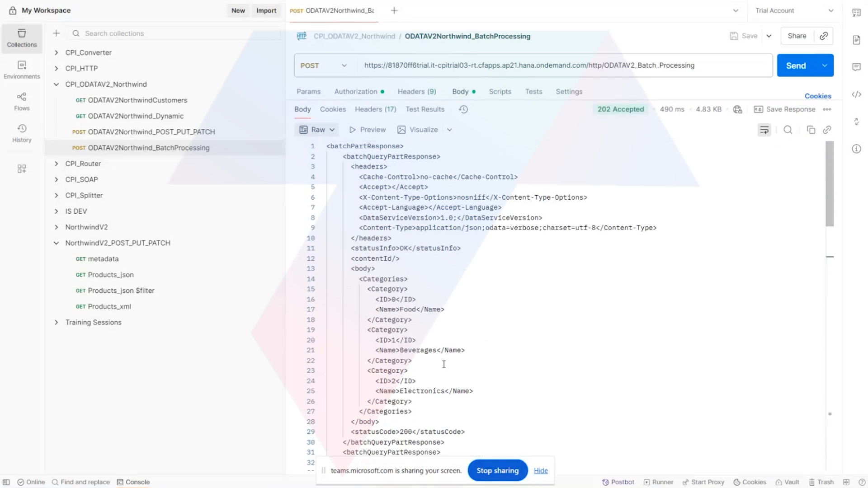
Step: Recheck the Categories entries and the ID of the Products(5) result, continuing to the end of the filtered product list
{"action": "left_click_drag", "start_coordinate": [365, 370], "coordinate": [508, 400]}
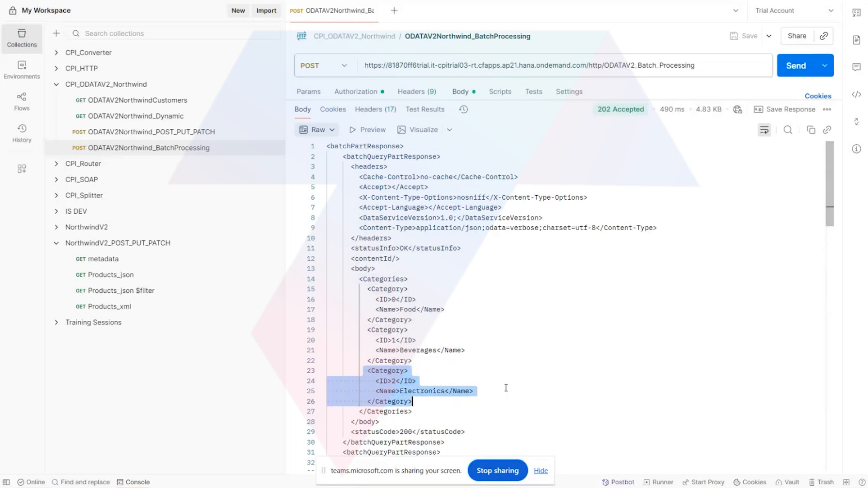
{"action": "scroll", "coordinate": [506, 388], "scroll_direction": "down", "scroll_amount": 7}
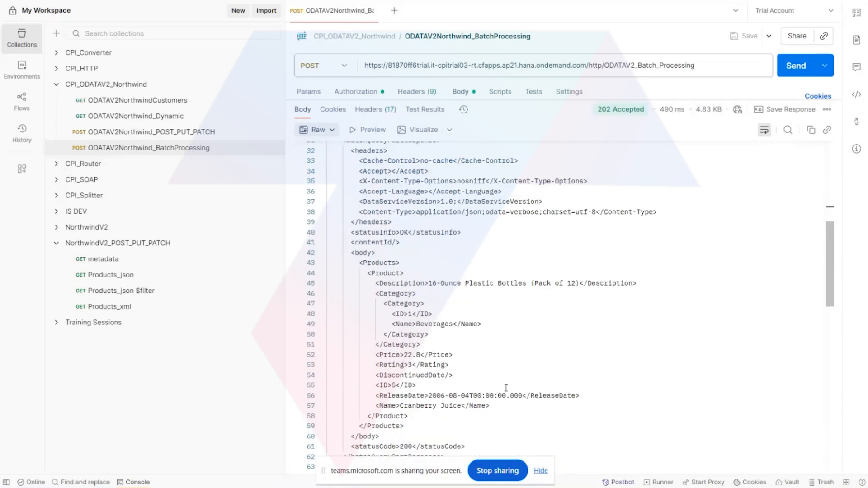
{"action": "left_click_drag", "start_coordinate": [416, 386], "coordinate": [364, 386]}
{"action": "scroll", "coordinate": [487, 426], "scroll_direction": "down", "scroll_amount": 1}
{"action": "scroll", "coordinate": [487, 426], "scroll_direction": "down", "scroll_amount": 7}
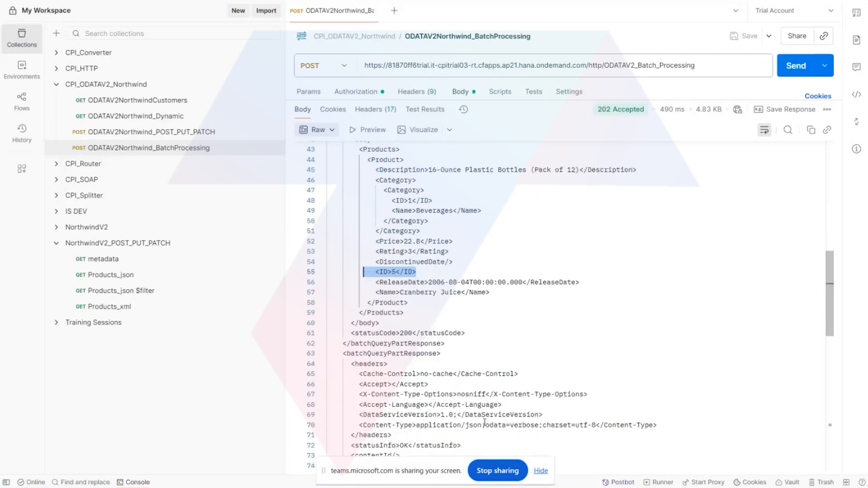
{"action": "scroll", "coordinate": [485, 422], "scroll_direction": "down", "scroll_amount": 7}
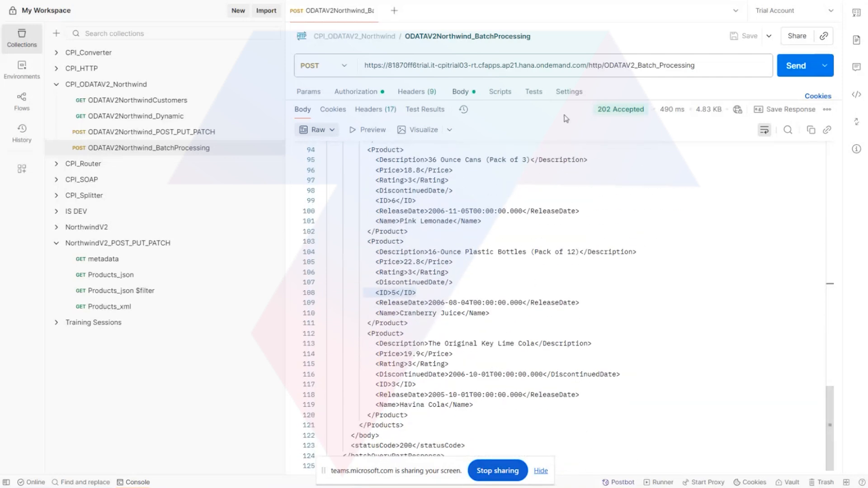
Step: Check the Rating value of the products returned by the third query part against its Rating eq 3 filter
{"action": "left_click_drag", "start_coordinate": [561, 100], "coordinate": [657, 97]}
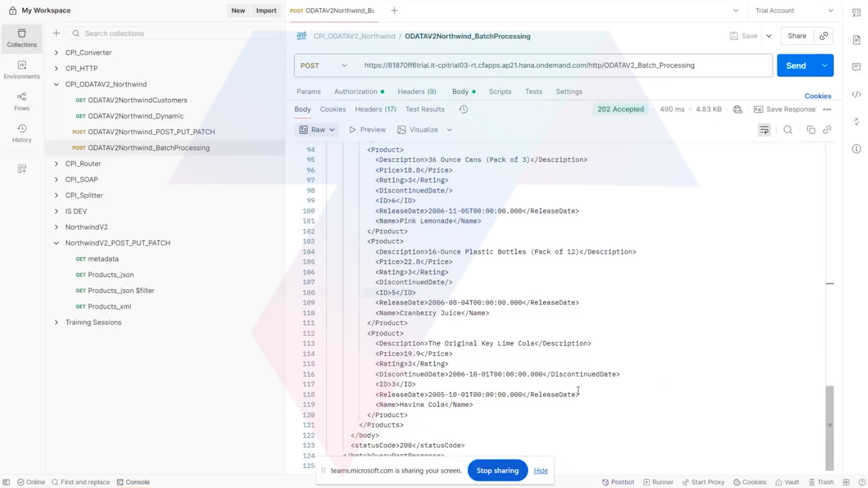
{"action": "mouse_move", "coordinate": [454, 354]}
{"action": "left_mouse_down"}
{"action": "mouse_move", "coordinate": [436, 364]}
{"action": "mouse_move", "coordinate": [368, 364]}
{"action": "mouse_move", "coordinate": [465, 362]}
{"action": "left_mouse_up"}
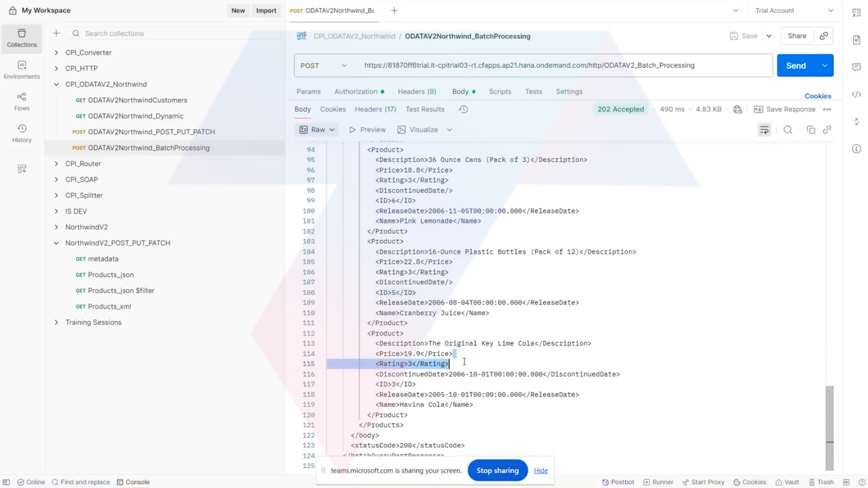
{"action": "left_click", "coordinate": [425, 364]}
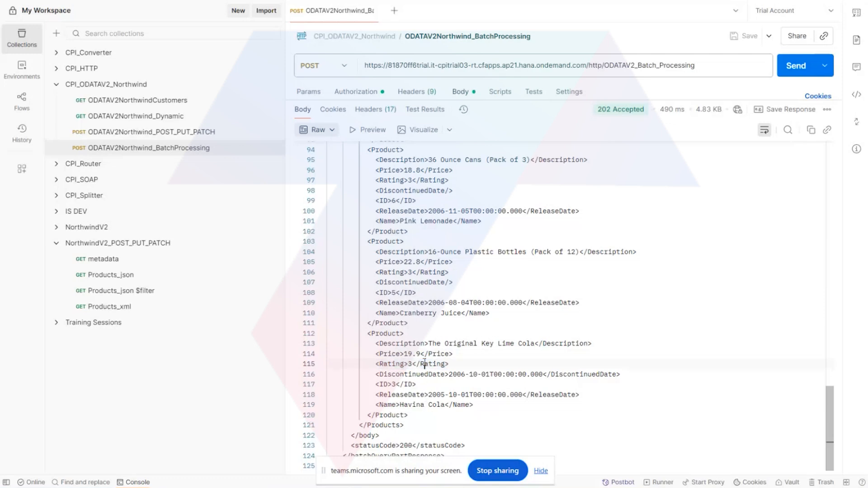
{"action": "left_click", "coordinate": [428, 274]}
{"action": "scroll", "coordinate": [428, 276], "scroll_direction": "up", "scroll_amount": 2}
{"action": "left_click", "coordinate": [425, 258]}
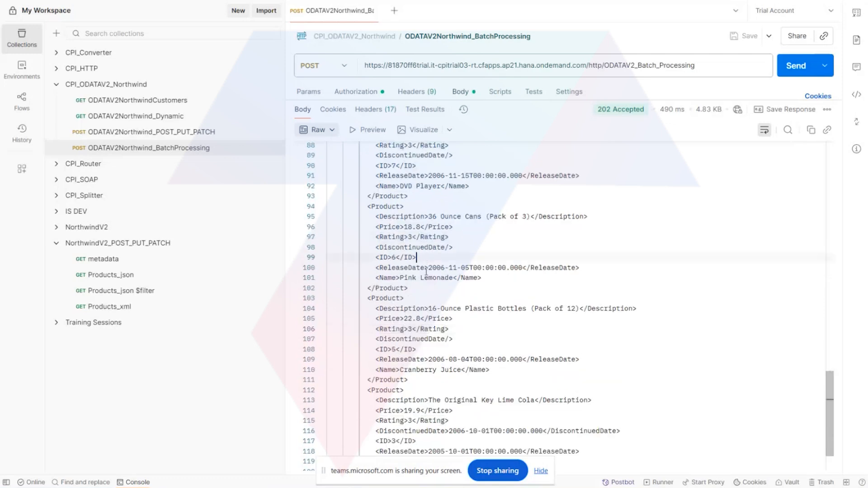
{"action": "scroll", "coordinate": [427, 275], "scroll_direction": "up", "scroll_amount": 3}
{"action": "left_click", "coordinate": [430, 253]}
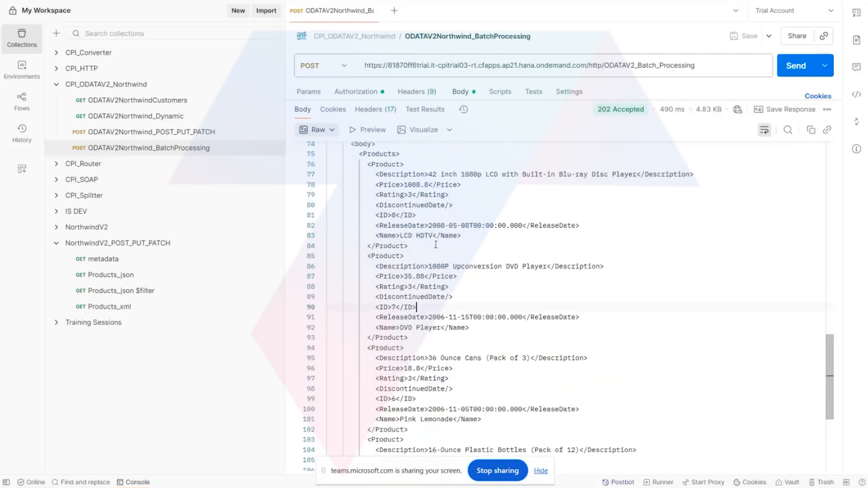
{"action": "left_click", "coordinate": [438, 186]}
{"action": "left_click", "coordinate": [411, 194]}
{"action": "left_click_drag", "start_coordinate": [542, 100], "coordinate": [542, 145]}
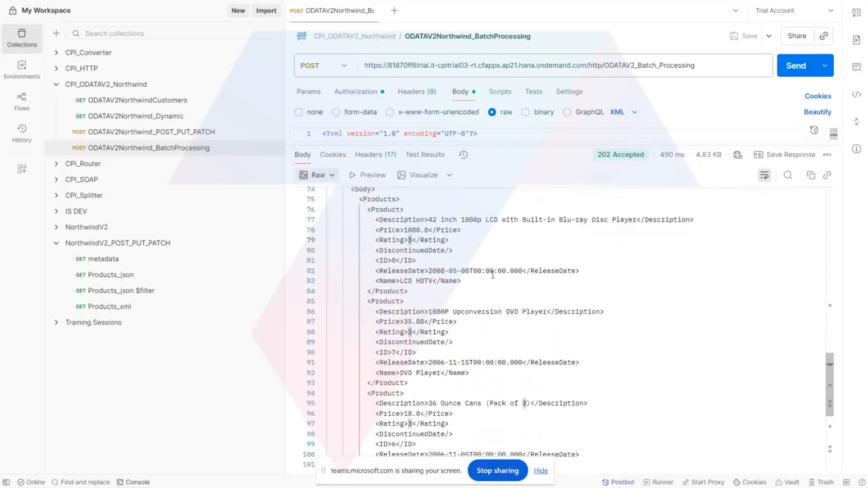
Step: Examine the first filtered product's ReleaseDate, the ID and expanded Category of the Products(5) result, and the Categories body
{"action": "left_click_drag", "start_coordinate": [449, 270], "coordinate": [503, 271]}
{"action": "scroll", "coordinate": [497, 382], "scroll_direction": "up", "scroll_amount": 3}
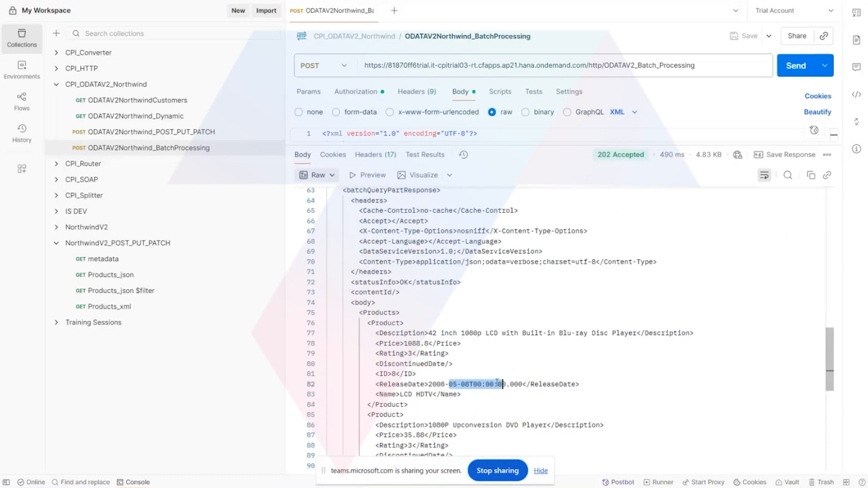
{"action": "scroll", "coordinate": [496, 382], "scroll_direction": "up", "scroll_amount": 4}
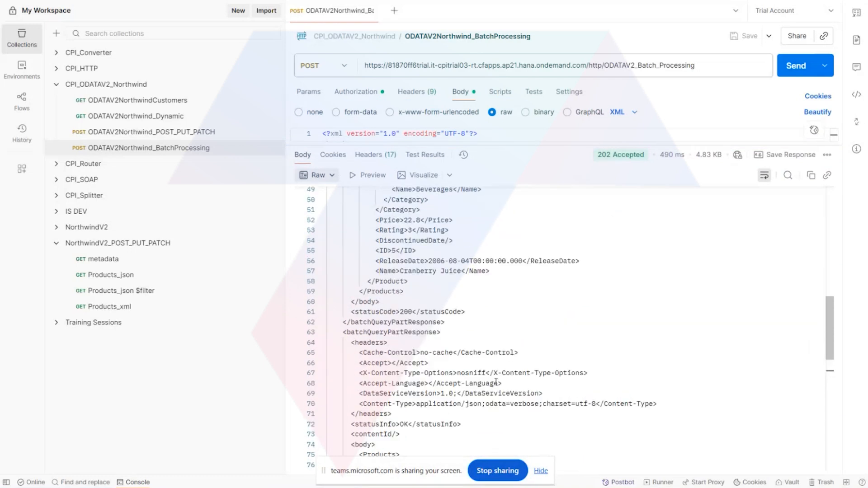
{"action": "left_click_drag", "start_coordinate": [417, 251], "coordinate": [356, 245]}
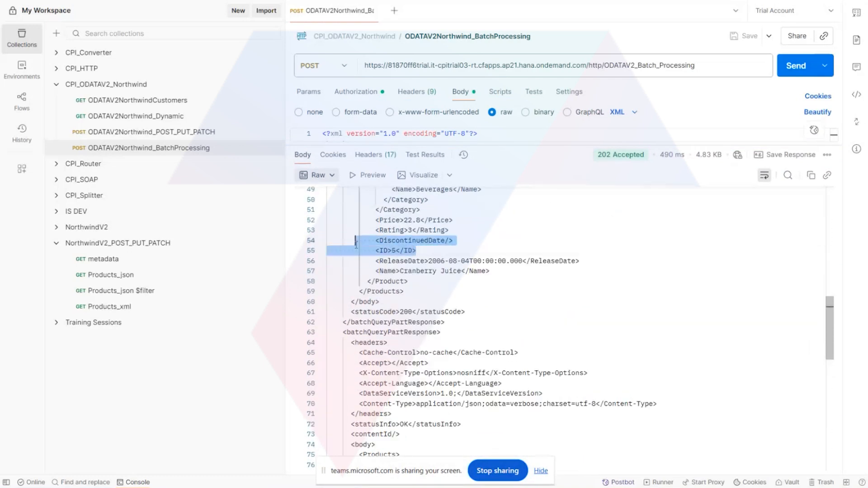
{"action": "scroll", "coordinate": [391, 348], "scroll_direction": "up", "scroll_amount": 3}
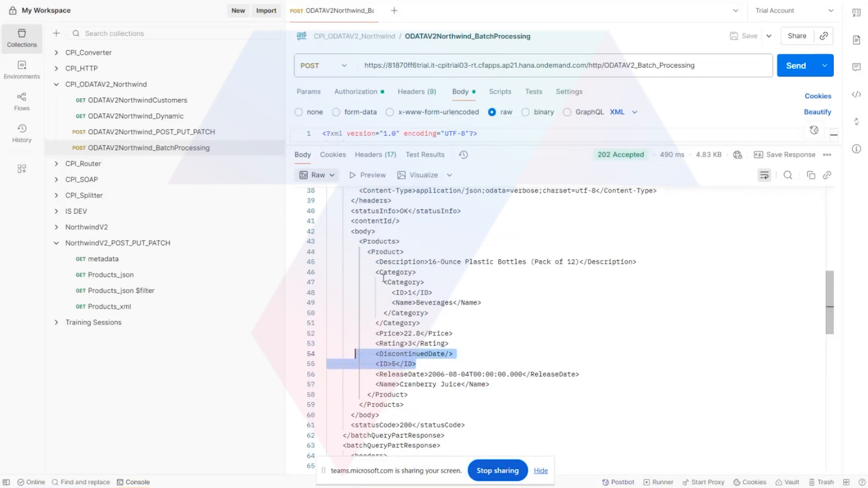
{"action": "left_click_drag", "start_coordinate": [381, 282], "coordinate": [494, 320]}
{"action": "scroll", "coordinate": [493, 320], "scroll_direction": "up", "scroll_amount": 3}
{"action": "scroll", "coordinate": [493, 320], "scroll_direction": "up", "scroll_amount": 6}
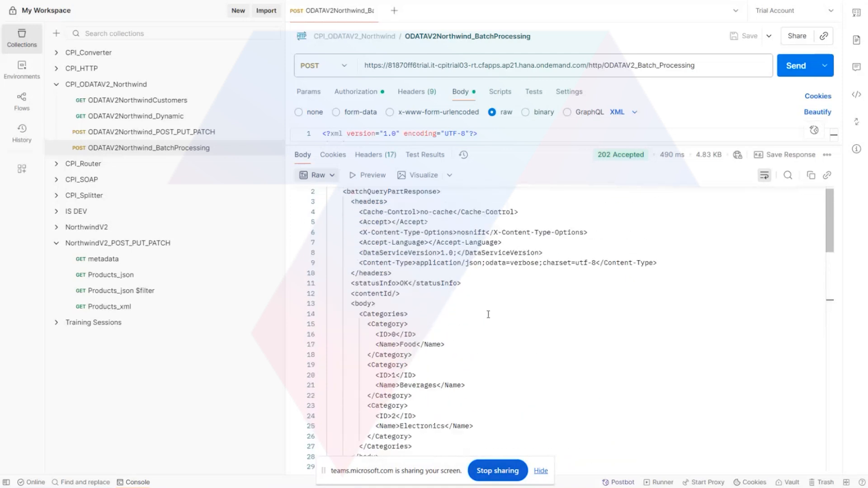
{"action": "left_click_drag", "start_coordinate": [353, 287], "coordinate": [474, 428]}
{"action": "scroll", "coordinate": [445, 396], "scroll_direction": "up", "scroll_amount": 1}
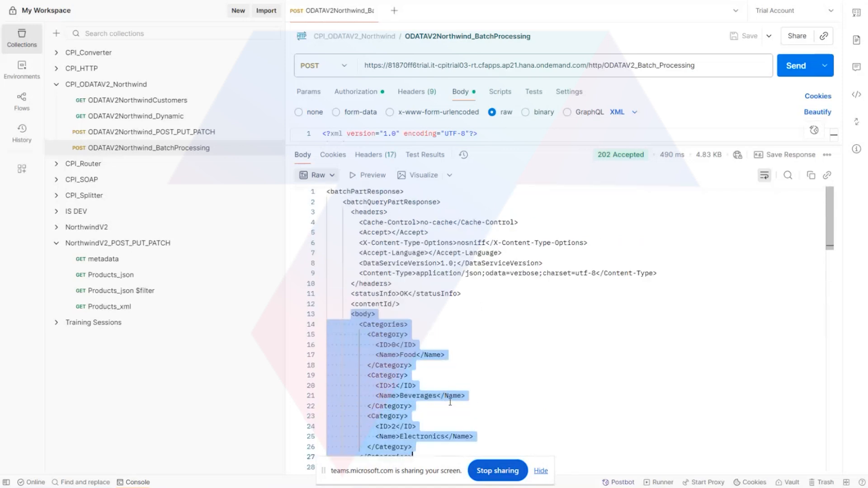
Step: Close the ODATAV2Northwind_BatchProcessing request and open the saved ODATAV2Northwind_POST_PUT_PATCH request
{"action": "left_click_drag", "start_coordinate": [497, 145], "coordinate": [497, 347]}
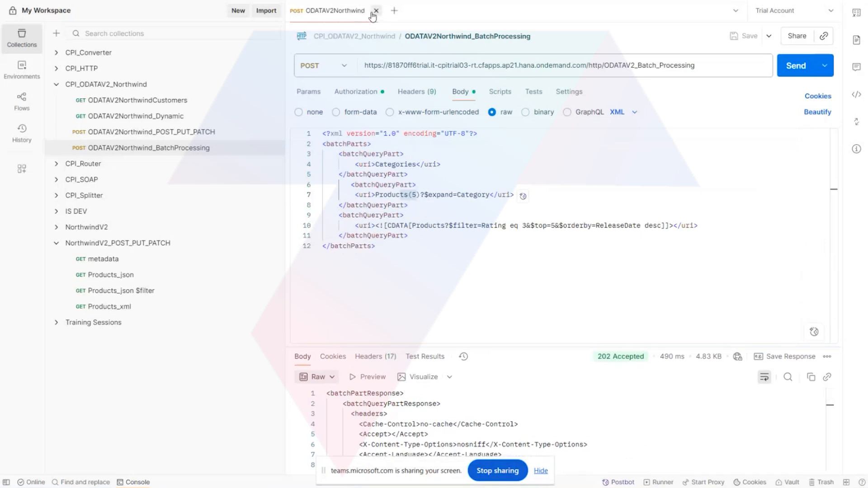
{"action": "left_click", "coordinate": [376, 11]}
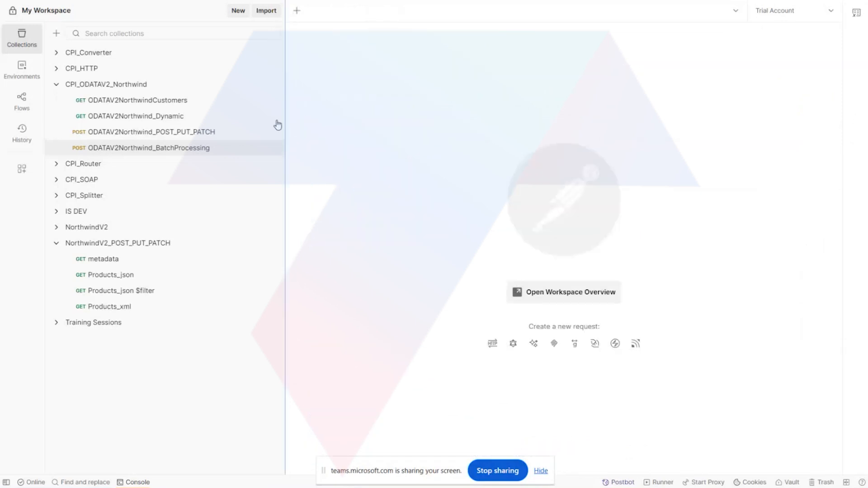
{"action": "left_click", "coordinate": [207, 147]}
{"action": "left_click", "coordinate": [206, 131]}
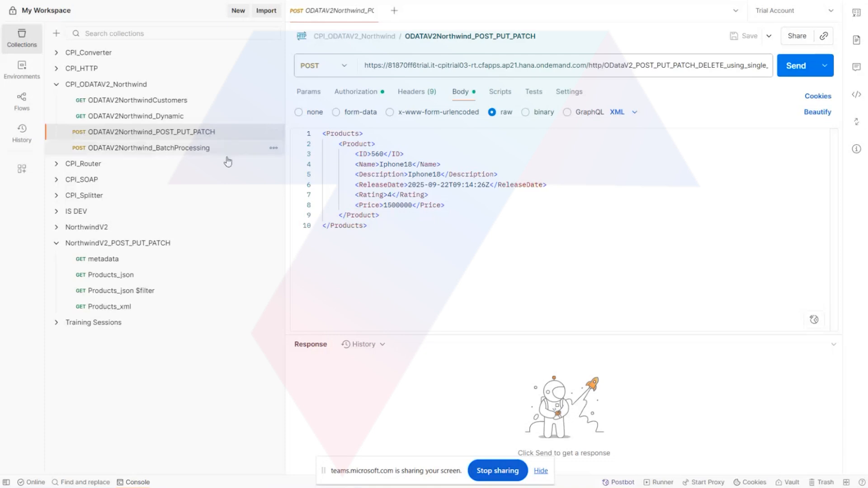
Step: Stop sharing the screen in the Teams meeting
{"action": "left_click", "coordinate": [485, 471]}
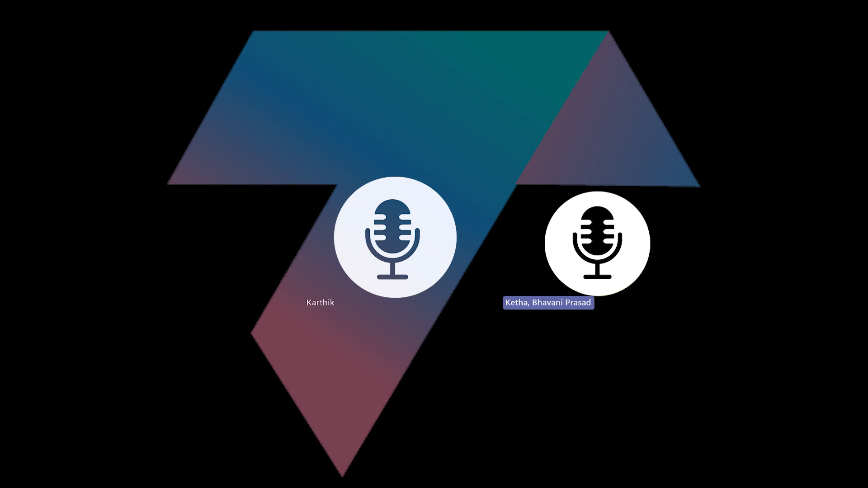